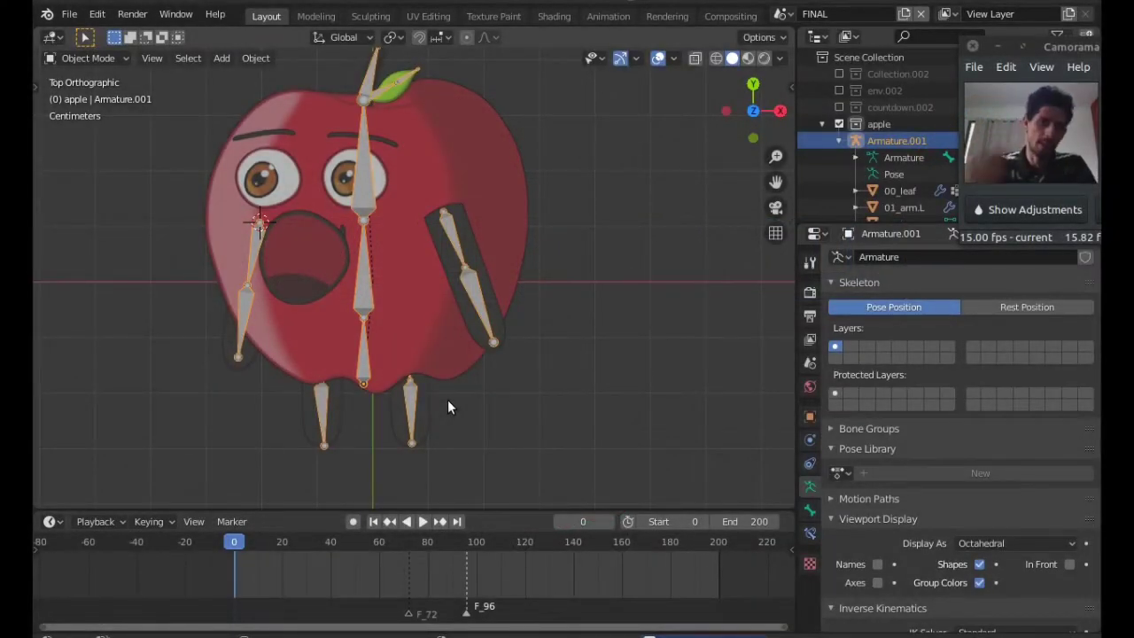
Put Armature.001 into Pose Mode, pick the upper spine bone, and zoom the timeline toward frame 0.
drag(1050, 45, 1066, 518)
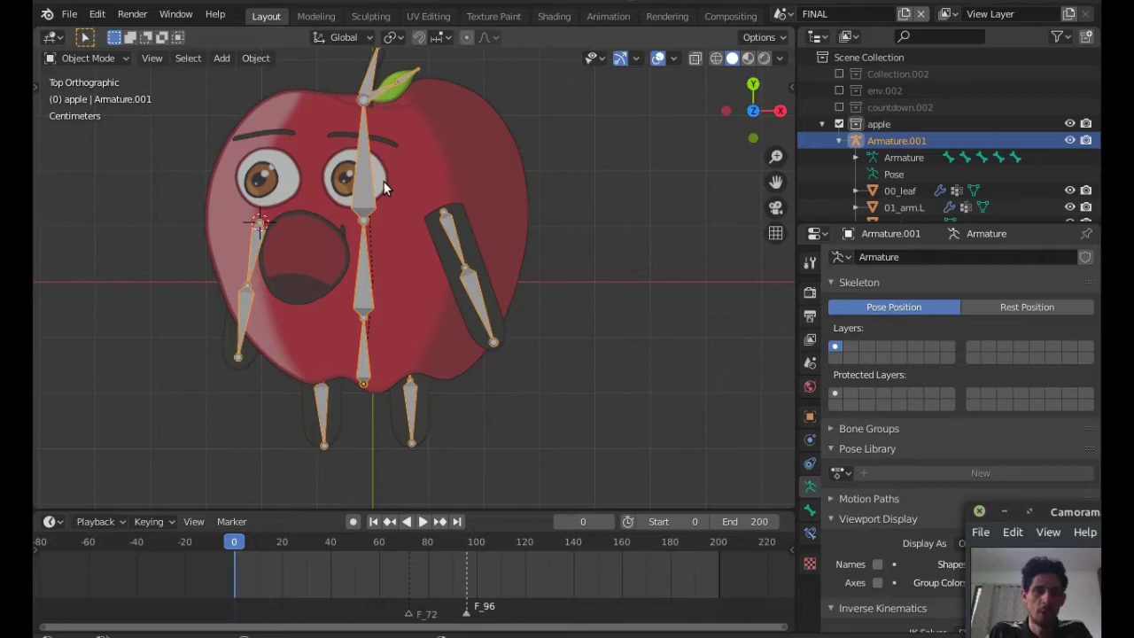
key(ctrl+Tab)
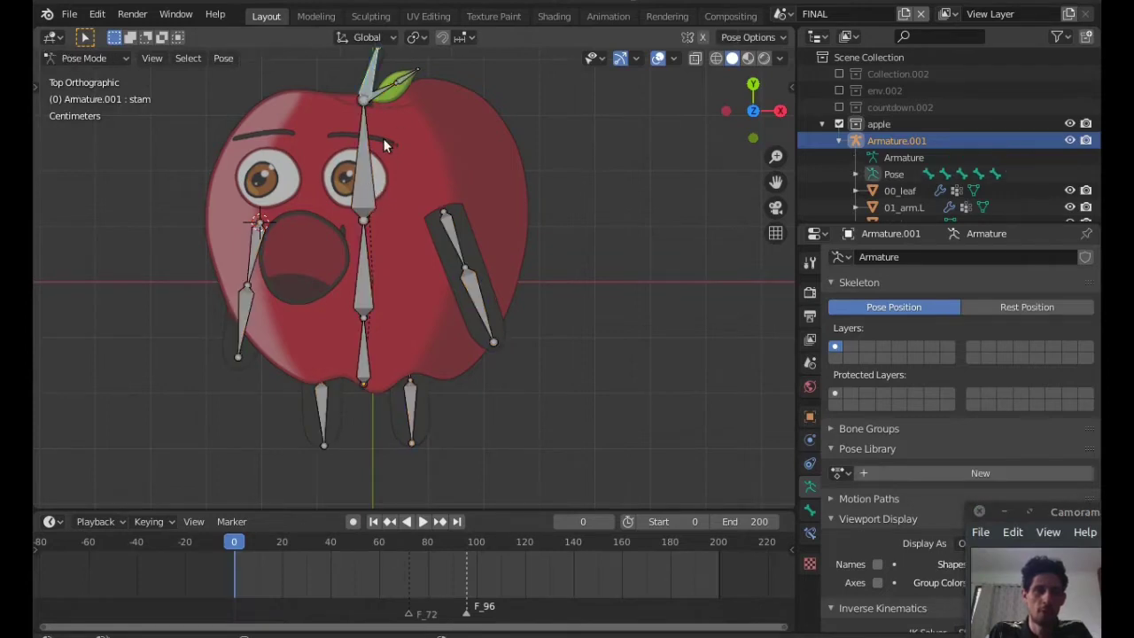
click(383, 145)
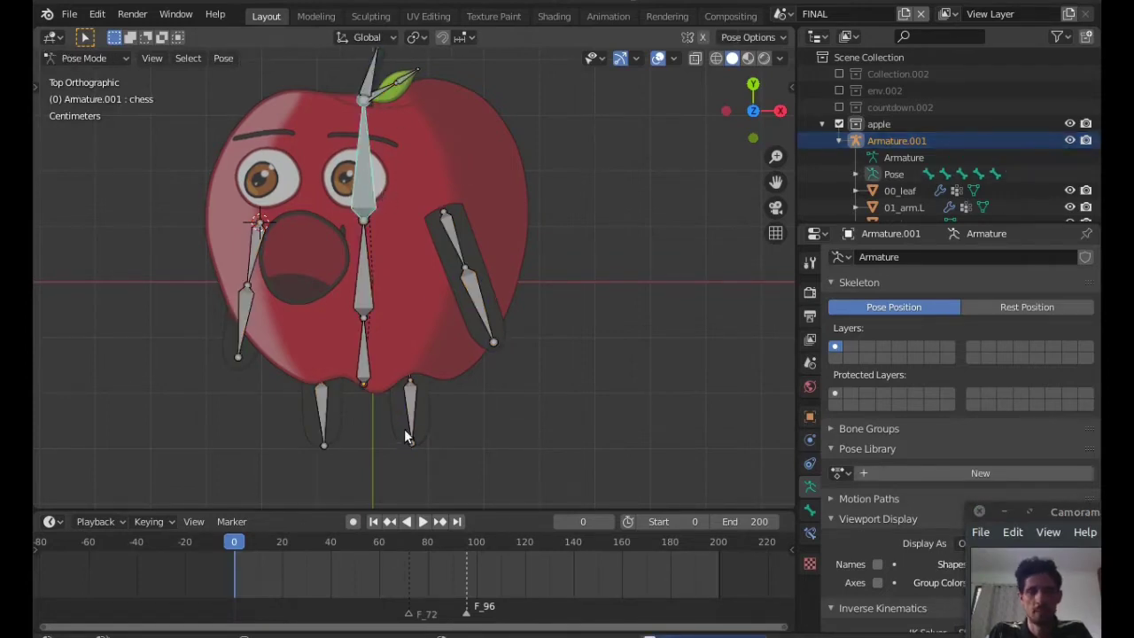
scroll(250, 559, up, 4)
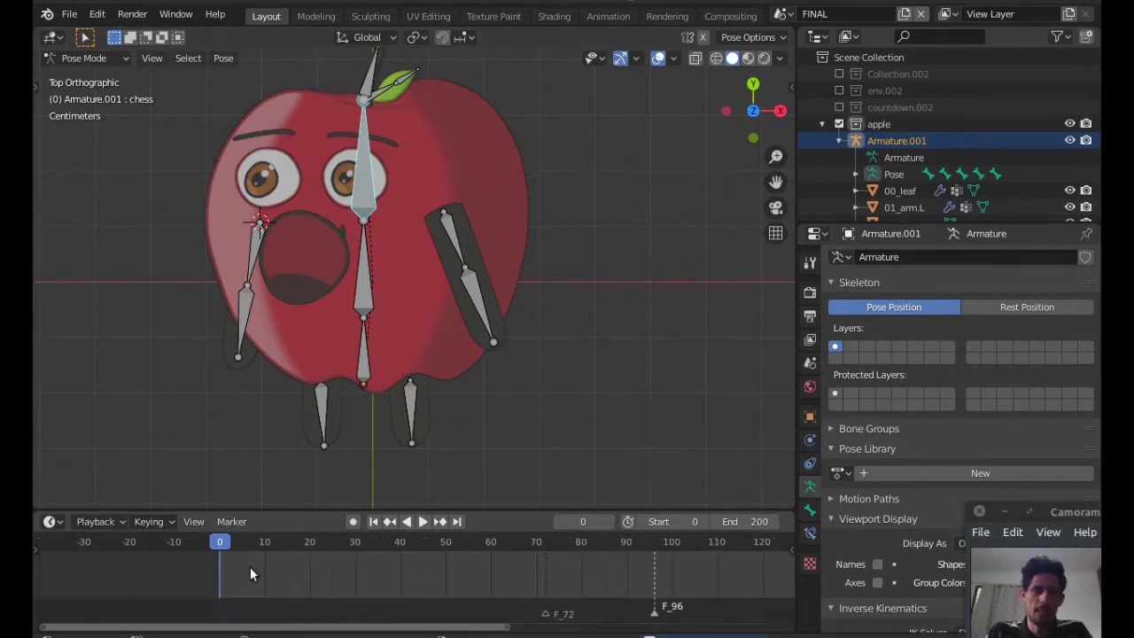
scroll(251, 560, up, 6)
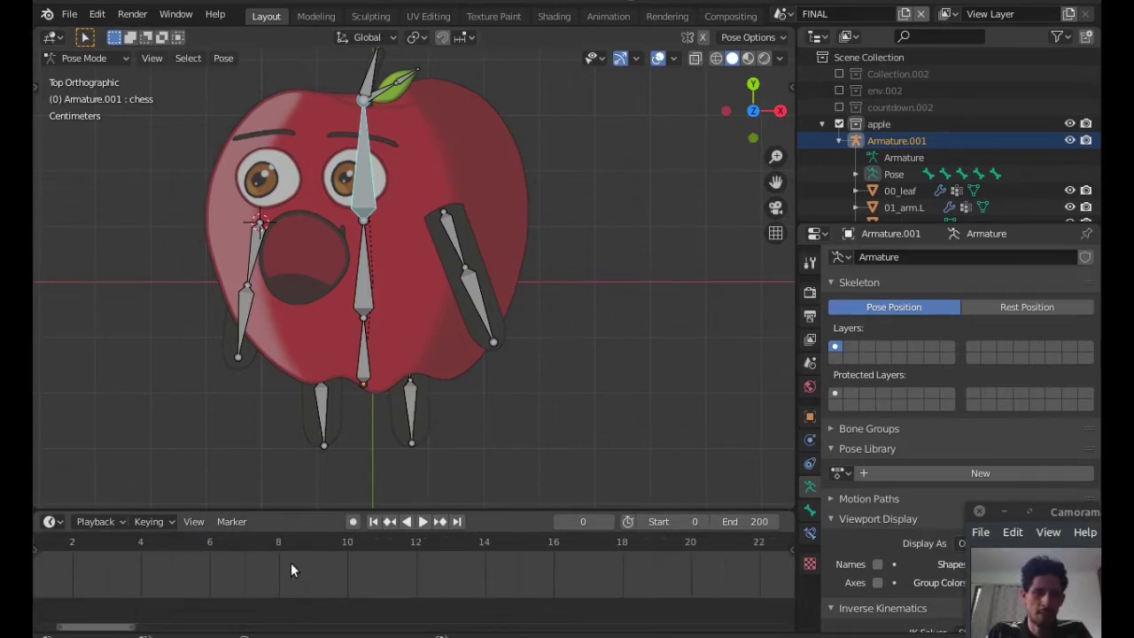
ctrl+scroll(291, 562, up, 4)
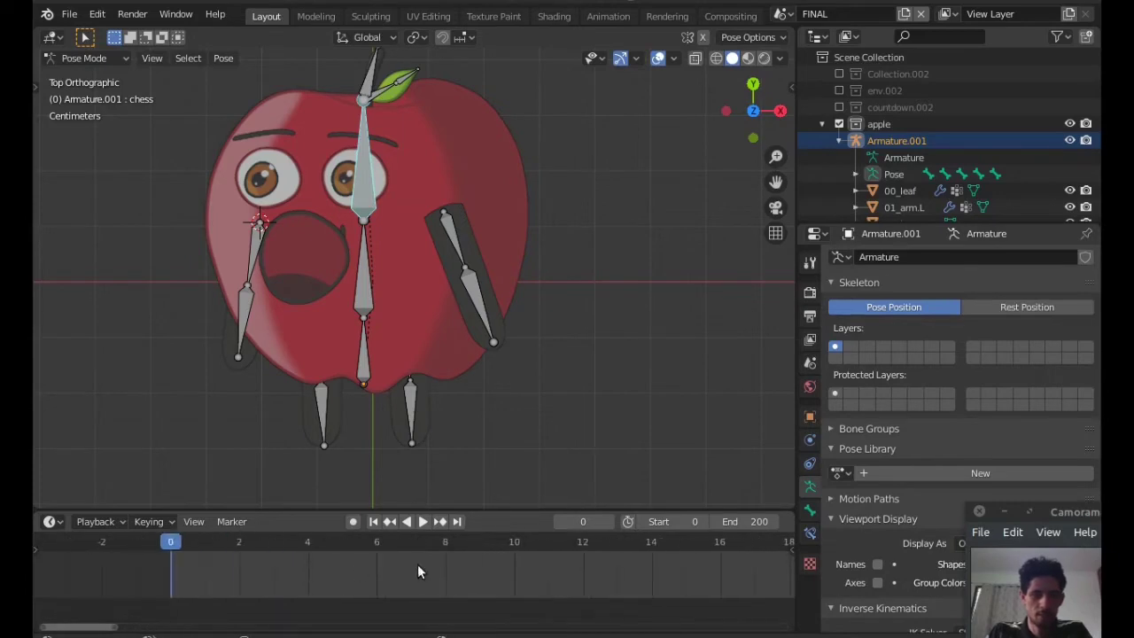
Select all bones and review the Bone and Bone Constraint settings before returning to Armature properties.
key(a)
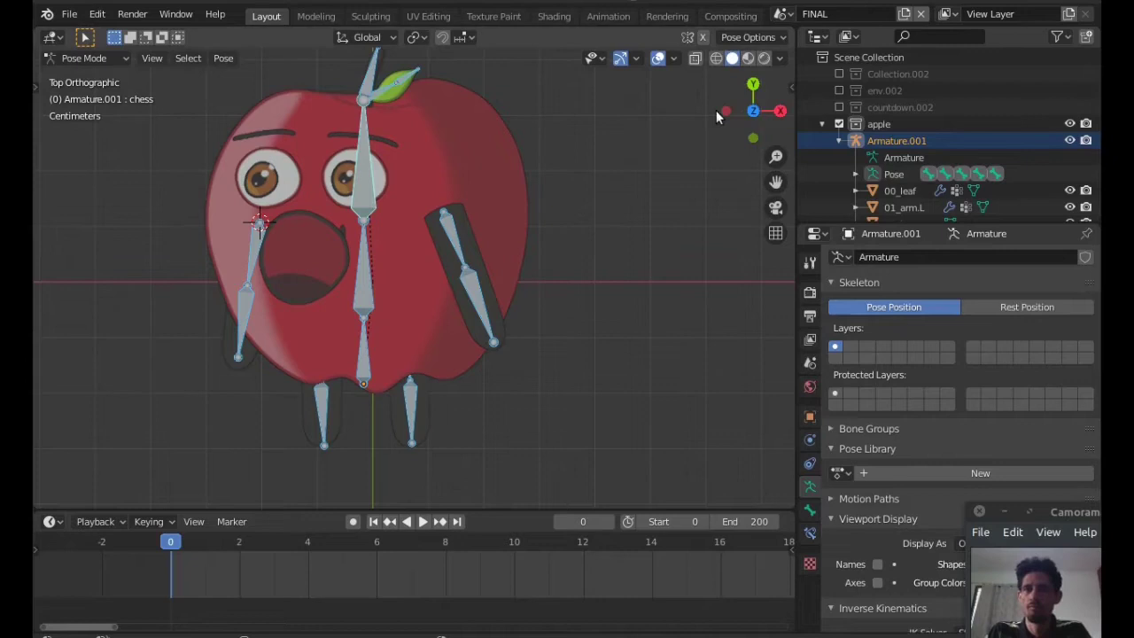
click(809, 510)
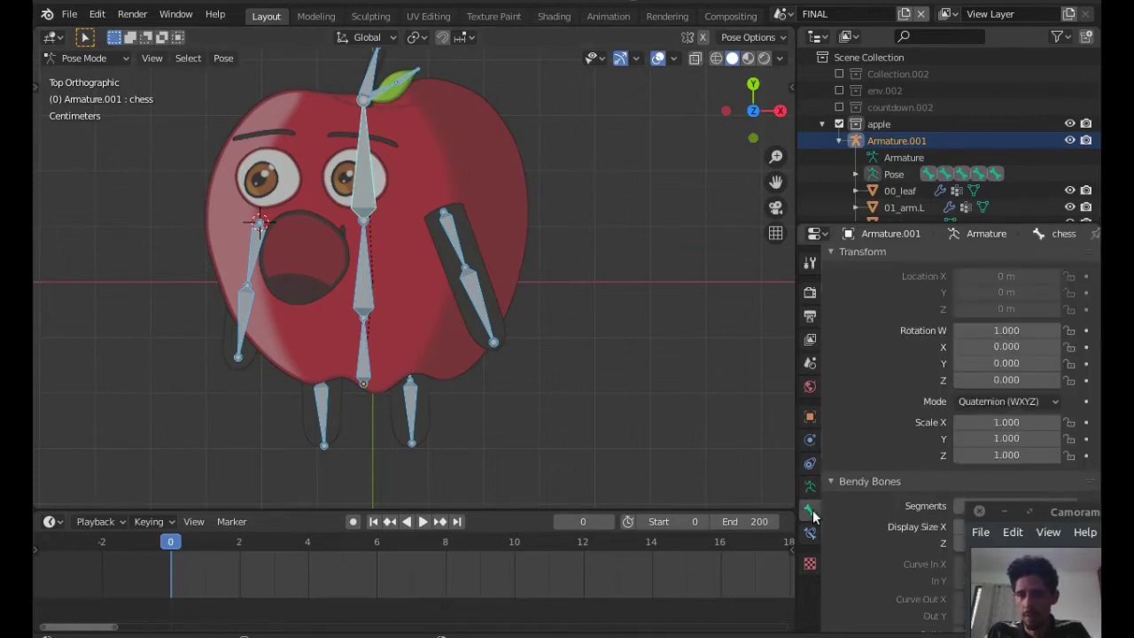
click(810, 532)
click(809, 487)
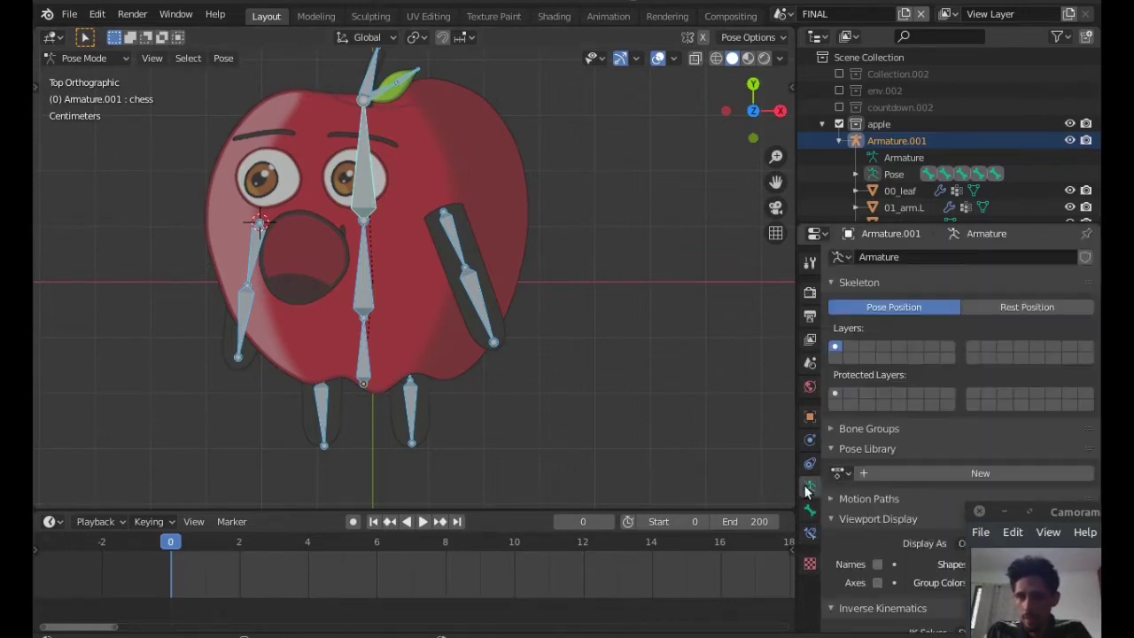
Enable In Front and set the armature's Display As to Stick.
scroll(848, 539, down, 1)
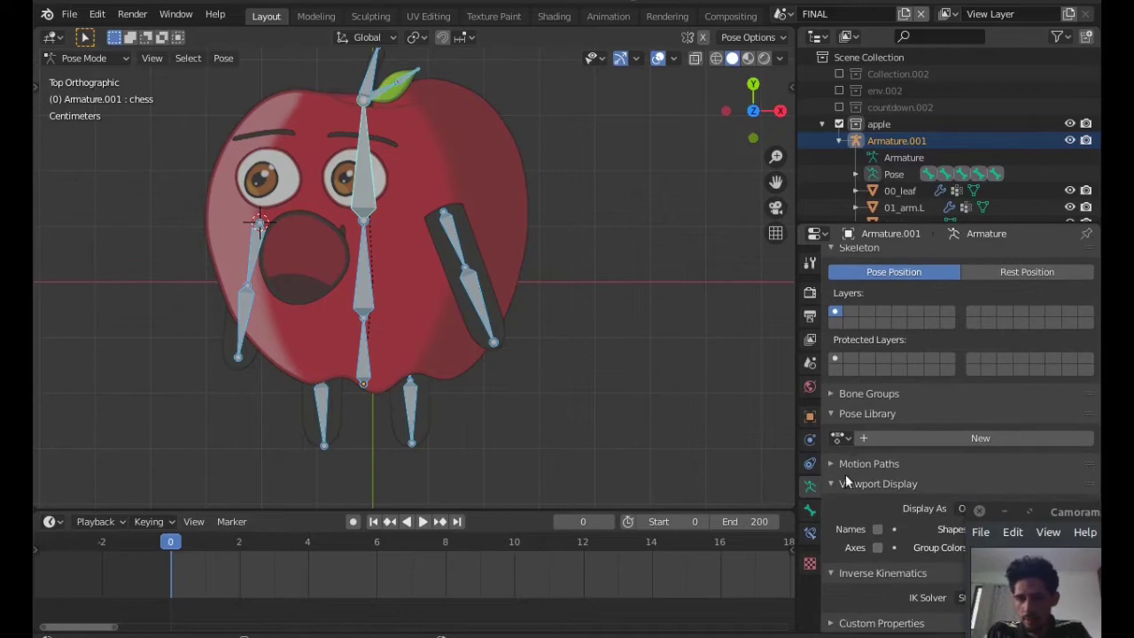
mouse_move(1065, 520)
mouse_down()
mouse_move(1036, 632)
mouse_move(1037, 592)
mouse_up()
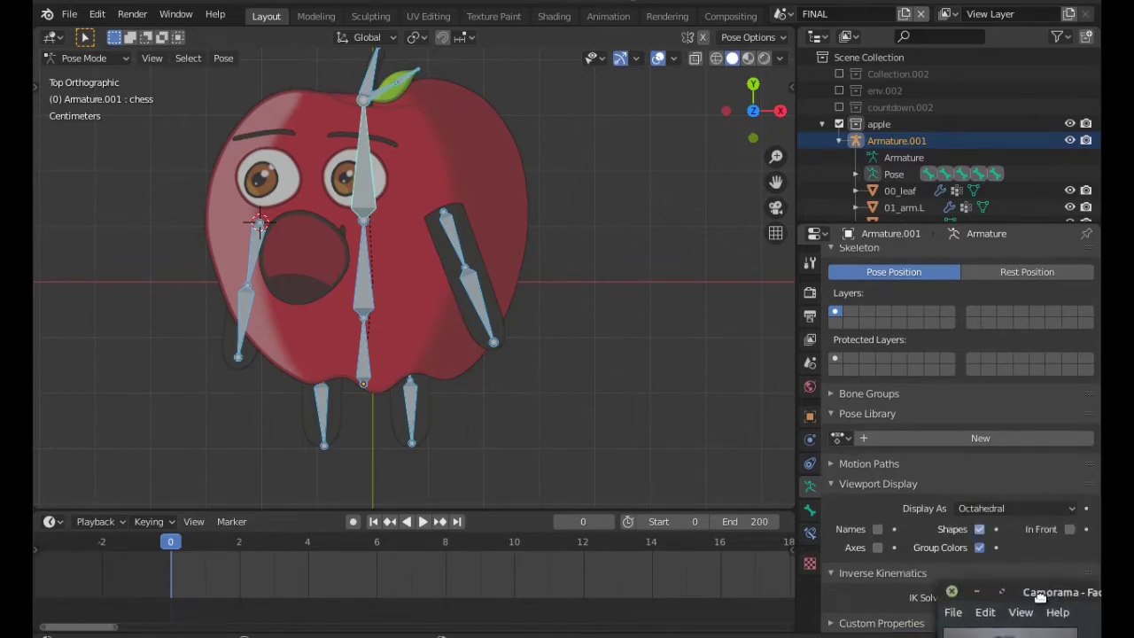
click(1070, 532)
click(1053, 508)
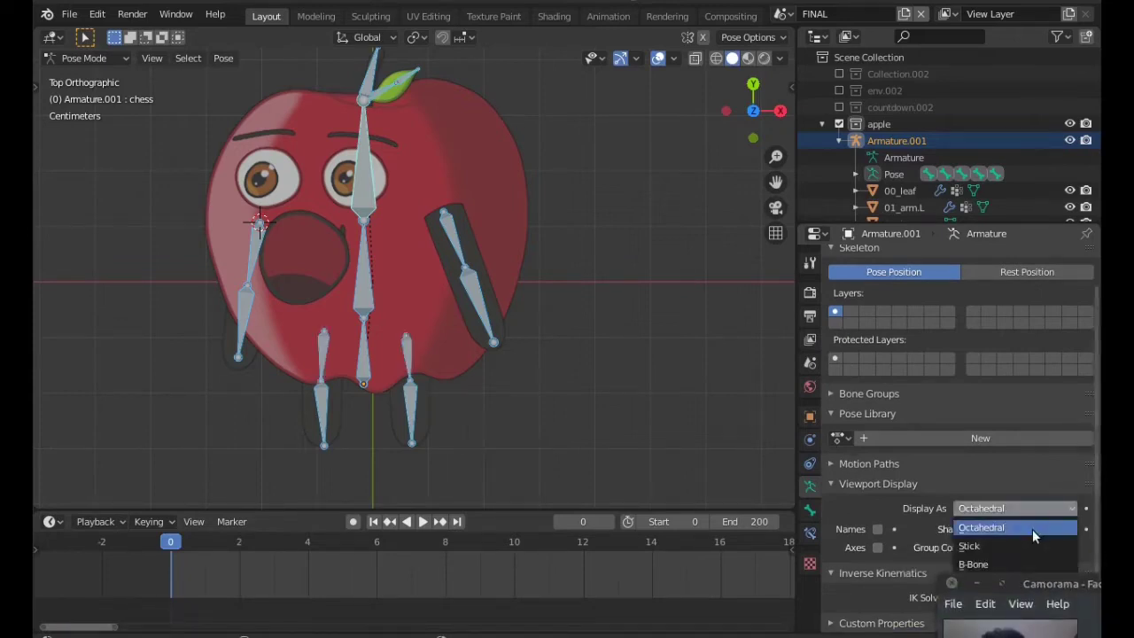
click(1032, 529)
drag(1034, 583, 1063, 514)
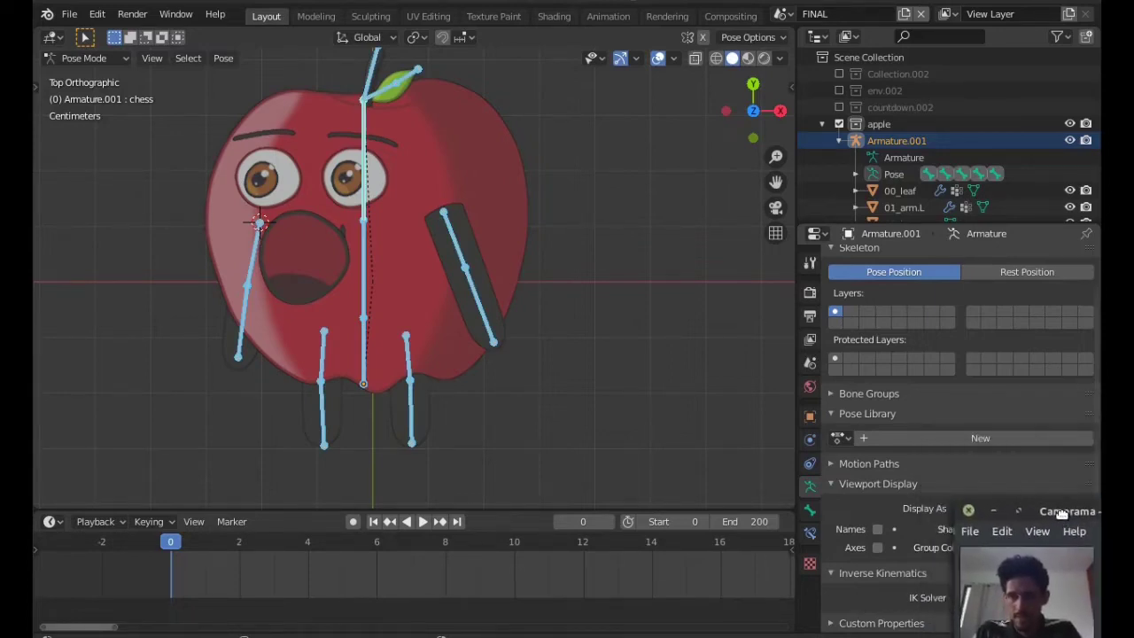
Rotate leg-top.R around global Z and bend leg-bot.R outward.
click(418, 405)
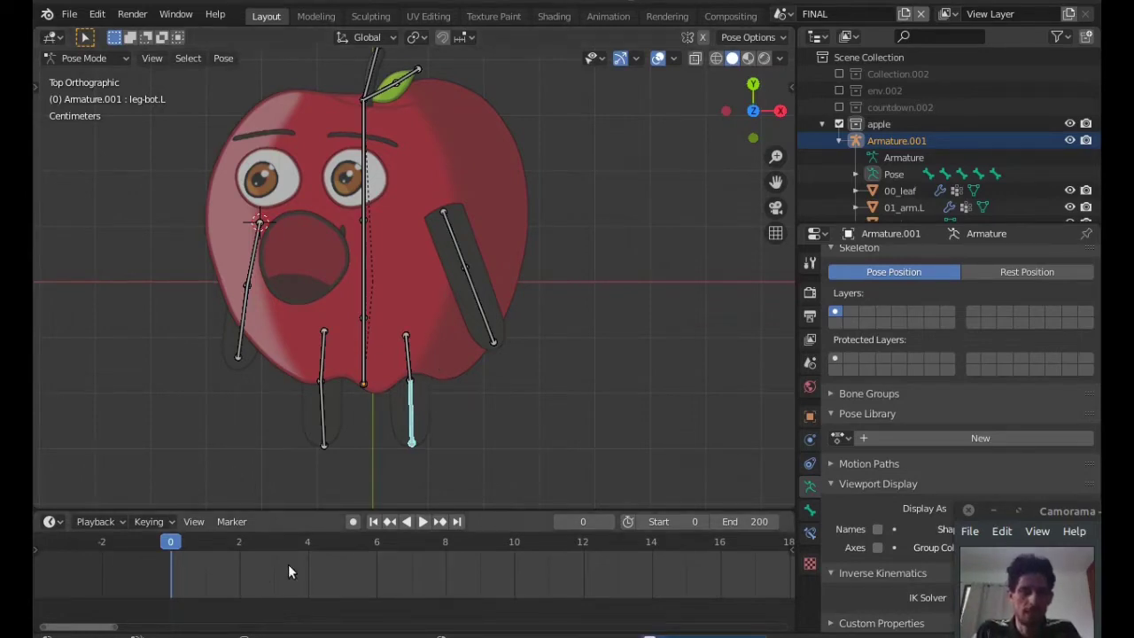
click(326, 360)
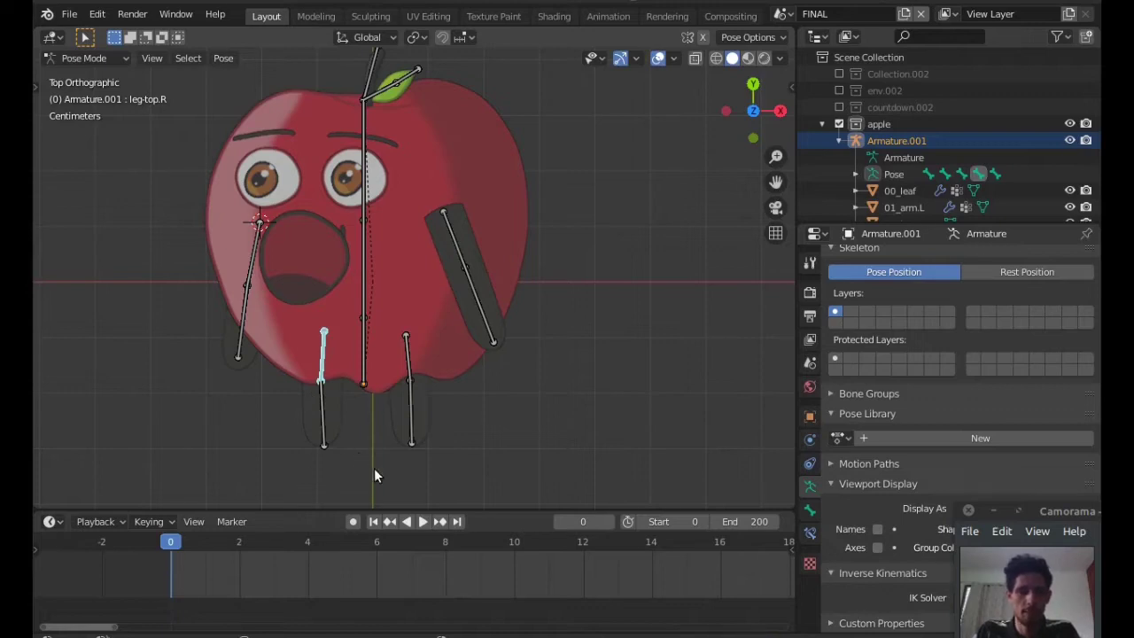
key(r)
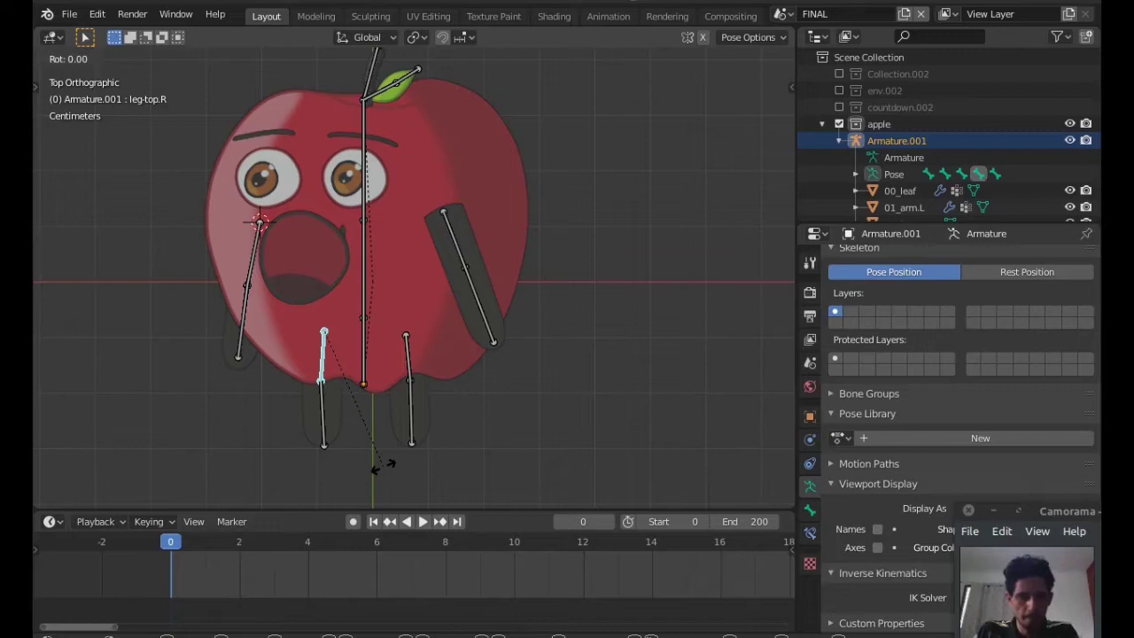
key(z)
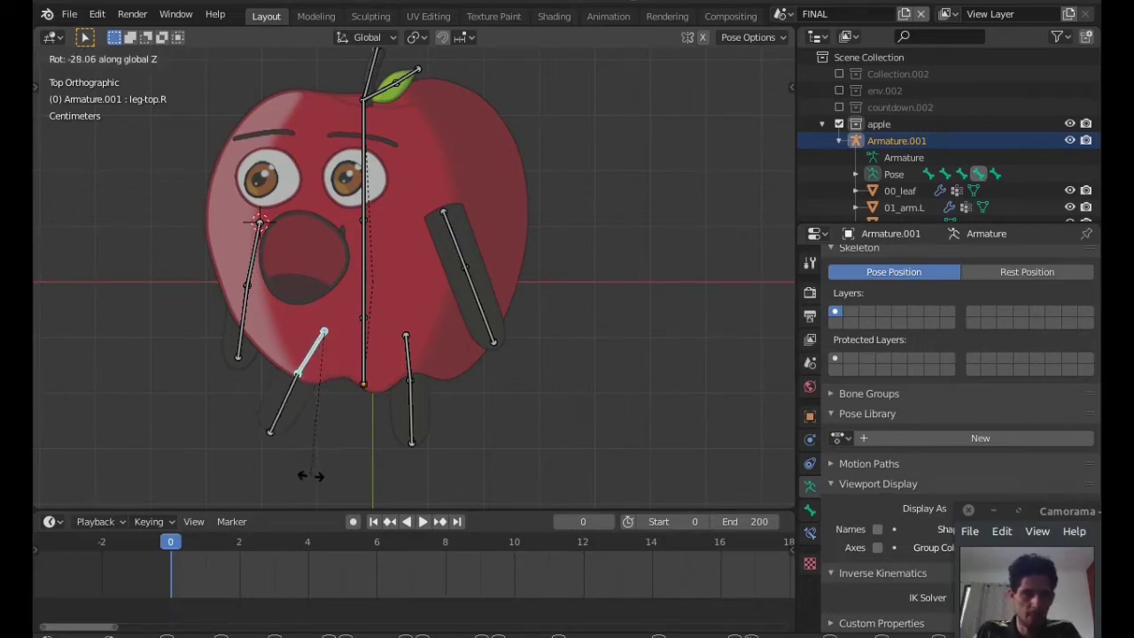
click(310, 478)
click(280, 430)
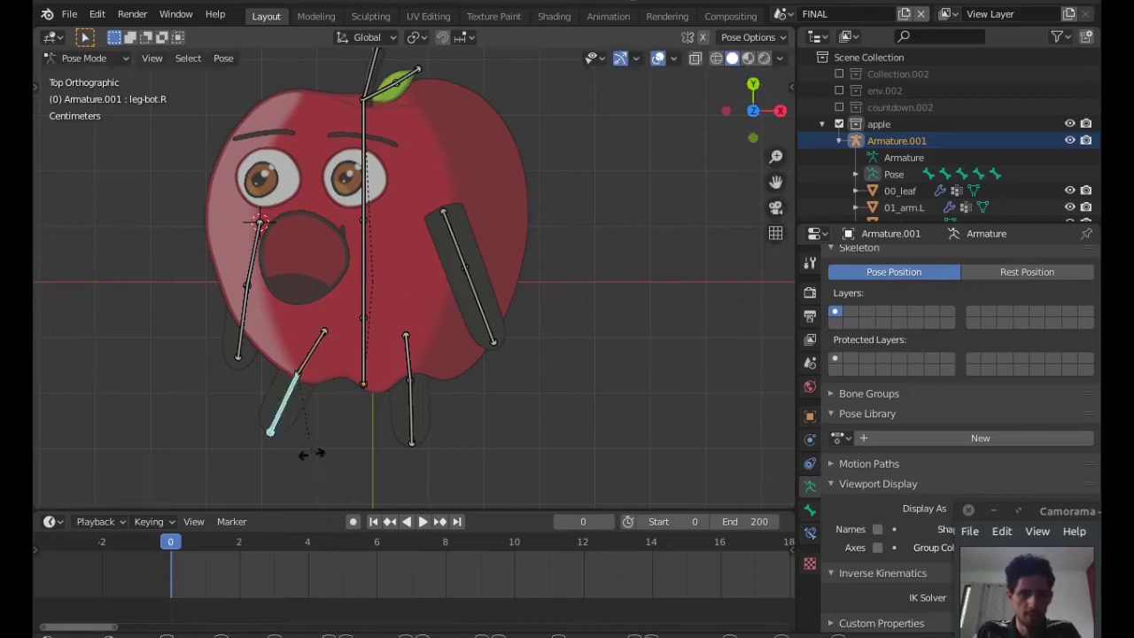
key(r)
click(299, 455)
Rotate leg-top.L around global Z, bend leg-bot.L, then swing leg-top.L a little further.
click(409, 359)
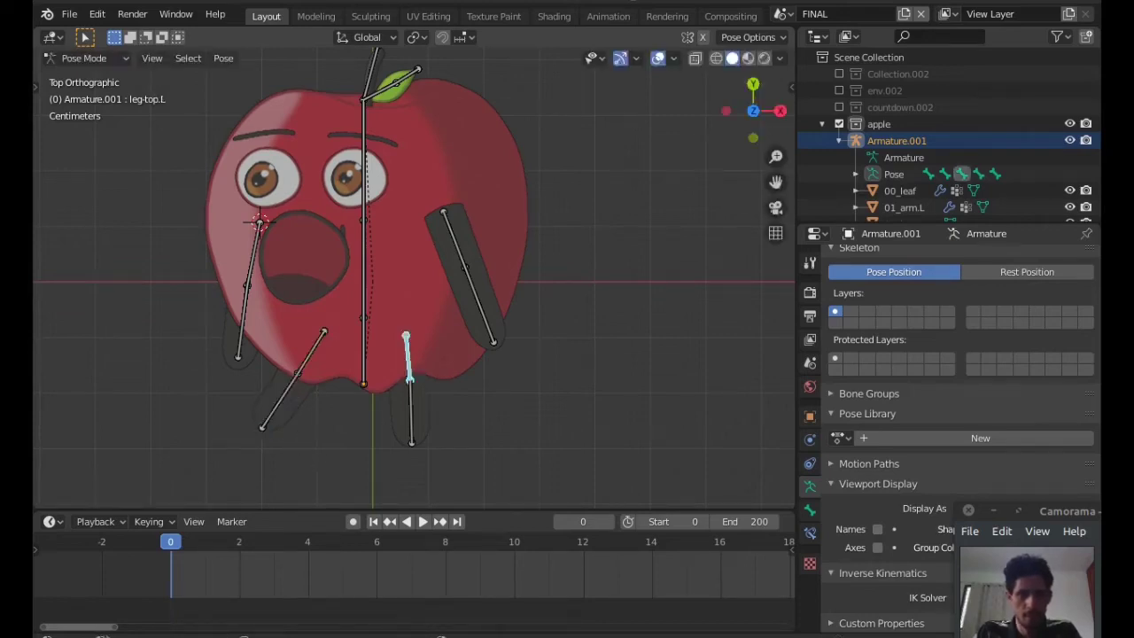
key(r)
key(z)
click(468, 425)
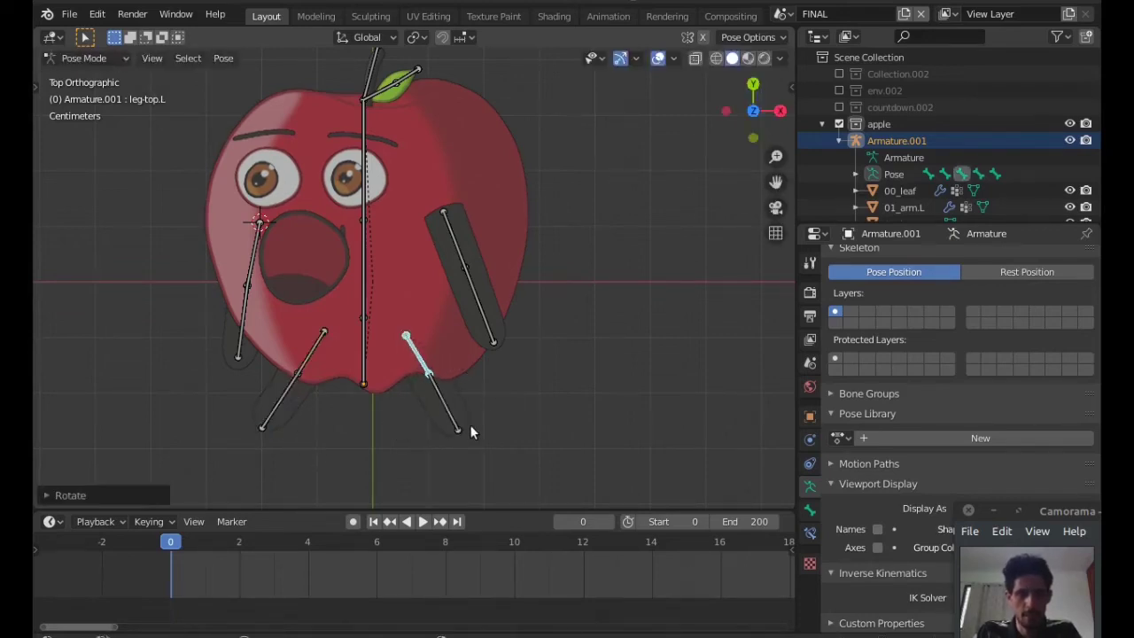
click(462, 428)
key(r)
click(483, 423)
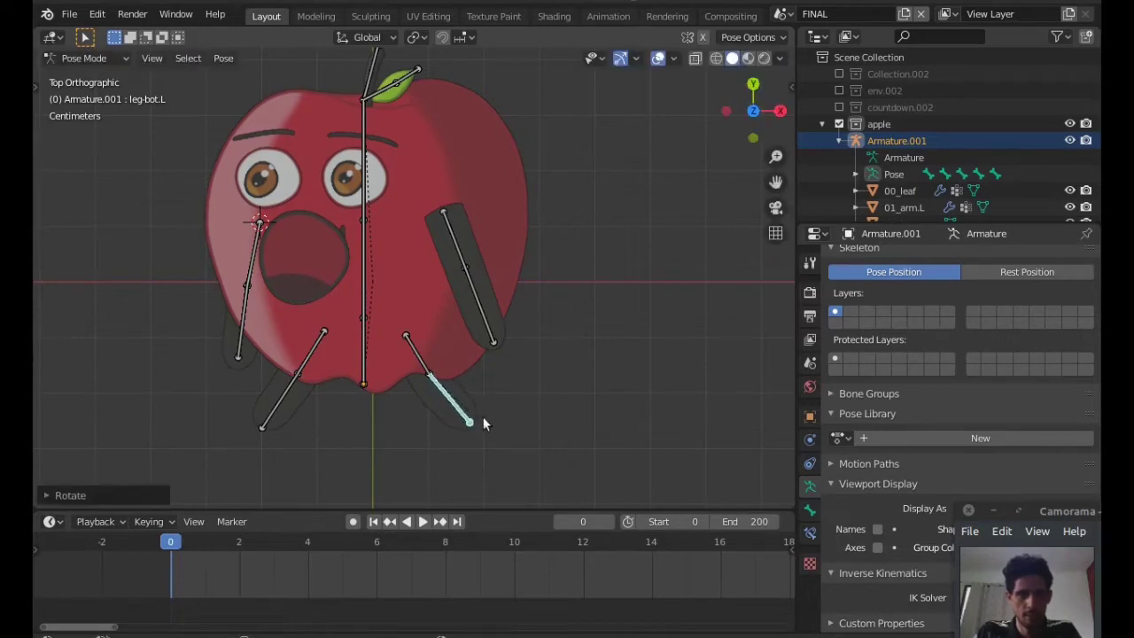
click(420, 362)
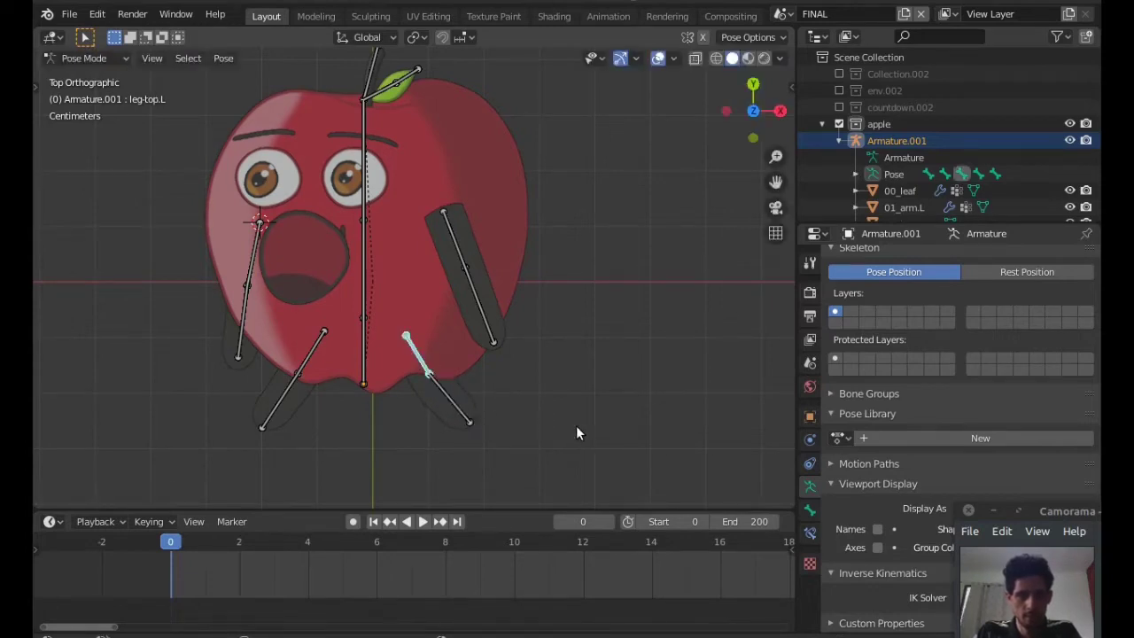
key(r)
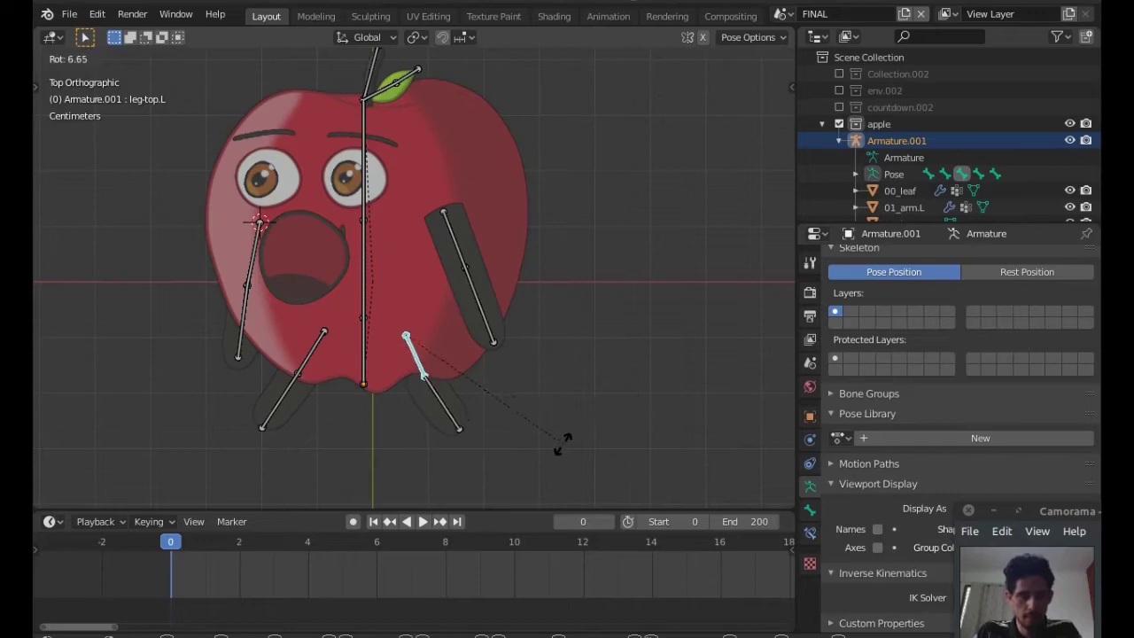
click(569, 436)
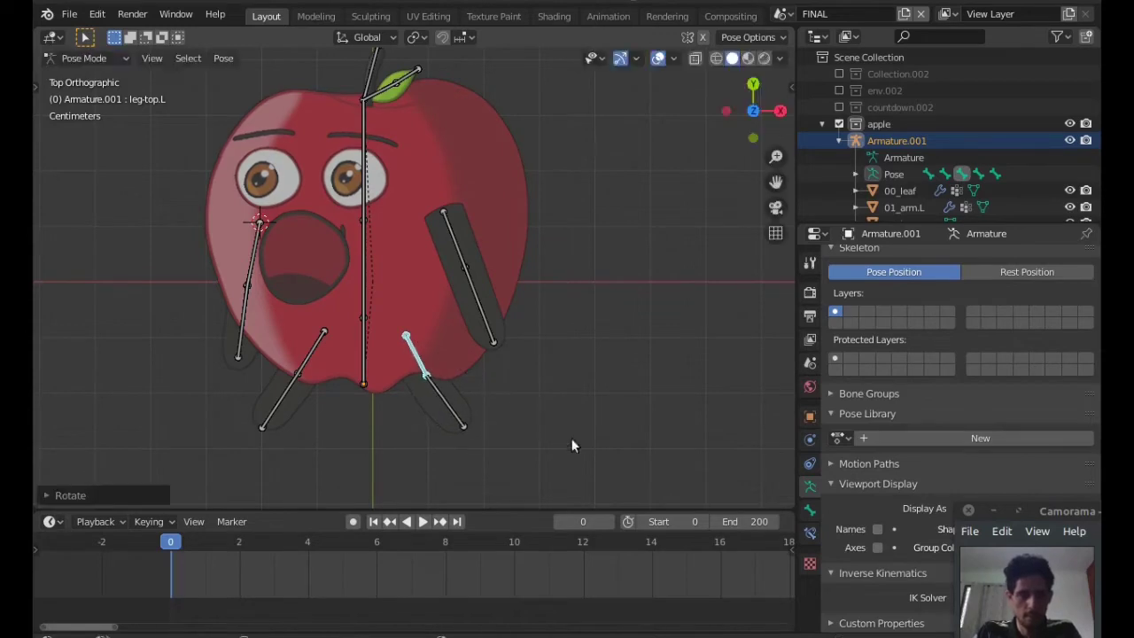
Bend both arms across the body by rotating arm-top and arm-bot on each side.
click(465, 252)
key(r)
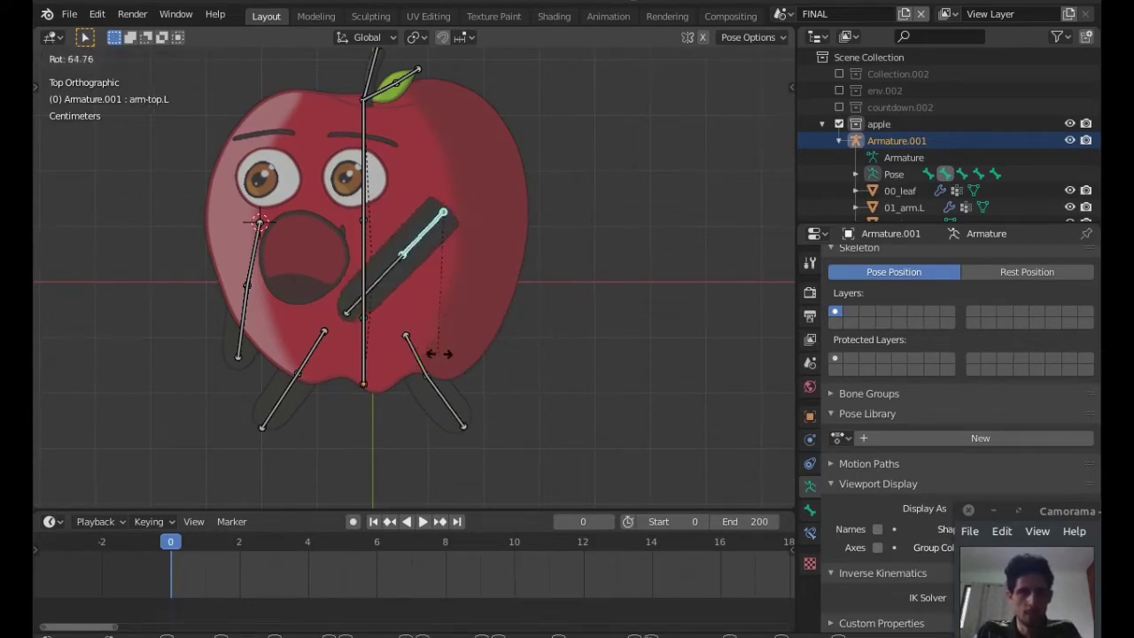
click(476, 371)
key(r)
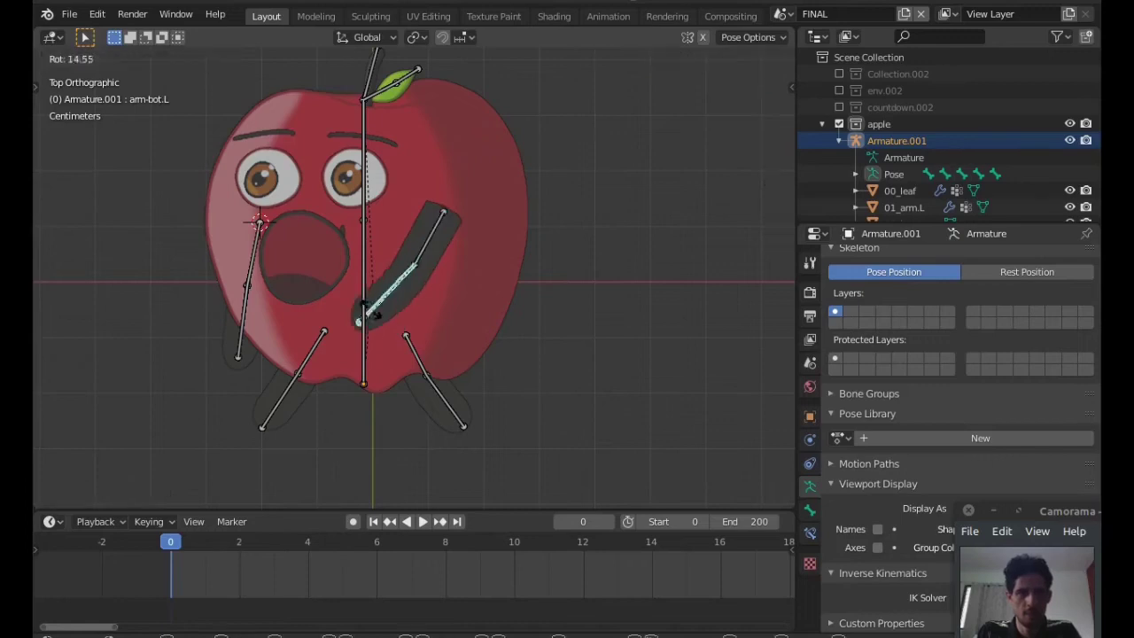
click(353, 301)
click(258, 257)
key(r)
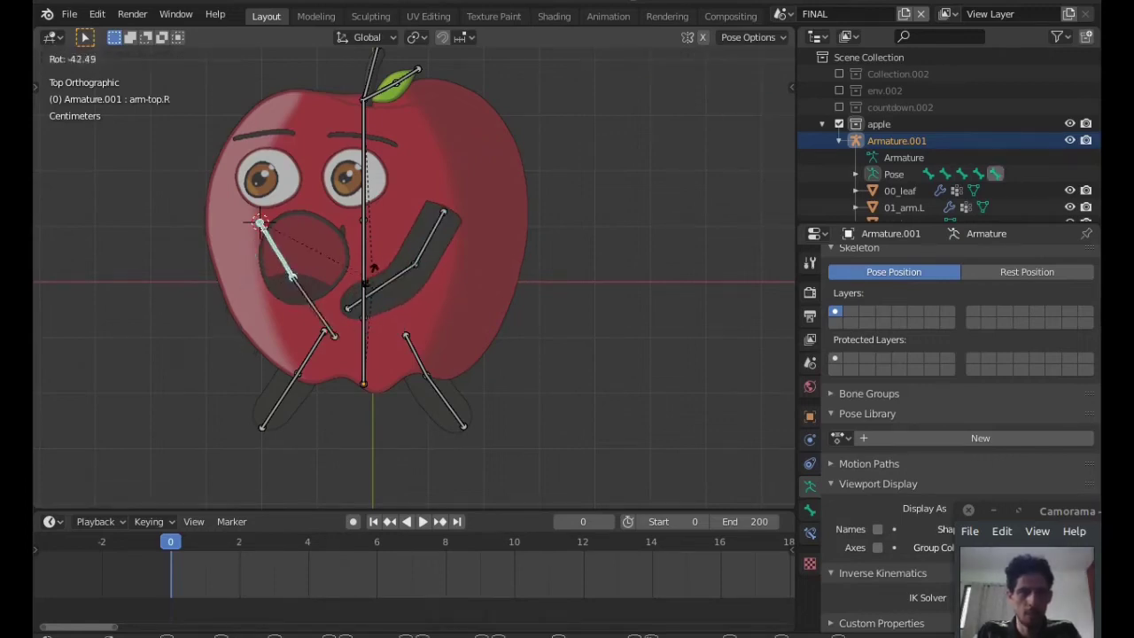
click(390, 264)
click(349, 315)
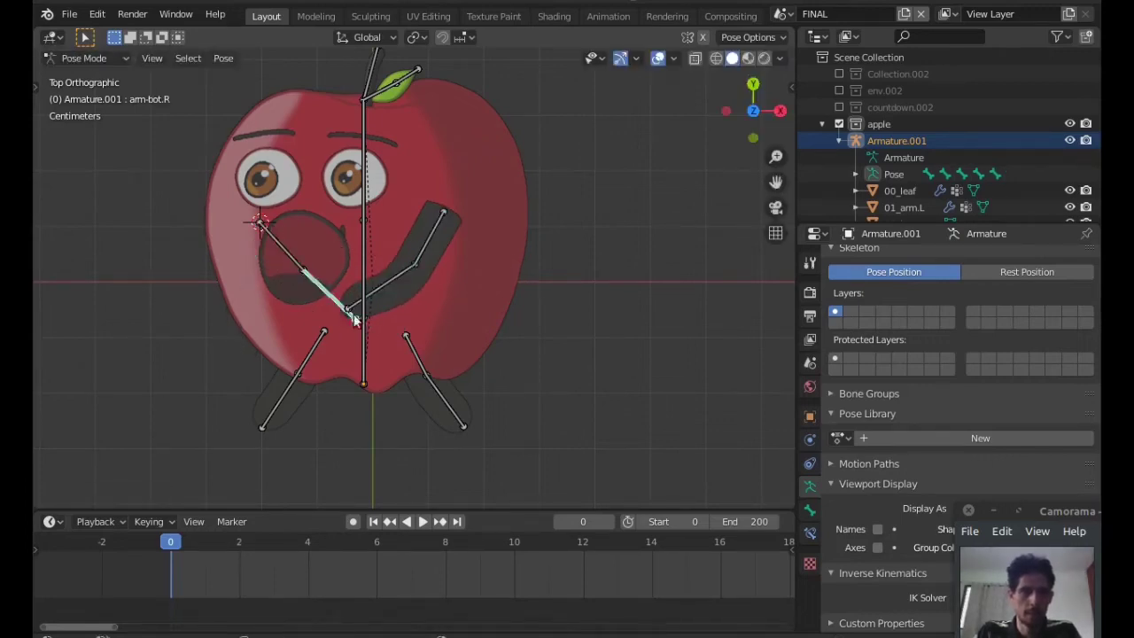
key(r)
click(300, 365)
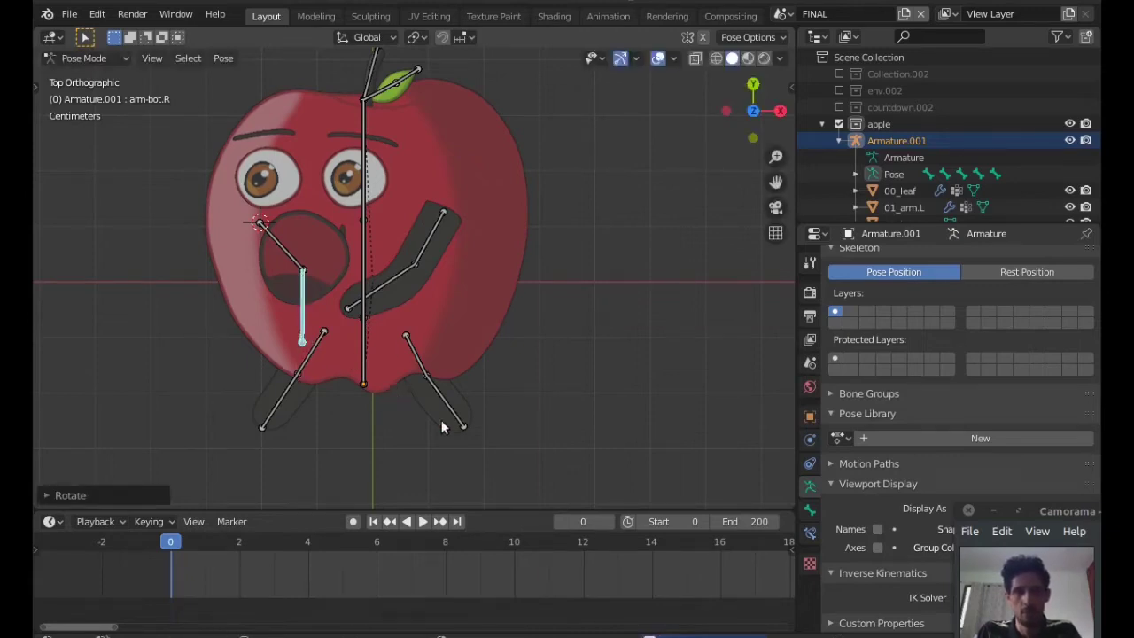
Key the selected arm and leg bones as Whole Character at frame 0, copying the key to frame 8.
click(431, 380)
shift+click(295, 382)
shift+click(324, 347)
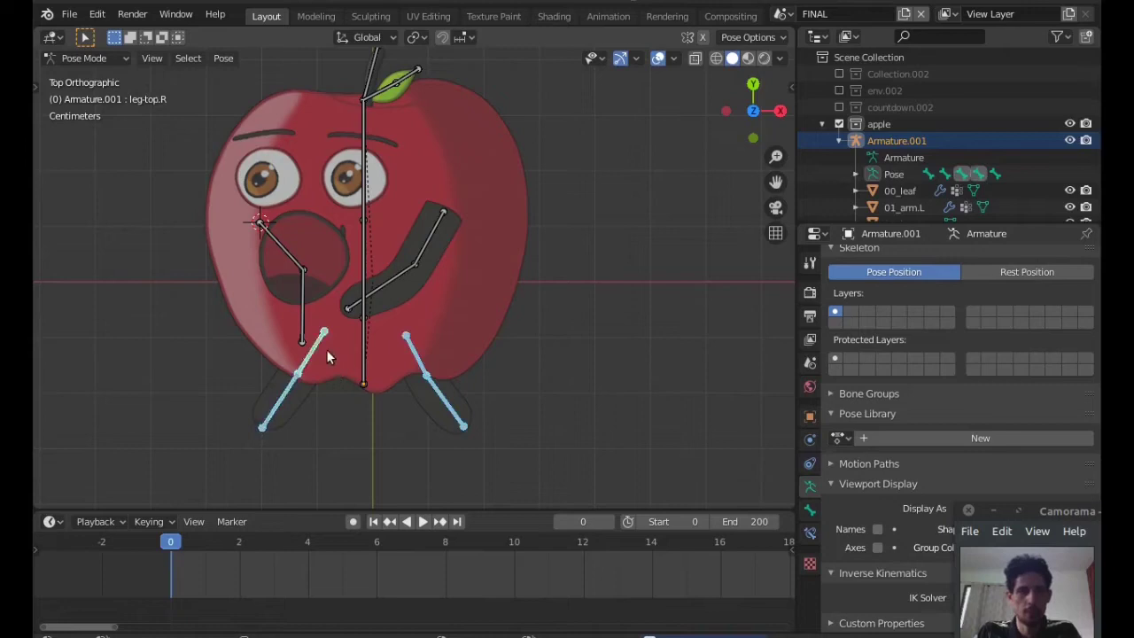
shift+click(303, 308)
shift+click(281, 246)
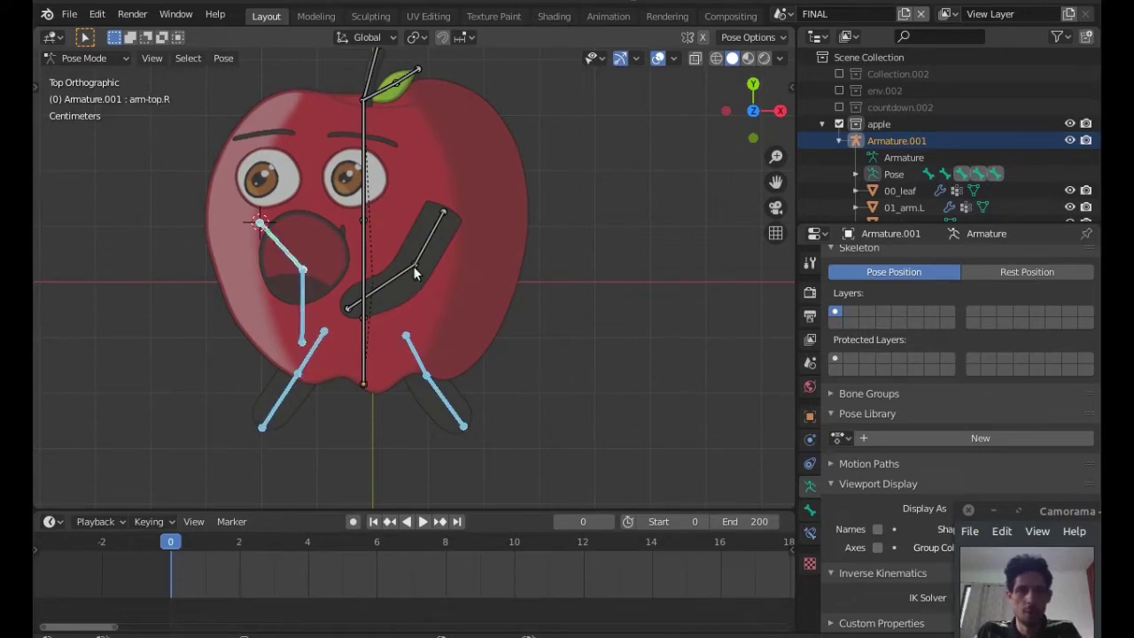
shift+click(413, 267)
shift+click(432, 248)
key(i)
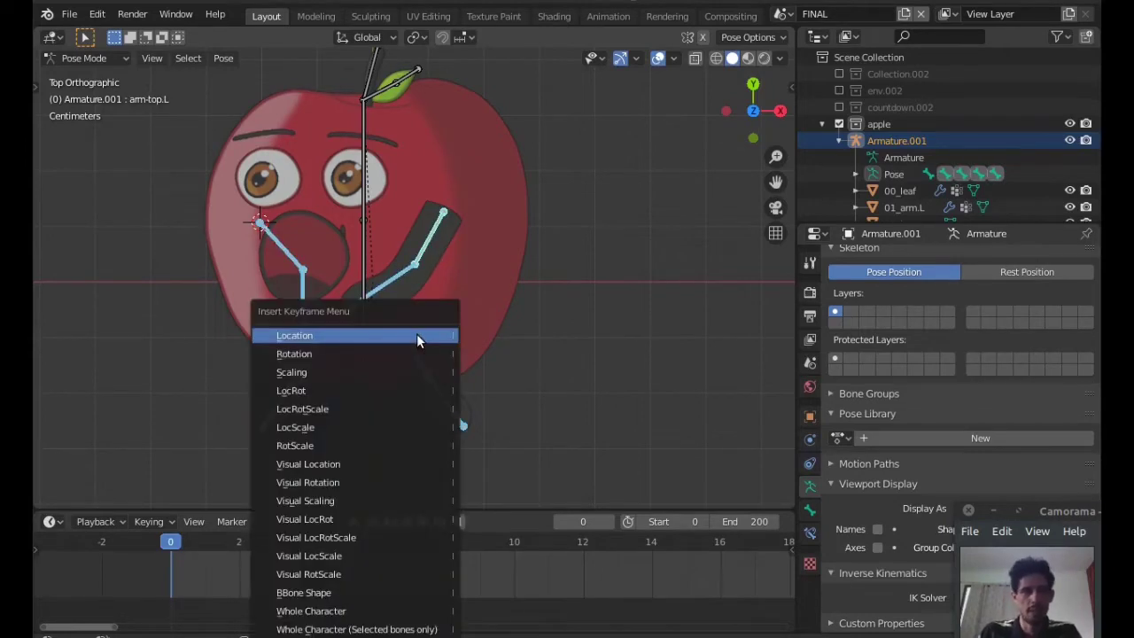
click(423, 627)
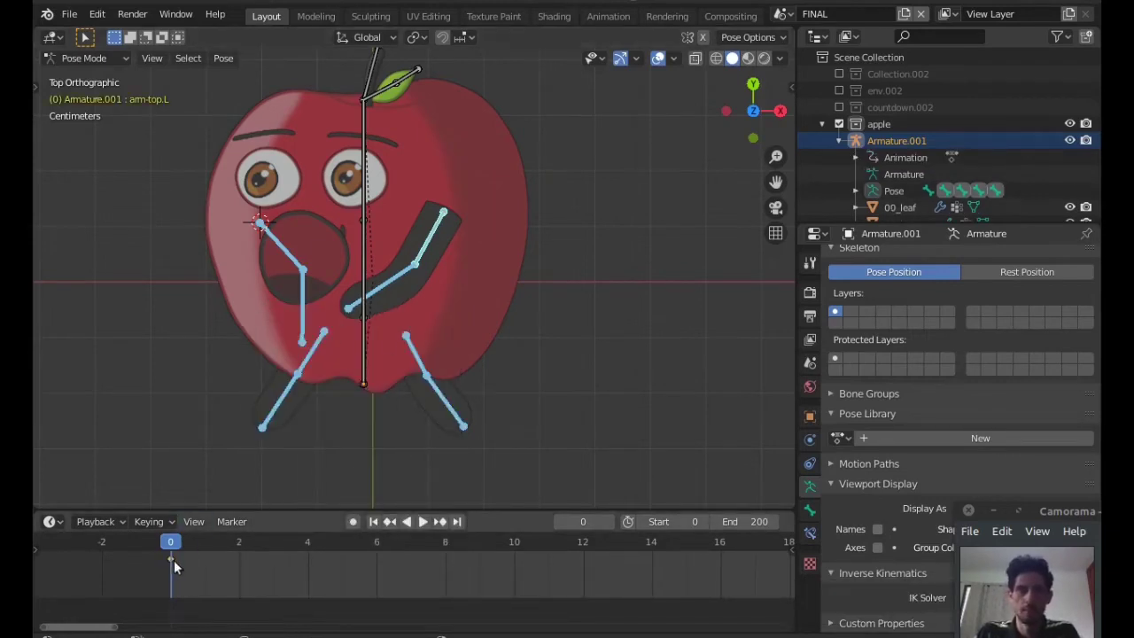
key(shift+d)
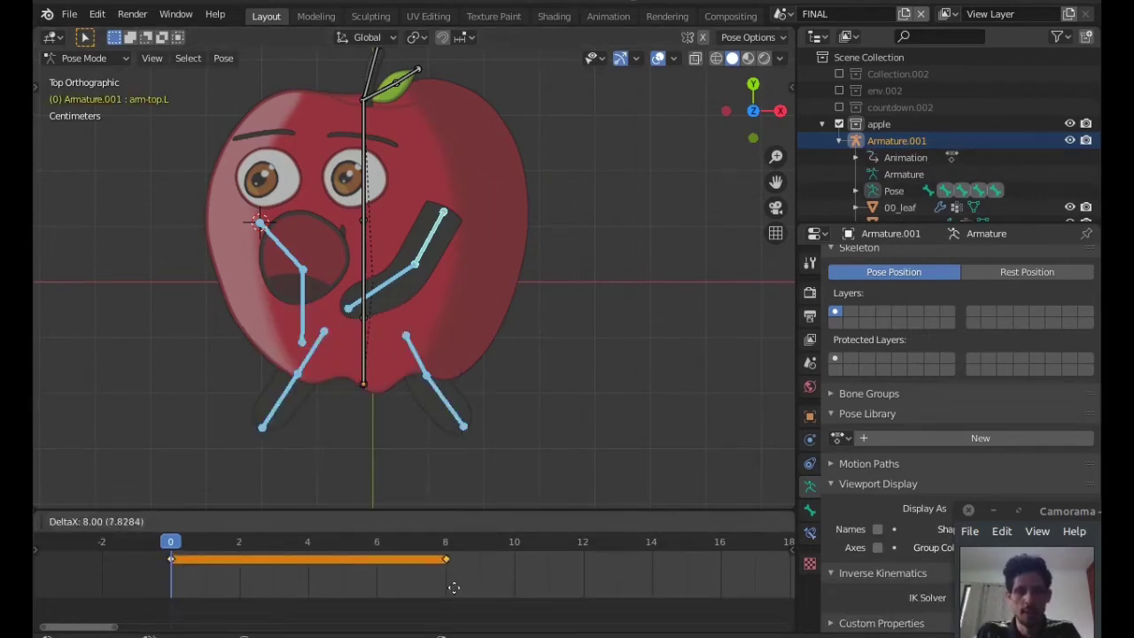
click(452, 588)
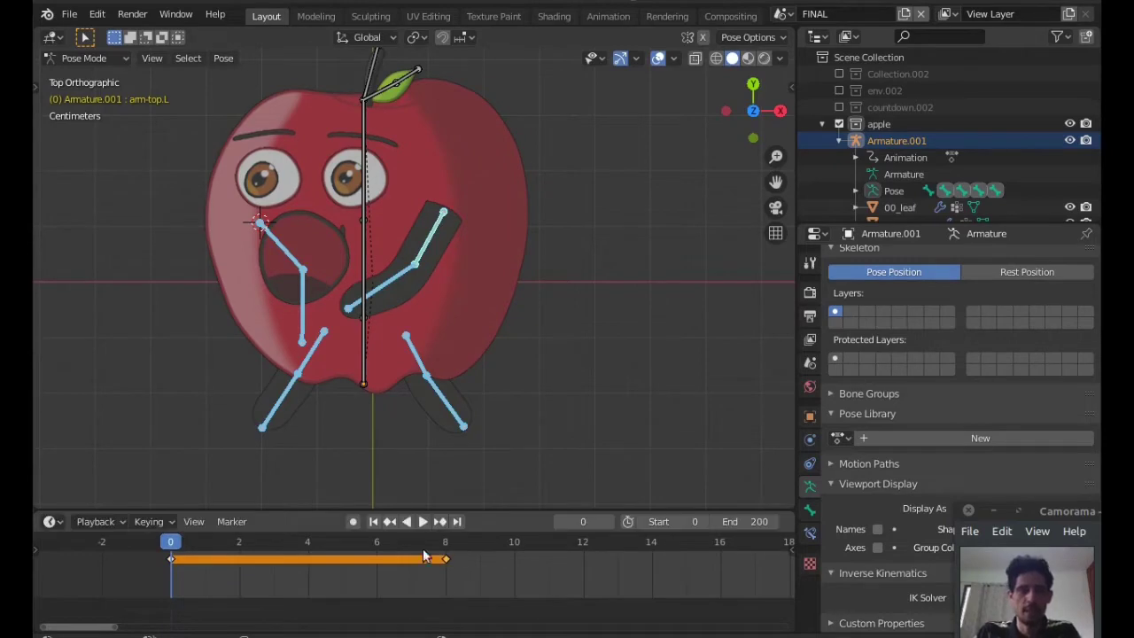
At frame 4, rotate leg-top.L, leg-top.R and leg-bot.R to cross the legs mid-stride.
click(308, 574)
click(309, 546)
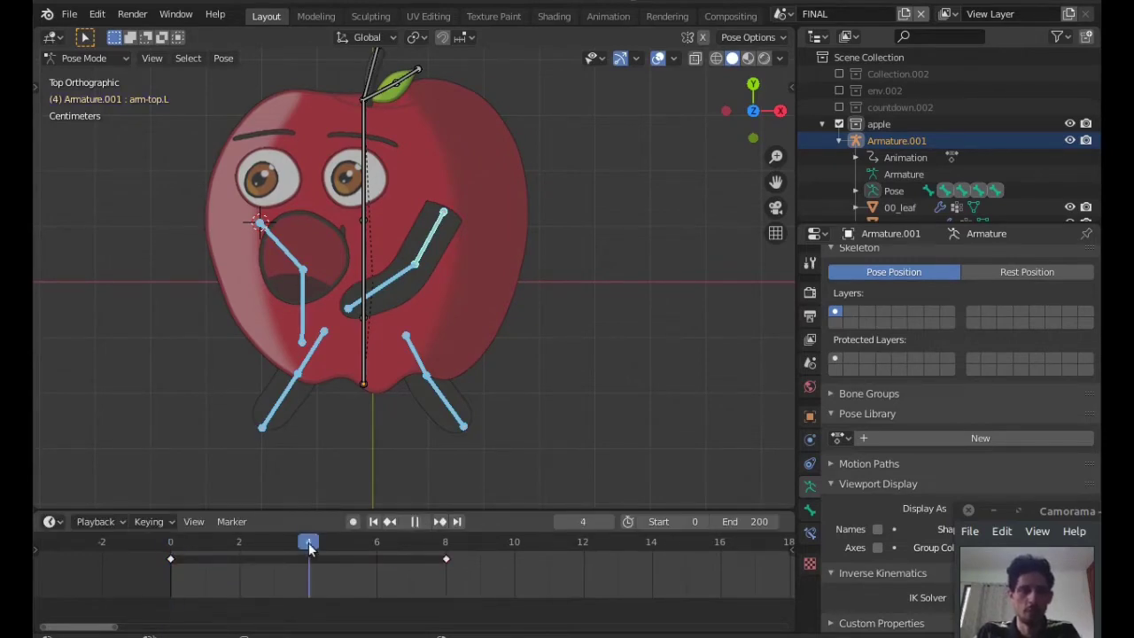
click(420, 361)
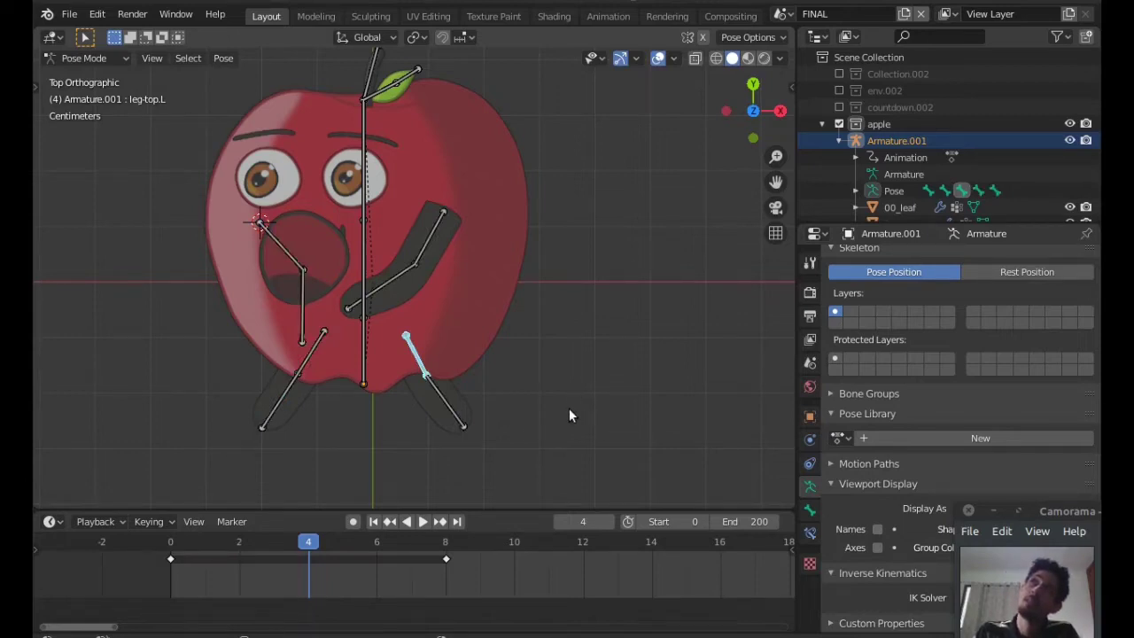
key(r)
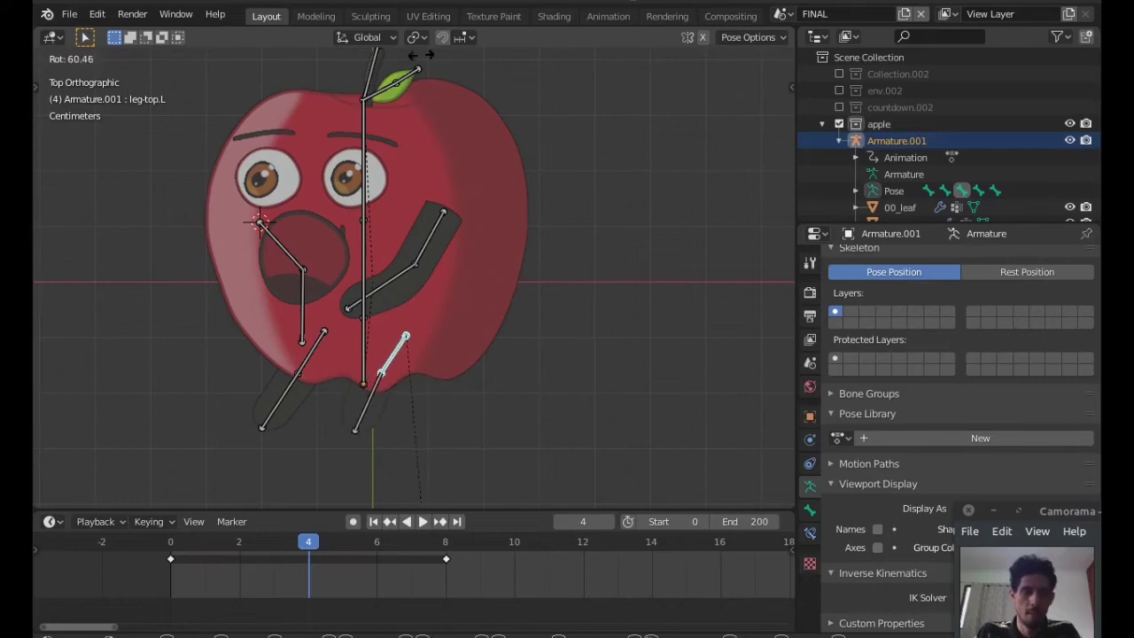
click(412, 56)
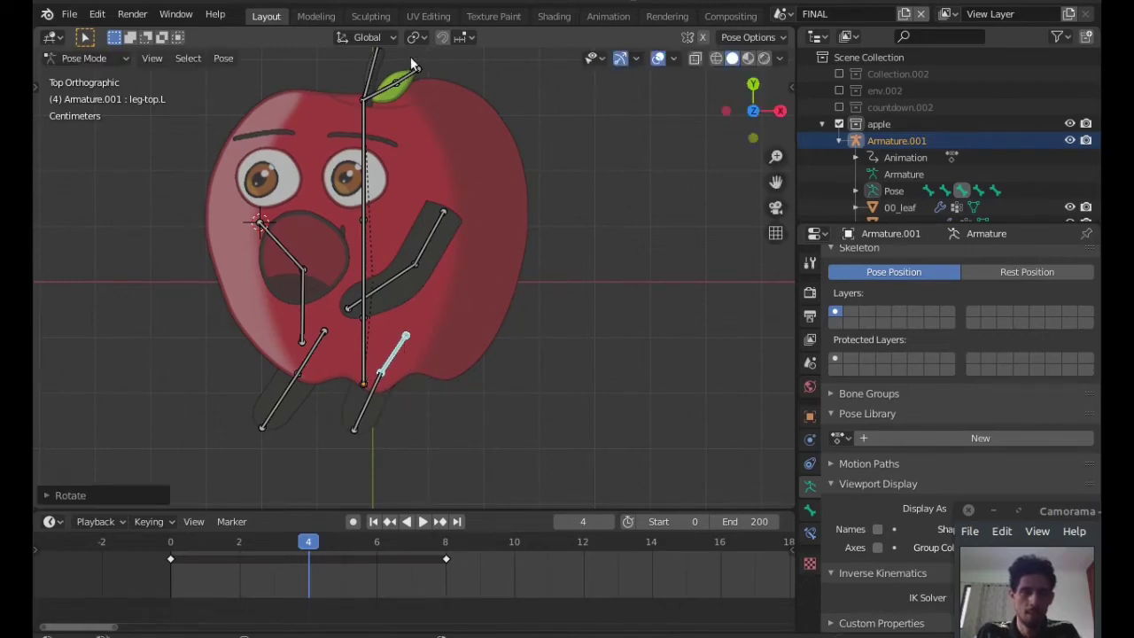
click(311, 355)
key(r)
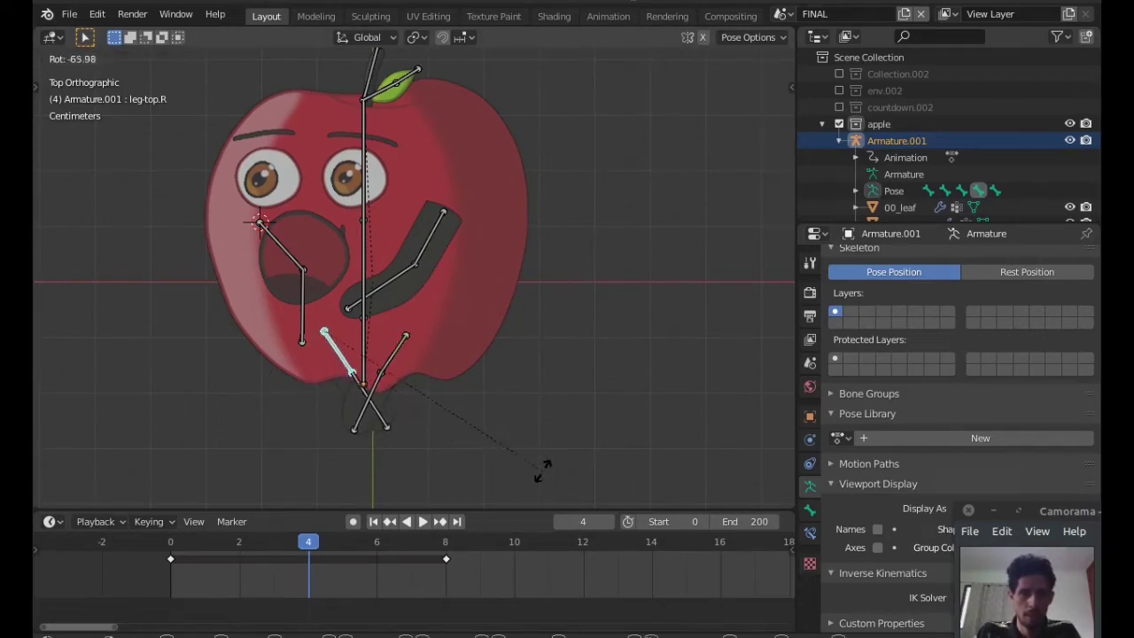
click(549, 475)
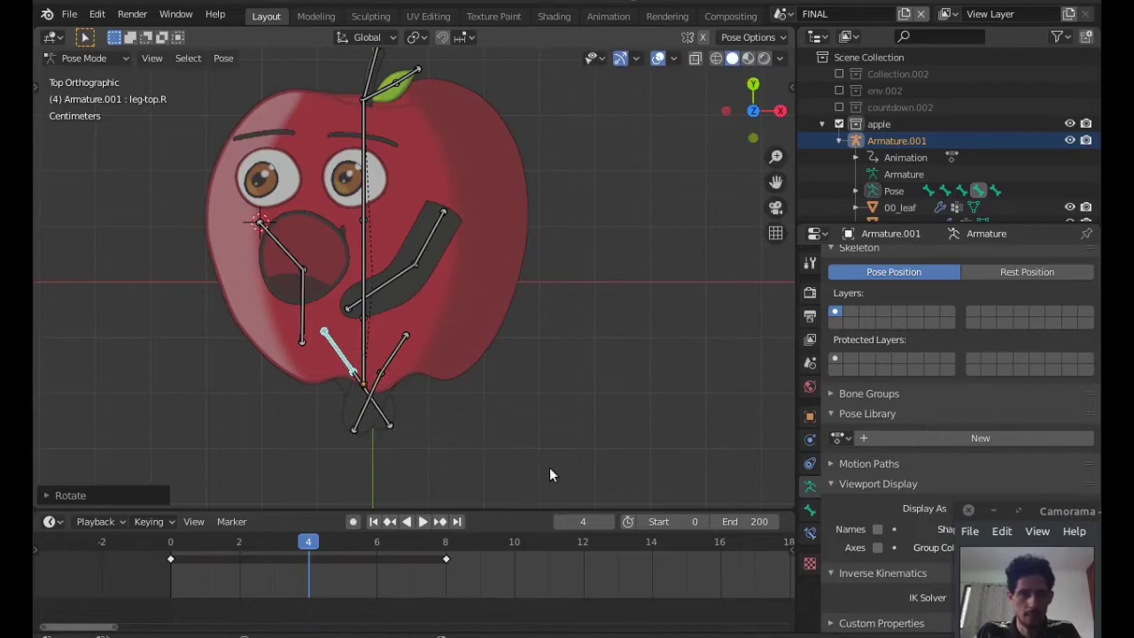
click(358, 428)
key(r)
click(394, 424)
key(r)
click(401, 421)
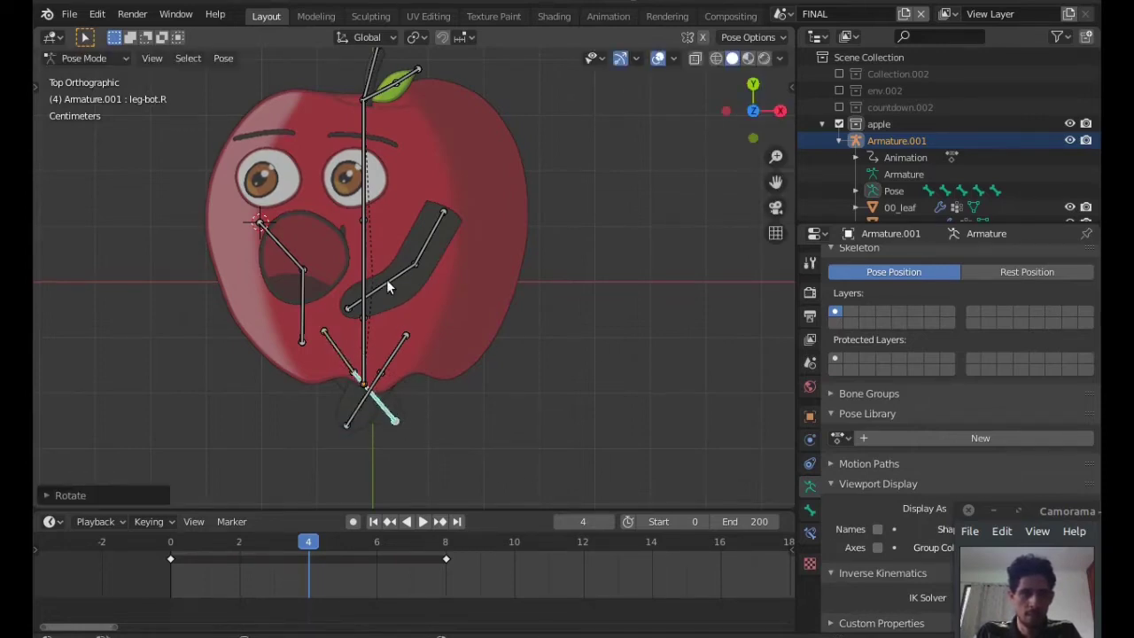
Swing the arms down by rotating arm-top.L, arm-bot.L and arm-top.R.
click(422, 252)
key(r)
click(587, 321)
click(509, 297)
key(r)
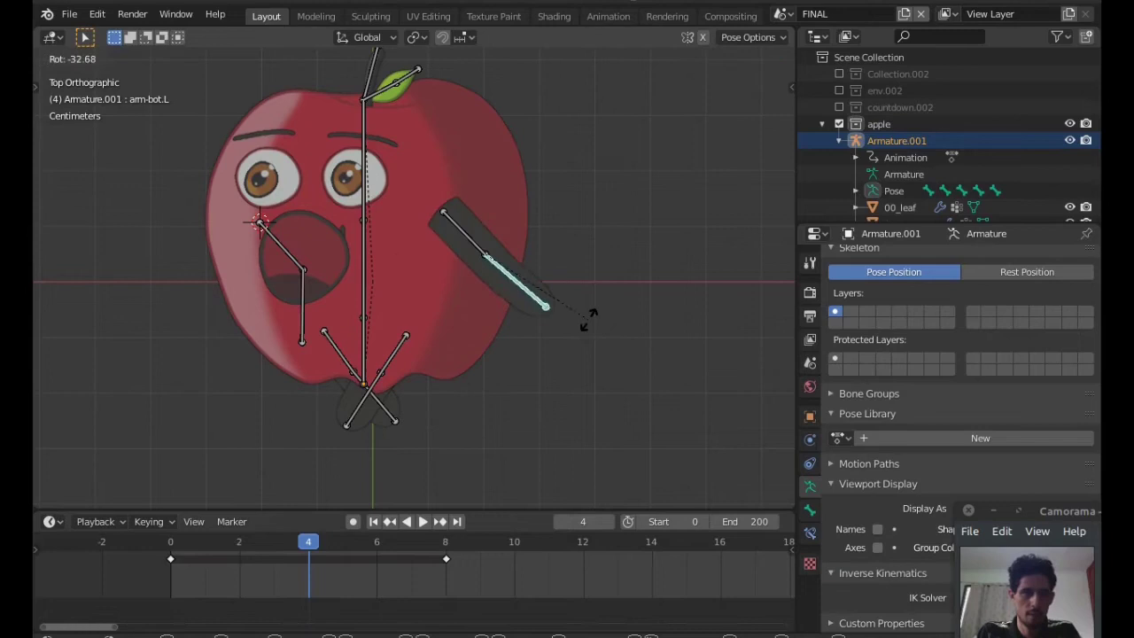
click(550, 370)
click(282, 246)
key(r)
click(205, 317)
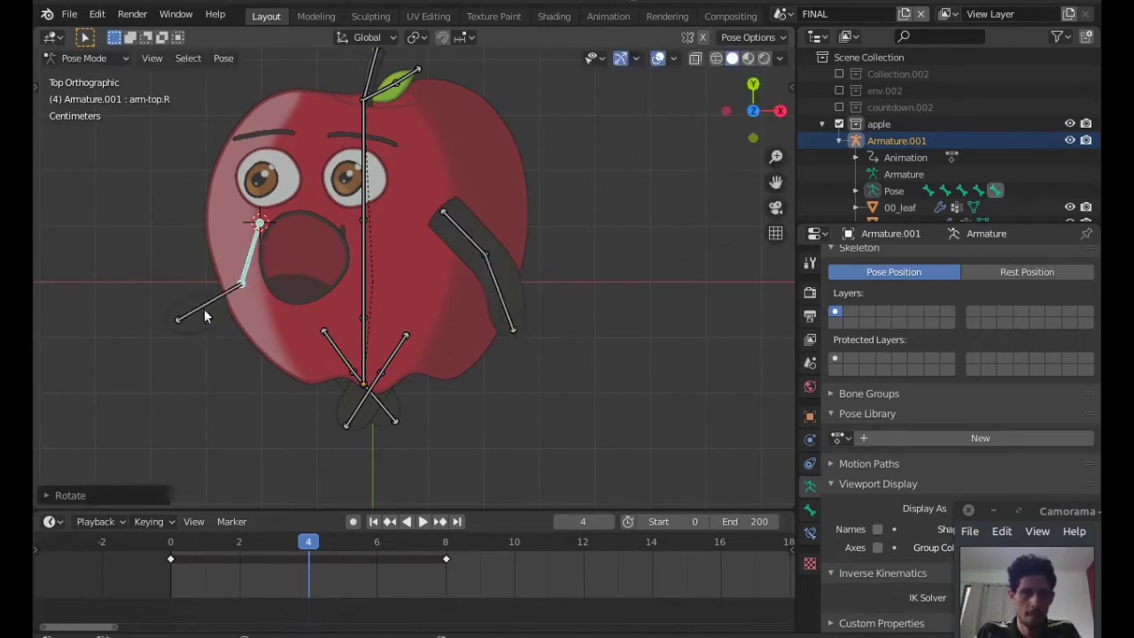
key(r)
click(200, 328)
key(r)
click(387, 390)
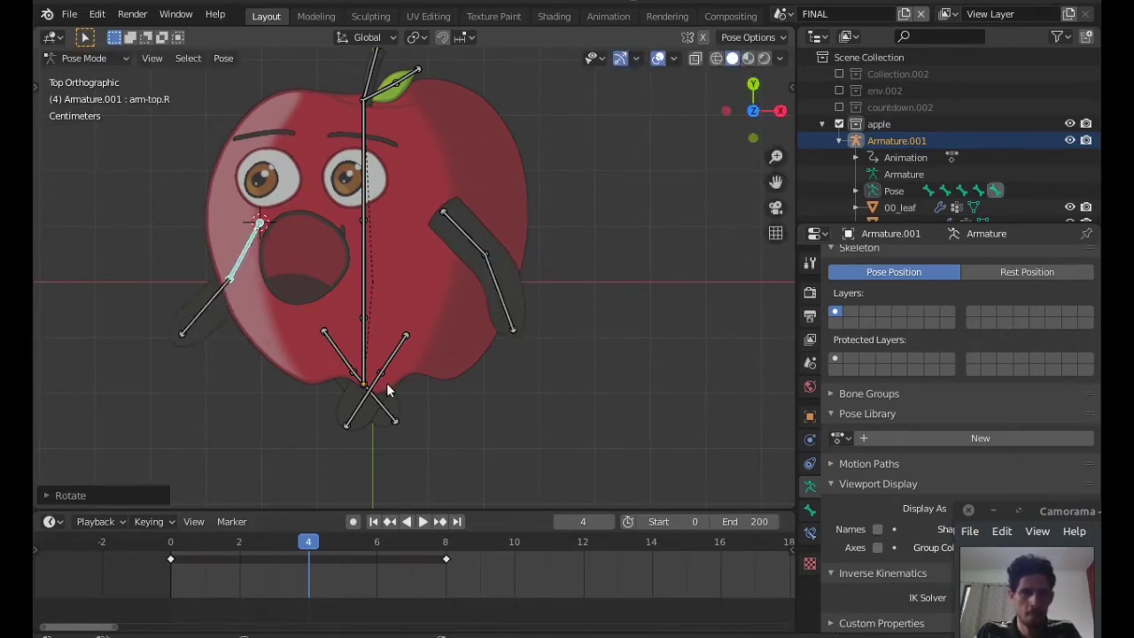
Select all arm and leg bones and key them as Whole Character at frame 4.
click(253, 297)
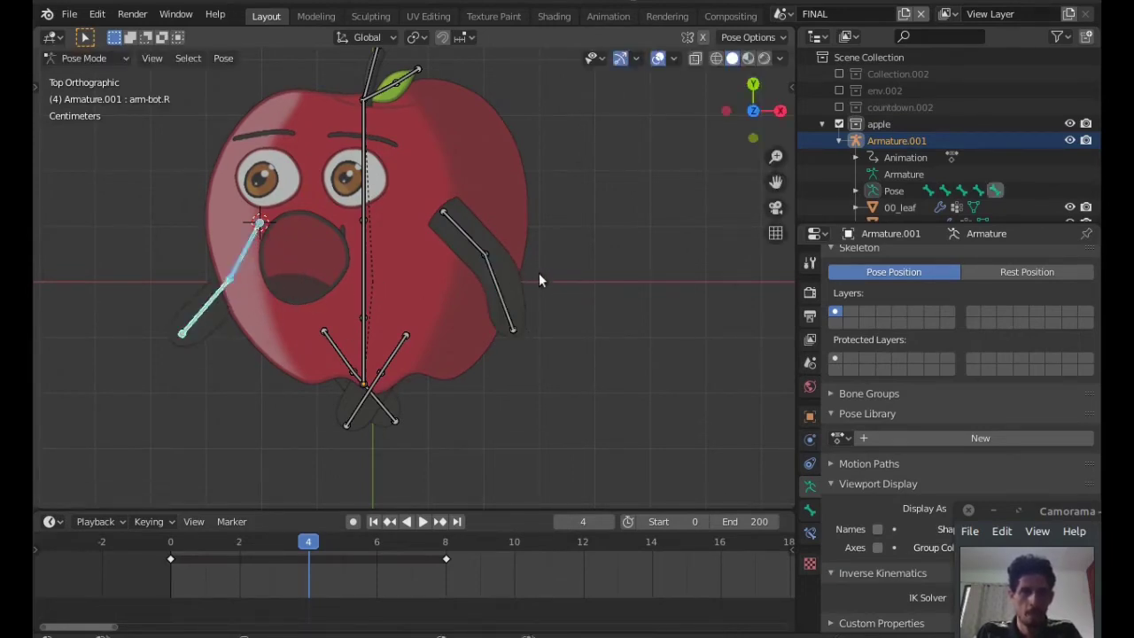
shift+click(507, 306)
shift+click(396, 356)
shift+click(347, 368)
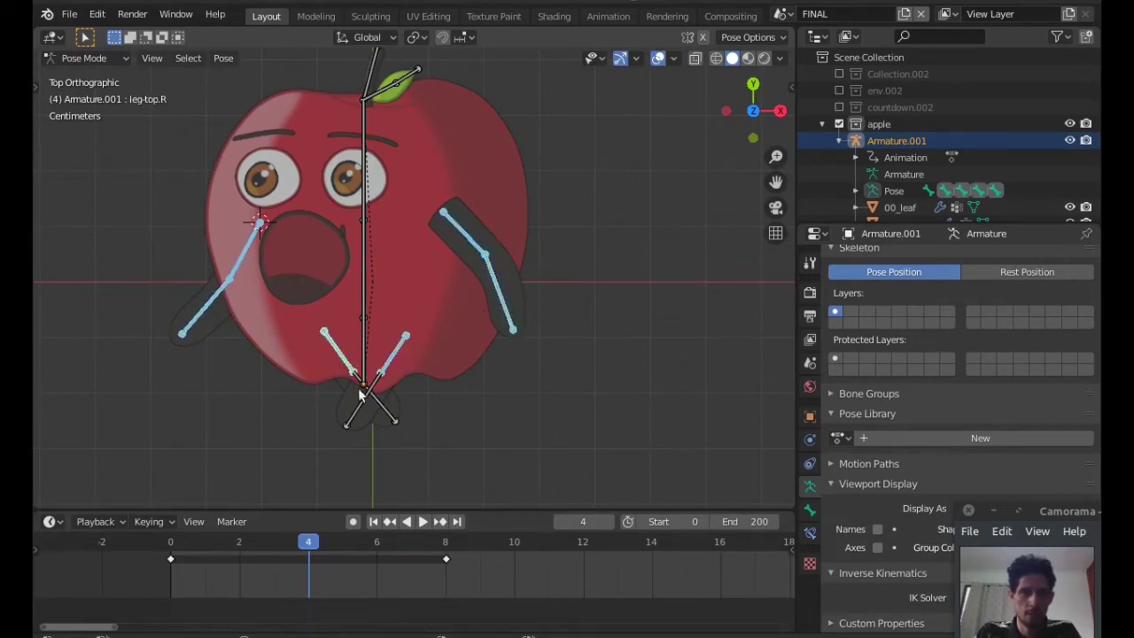
shift+click(386, 409)
shift+click(354, 410)
key(i)
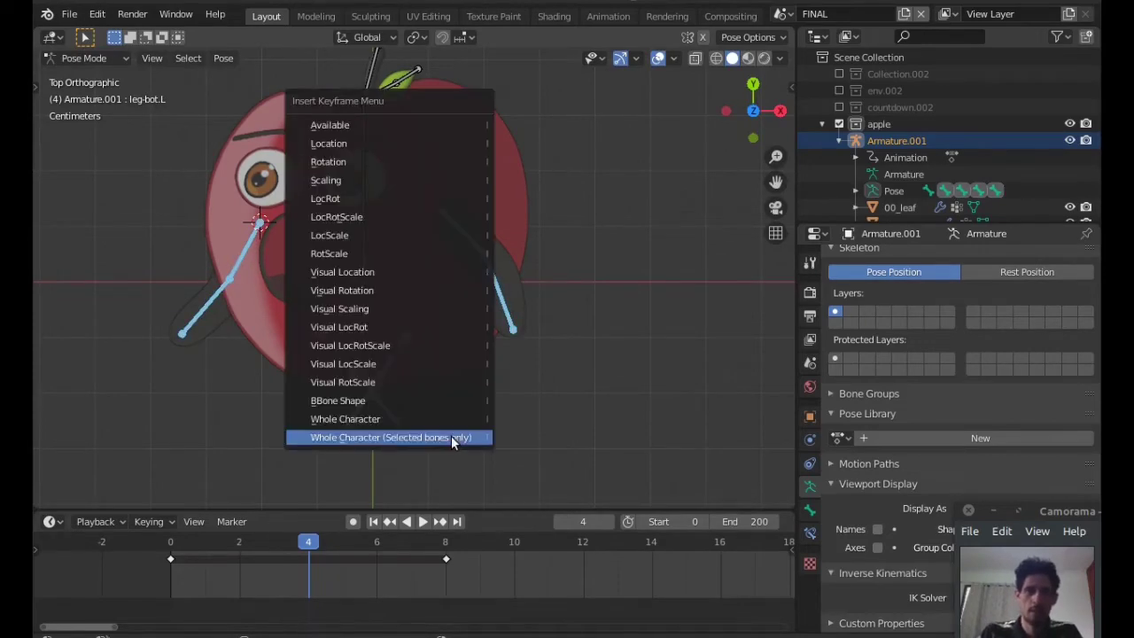
click(451, 436)
Play the walk from frame 0, then scrub through frames 0 to 4.
click(172, 551)
key(space)
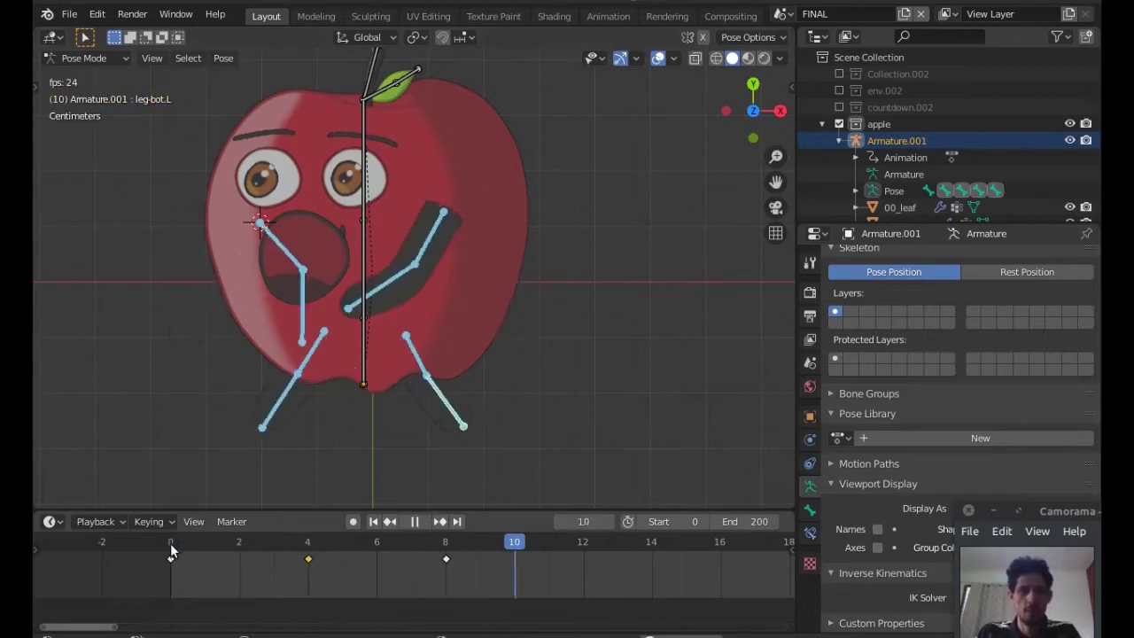
key(space)
click(170, 547)
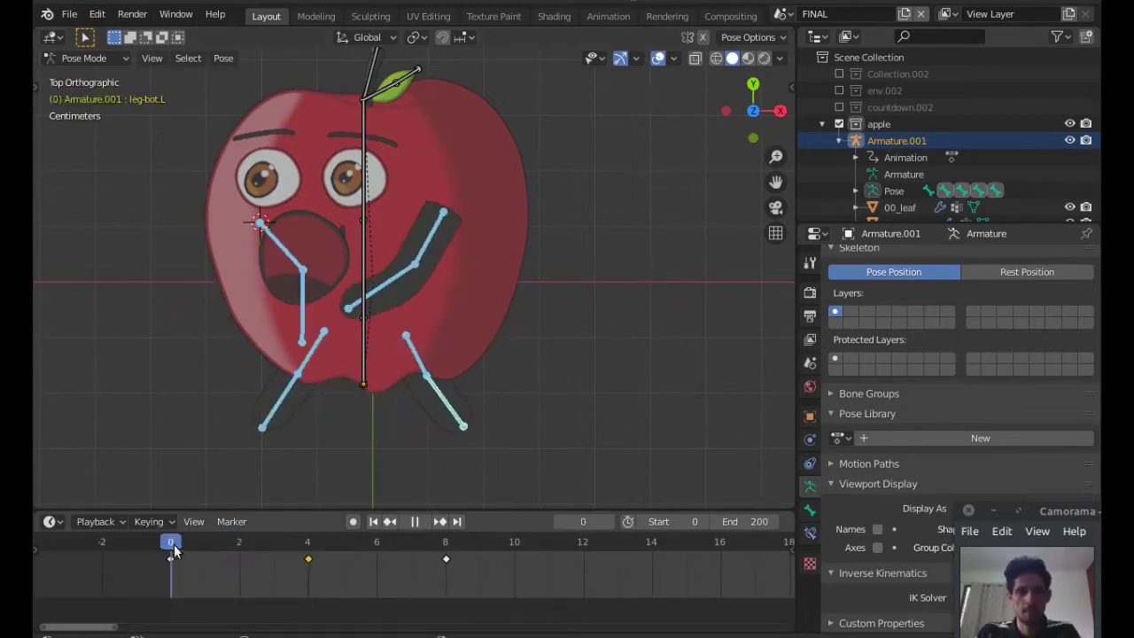
drag(171, 548, 242, 570)
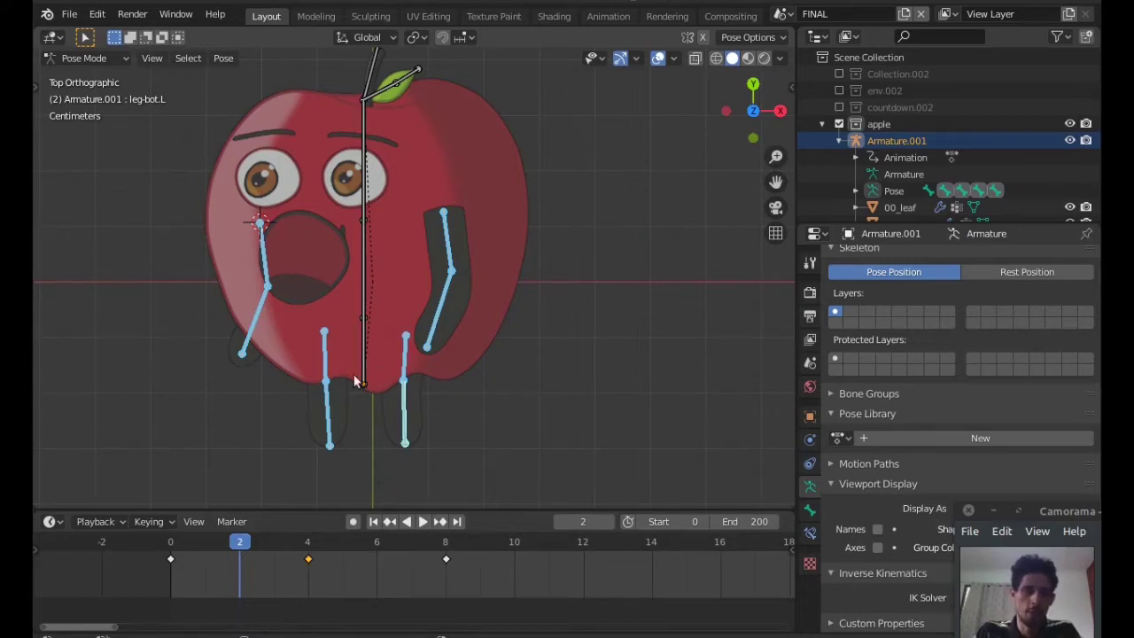
At frame 2, move the left leg chain and rotate leg-bot.L outward.
click(308, 547)
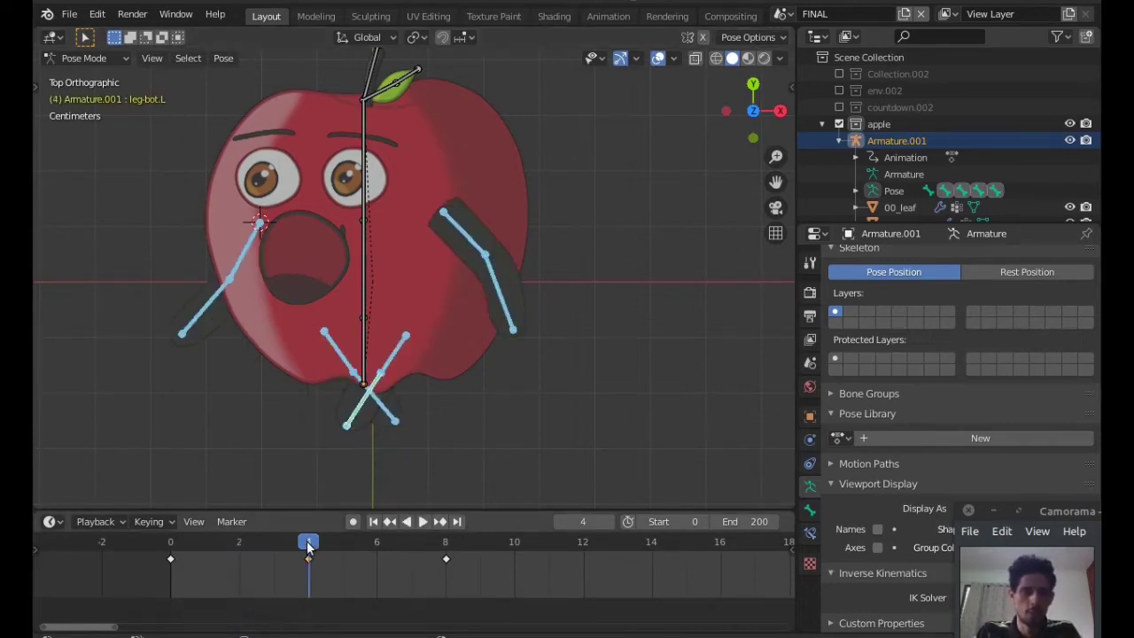
click(170, 545)
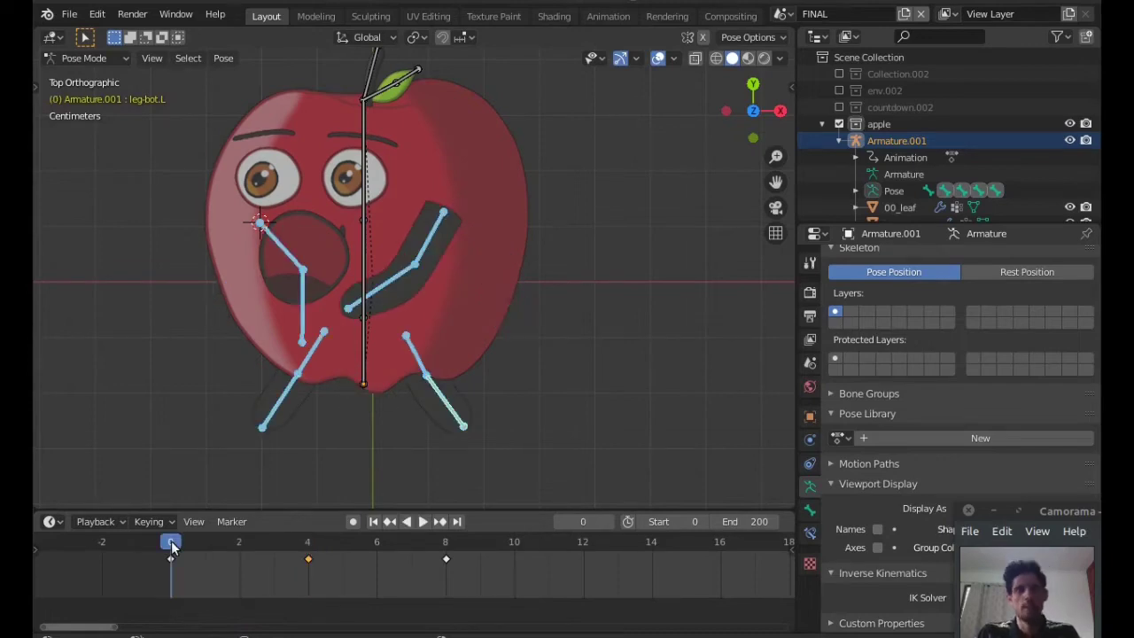
click(239, 547)
click(405, 352)
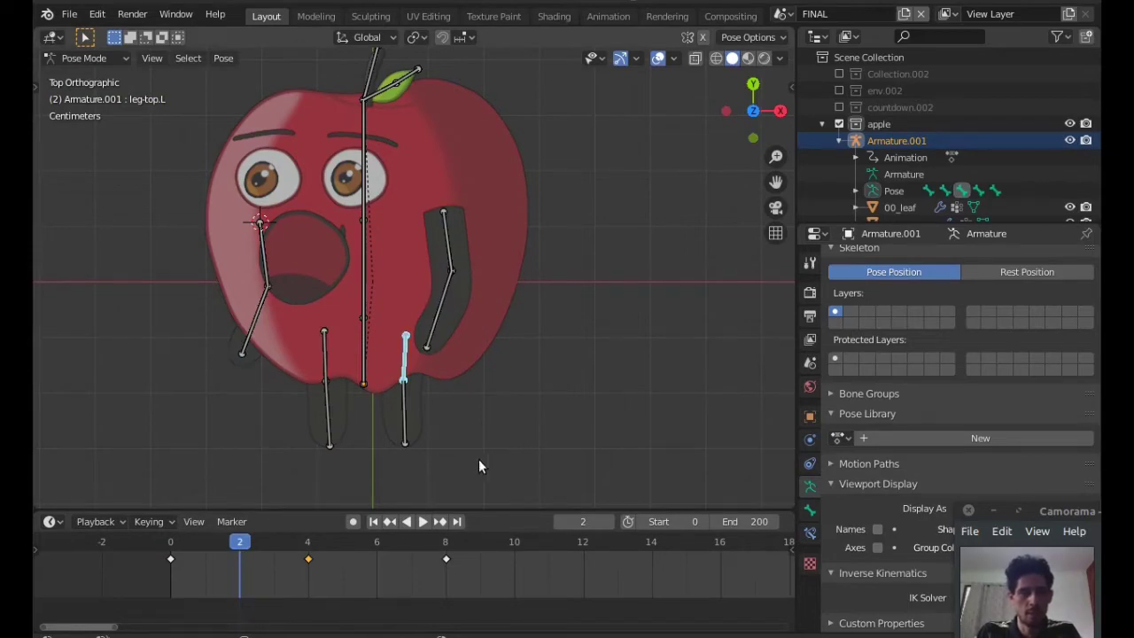
key(bracketright)
key(g)
click(395, 450)
drag(361, 417, 343, 418)
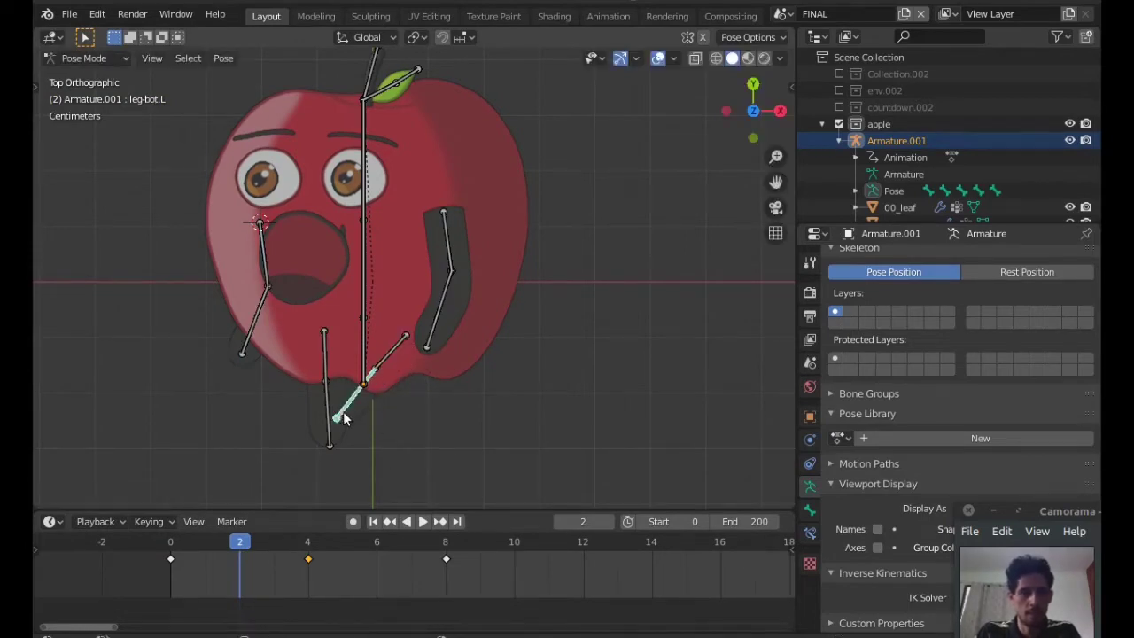
key(r)
click(434, 421)
Rotate leg-top.L, then try a leg-top.R rotation and undo it back to straight down.
click(392, 358)
key(r)
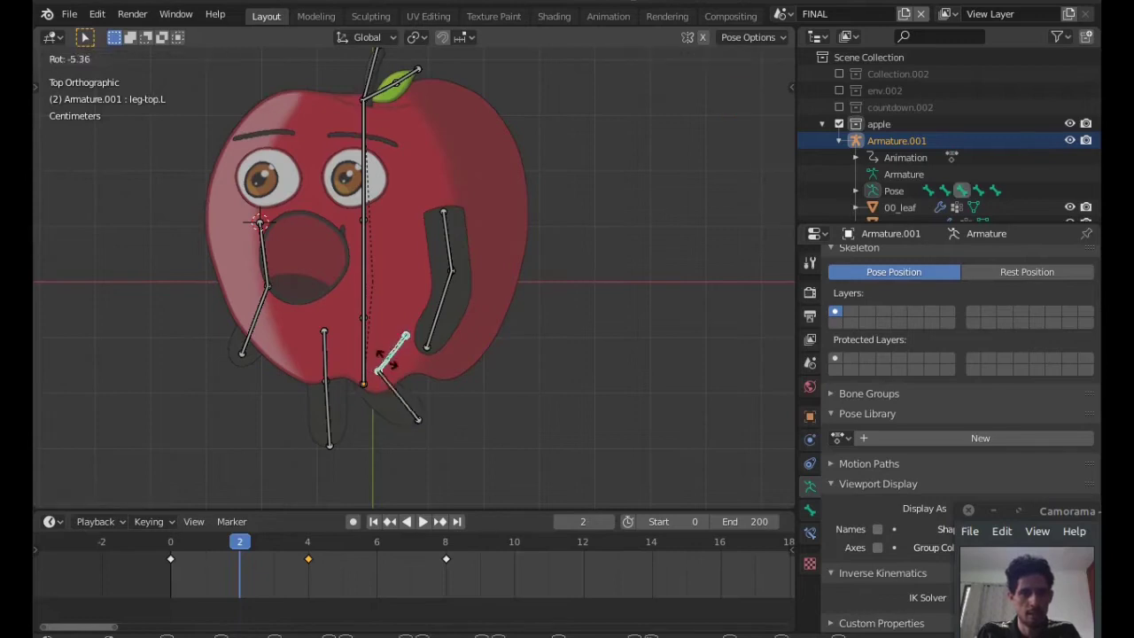
click(376, 368)
click(328, 358)
key(r)
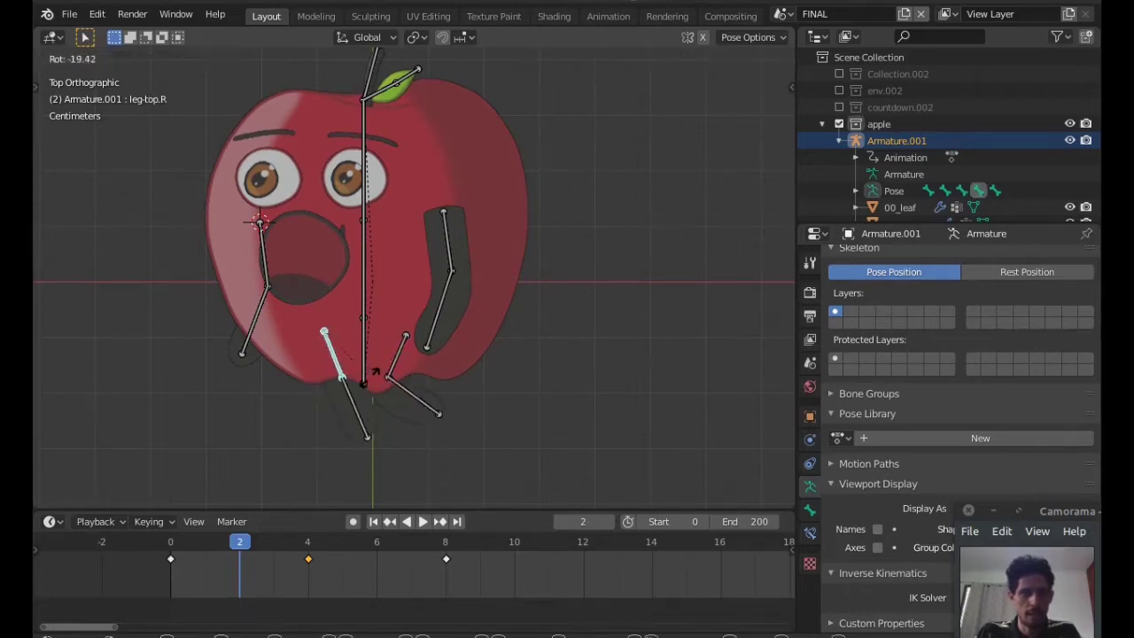
click(366, 419)
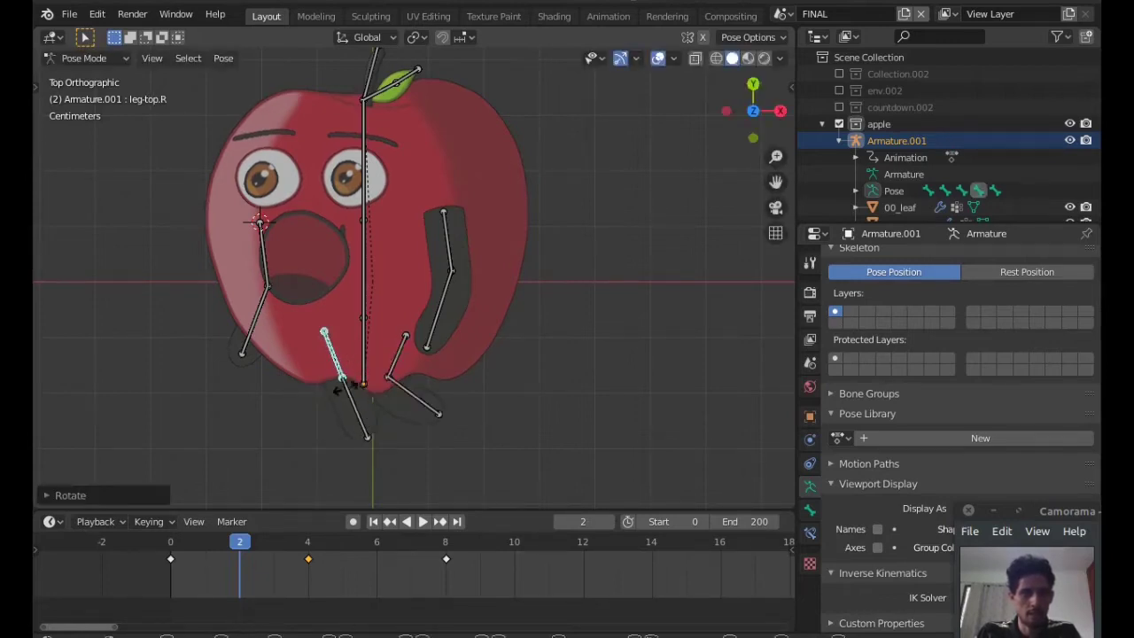
key(r)
right_click(326, 410)
key(ctrl+z)
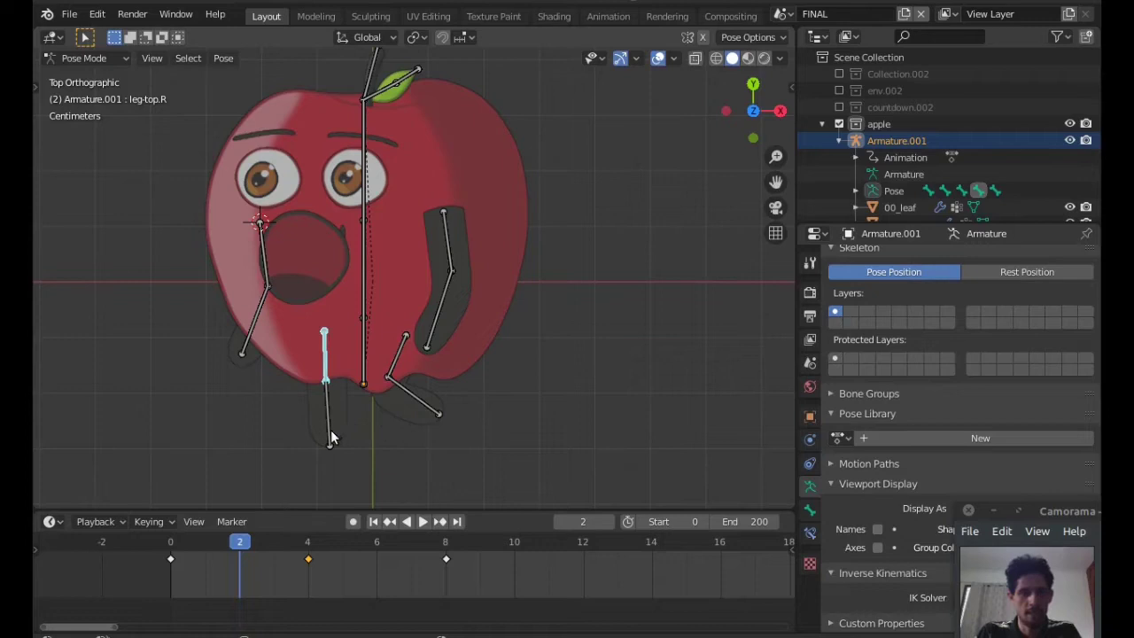
Rotate the right lower and upper leg bones into an in-between pose.
click(328, 436)
key(r)
click(345, 439)
click(326, 363)
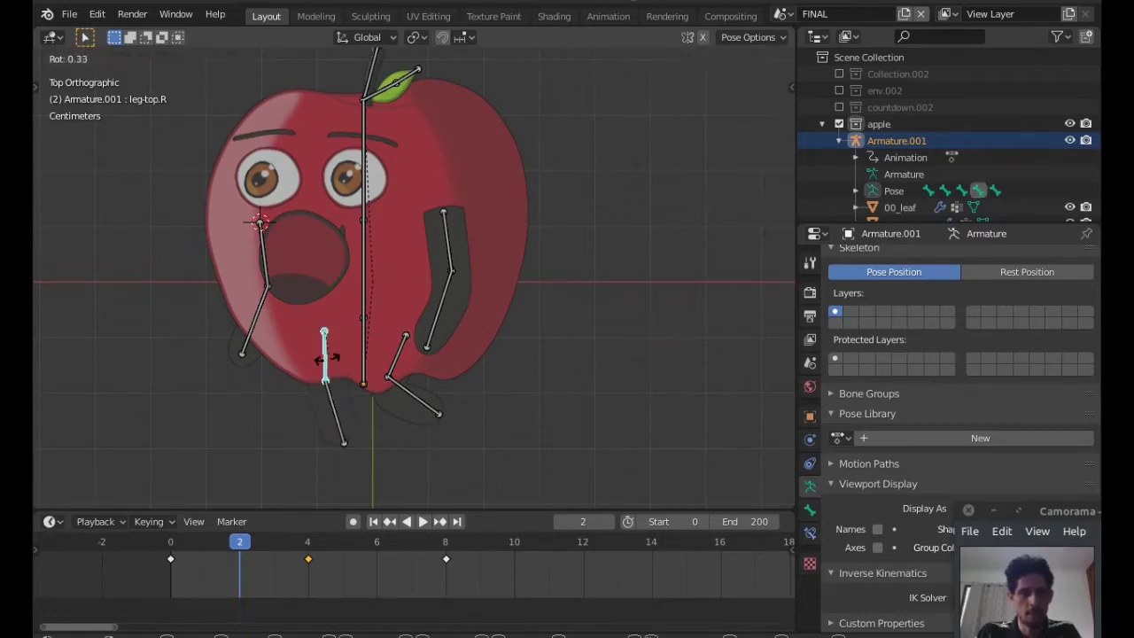
key(r)
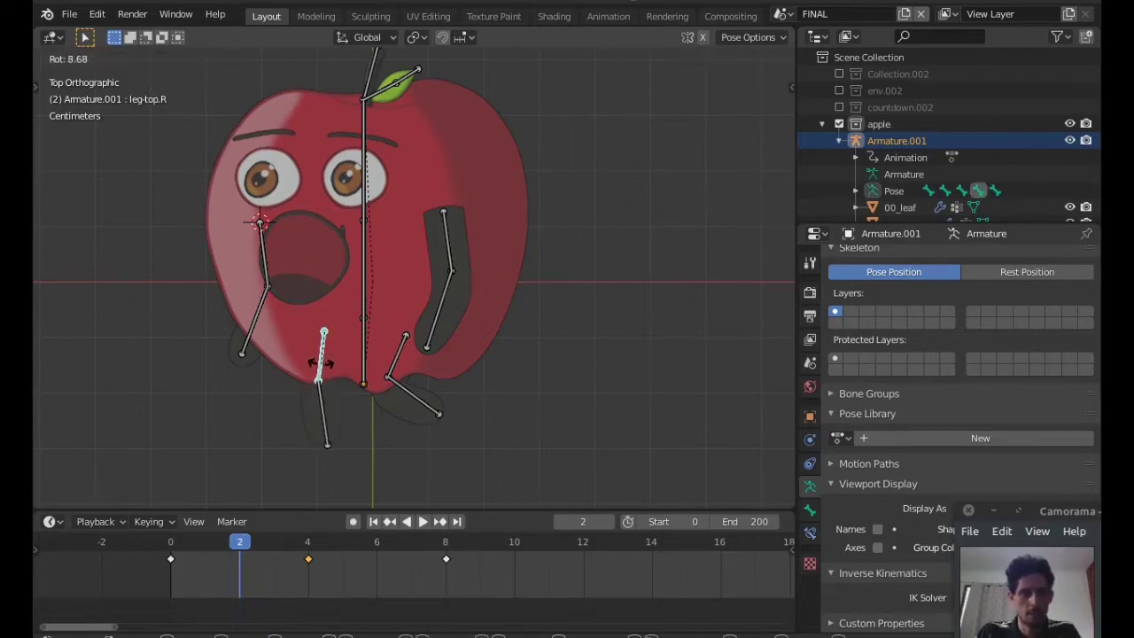
click(321, 370)
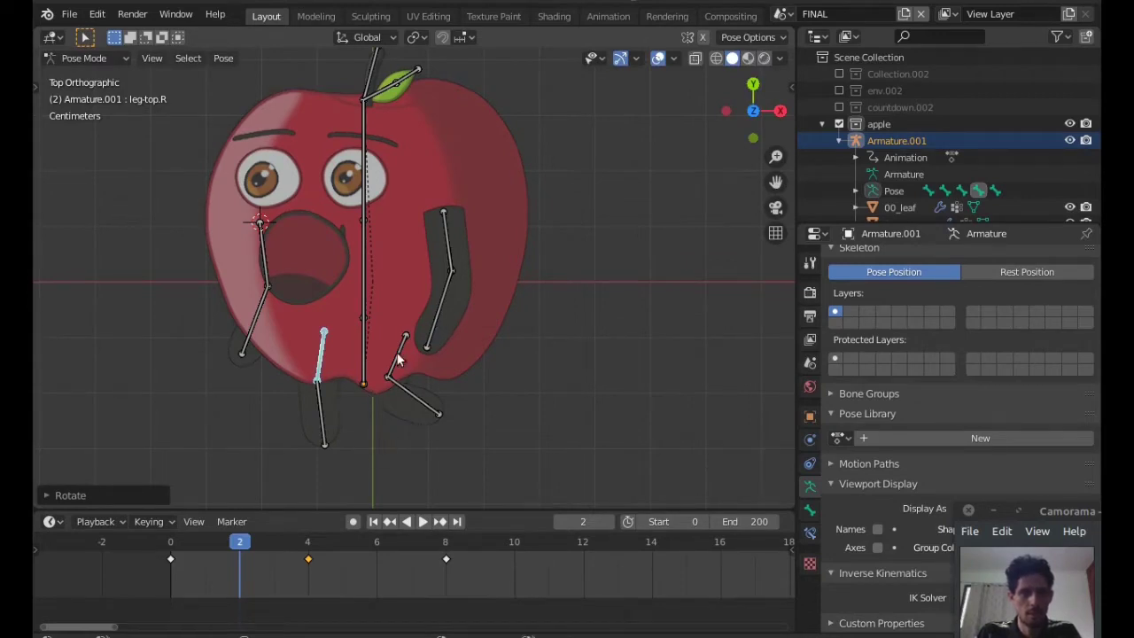
Select all leg bones and key them as Whole Character at frame 2.
shift+click(394, 383)
shift+click(326, 432)
key(i)
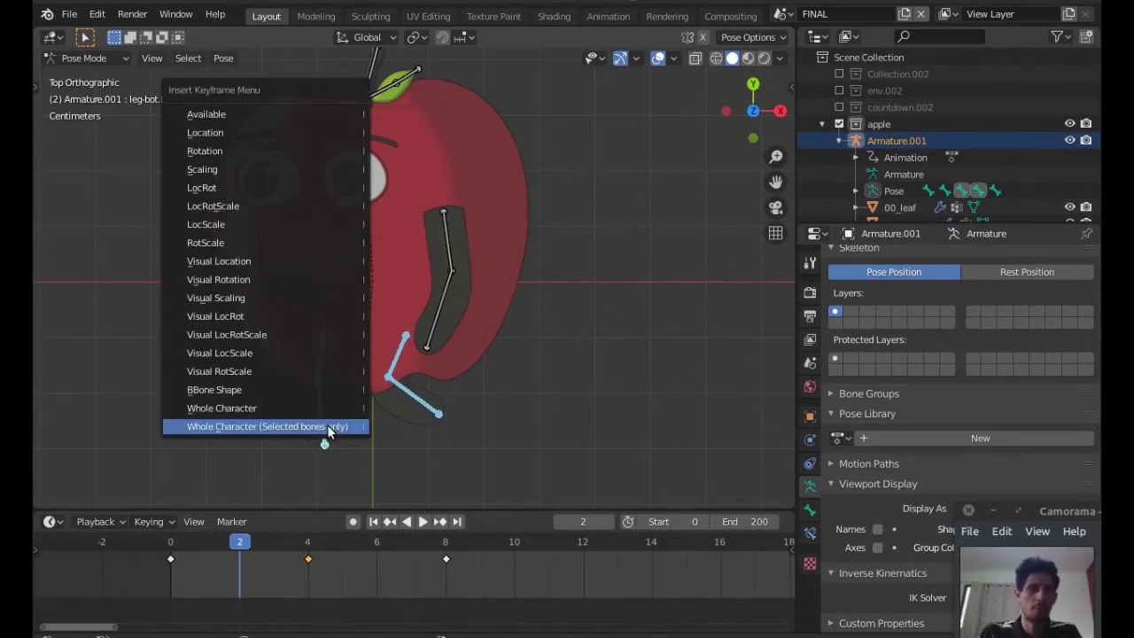
click(327, 424)
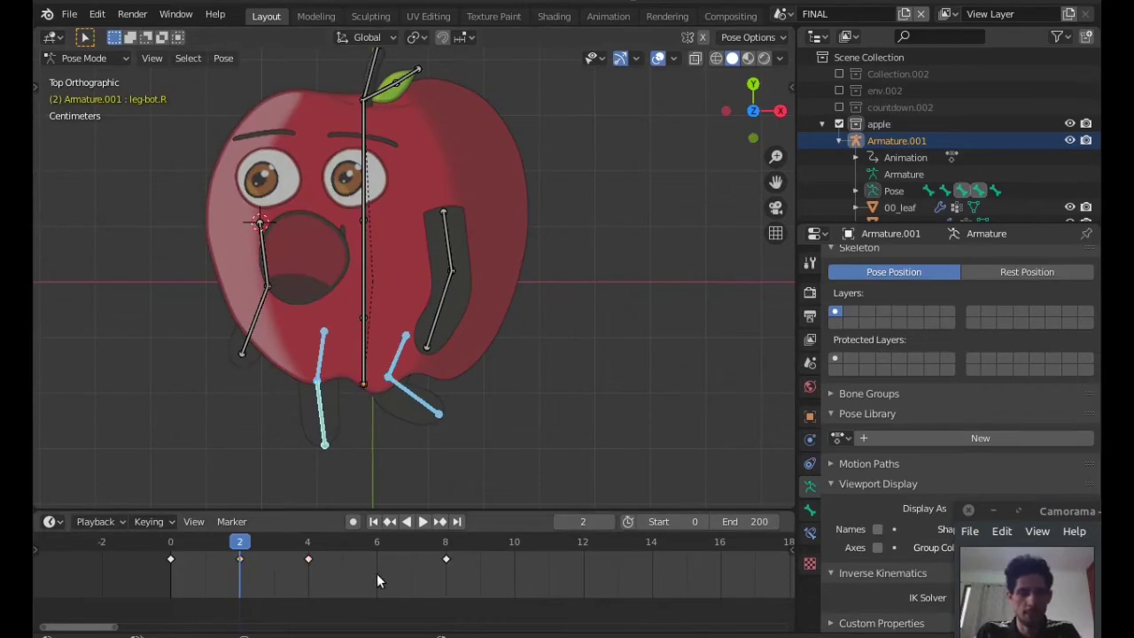
At frame 6, rotate the right and left leg bones into the opposite stride.
click(375, 543)
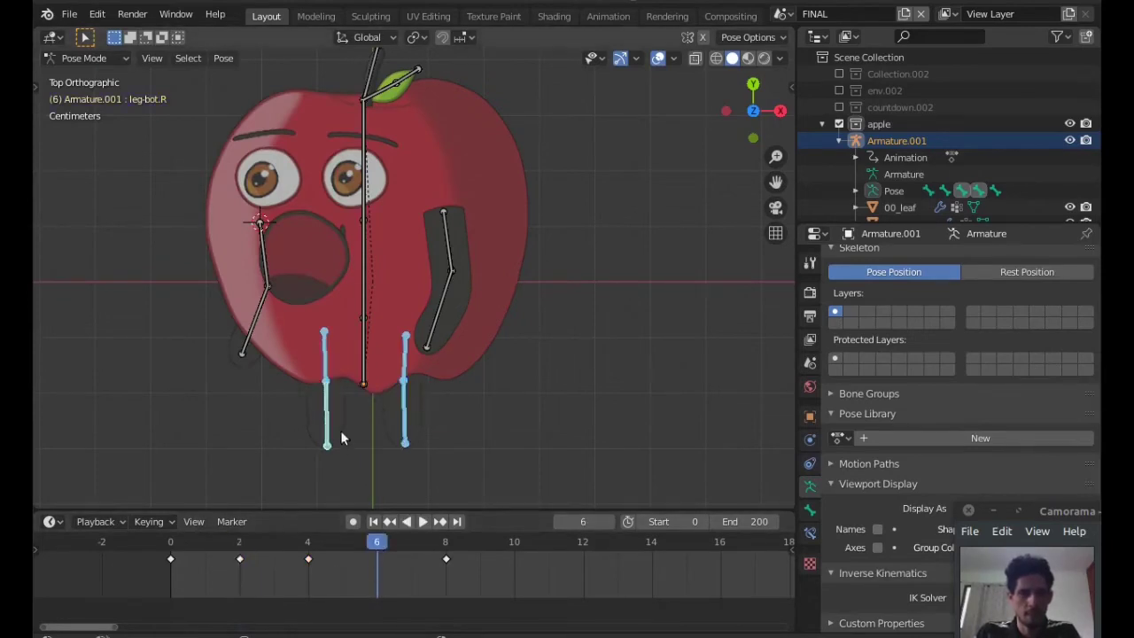
click(326, 353)
click(342, 415)
key(r)
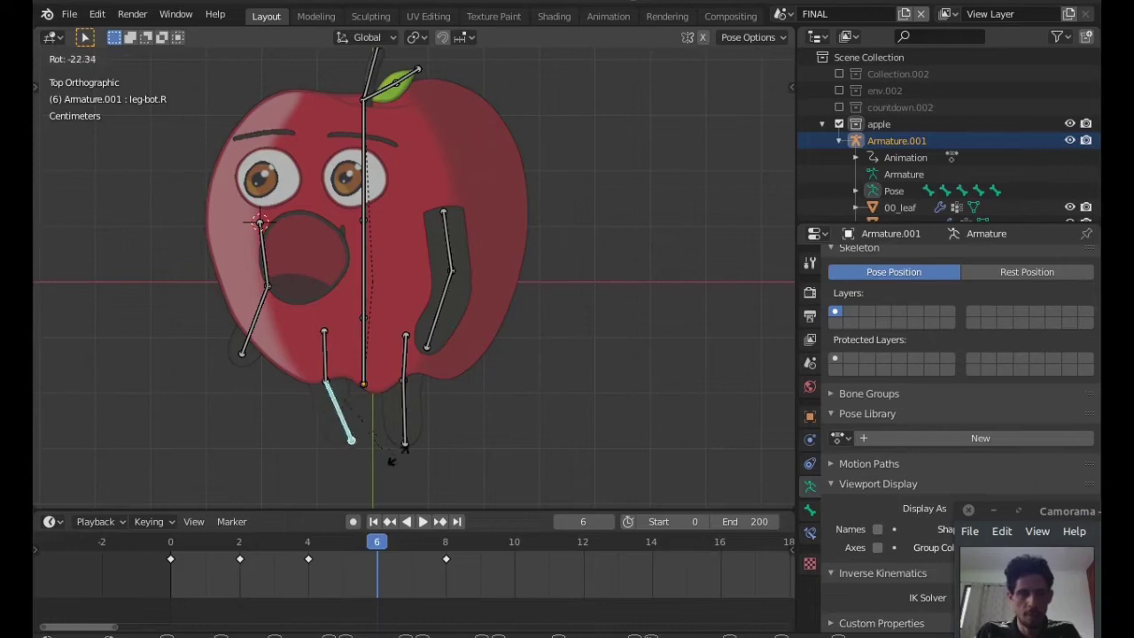
click(413, 418)
key(r)
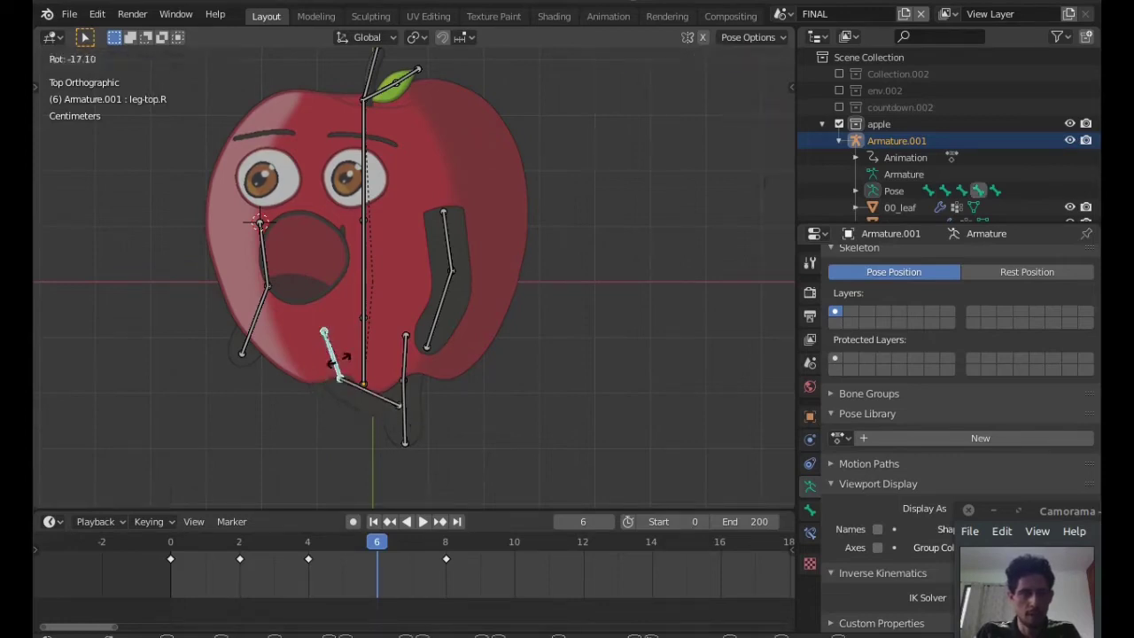
click(398, 375)
click(403, 376)
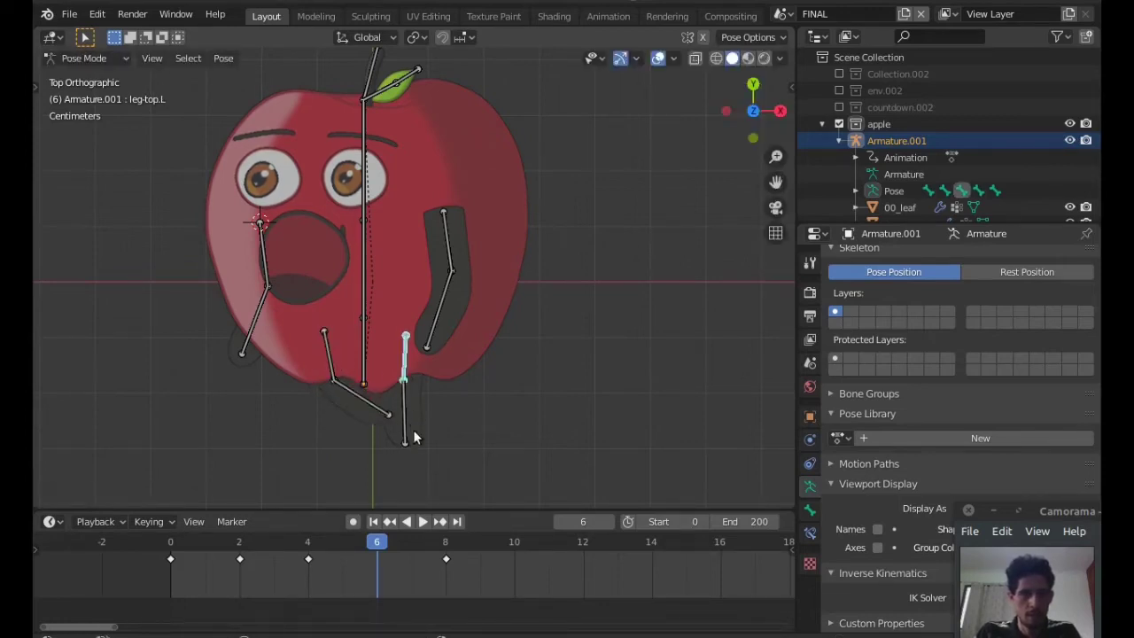
key(r)
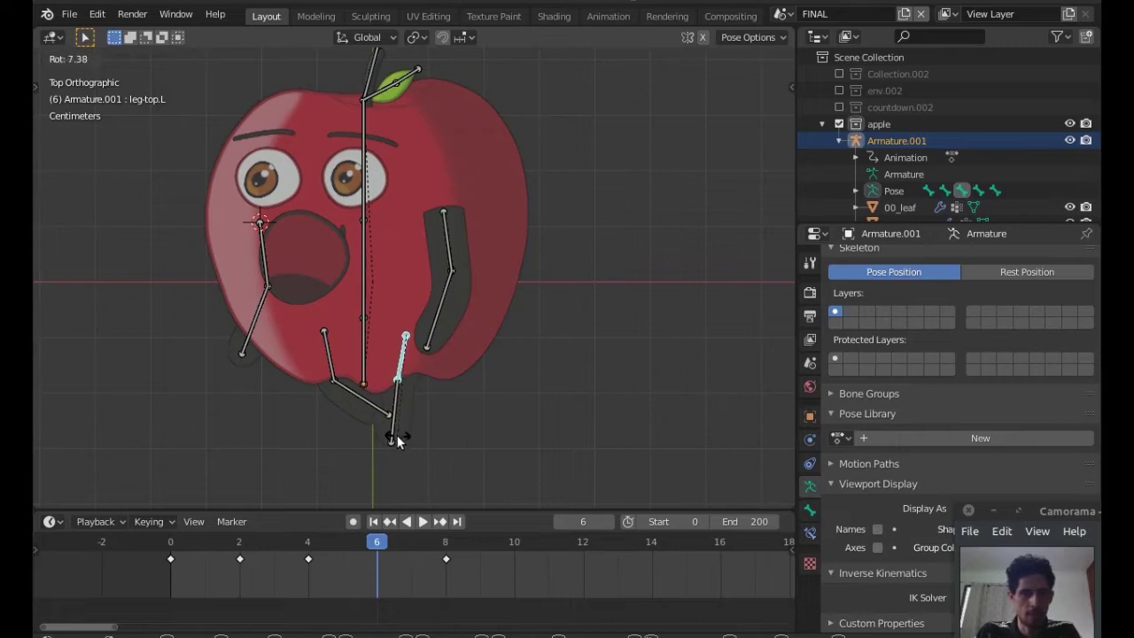
click(398, 440)
Key the three selected leg bones at frame 6 with Whole Character (Selected Bones Only).
click(360, 403)
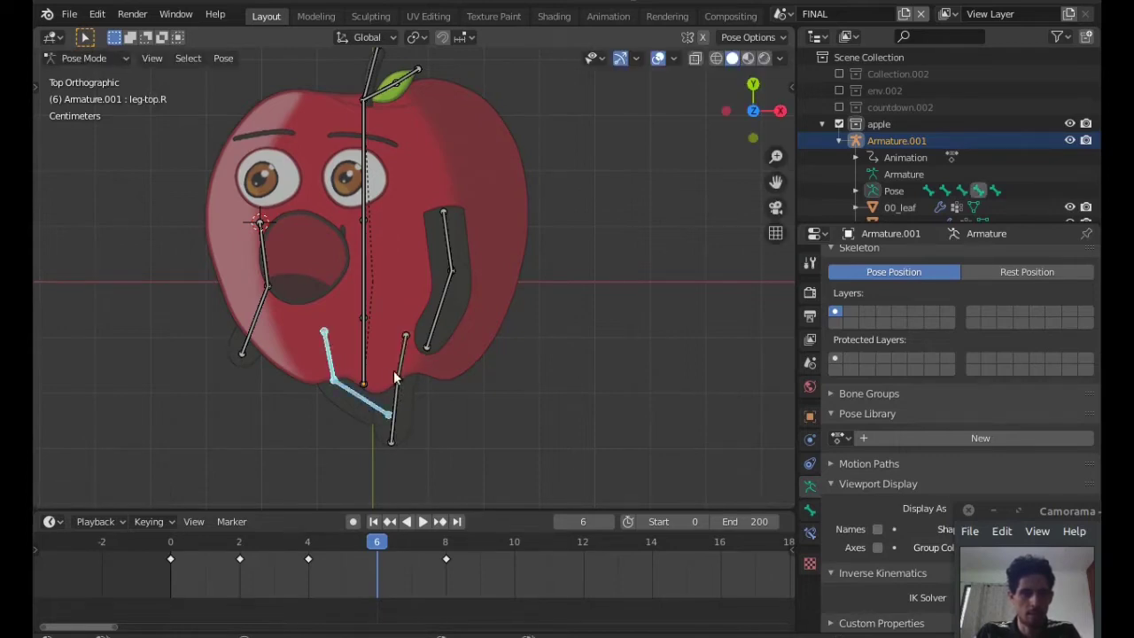
shift+click(396, 378)
shift+click(393, 412)
key(i)
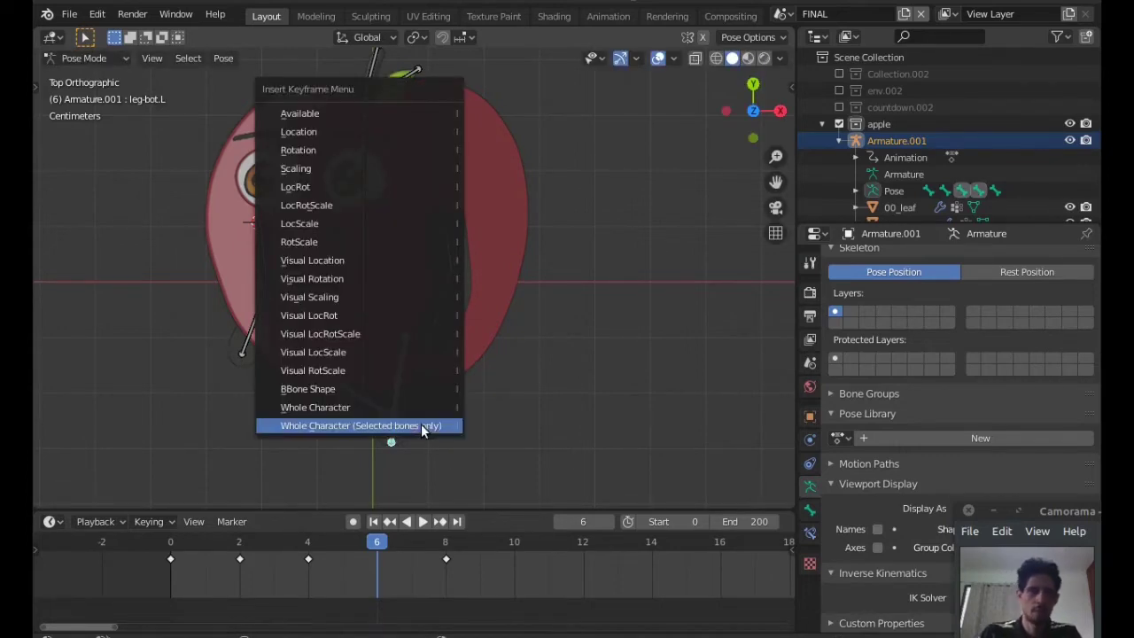
click(421, 425)
Play the walk back from frame 0, rewinding and restarting playback.
click(171, 542)
key(space)
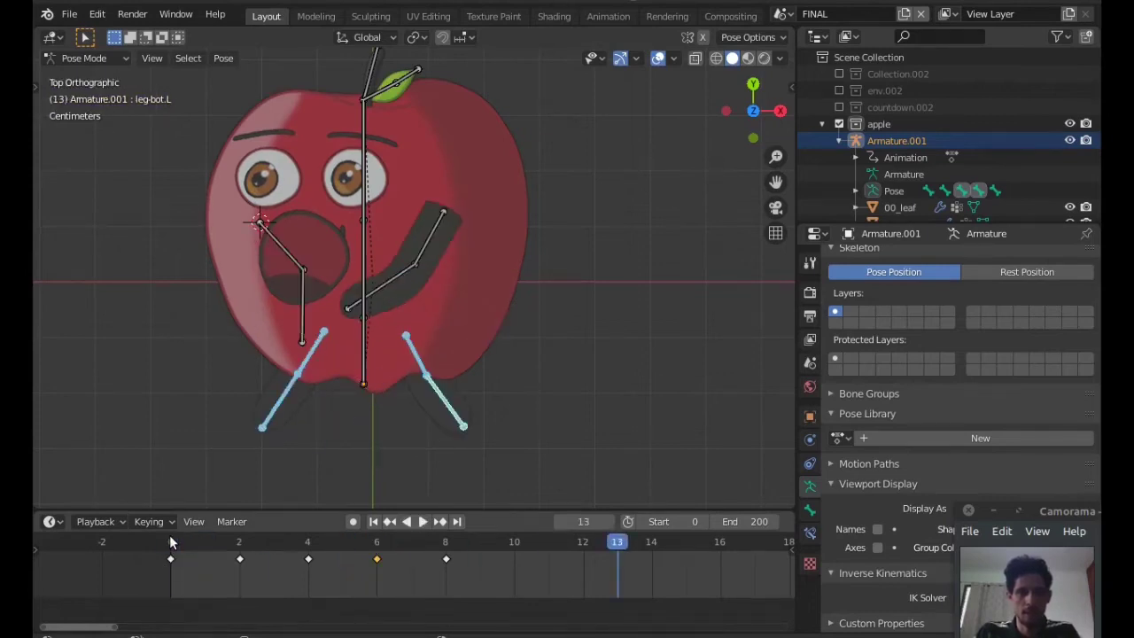
click(171, 542)
key(space)
click(171, 542)
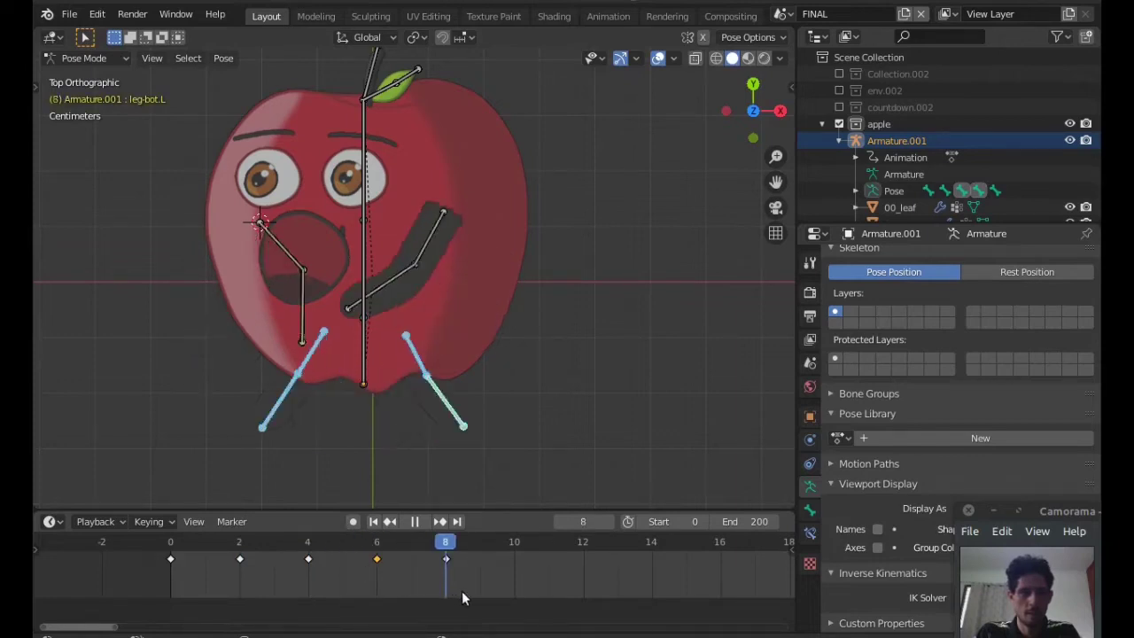
Duplicate the frame-6 leg keyframe to frame 9.
click(422, 581)
drag(445, 584, 577, 575)
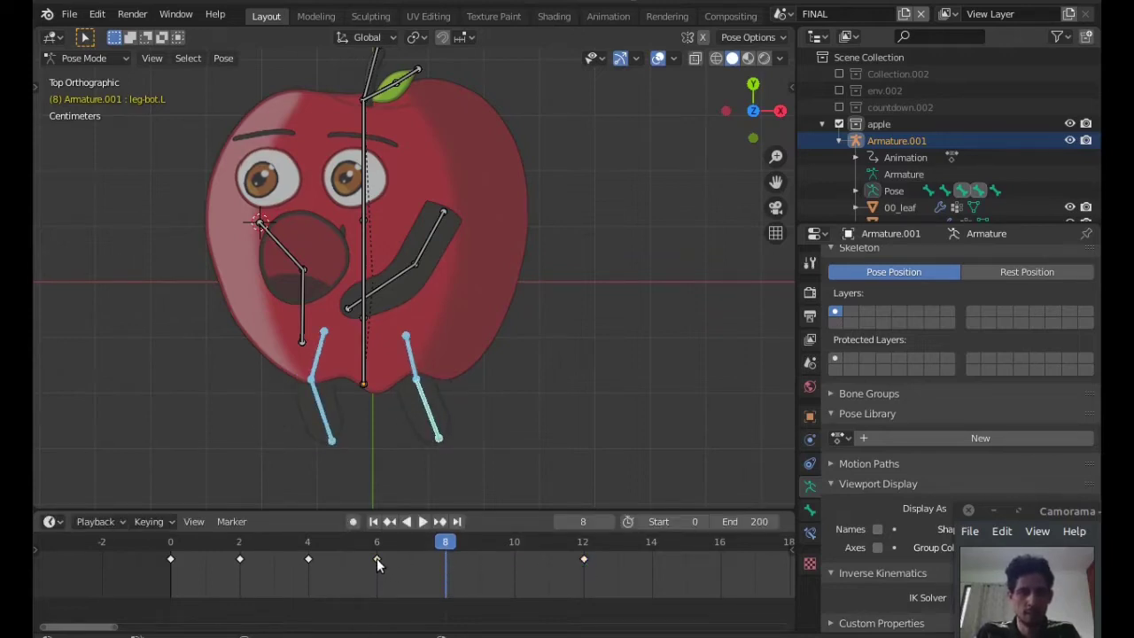
click(376, 559)
key(shift+d)
click(479, 567)
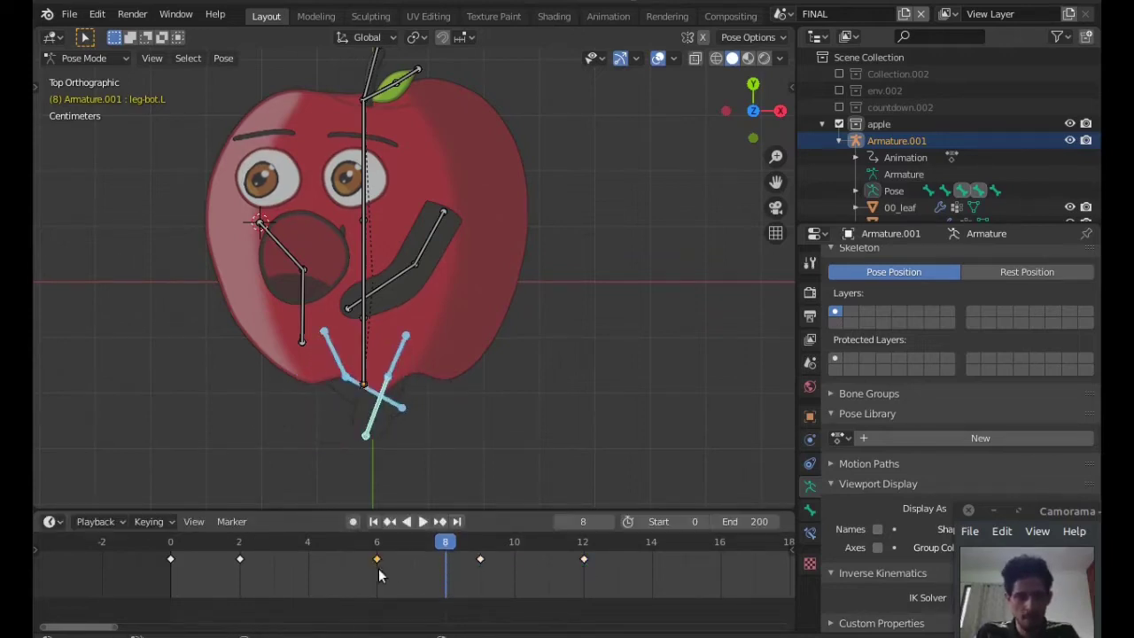
Move the frame-2 keyframe to frame 3.
click(241, 559)
key(g)
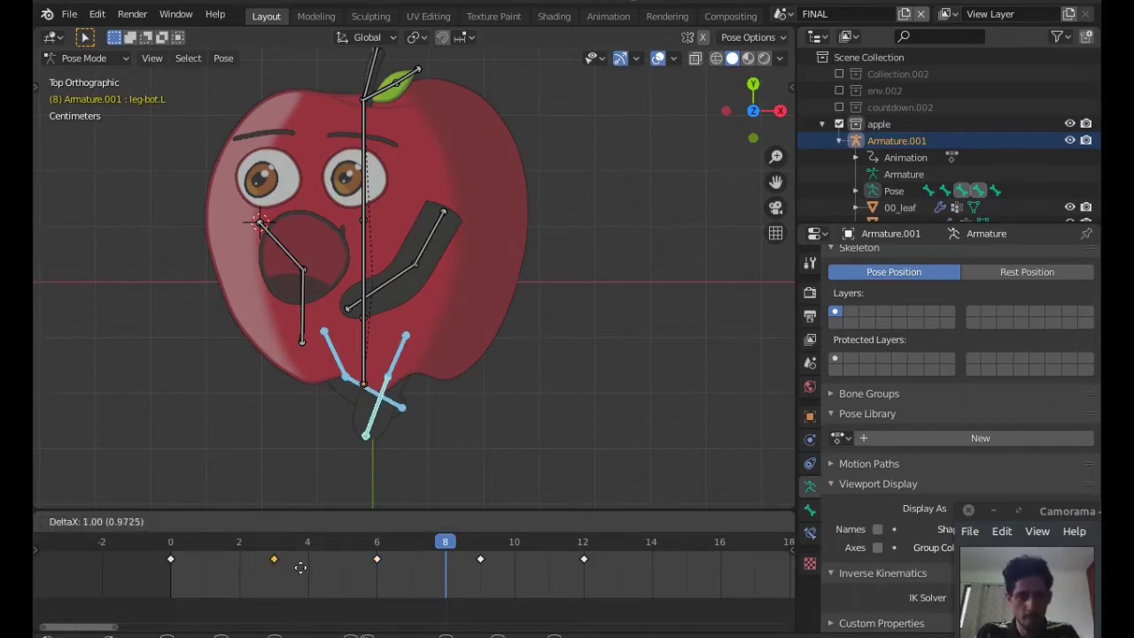
click(300, 567)
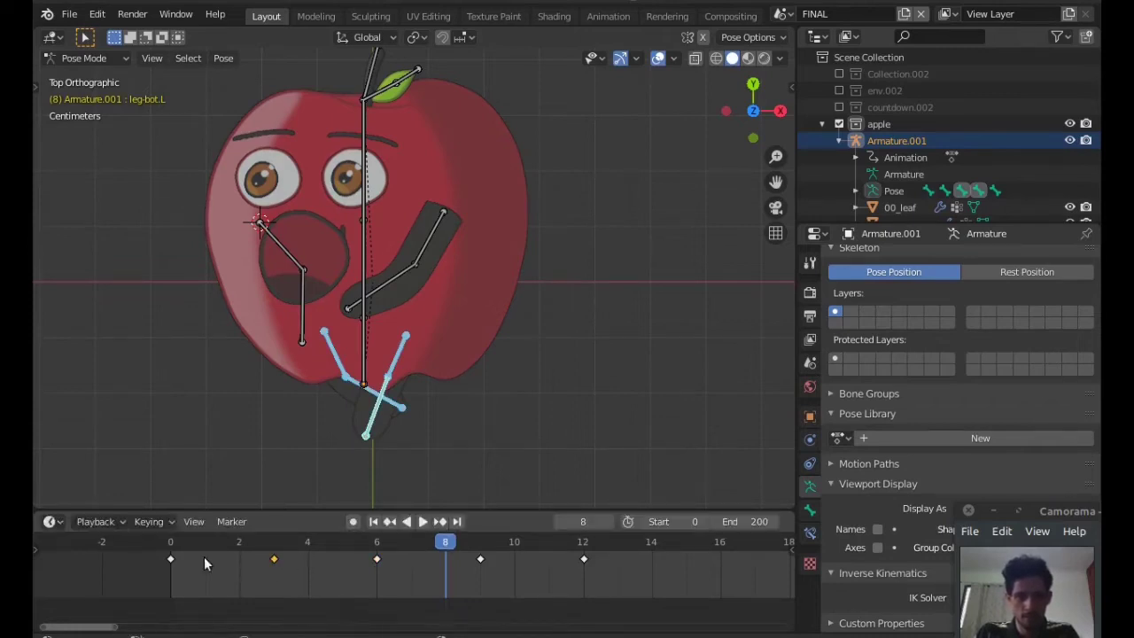
Play the slower walk, then scrub through frames 3 and 4 to check it.
key(space)
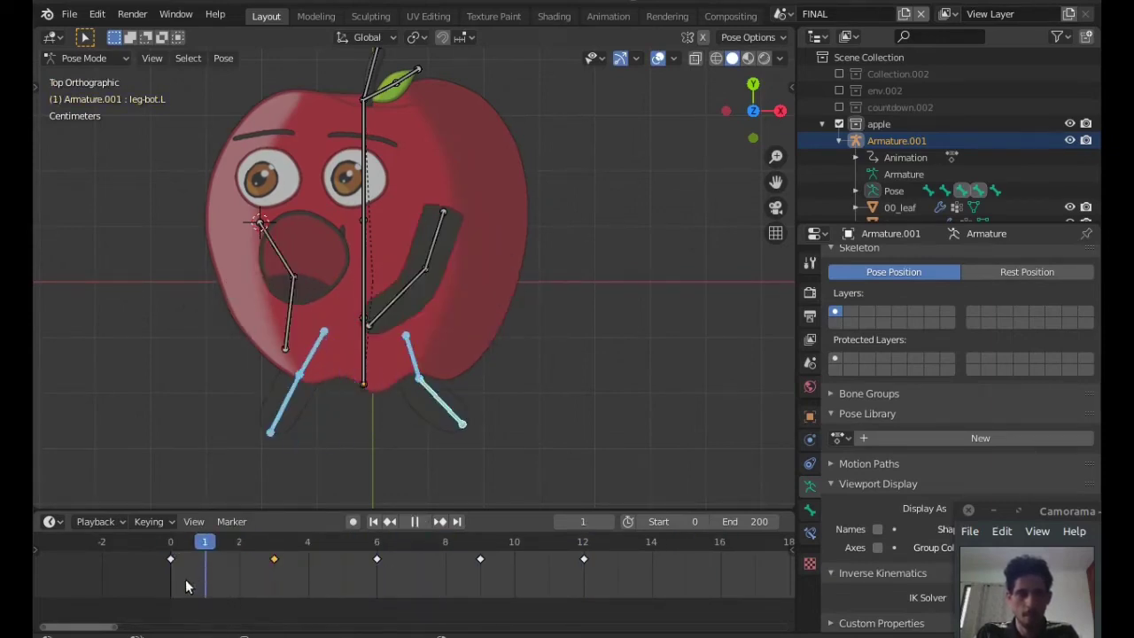
key(Escape)
drag(173, 547, 283, 547)
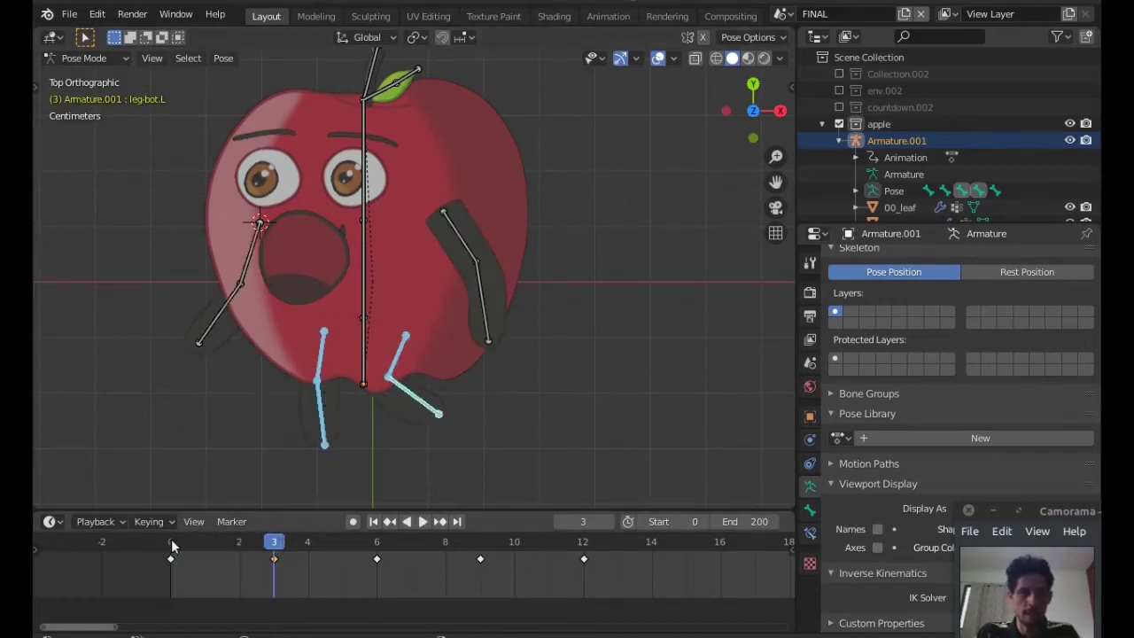
drag(172, 545, 271, 571)
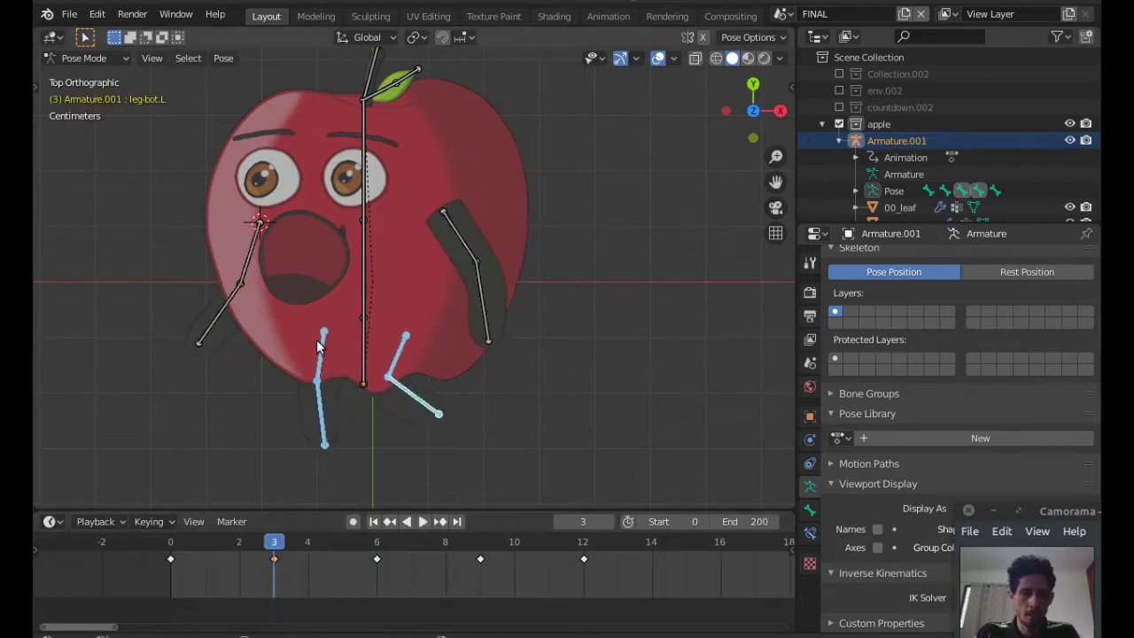
Re-pose the right leg with its lower leg hanging straight and key both bones at frame 3.
click(321, 347)
key(r)
click(337, 425)
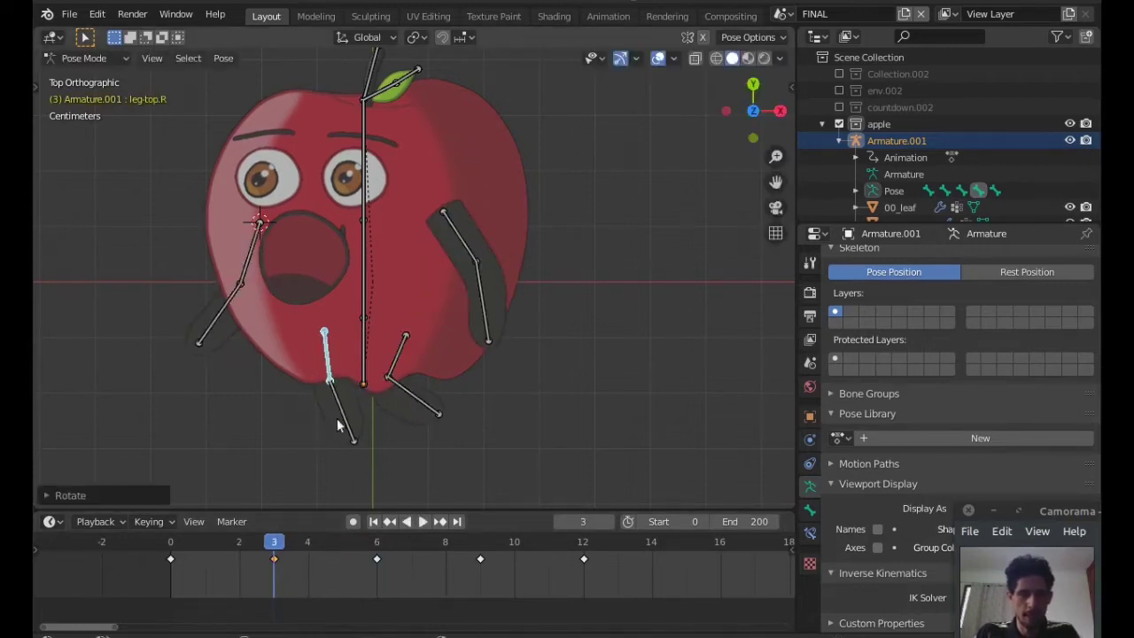
click(340, 423)
key(r)
click(334, 457)
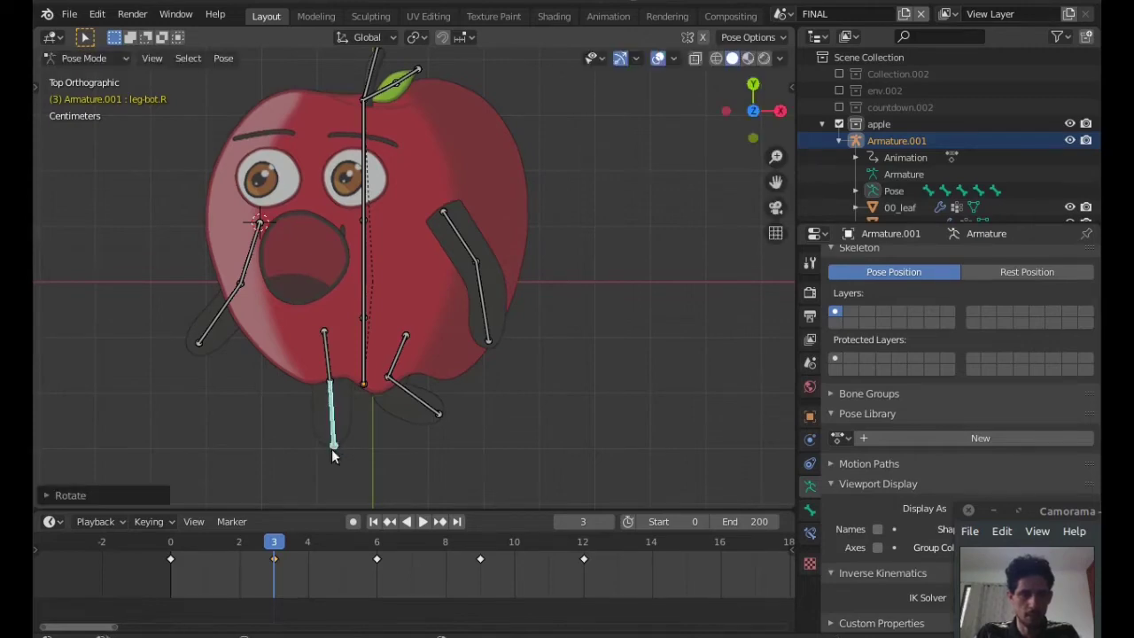
shift+click(328, 366)
key(i)
click(325, 358)
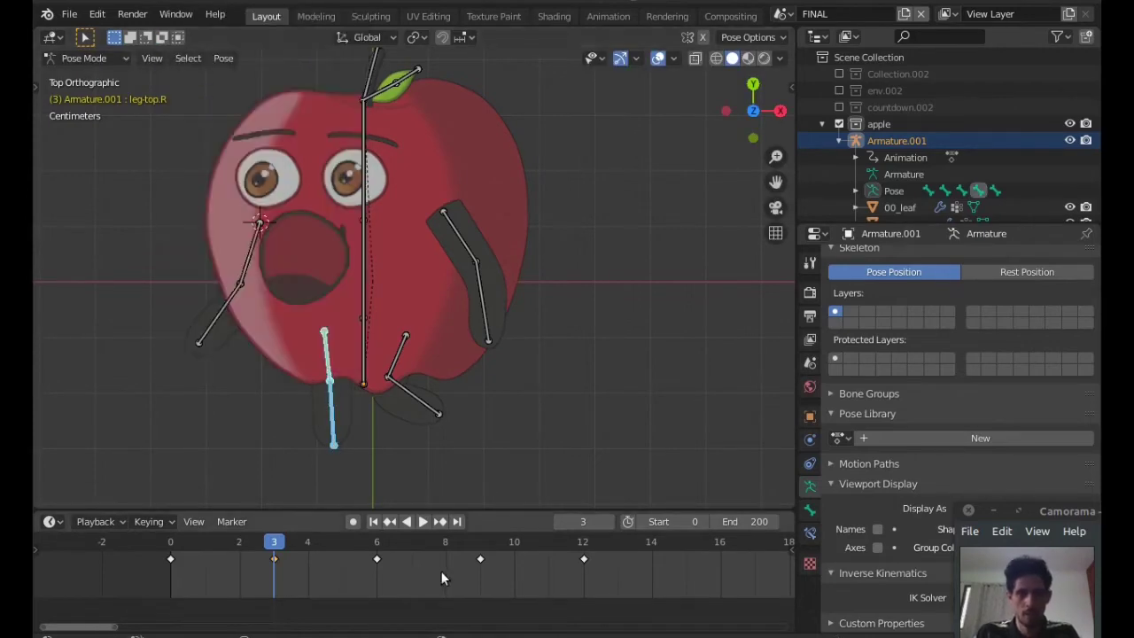
At frame 9, swing the left upper arm and forearm and key both arm bones.
click(481, 541)
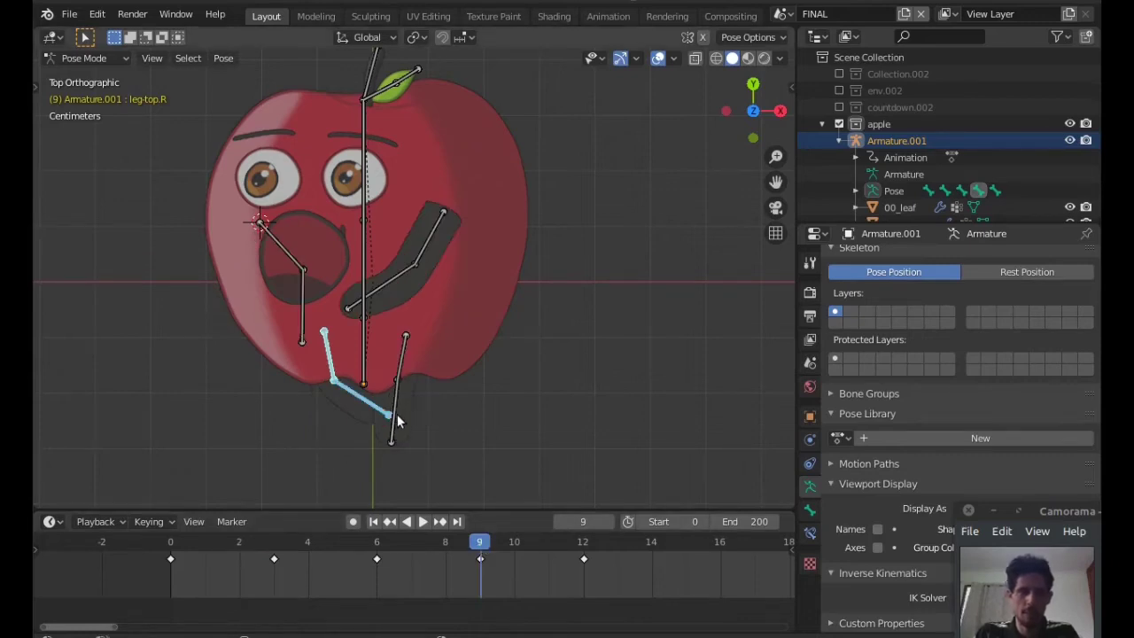
click(390, 285)
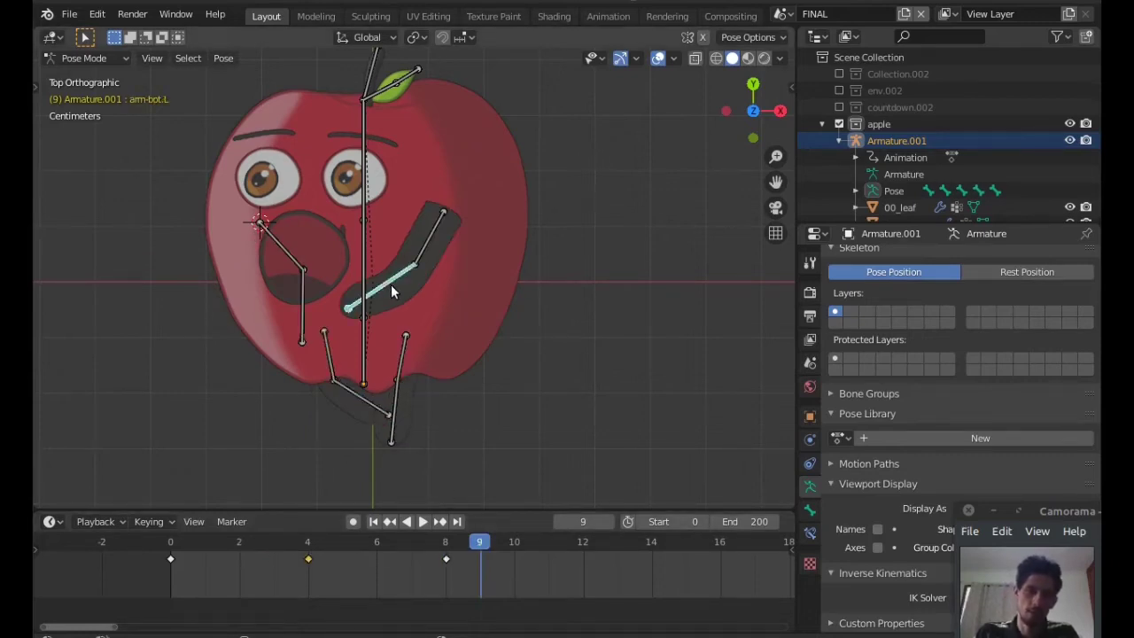
click(433, 246)
key(t)
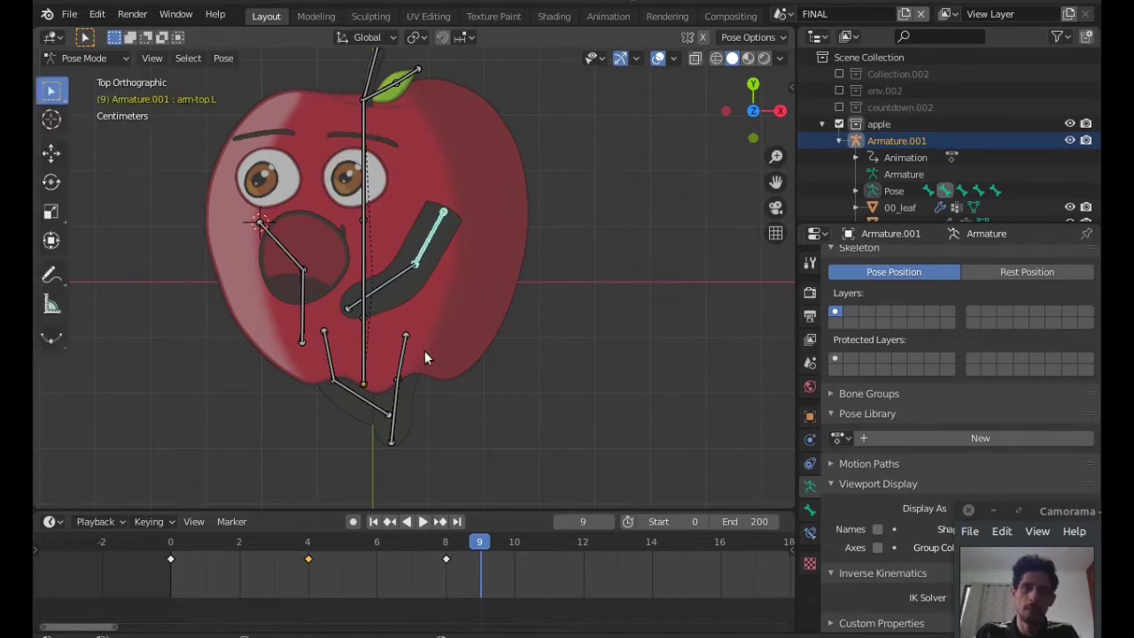
key(t)
key(r)
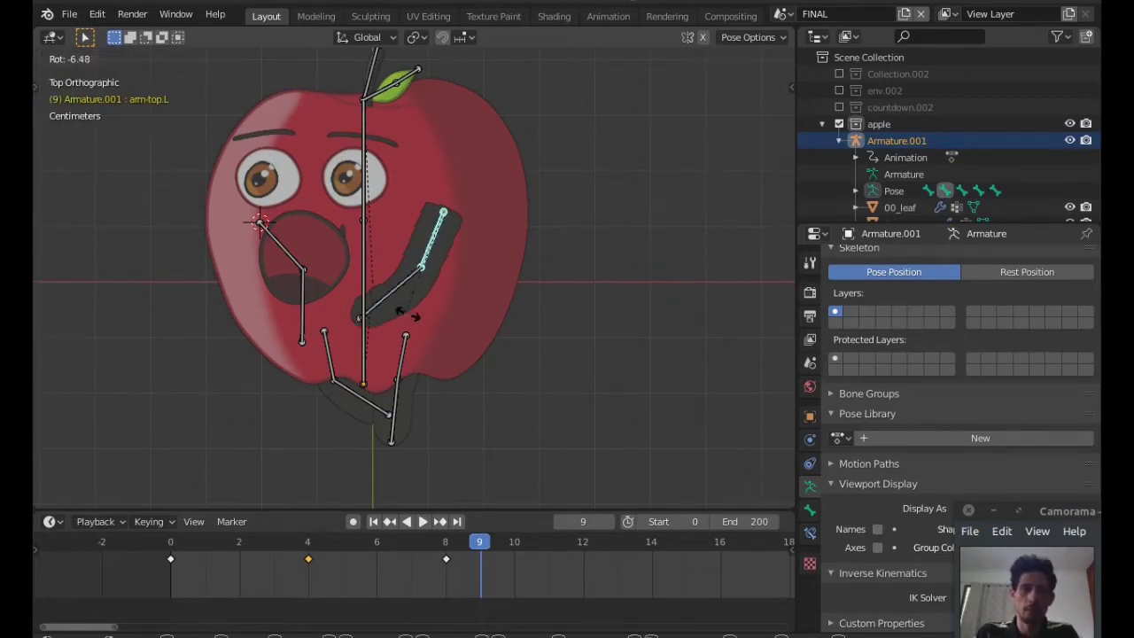
click(465, 334)
click(434, 328)
key(r)
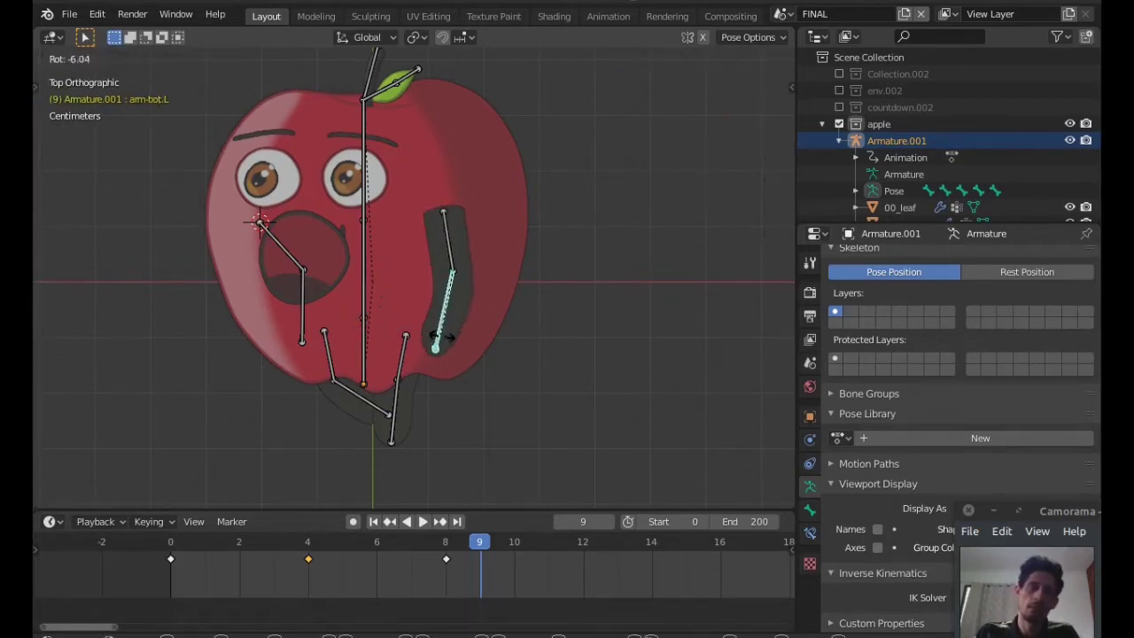
click(450, 348)
click(452, 248)
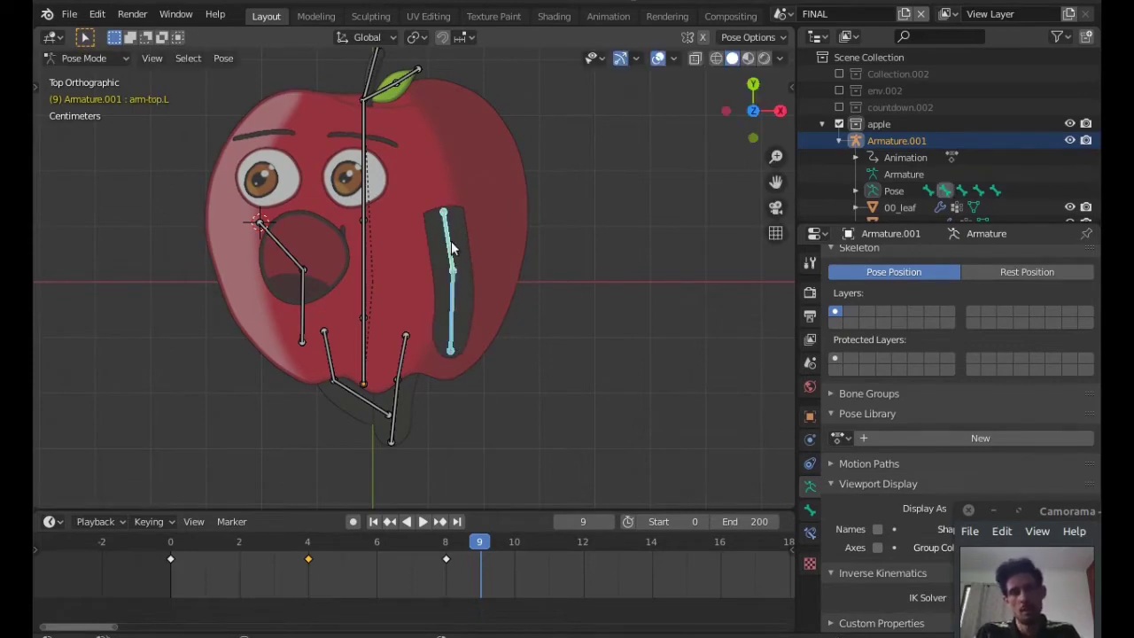
key(i)
click(465, 360)
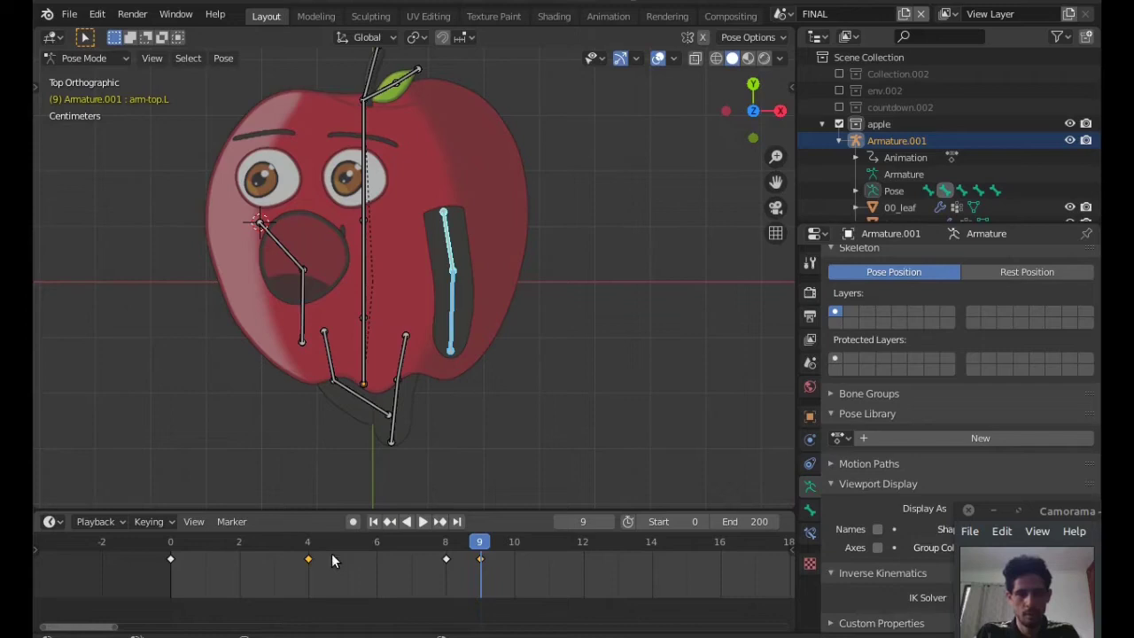
At frame 3, swing one arm and point the other down, then key all four arm bones.
click(275, 541)
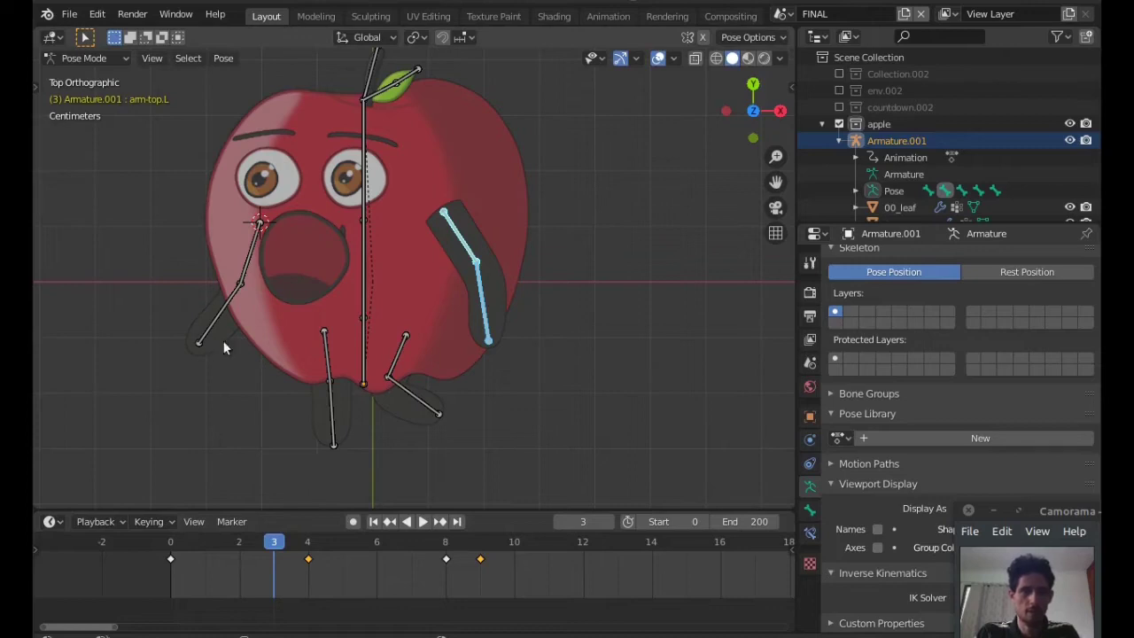
key(r)
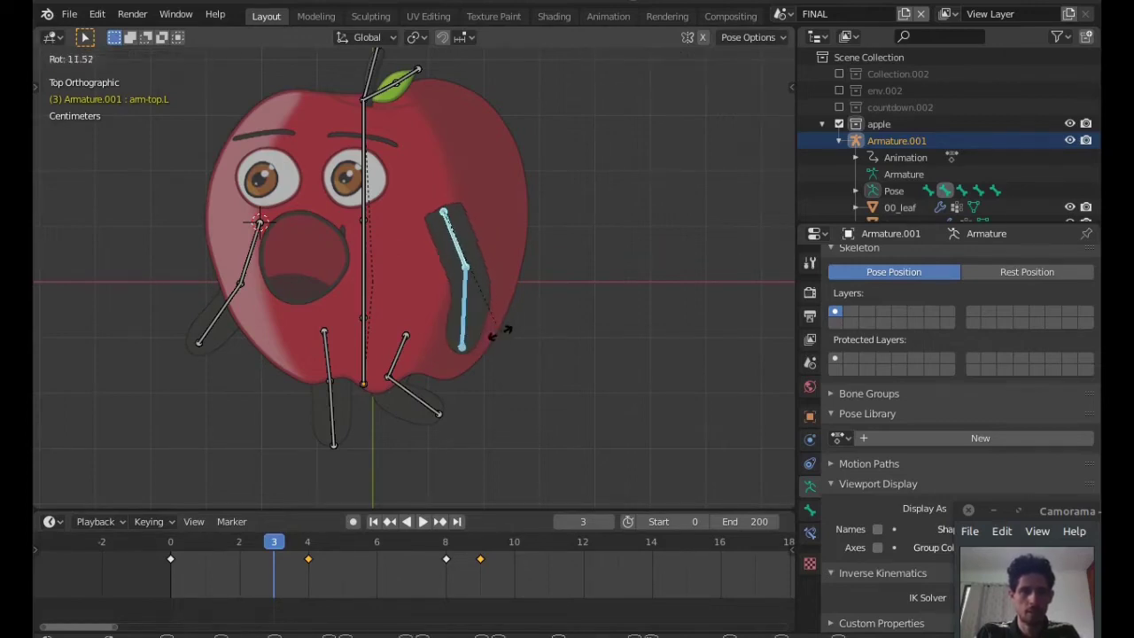
click(489, 328)
click(251, 261)
key(r)
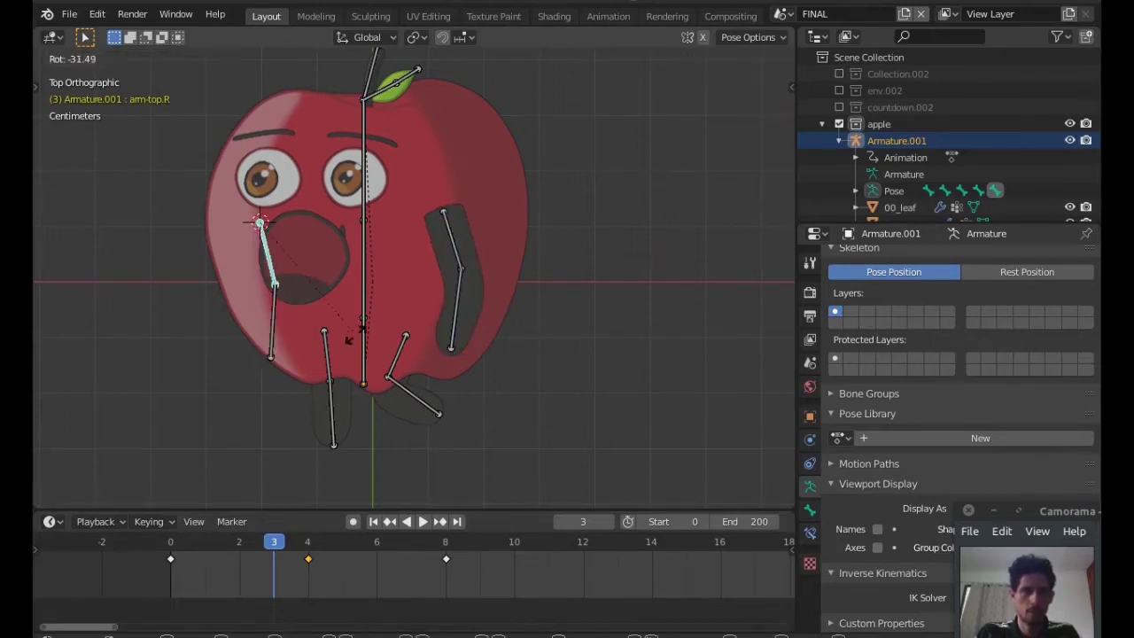
click(378, 327)
shift+click(276, 325)
shift+click(453, 252)
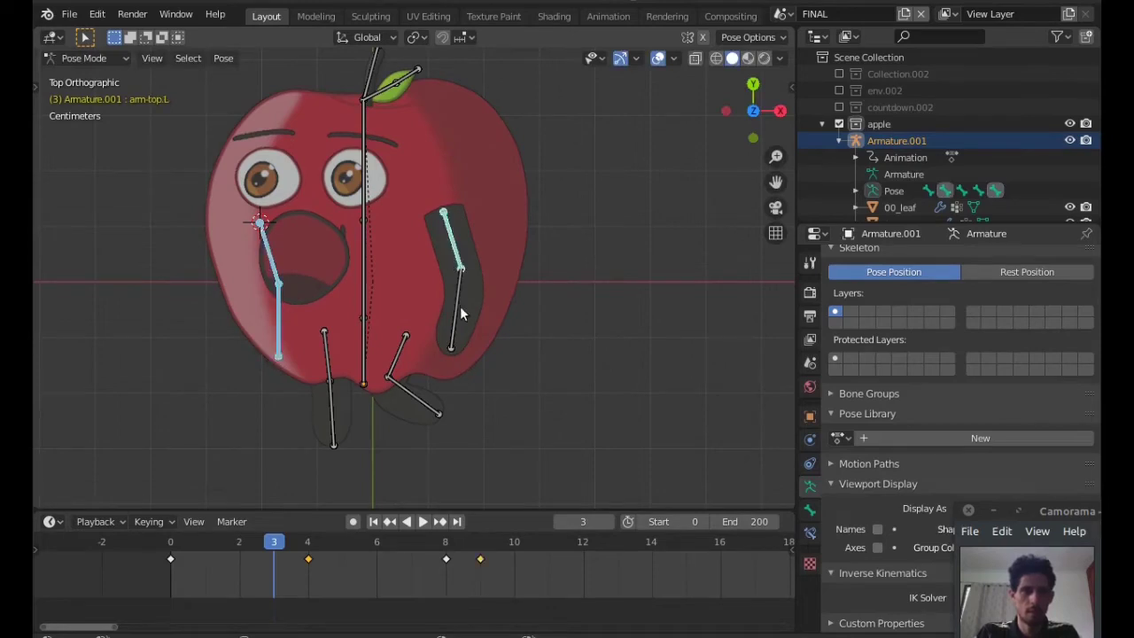
shift+click(459, 306)
key(i)
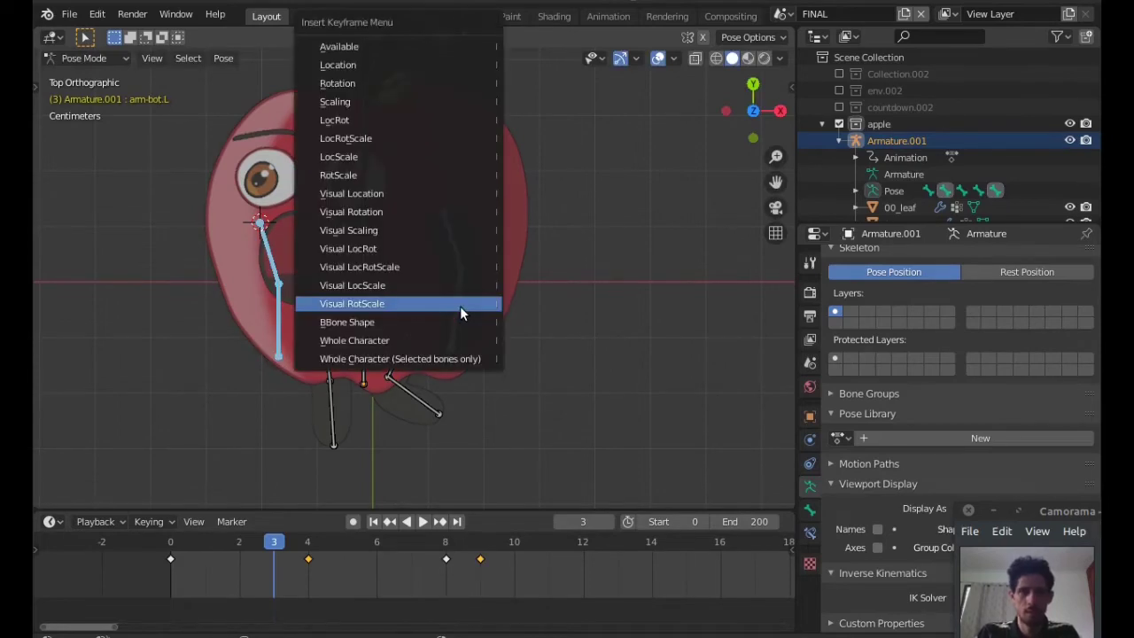
click(461, 358)
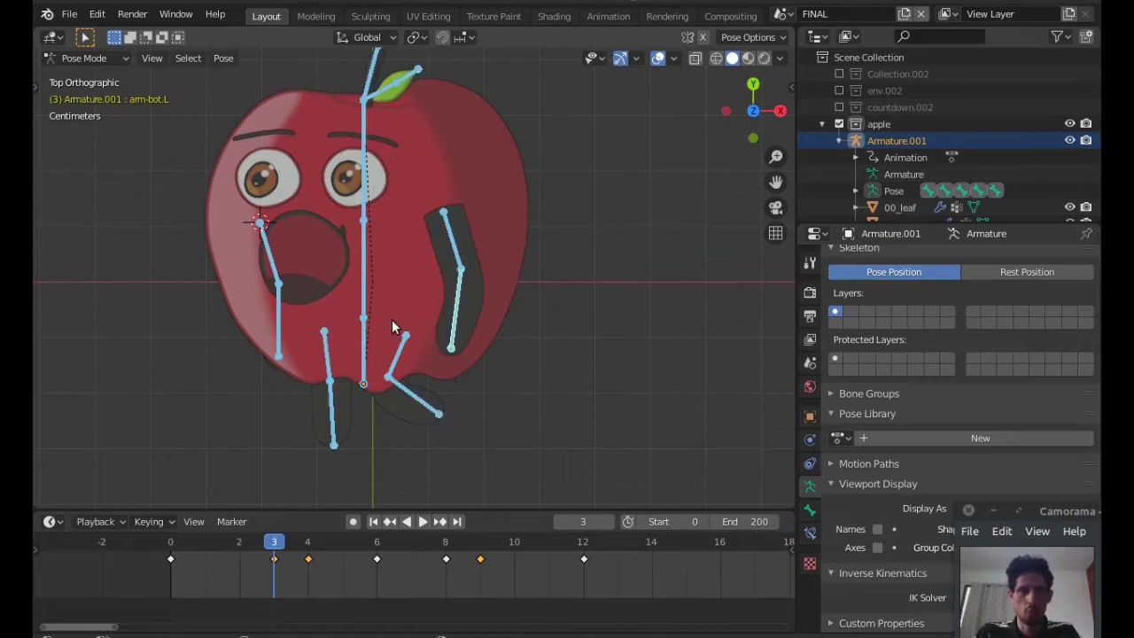
Select two leg bones together with all four upper and lower arm bones.
click(397, 357)
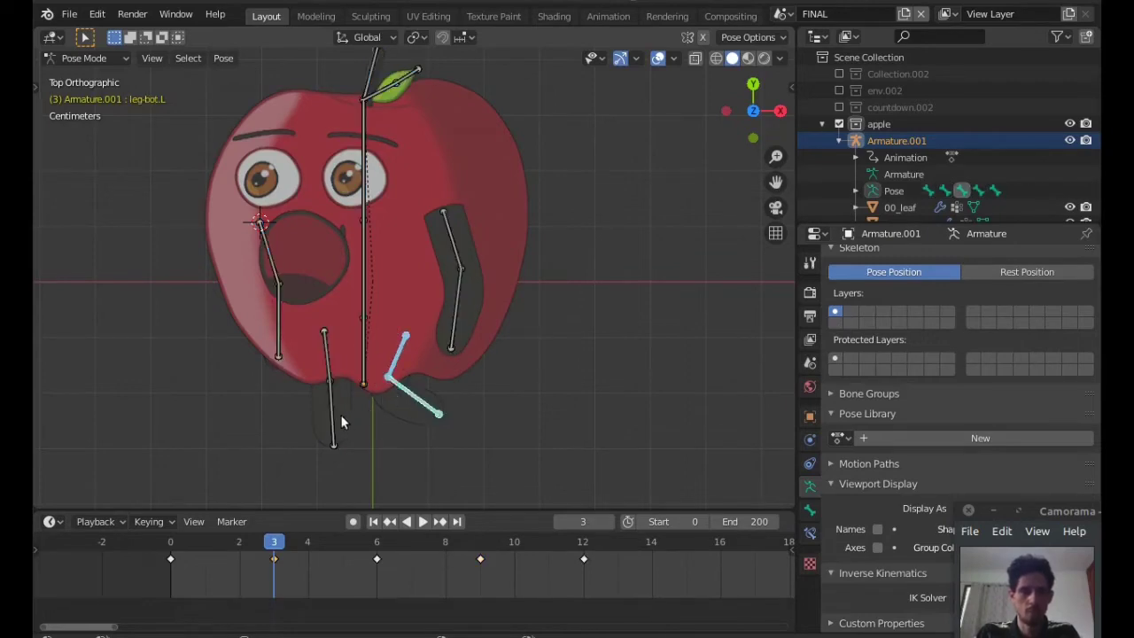
shift+click(328, 359)
shift+click(459, 298)
shift+click(458, 253)
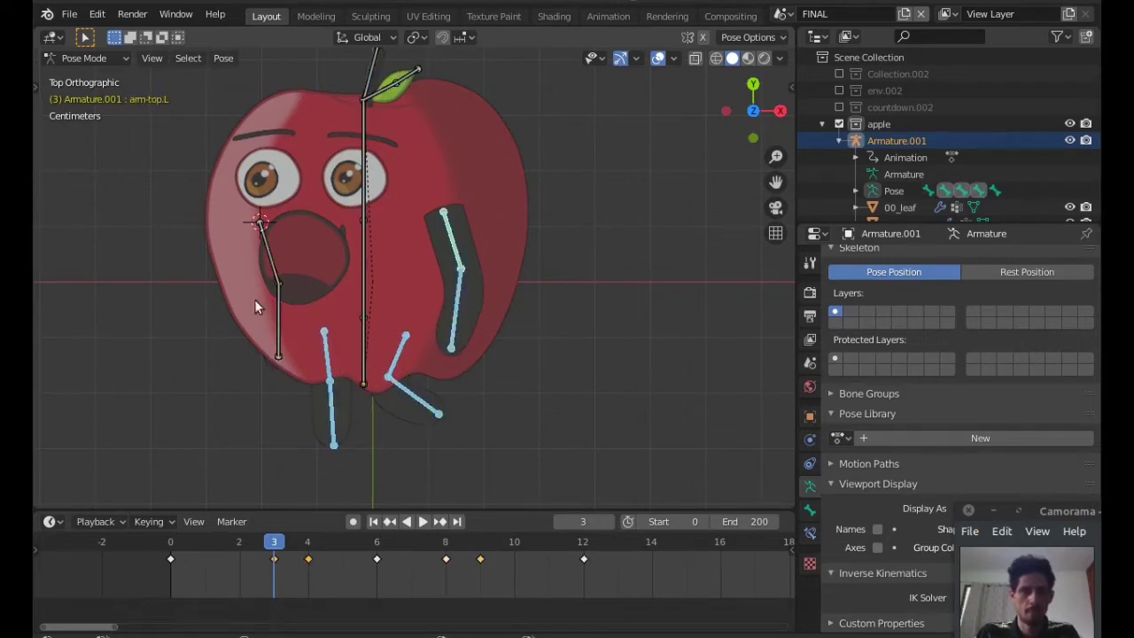
shift+click(273, 321)
shift+click(272, 271)
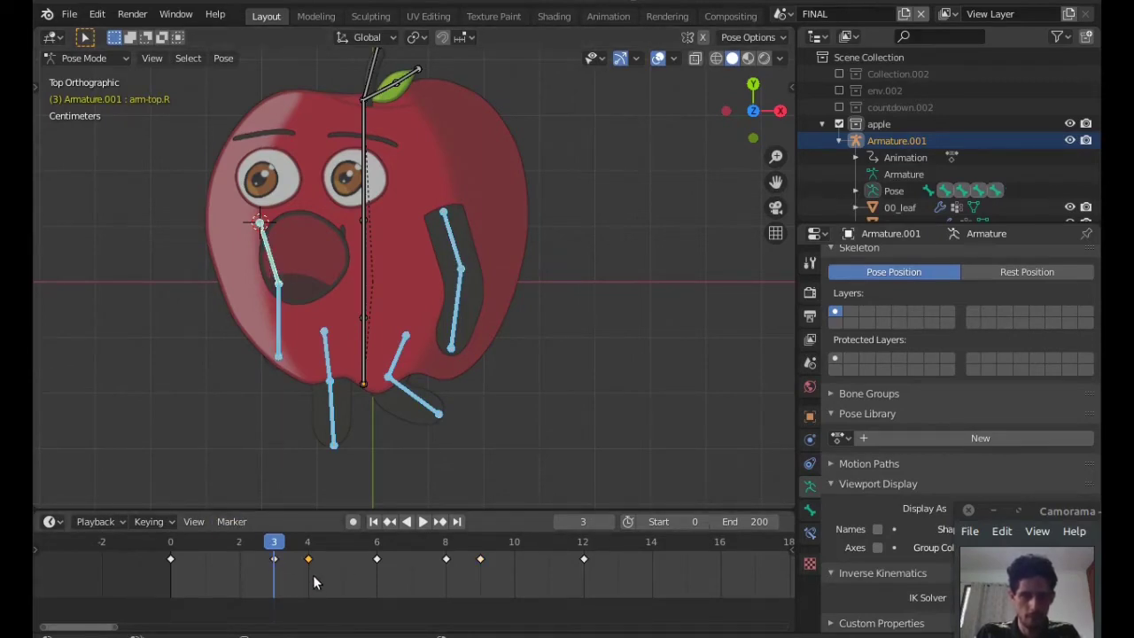
Drag the frame-4 key to frame 6 and the frame-8 key to frame 9, then scrub to check.
drag(312, 562, 380, 577)
drag(447, 565, 475, 563)
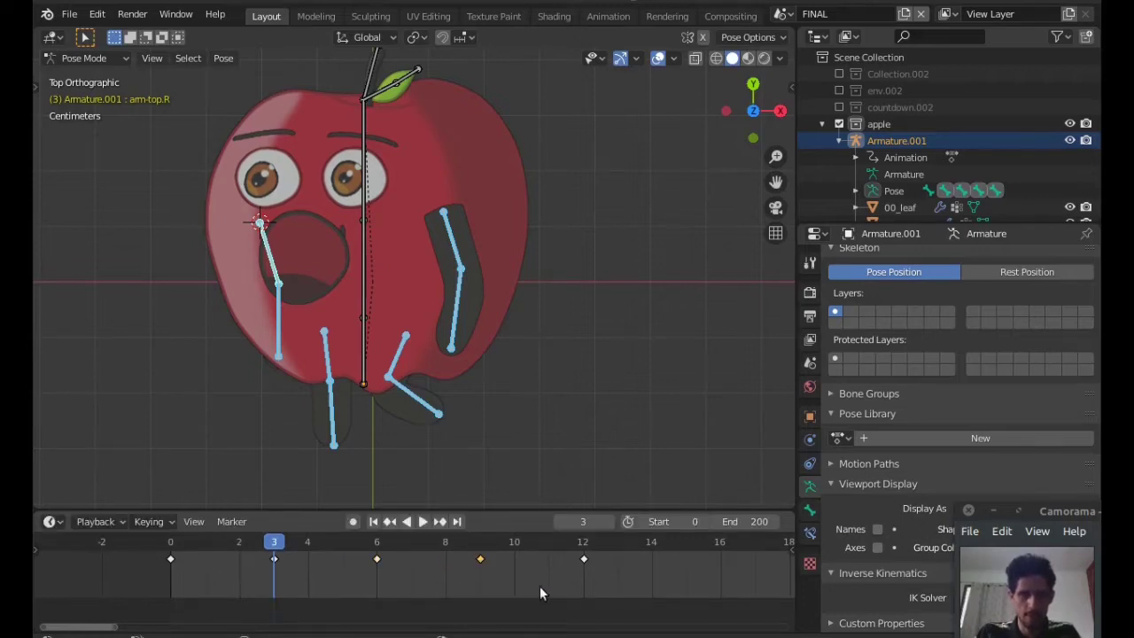
drag(173, 549, 583, 576)
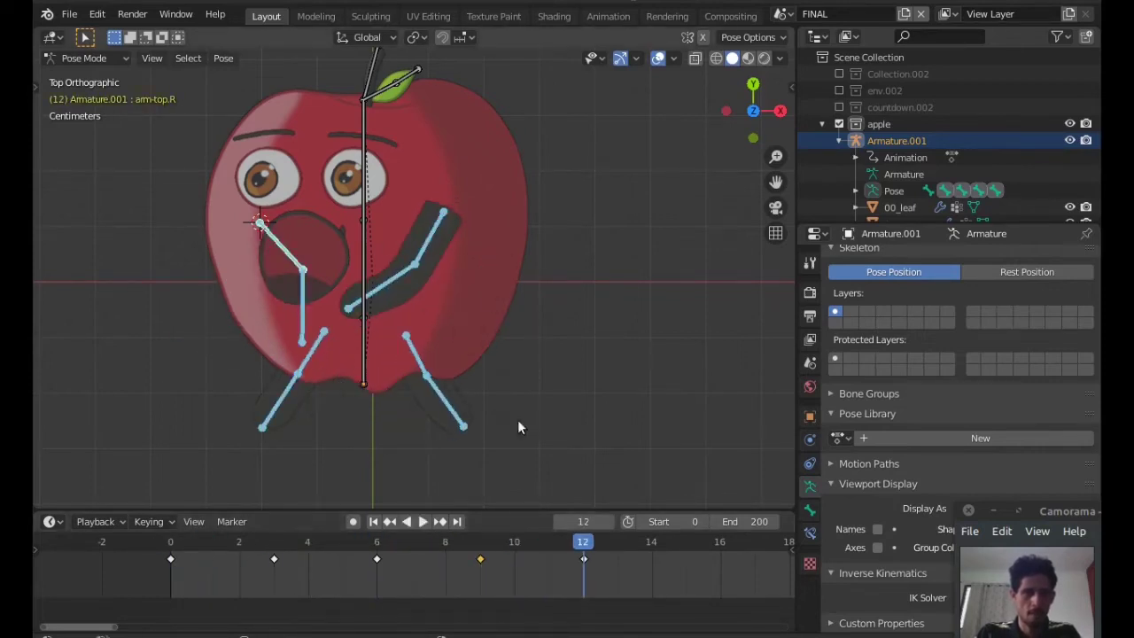
Duplicate the frame-0 keyframe to frame 12, then play and stop at frame 9.
click(171, 560)
key(shift+d)
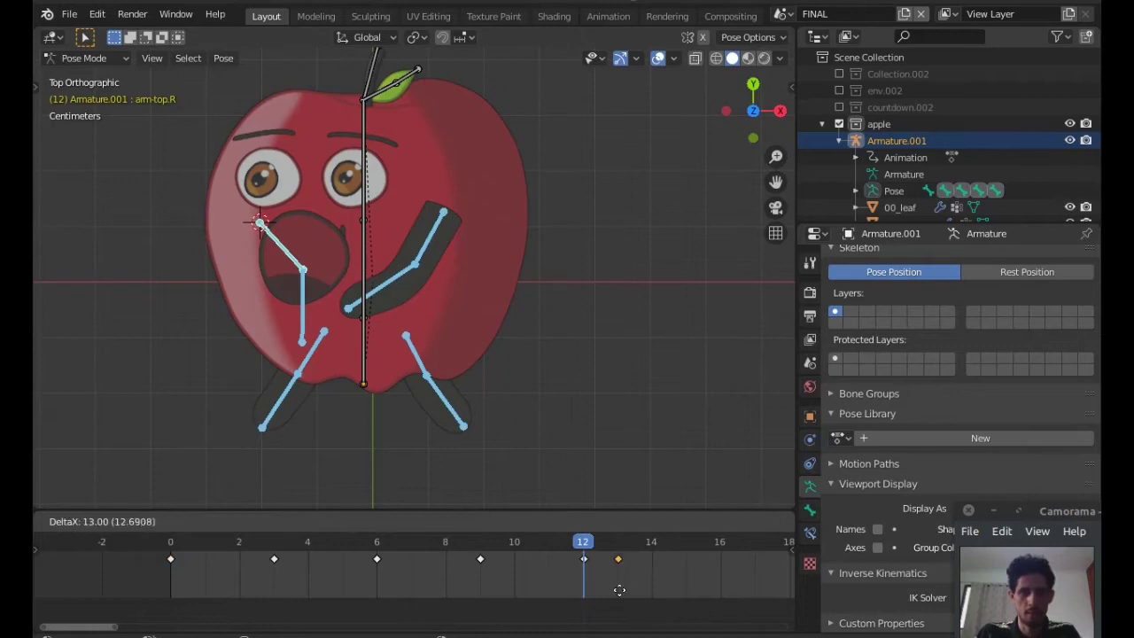
click(580, 566)
key(space)
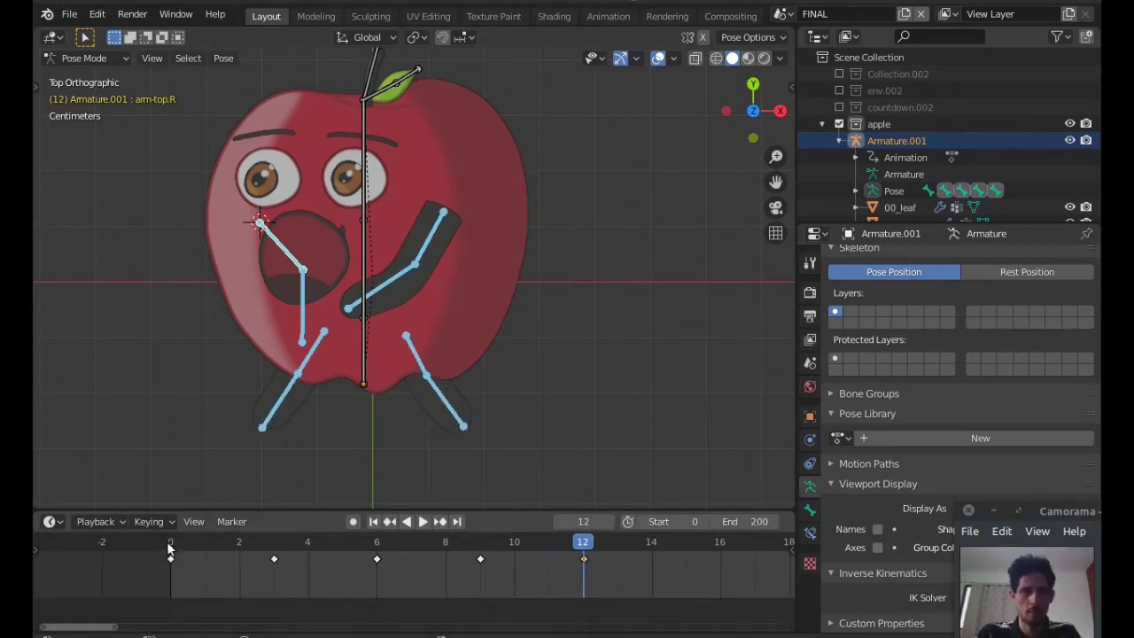
key(space)
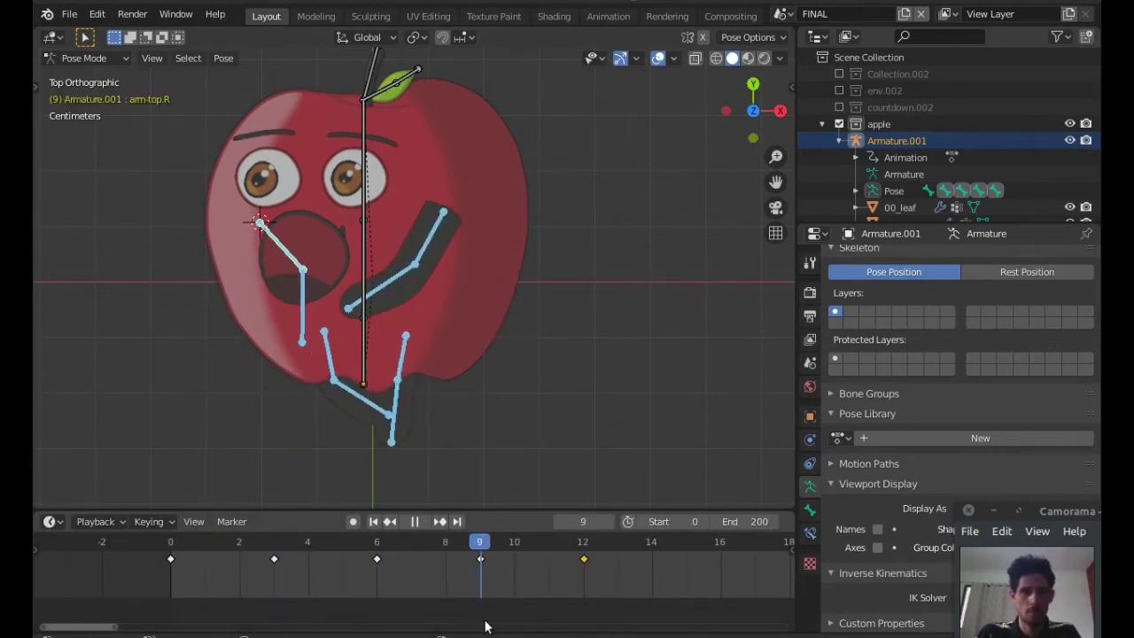
At frame 9, rotate the opposite lower arm, undoing a first attempt, and key the whole character.
click(430, 239)
key(r)
click(300, 277)
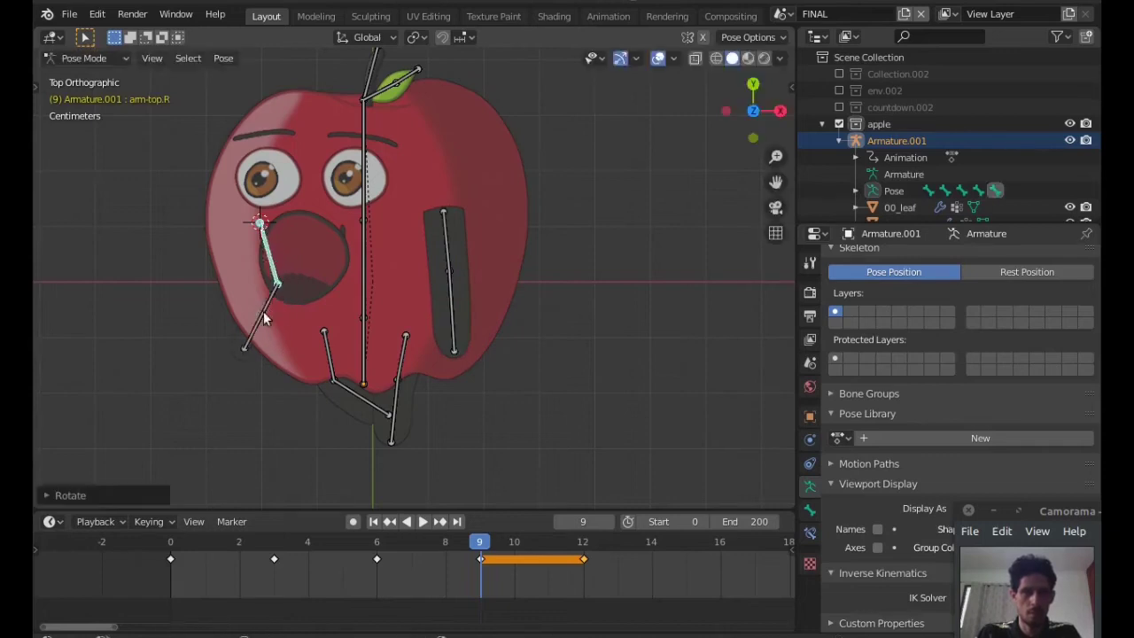
key(ctrl+z)
click(266, 314)
key(r)
click(257, 335)
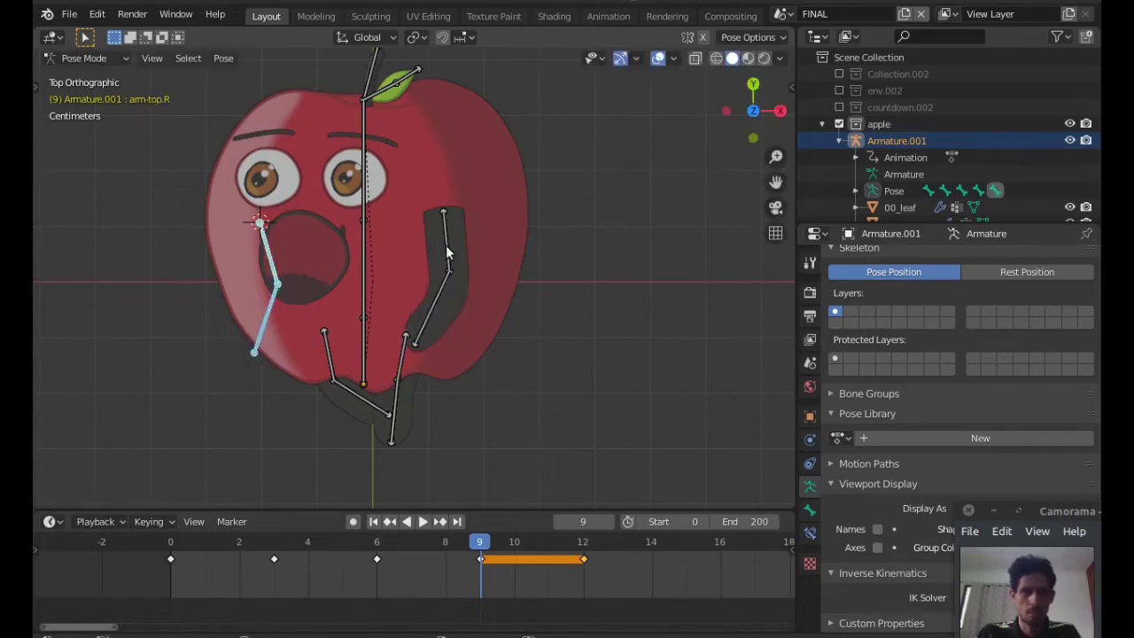
key(i)
click(451, 341)
Review the walk from frame 0 to 9, then select all the armature's bones.
key(space)
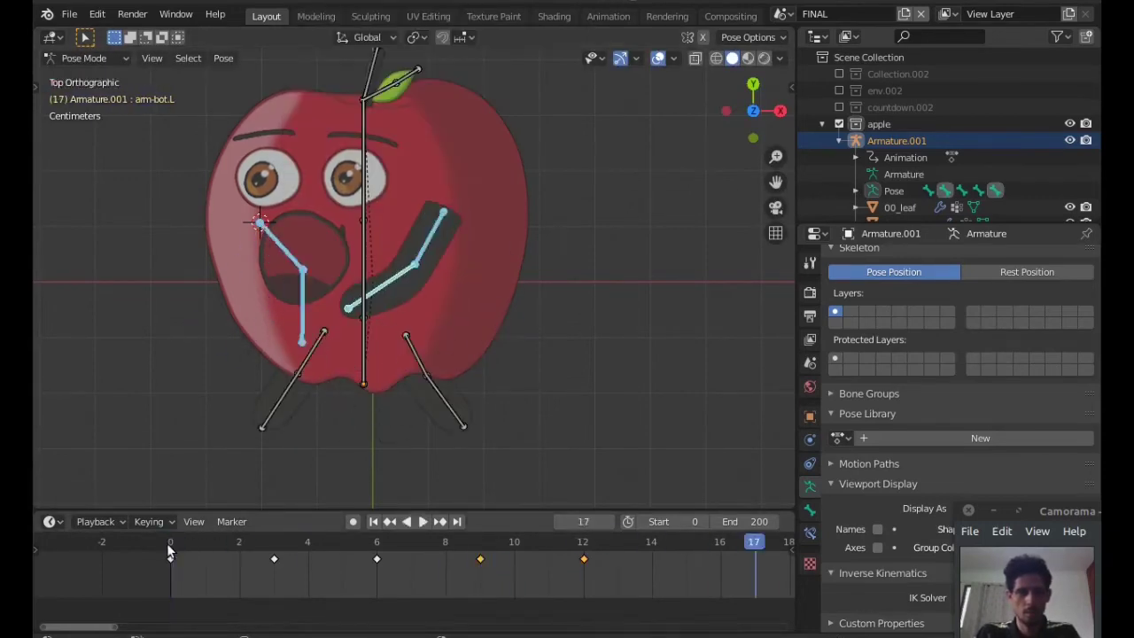
drag(170, 551, 387, 544)
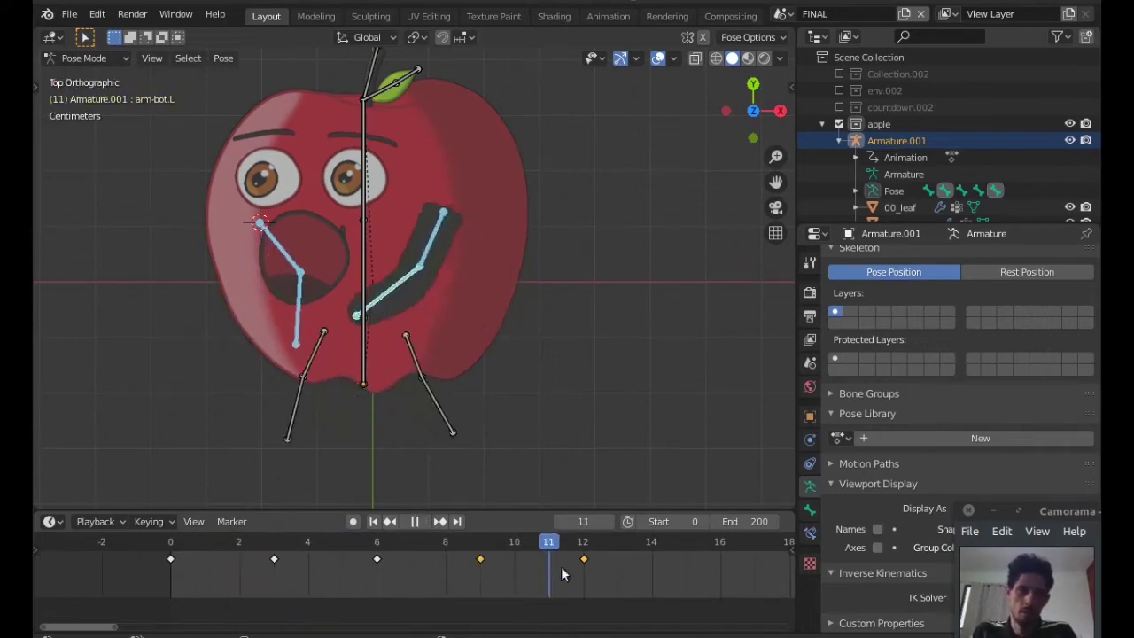
key(space)
key(a)
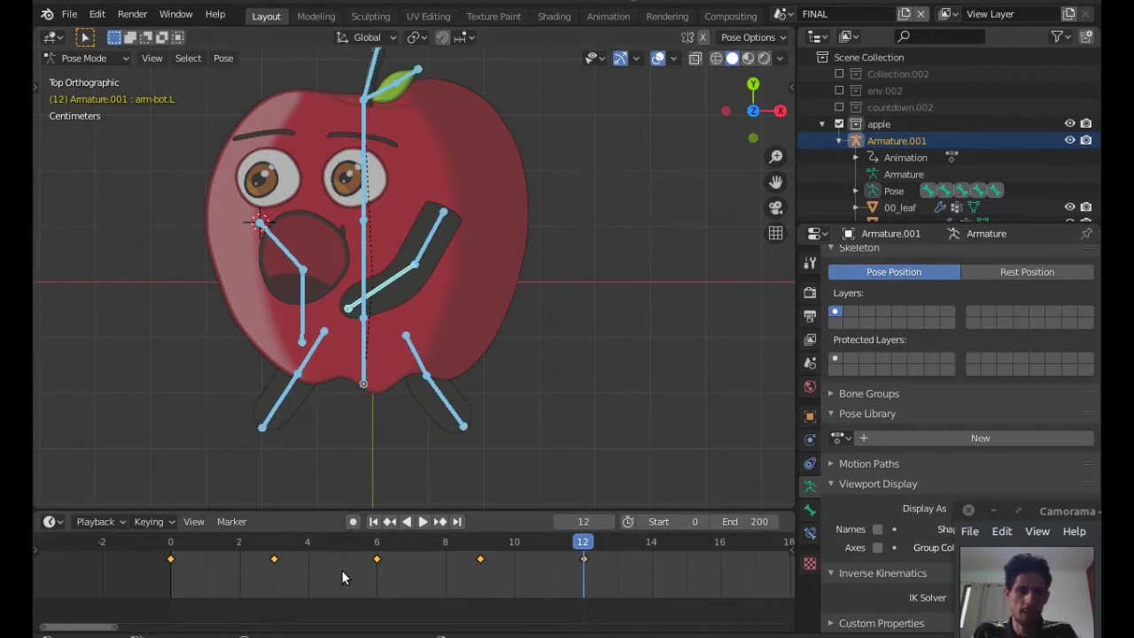
In the Animation workspace, push the walk action down into an NLA strip and frame it.
click(608, 16)
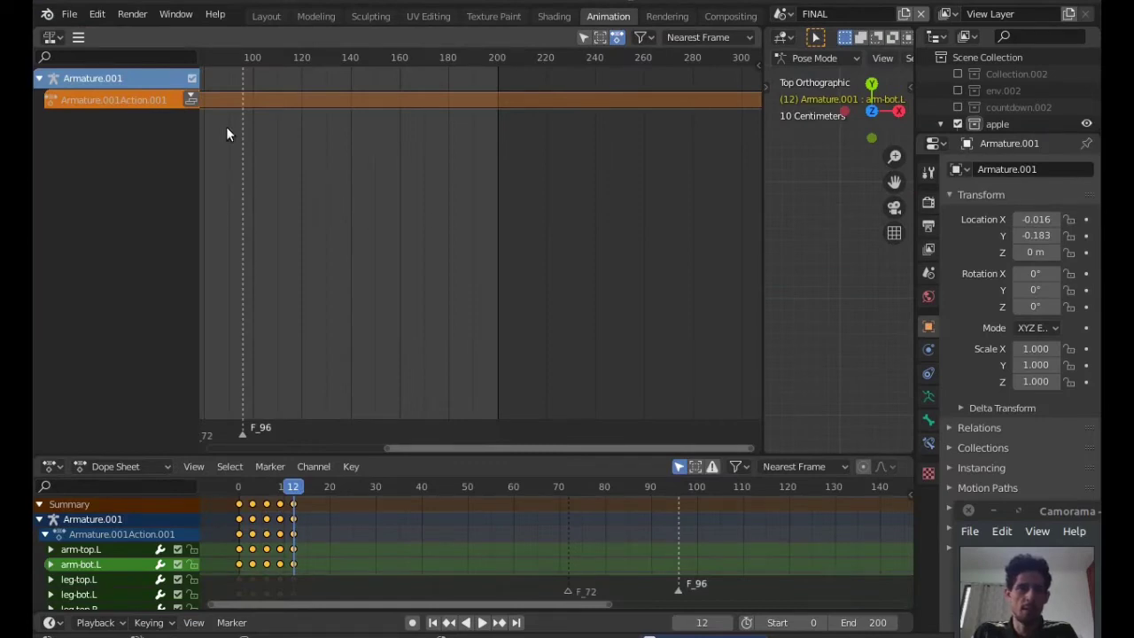
click(192, 100)
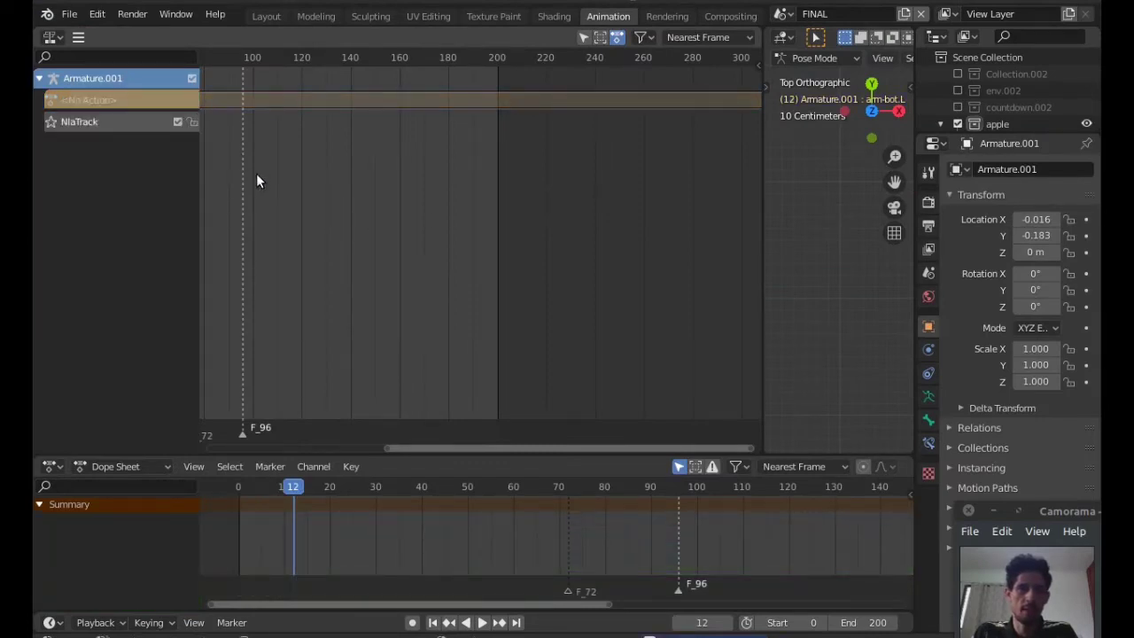
scroll(256, 180, down, 5)
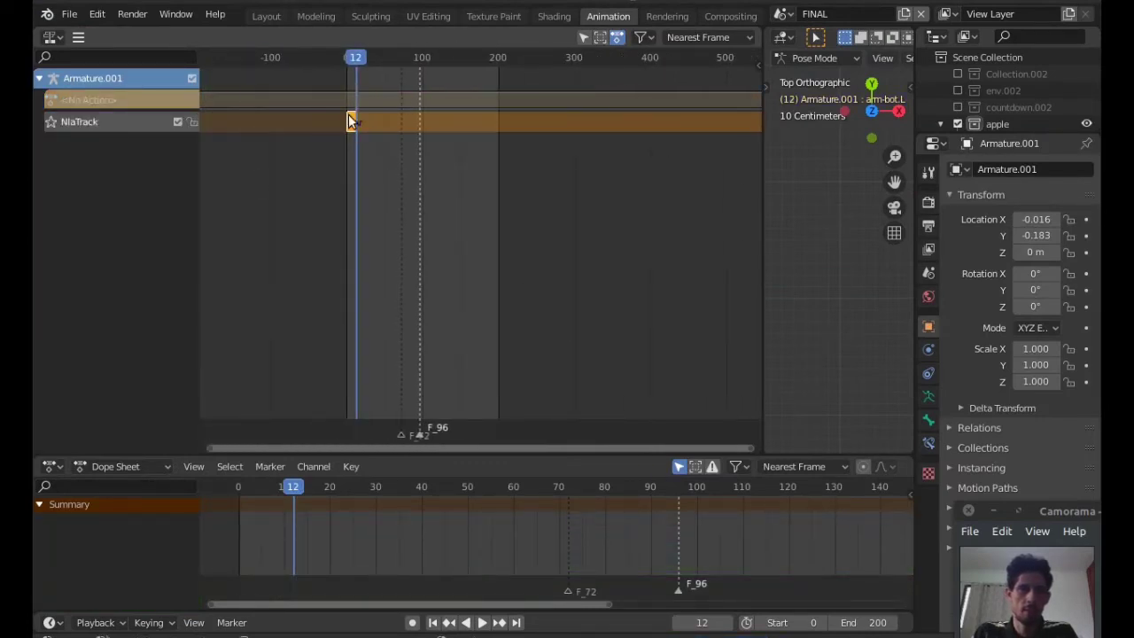
key(KP_Decimal)
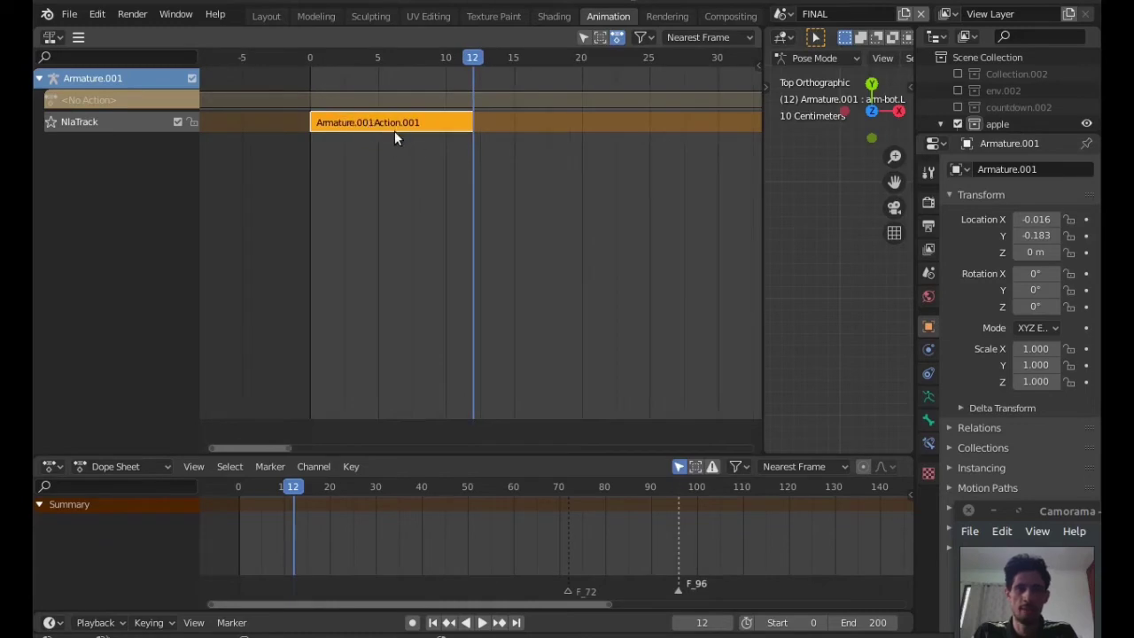
Set the strip's End Frame to 24 in the sidebar.
key(n)
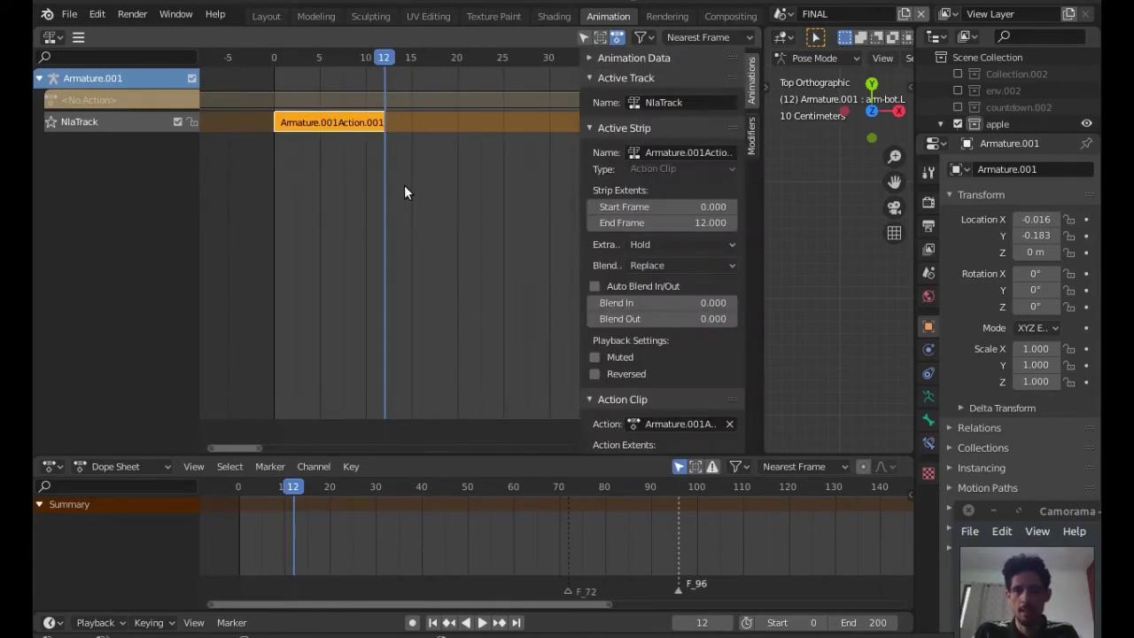
click(670, 225)
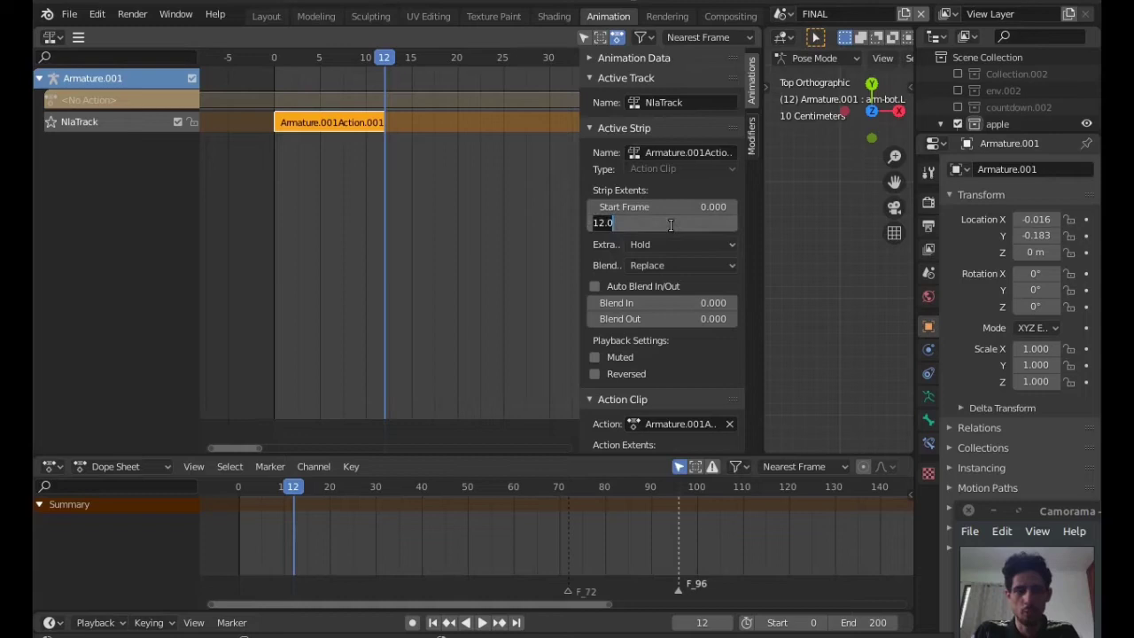
text(24)
key(Return)
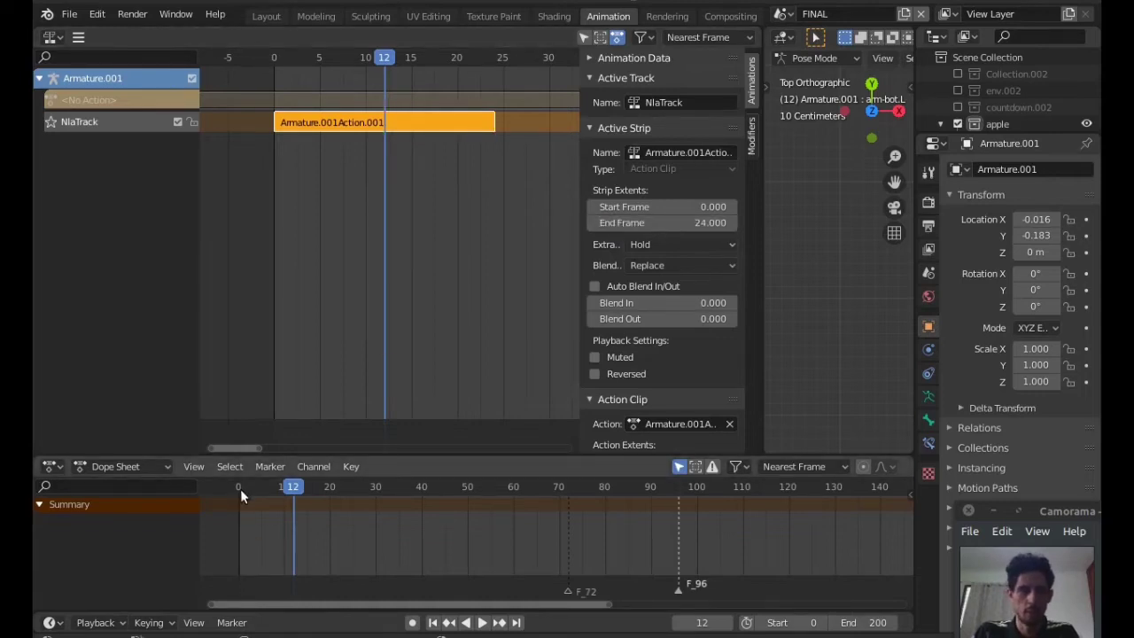
Preview the stretched walk in Layout from frame 0, stopping and restarting playback.
click(266, 16)
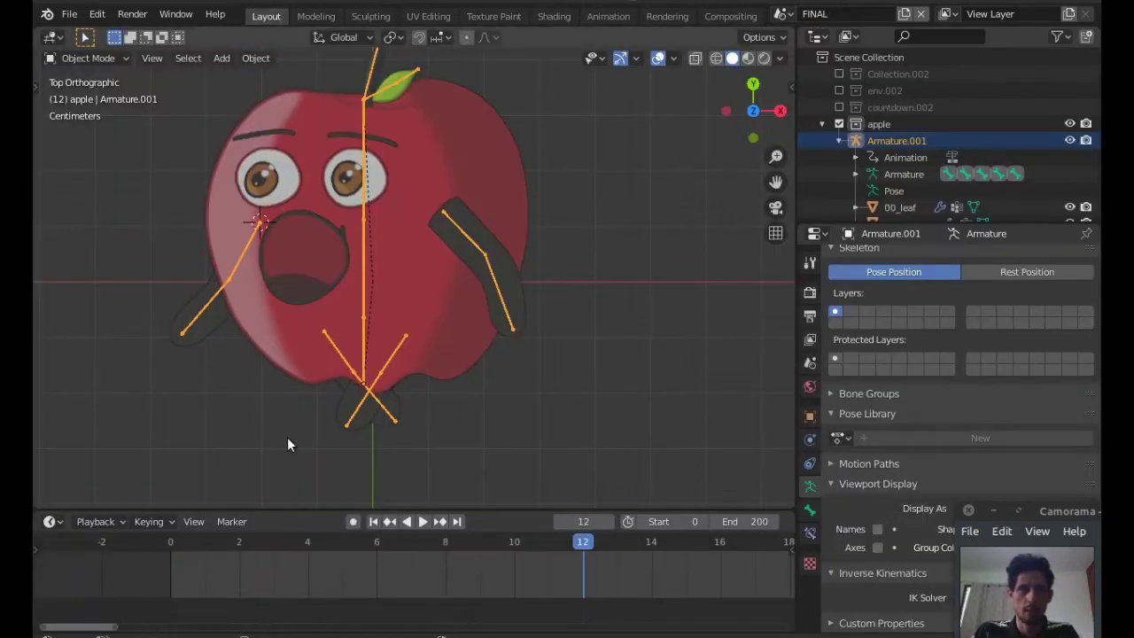
click(172, 542)
key(space)
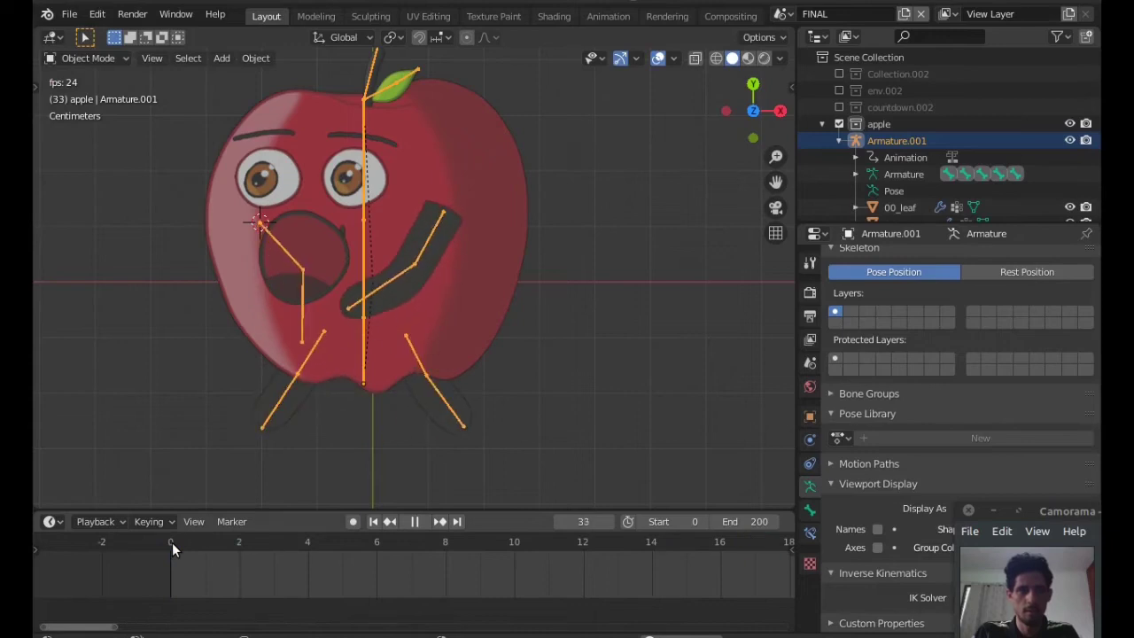
key(Escape)
key(space)
key(space)
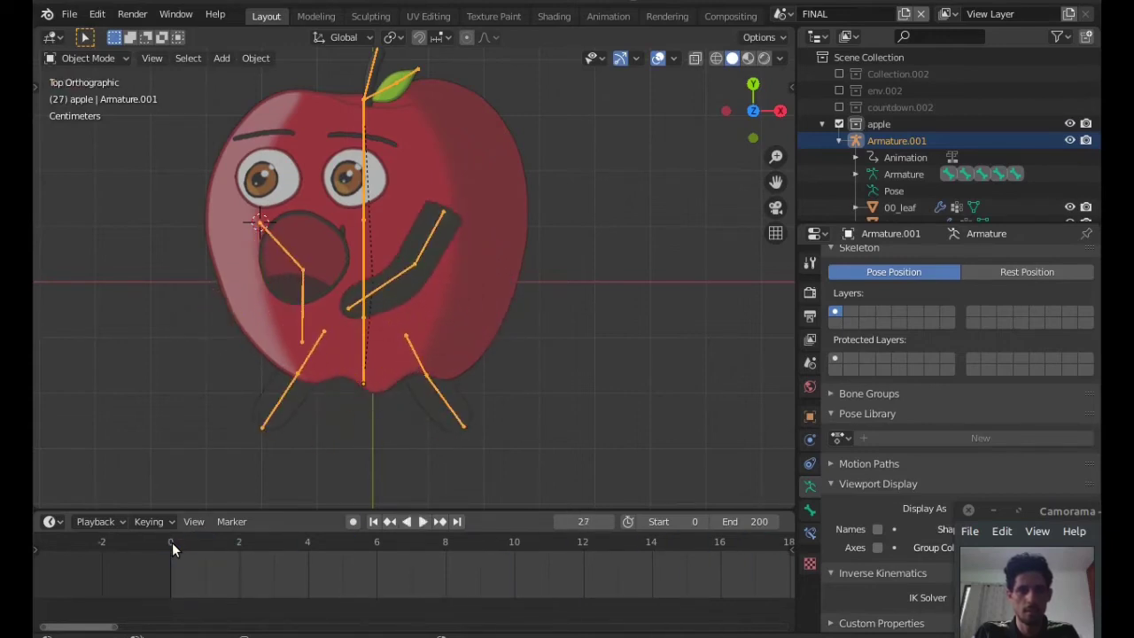
click(172, 542)
key(space)
drag(172, 542, 445, 559)
key(space)
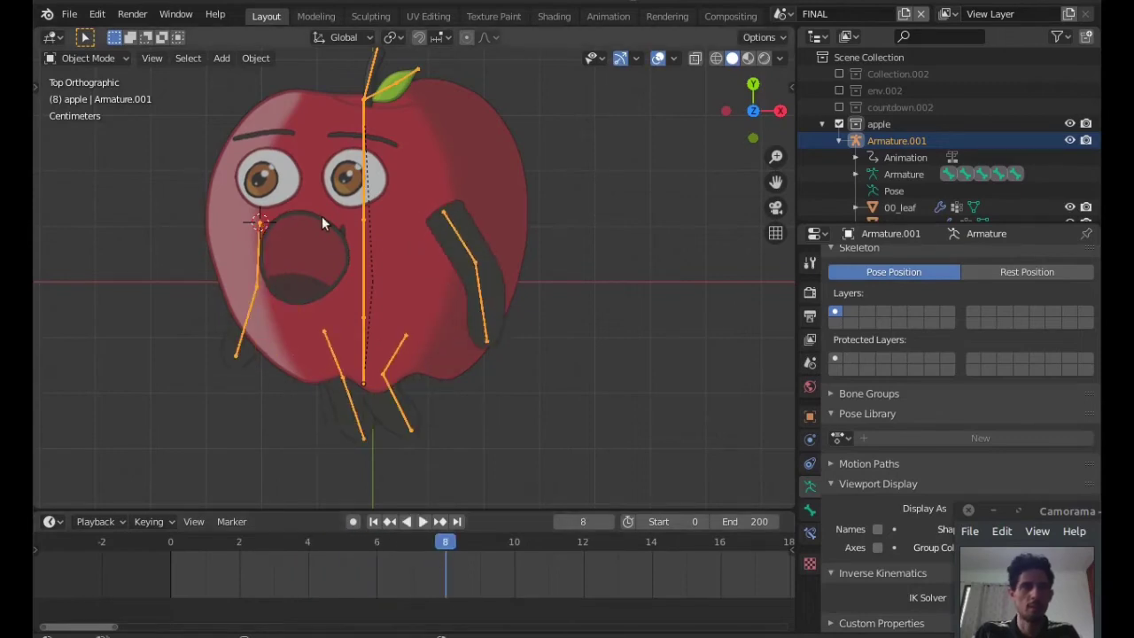
Set the NLA strip's End Frame to 12 and the action's End Frame to 24.
click(607, 16)
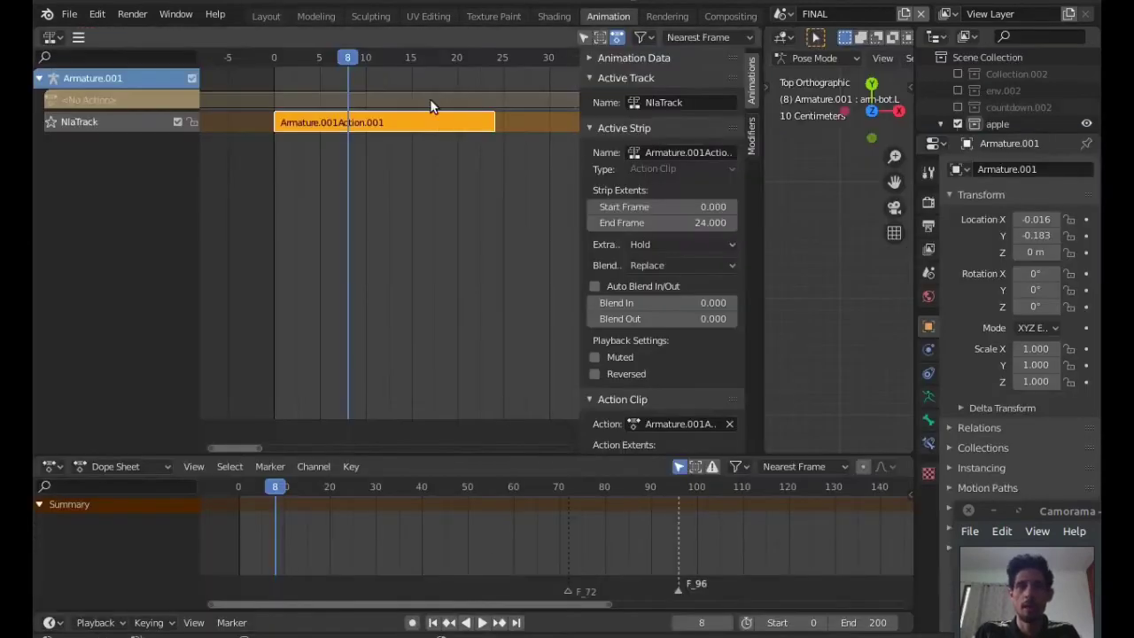
click(665, 223)
text(12)
key(Return)
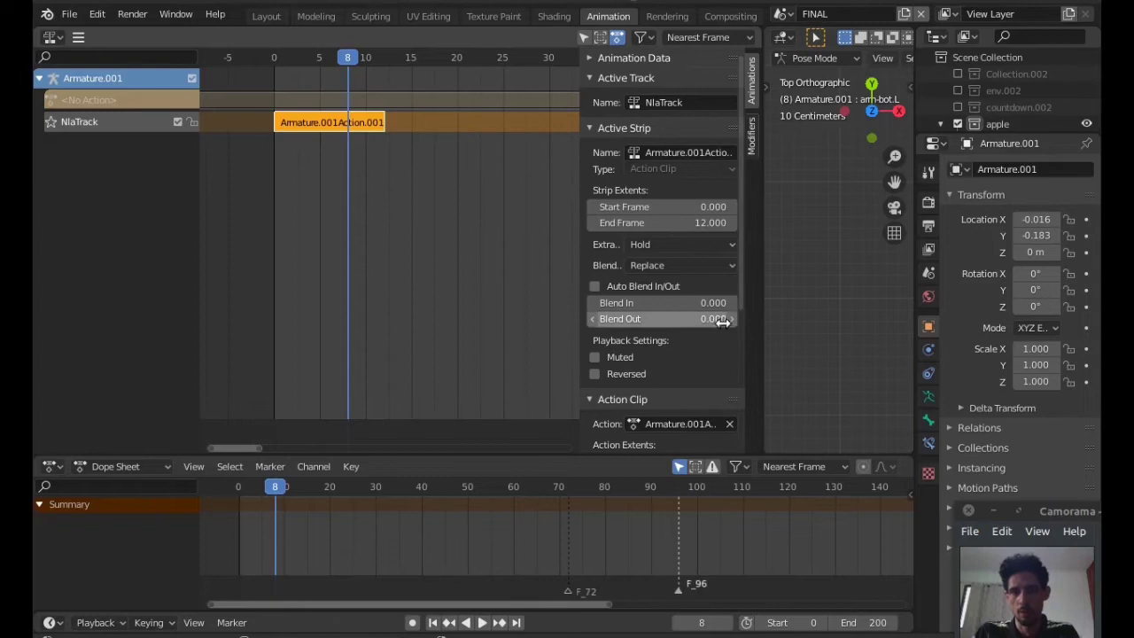
scroll(722, 323, down, 4)
click(688, 343)
text(24)
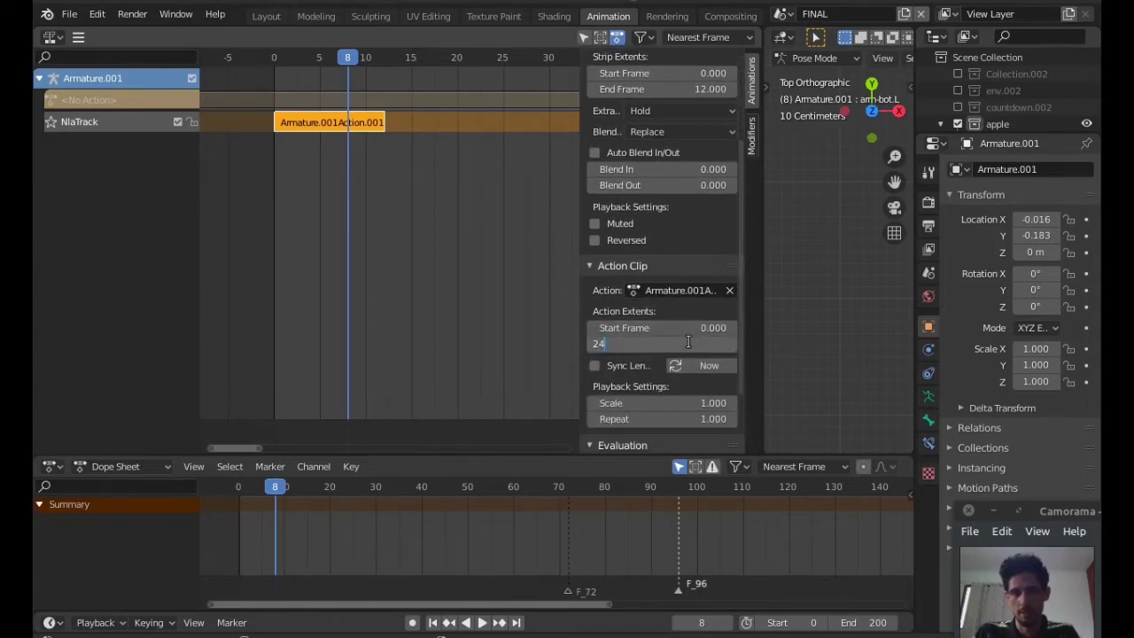
key(Return)
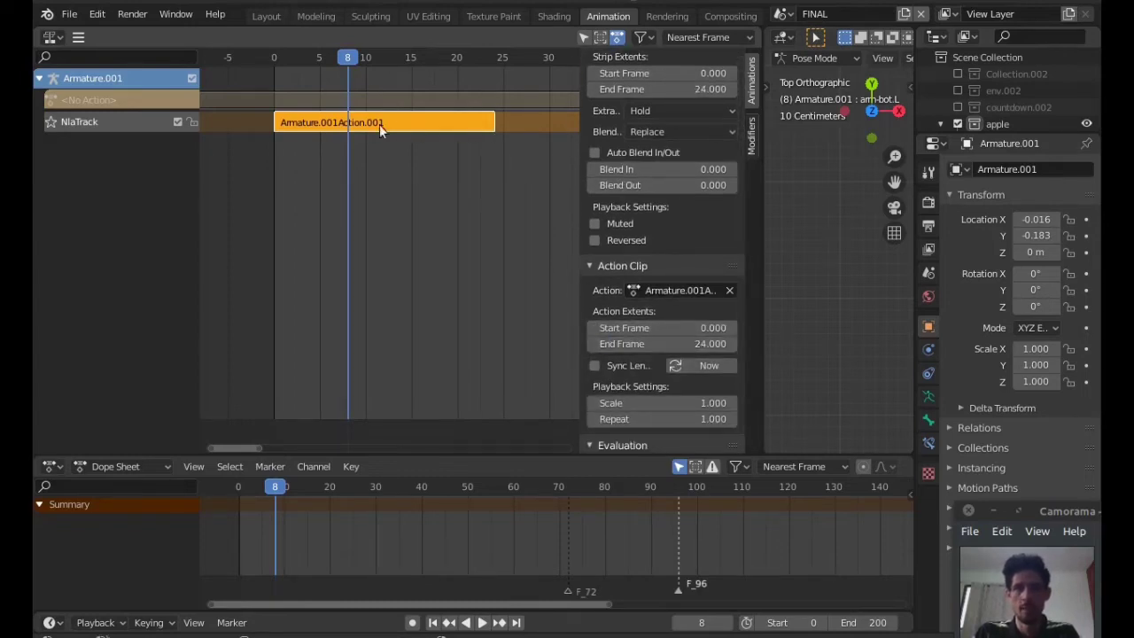
Play the walk again in Layout from frame 0, then stop it.
click(266, 16)
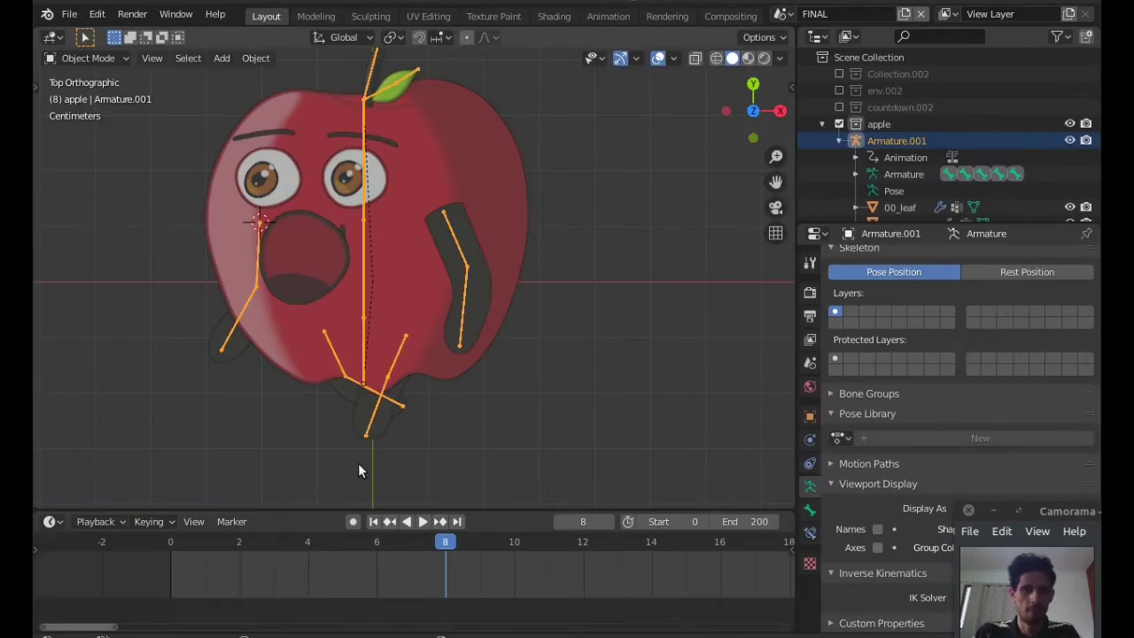
key(space)
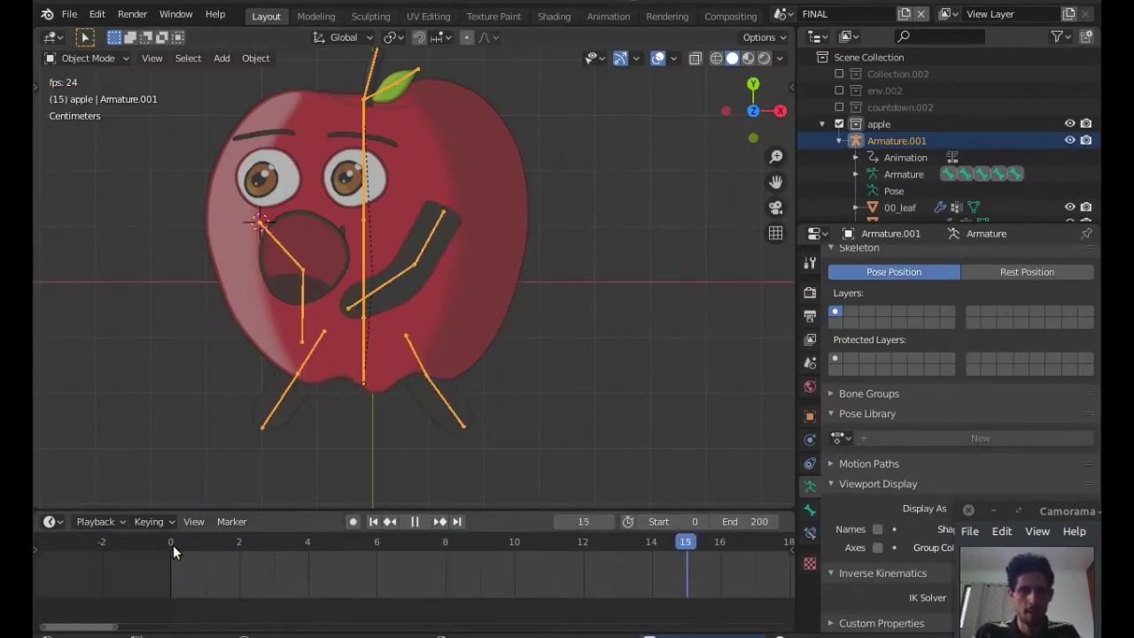
click(173, 545)
key(space)
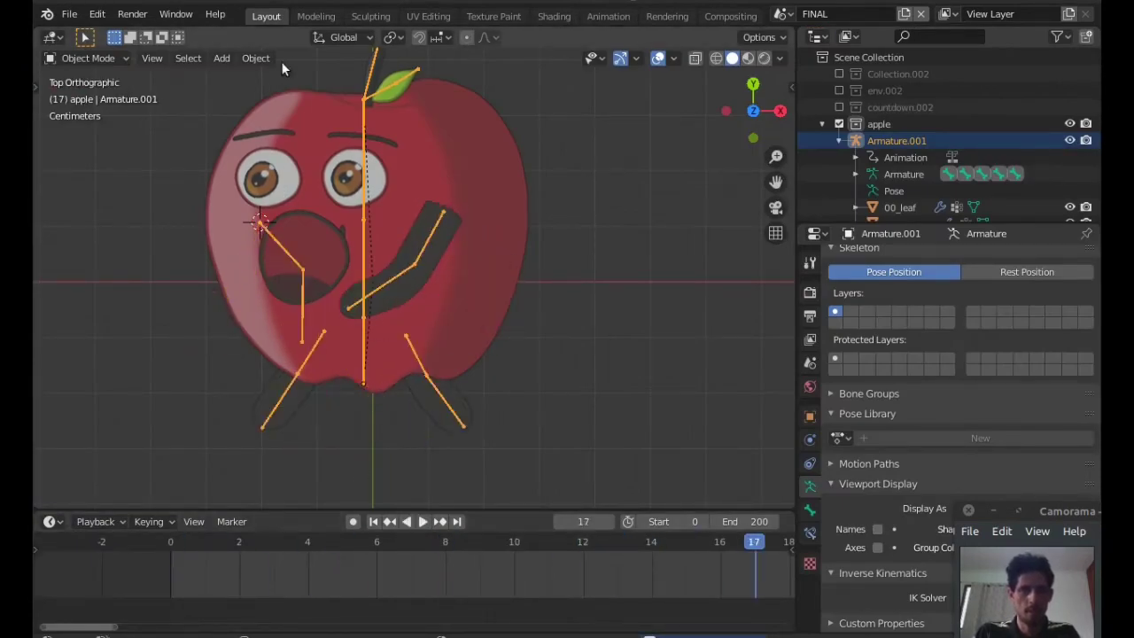
Set the action clip End Frame to 12 and the strip Repeat to 50.3.
click(604, 17)
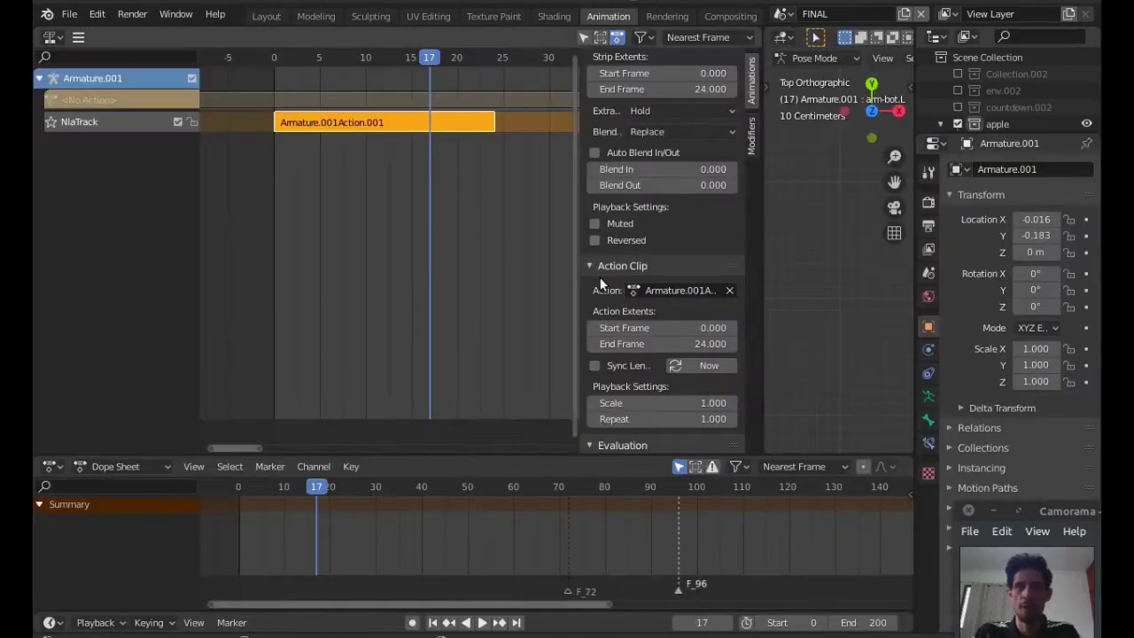
drag(685, 349, 647, 348)
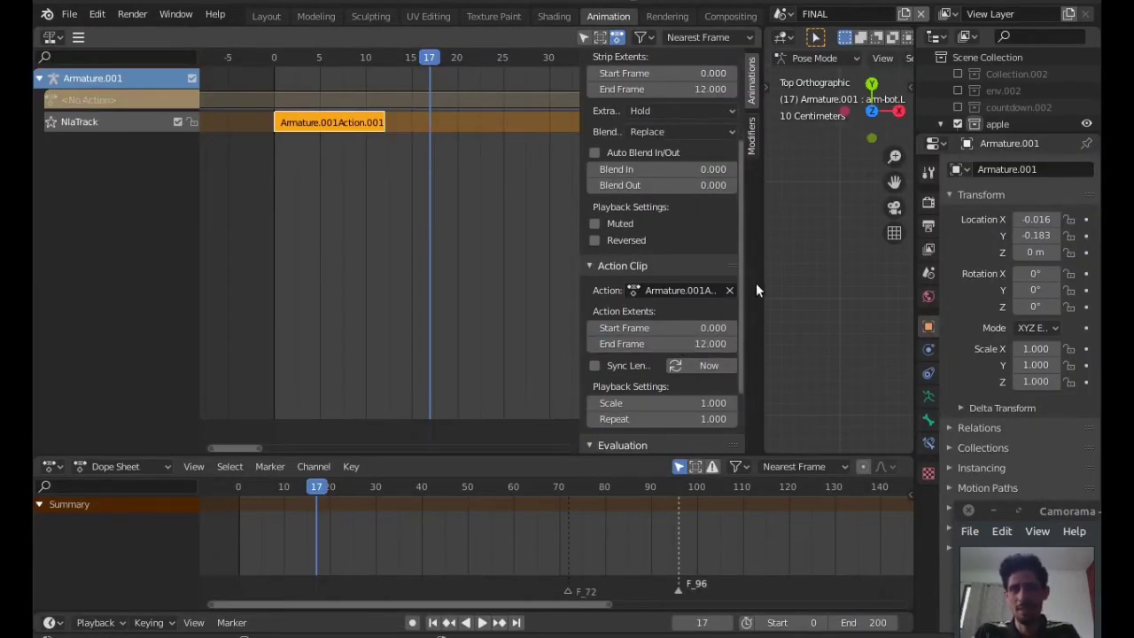
scroll(739, 290, down, 3)
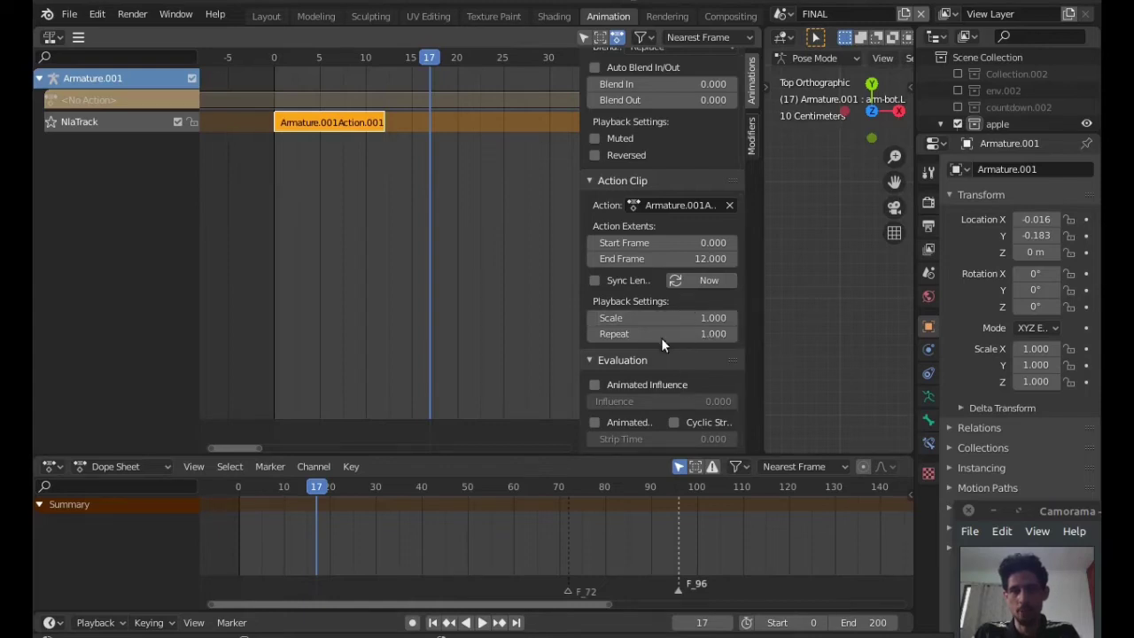
drag(663, 334, 708, 334)
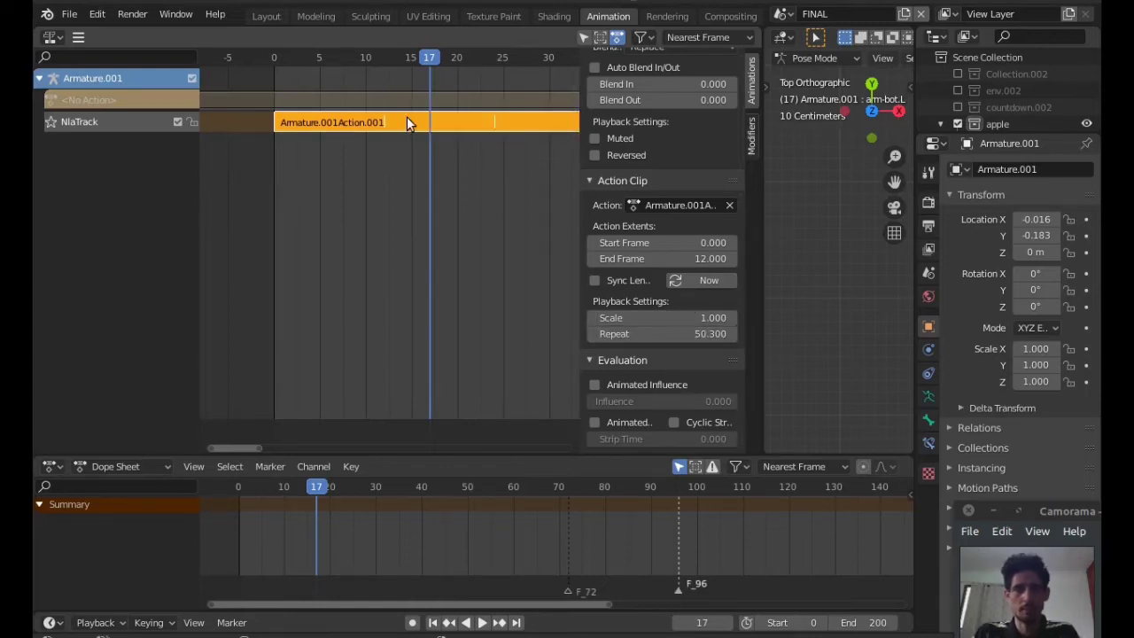
Play and stop the looping walk in the Layout view.
click(266, 15)
key(space)
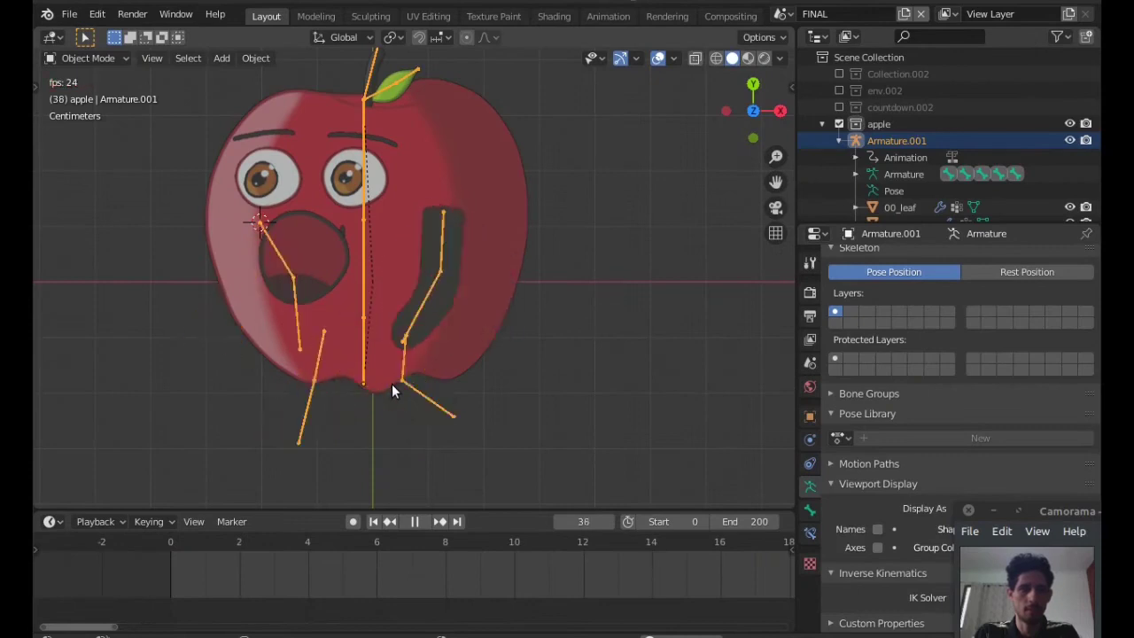
key(space)
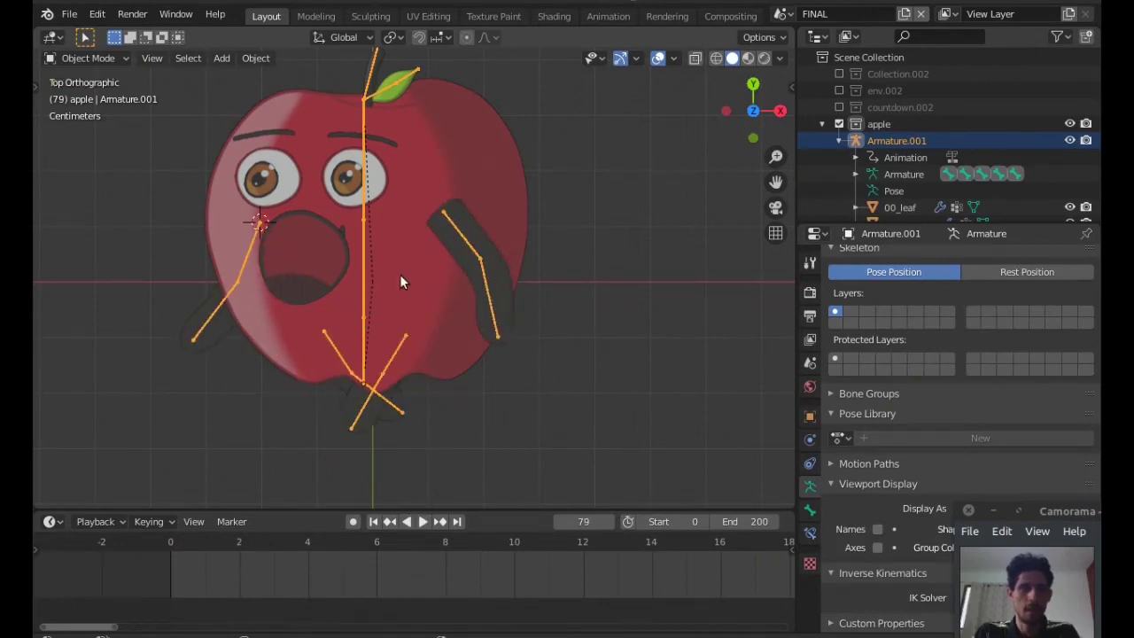
Set the walk strip's Repeat to 1 and its End Frame to 24.
click(595, 17)
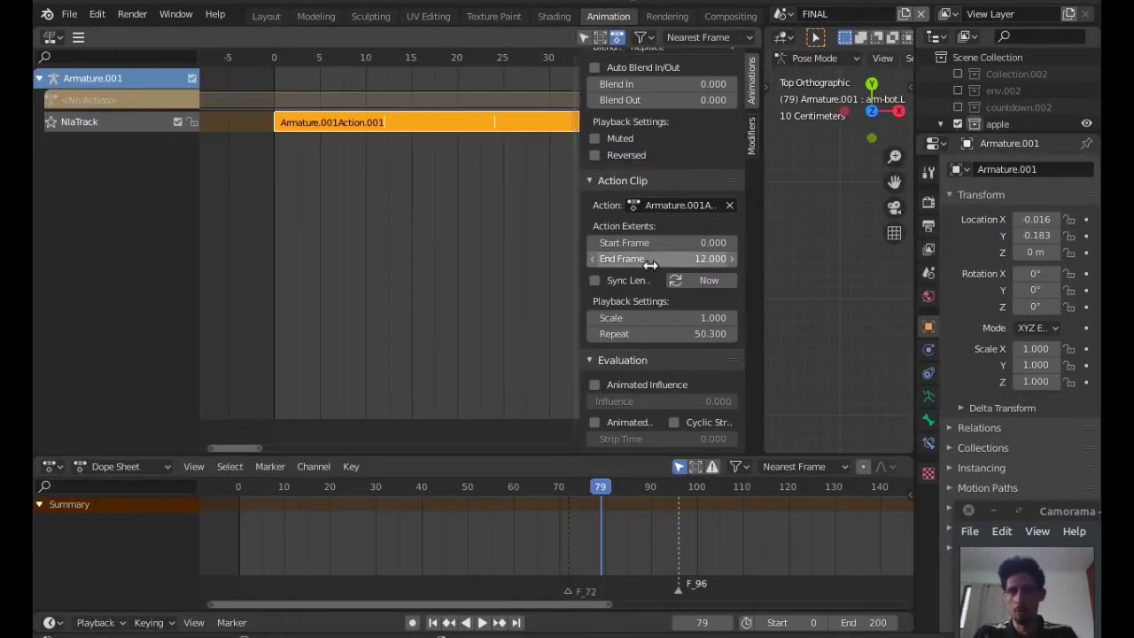
scroll(668, 244, up, 5)
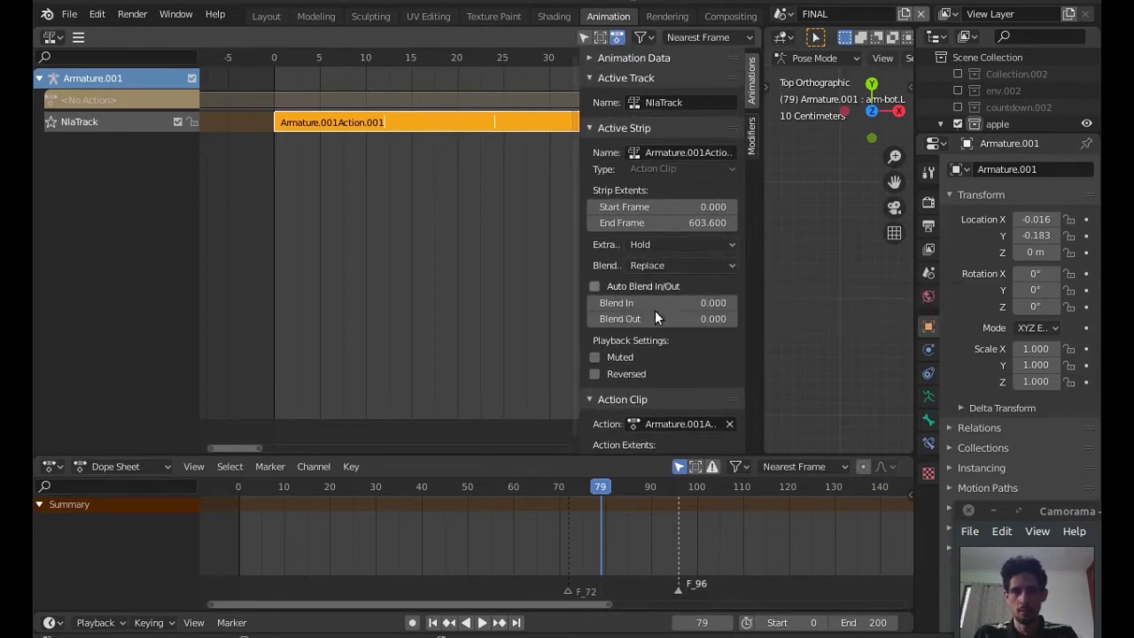
scroll(655, 310, down, 5)
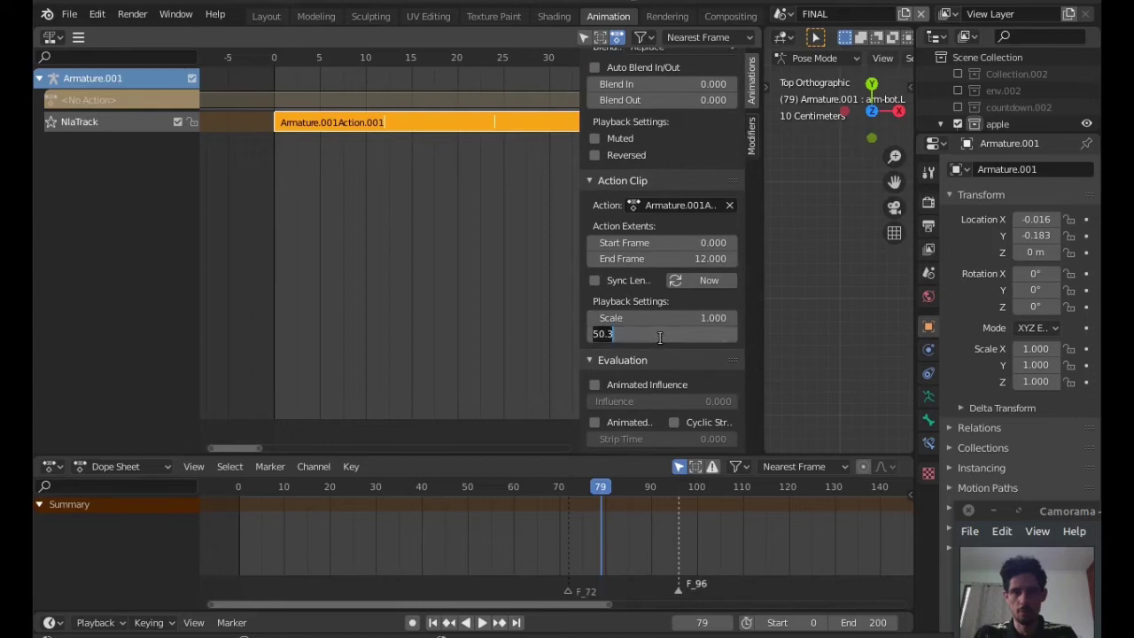
text(1)
key(Return)
scroll(677, 259, up, 5)
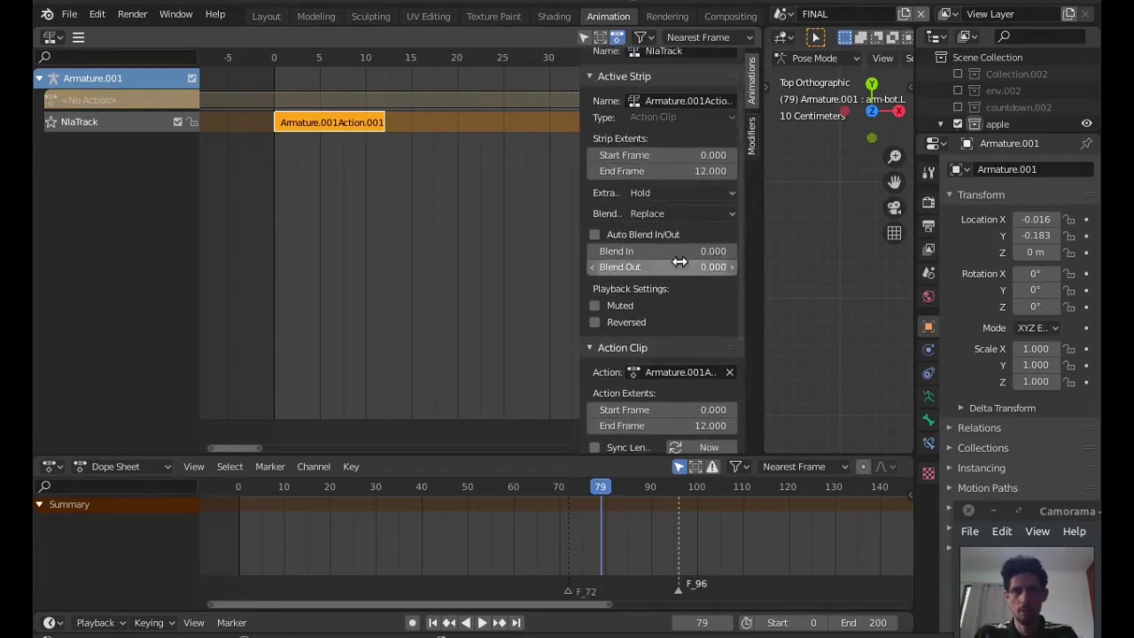
click(639, 173)
text(2)
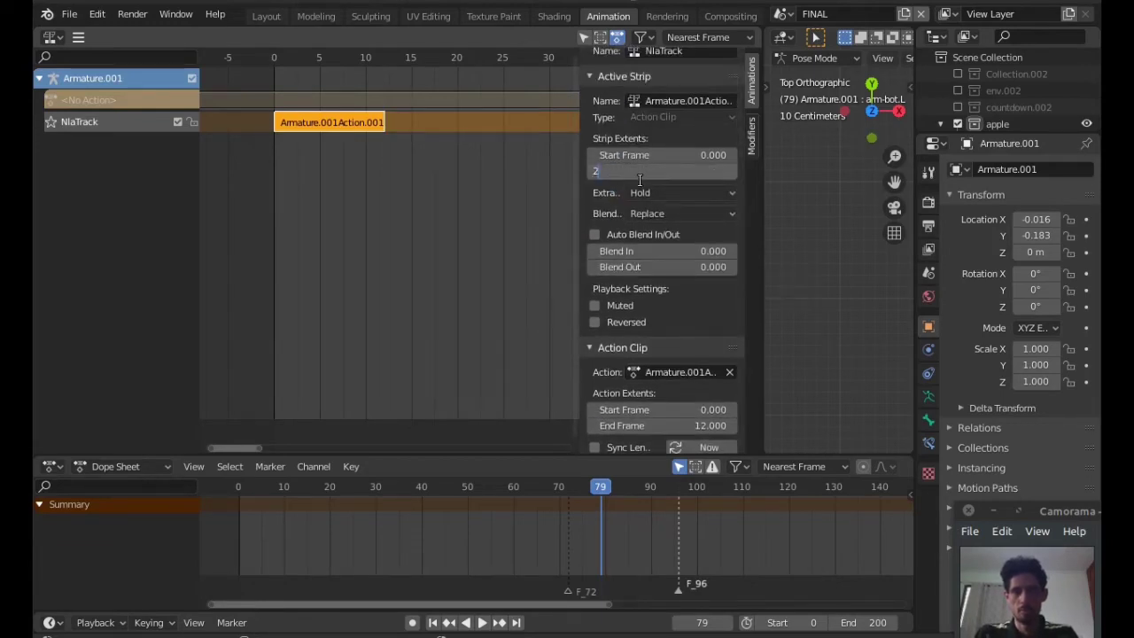
text(4)
key(Return)
scroll(677, 232, down, 5)
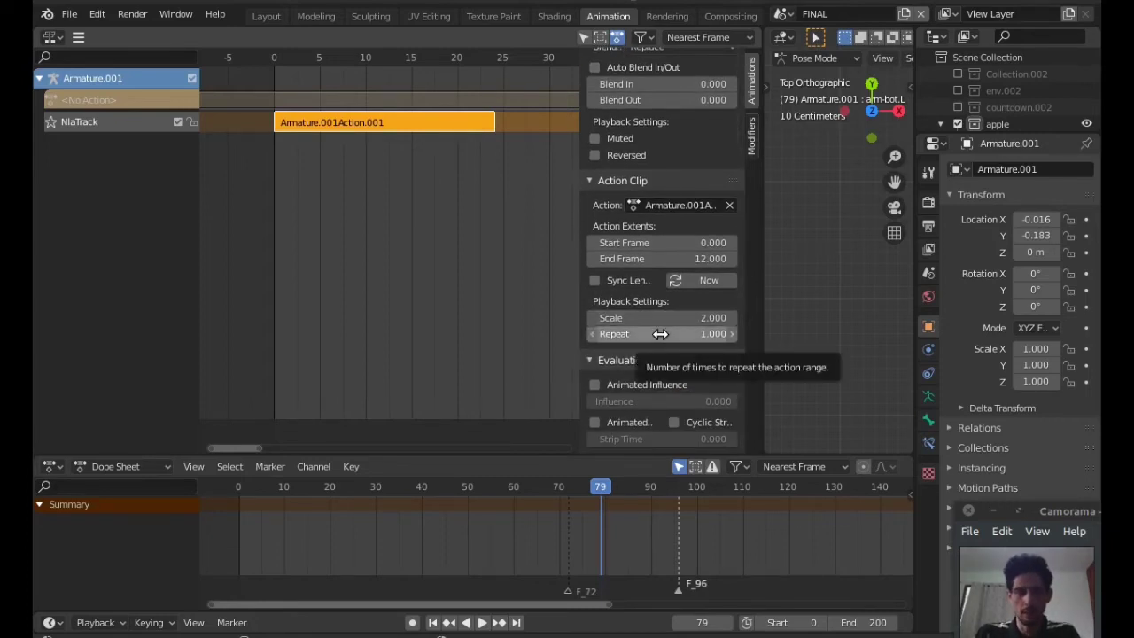
Try a strip Scale of 4 and preview the walk from frame 0 in Layout.
mouse_move(660, 317)
mouse_down()
mouse_move(700, 318)
mouse_move(659, 317)
mouse_up()
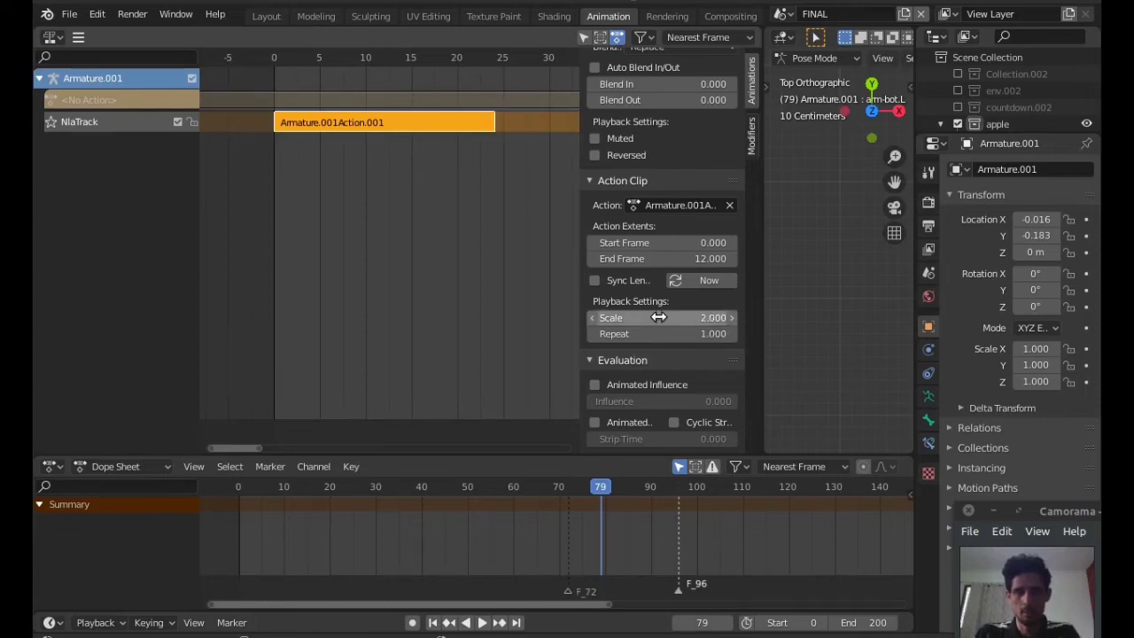
click(659, 317)
text(4)
key(Return)
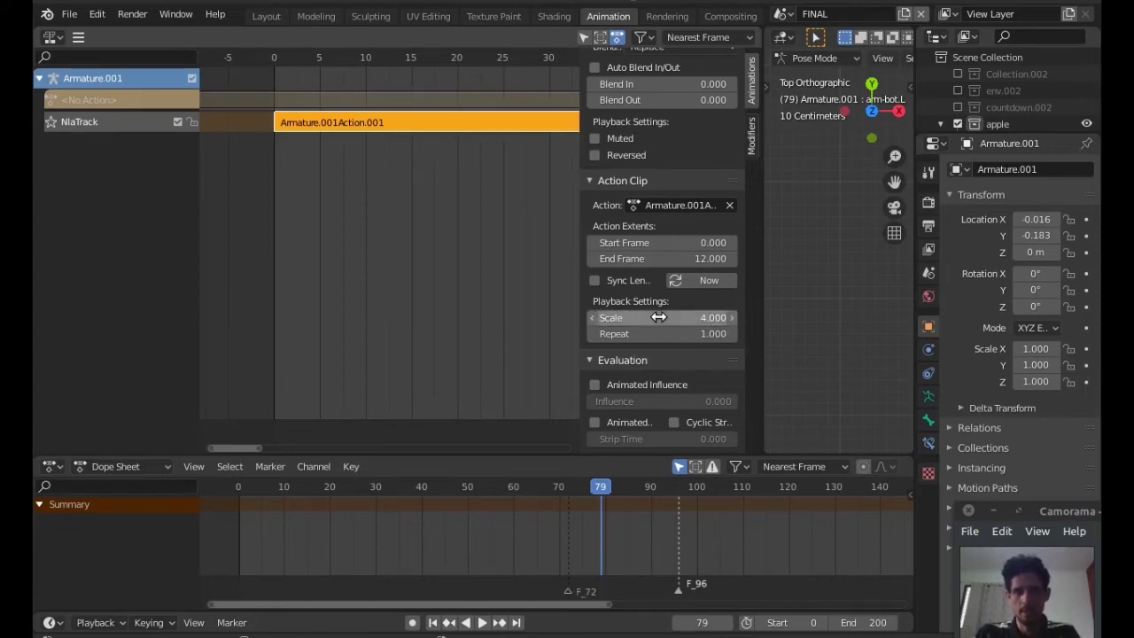
click(265, 16)
click(171, 549)
key(space)
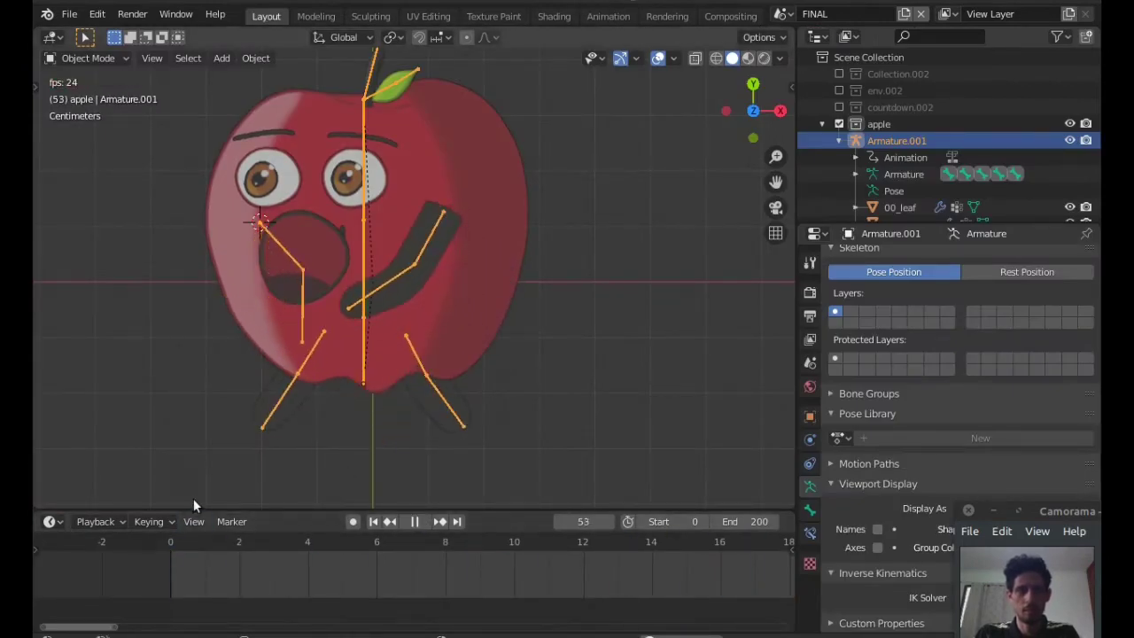
key(space)
Make the strip repeat 5 times and play the looping walk from frame 0.
click(608, 16)
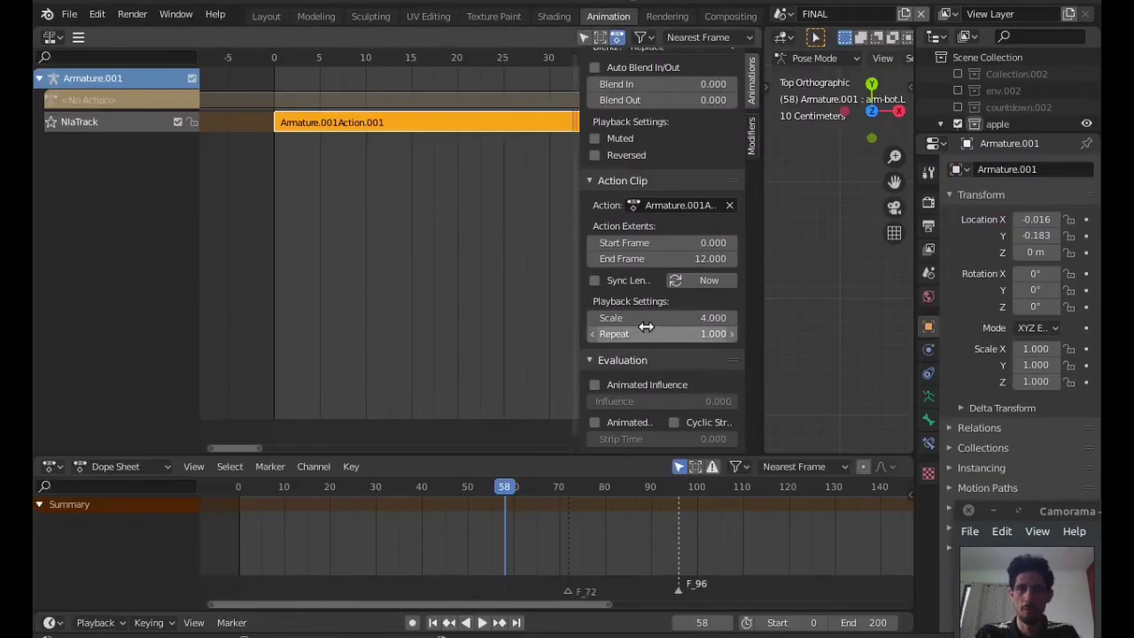
click(677, 334)
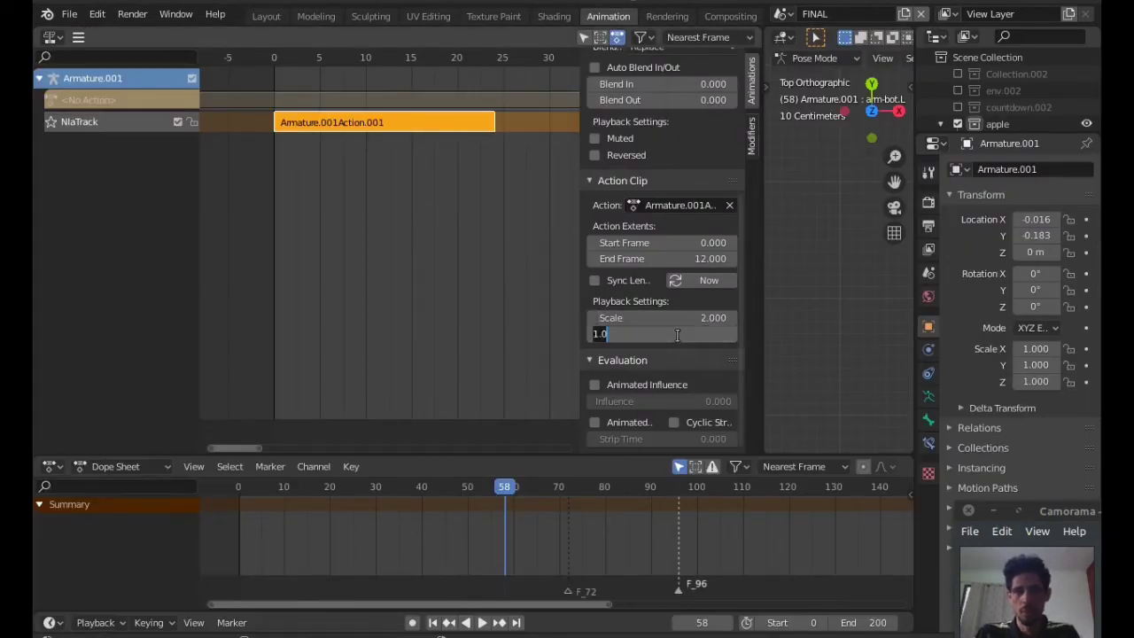
key(Return)
click(271, 16)
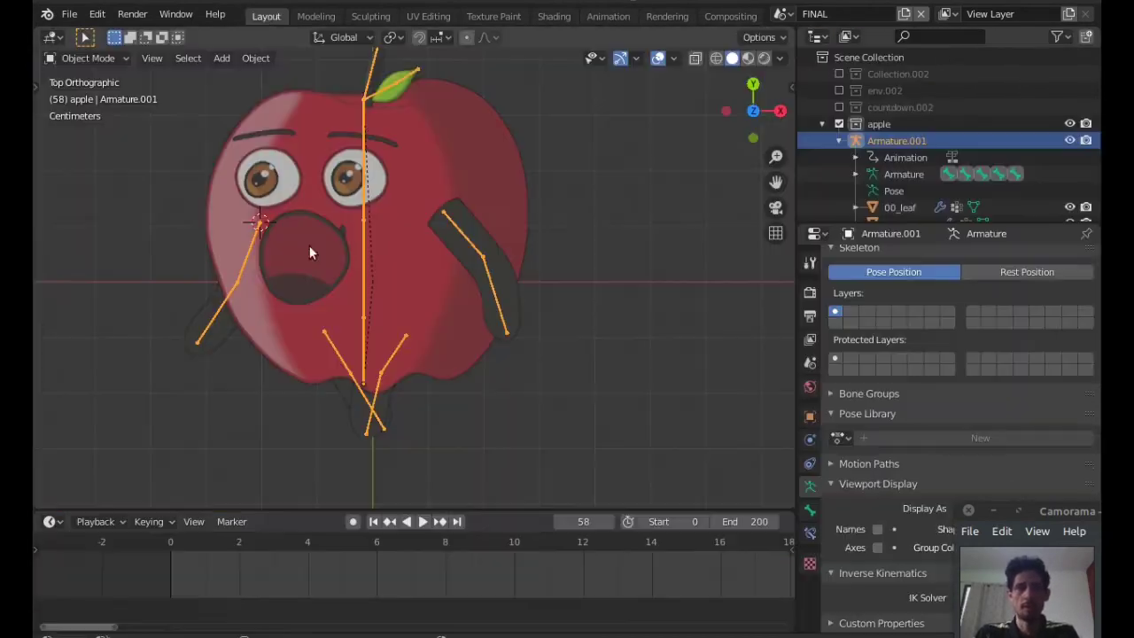
click(167, 543)
key(space)
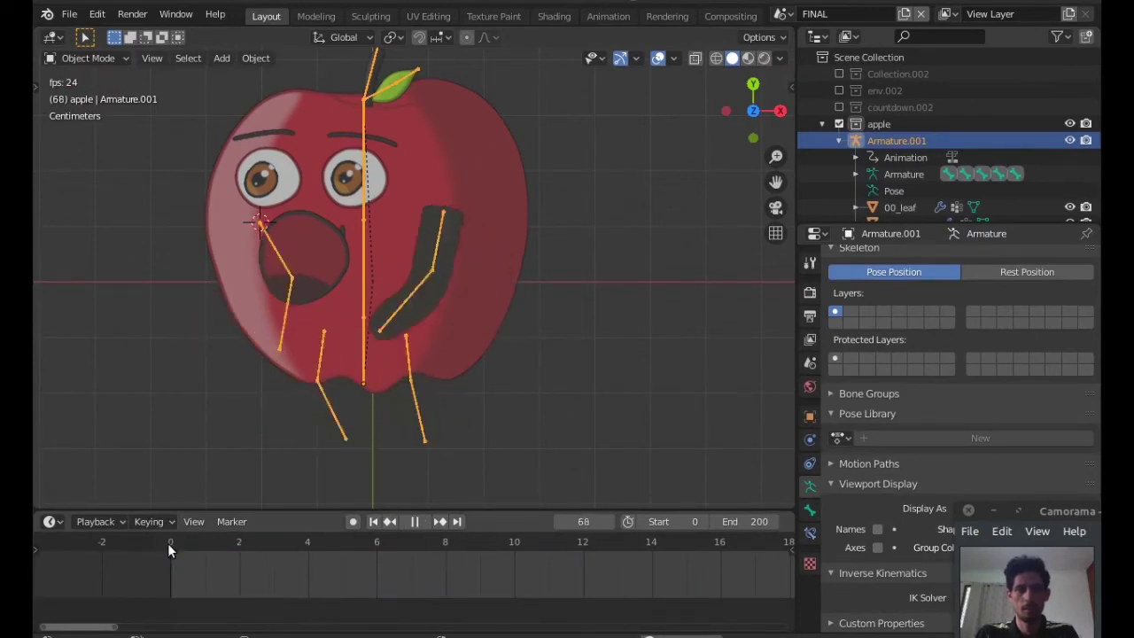
key(space)
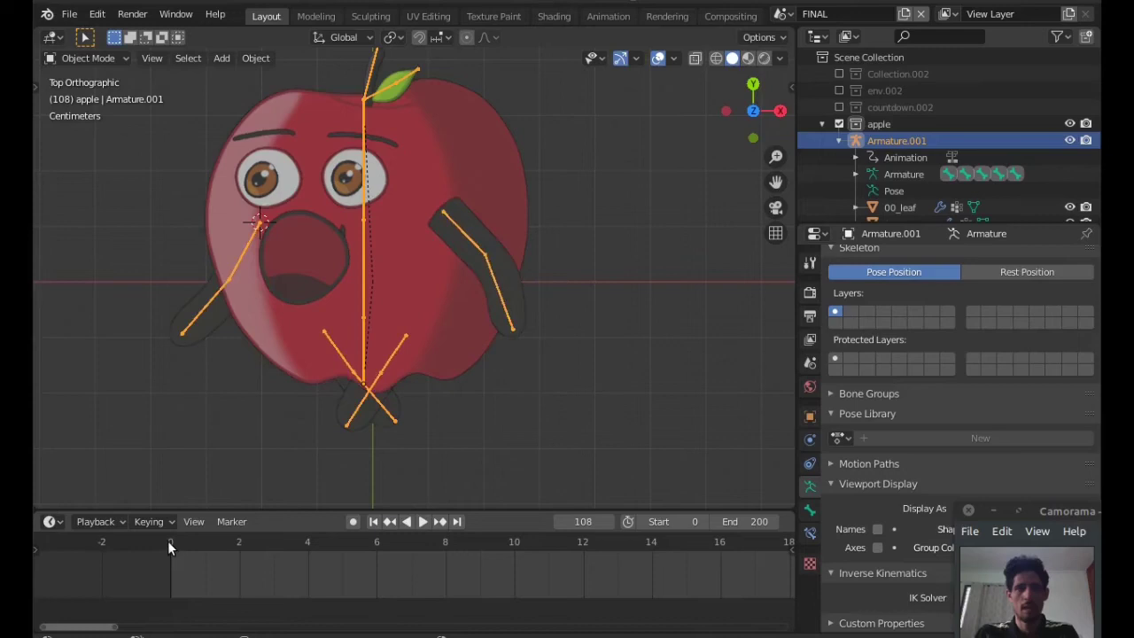
click(168, 542)
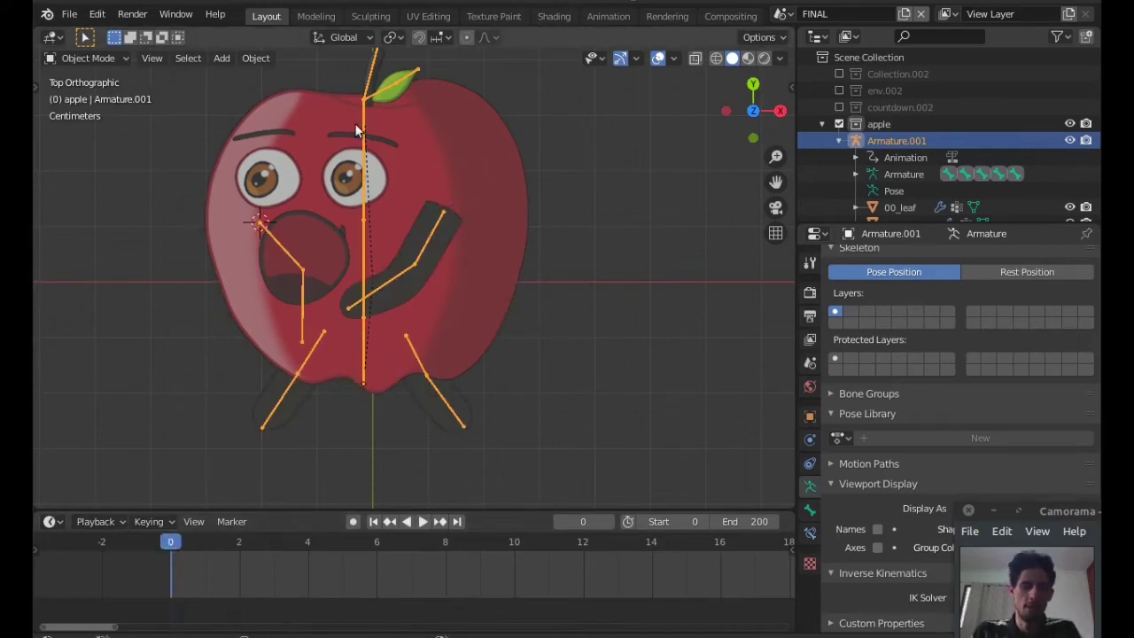
Open the NLA strip's walk action with Start Tweaking Strip Actions.
click(598, 16)
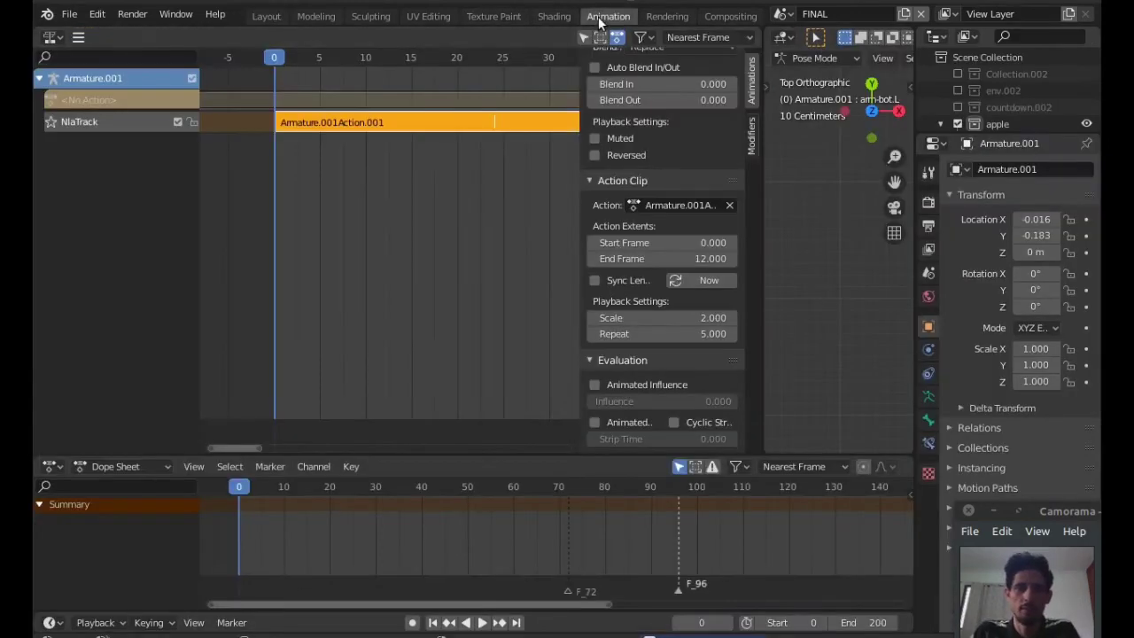
right_click(342, 128)
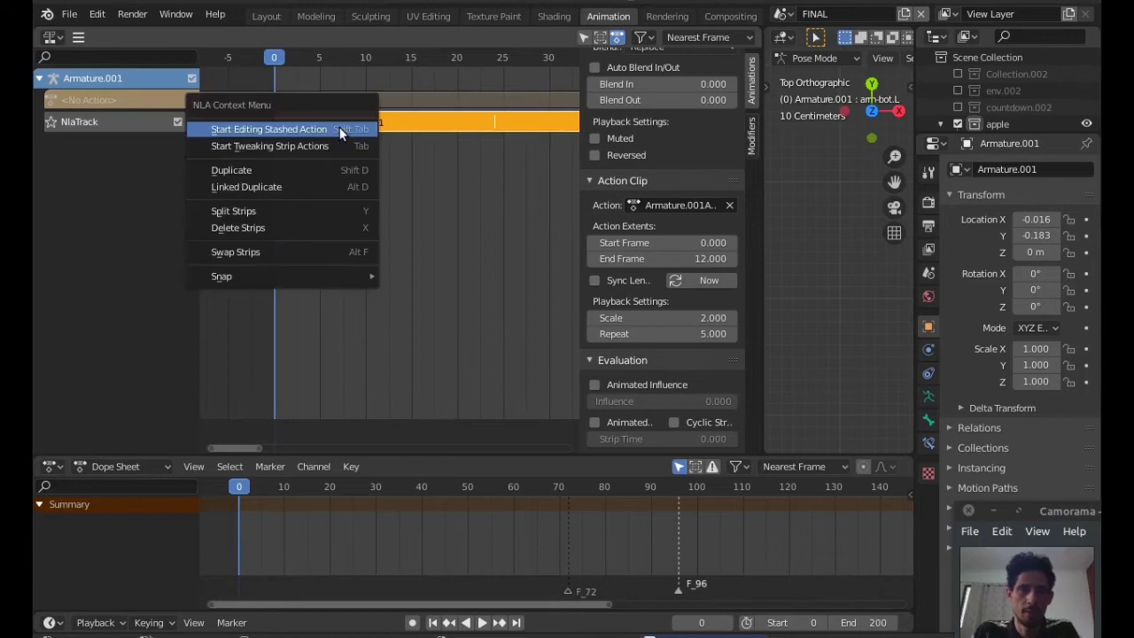
click(342, 131)
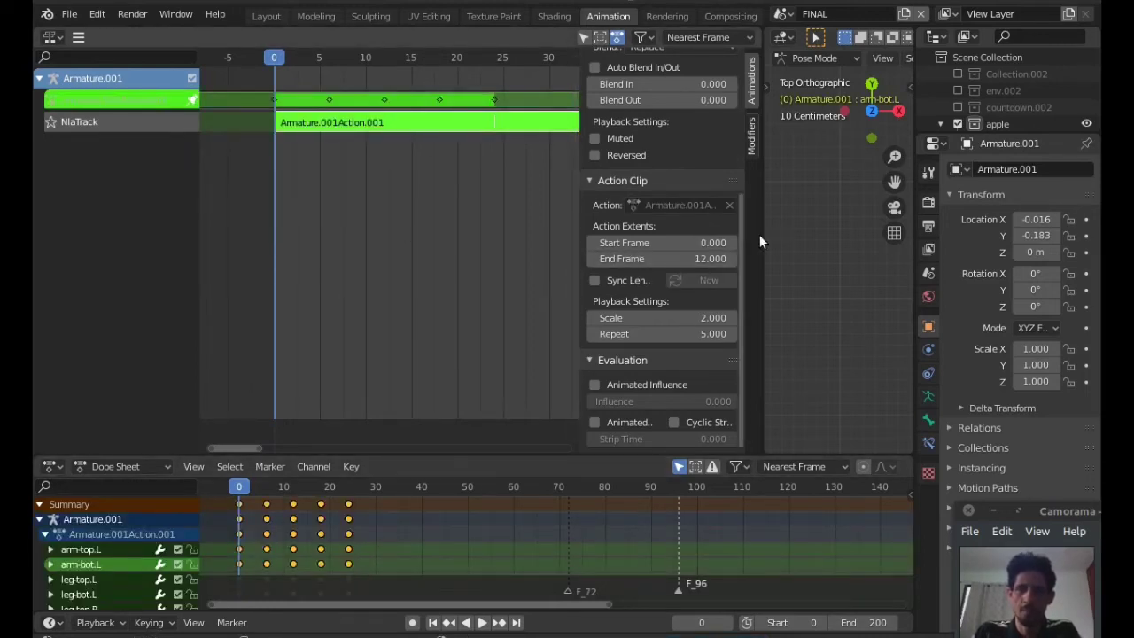
drag(762, 235, 415, 237)
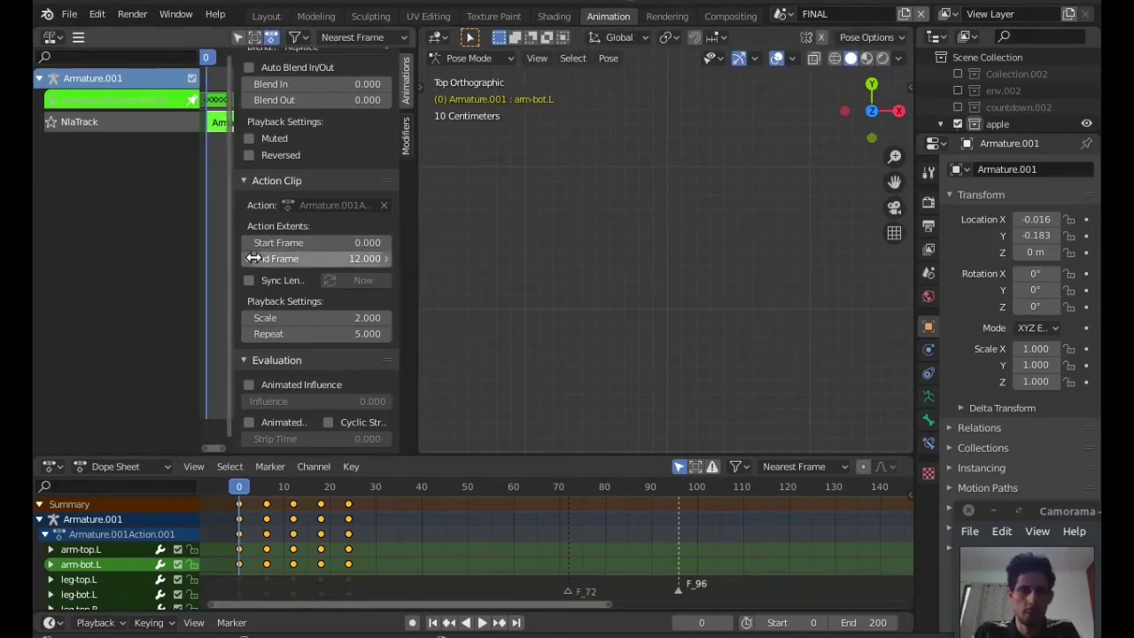
key(n)
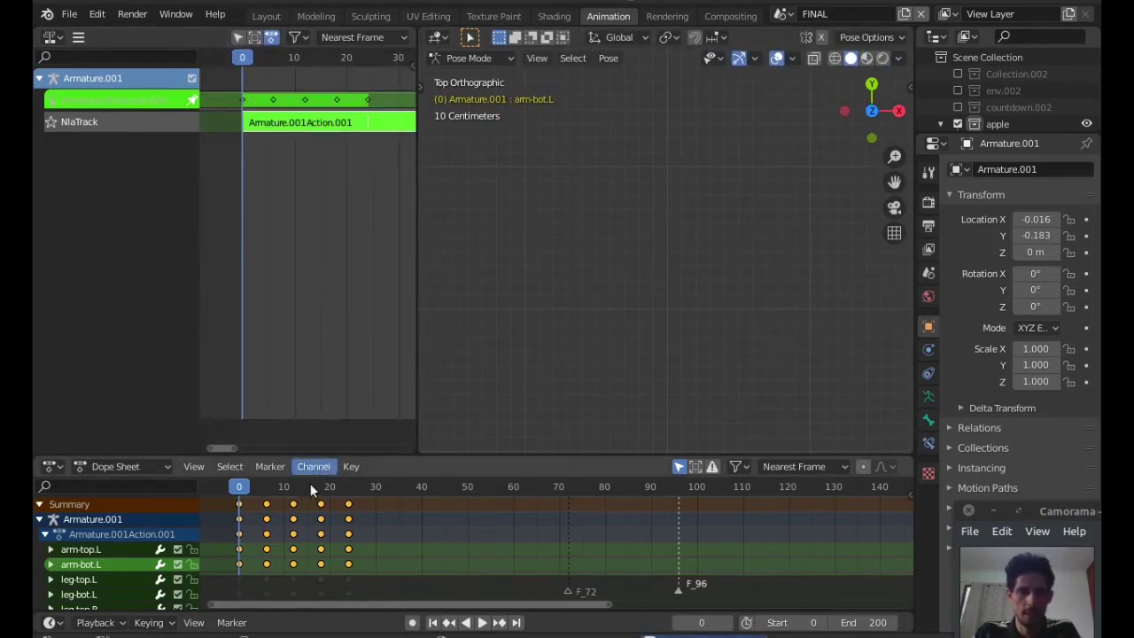
scroll(316, 488, up, 5)
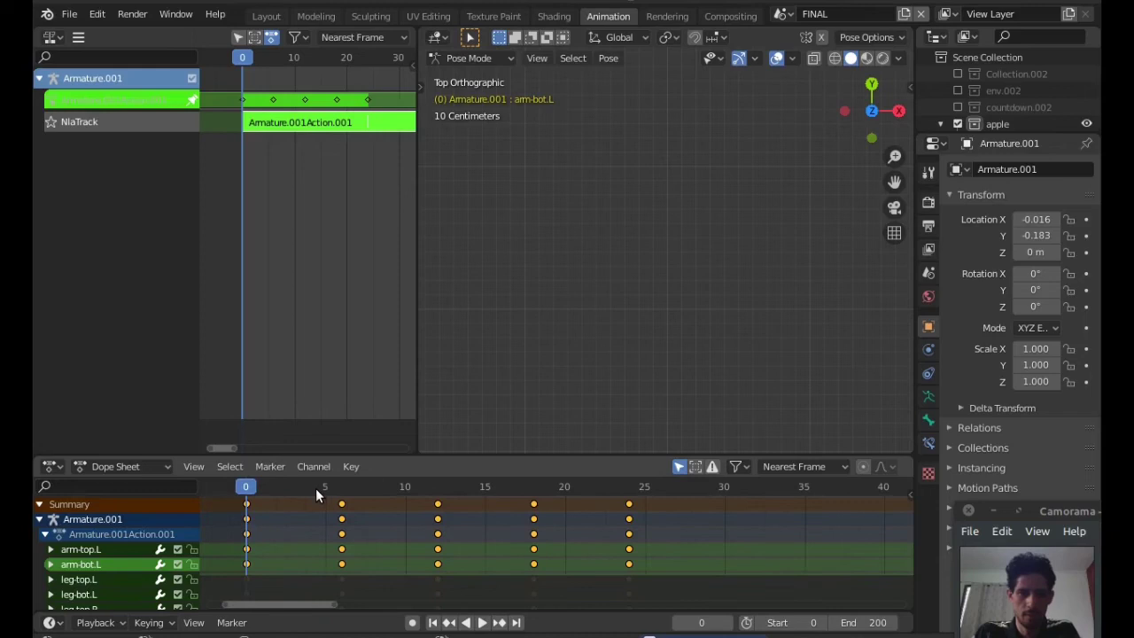
ctrl+scroll(316, 488, left, 3)
key(n)
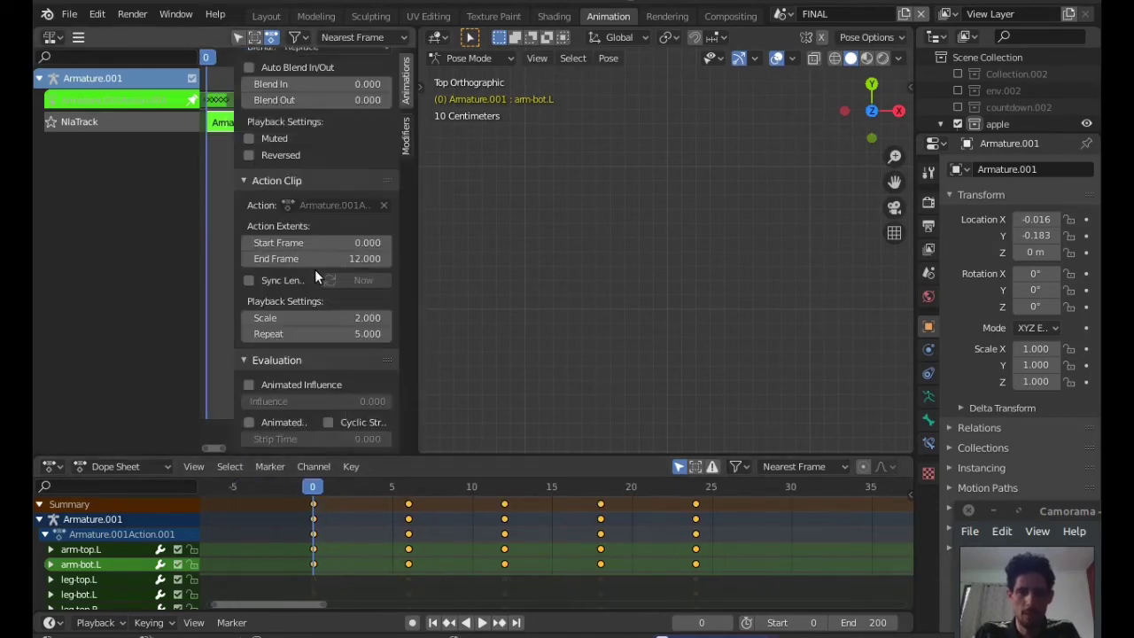
Set the strip's Repeat to 1 and its End Frame to 12.
click(303, 335)
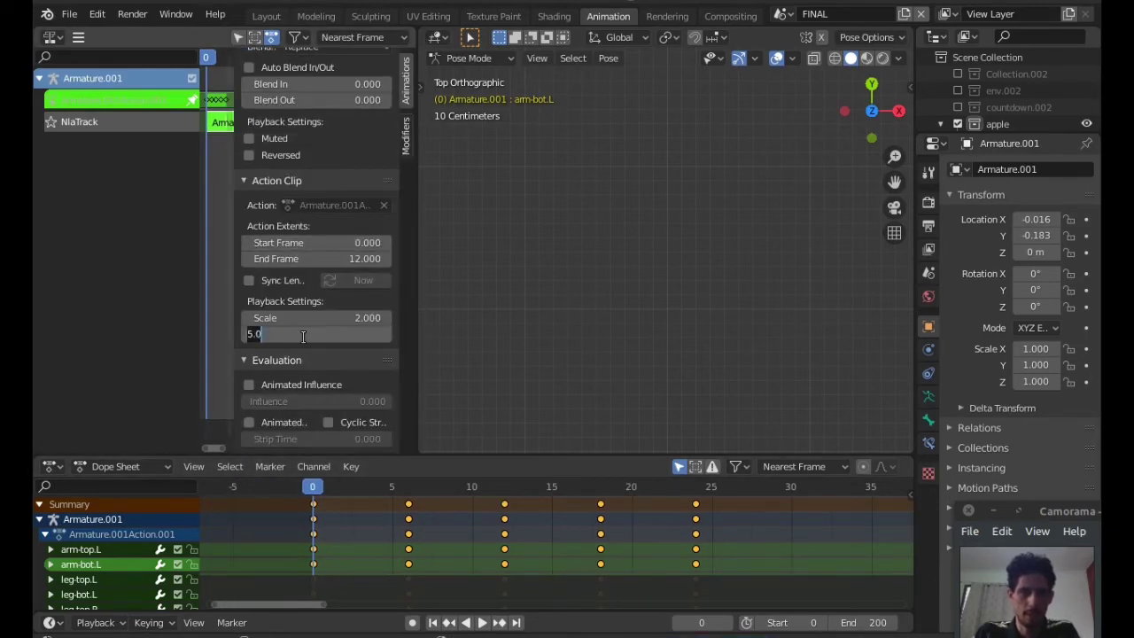
text(1)
key(Return)
scroll(373, 113, up, 6)
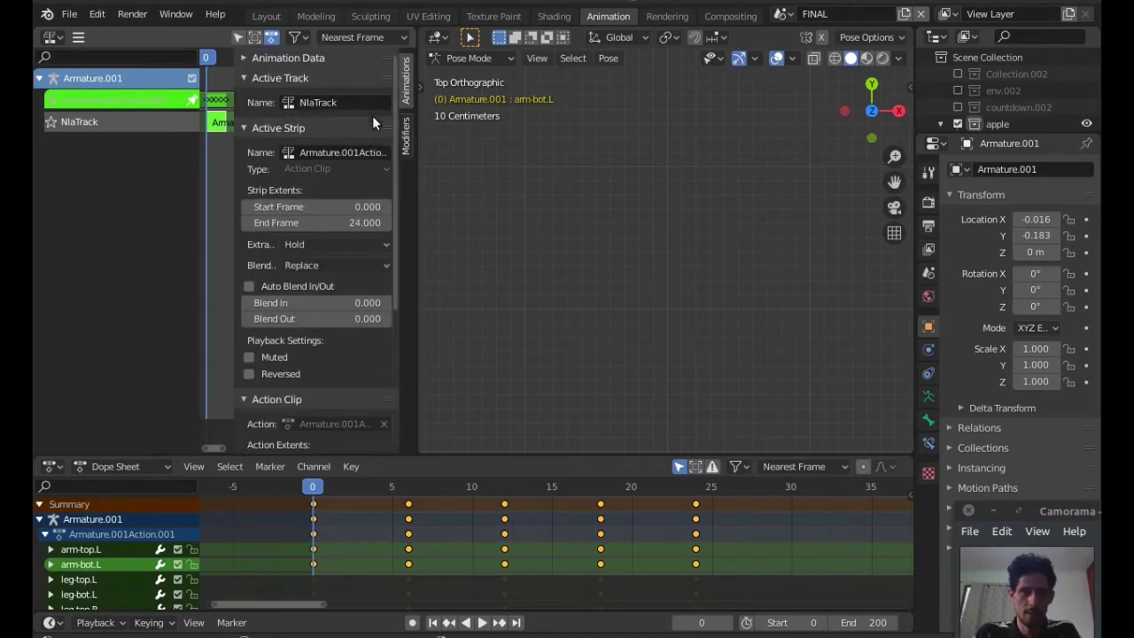
click(342, 218)
text(12)
key(Return)
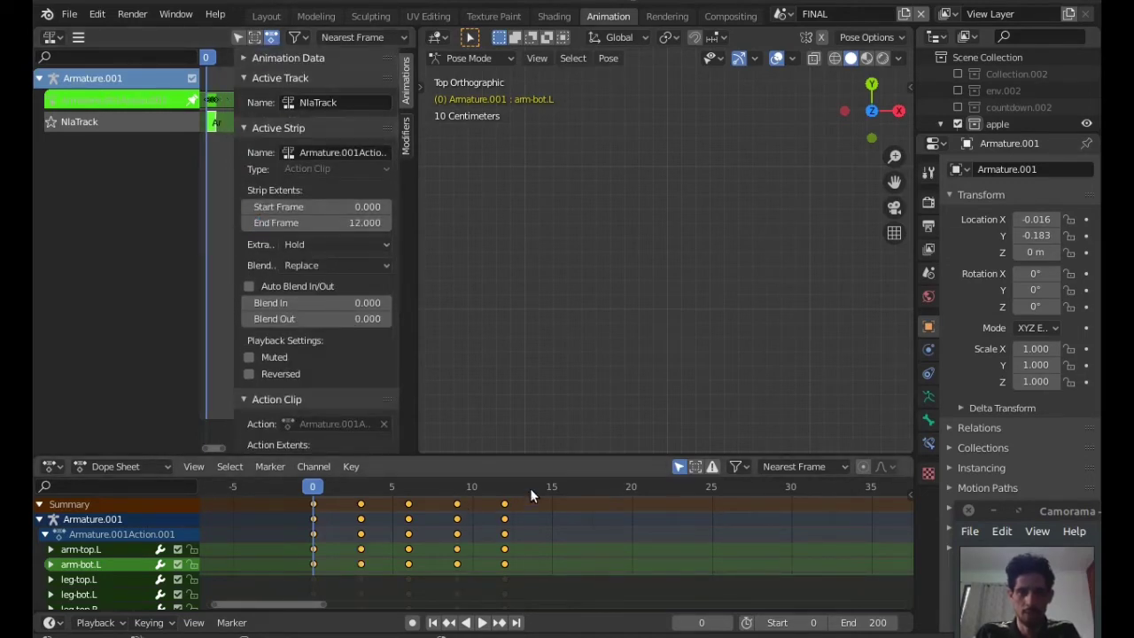
scroll(517, 524, up, 5)
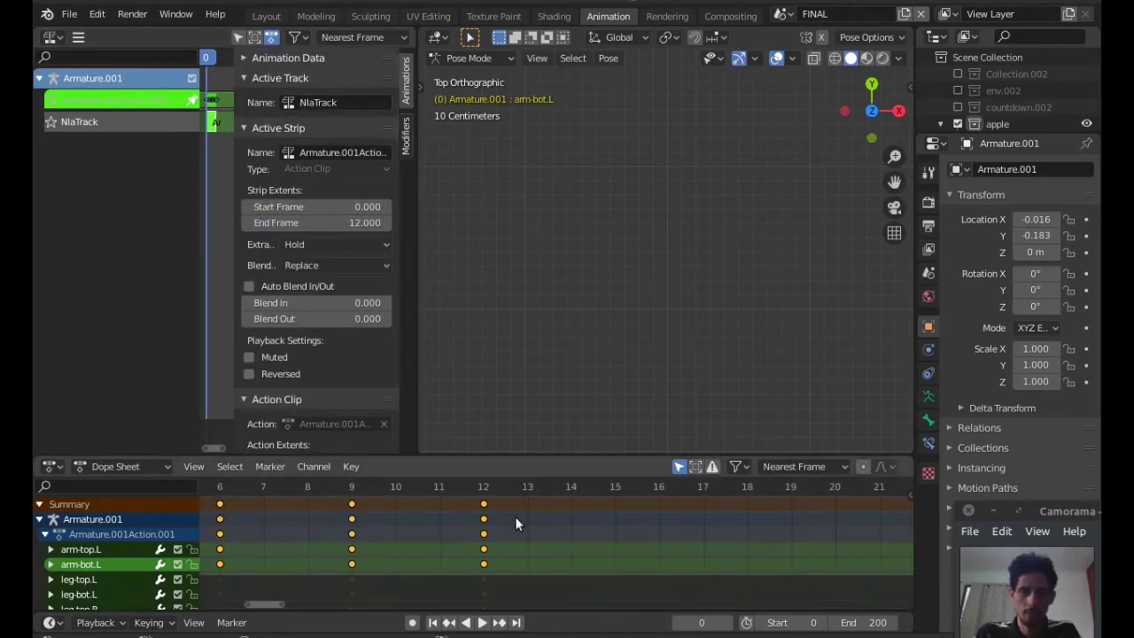
ctrl+scroll(515, 523, up, 6)
scroll(514, 523, down, 2)
scroll(514, 517, down, 1)
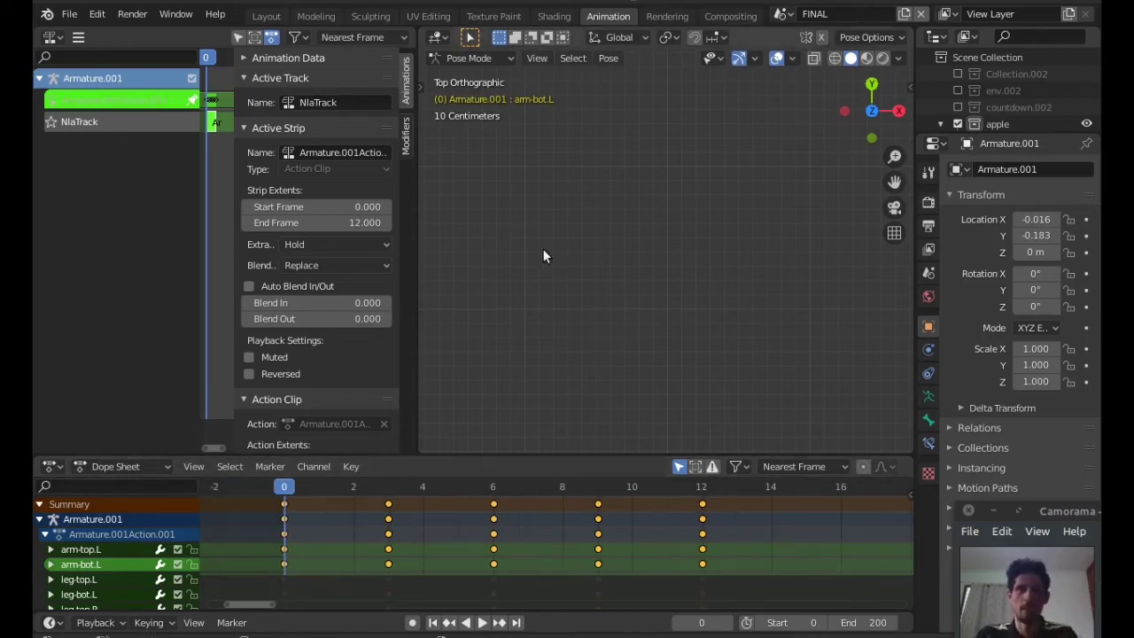
scroll(542, 252, down, 3)
scroll(530, 314, up, 4)
Switch viewport shading colour to Texture and move to frame 6.
scroll(527, 331, up, 2)
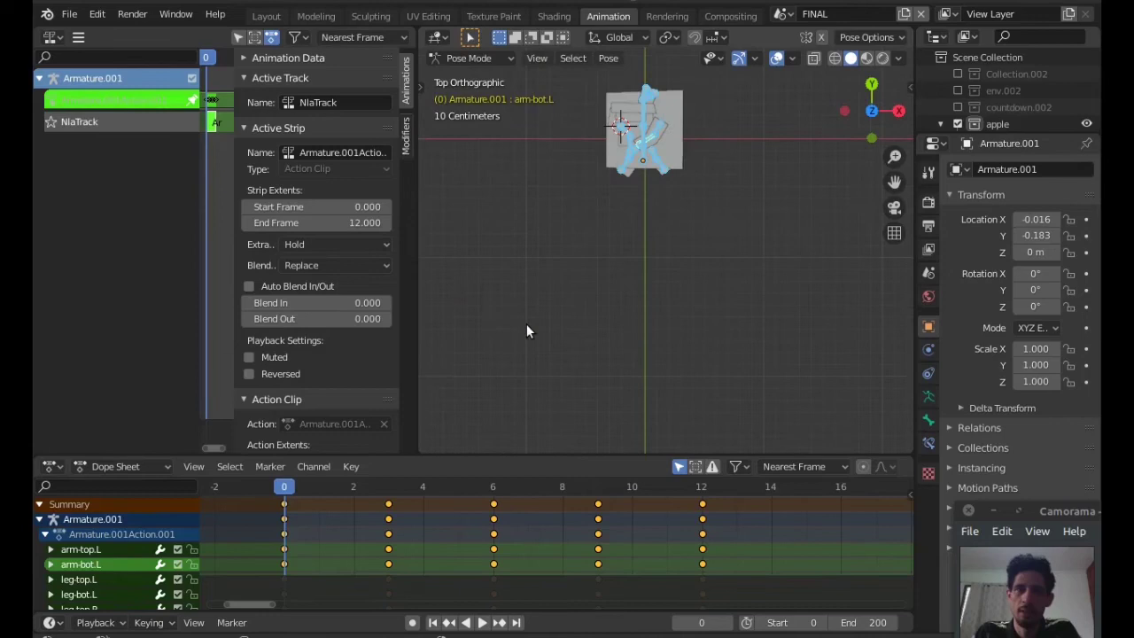
click(898, 57)
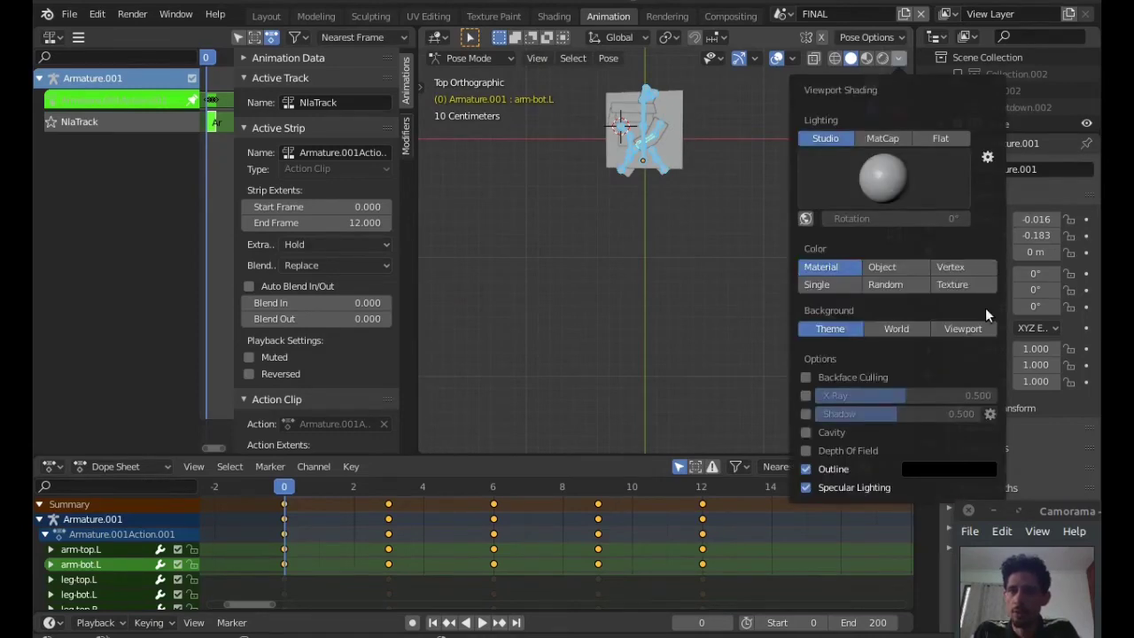
click(961, 282)
scroll(676, 152, up, 6)
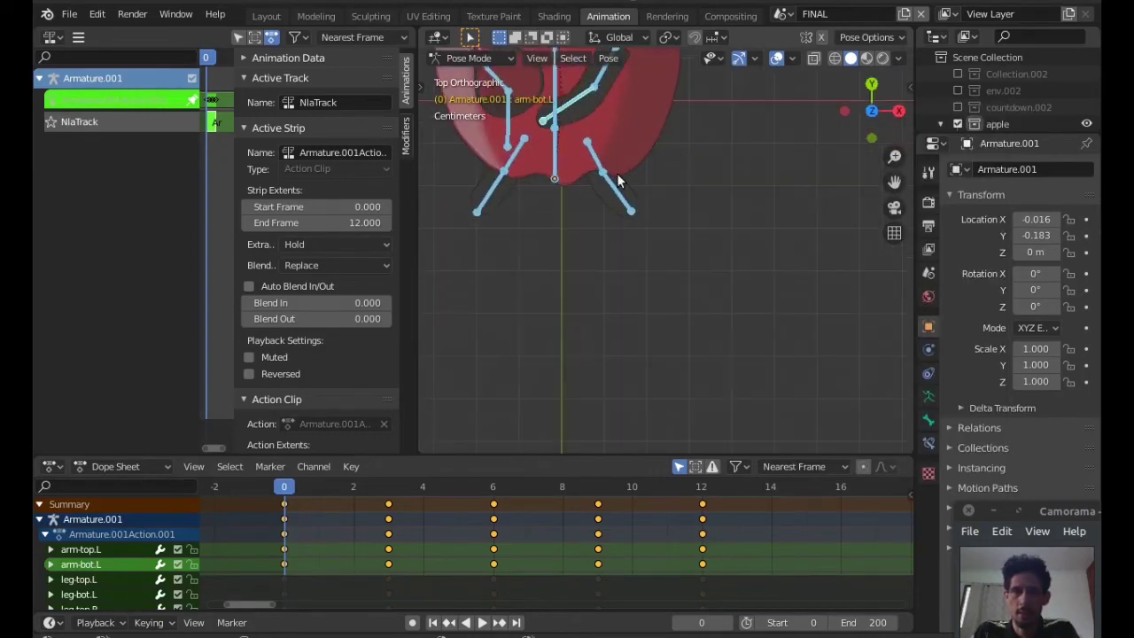
shift+middle_drag(617, 173, 680, 295)
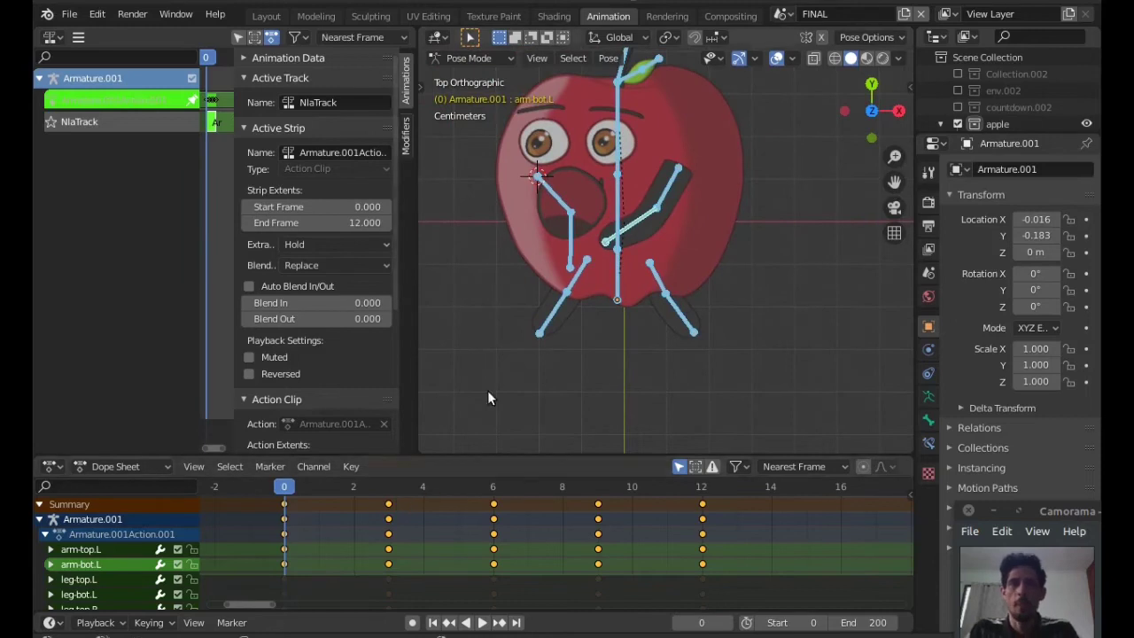
drag(383, 487, 499, 501)
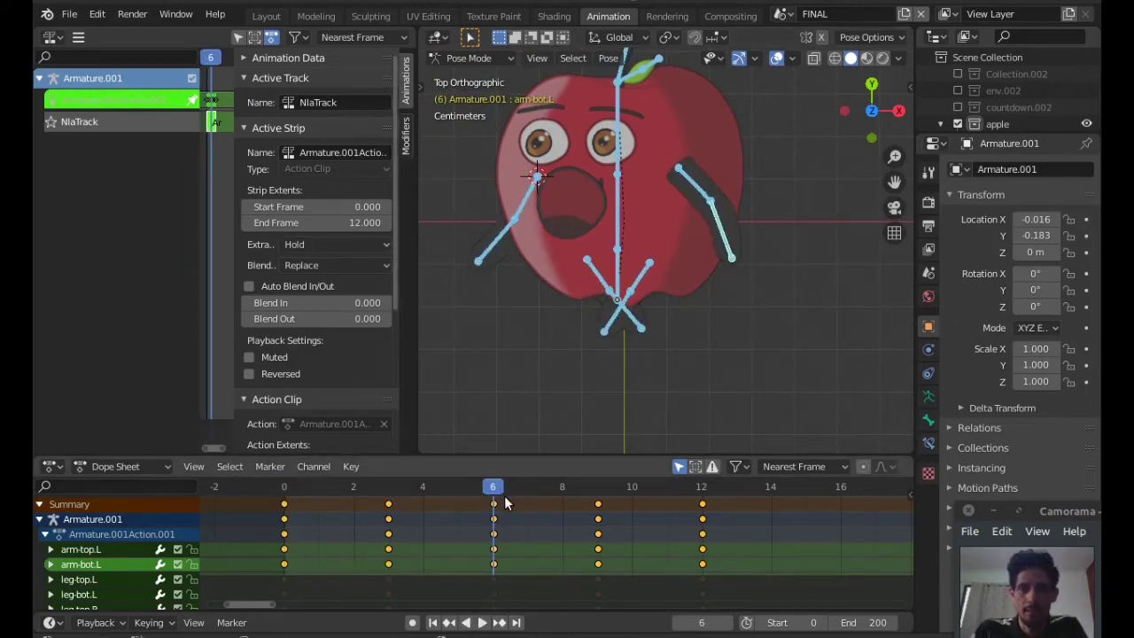
Rotate the arm-bot.L and arm-top.L bones into a new pose.
click(722, 239)
key(r)
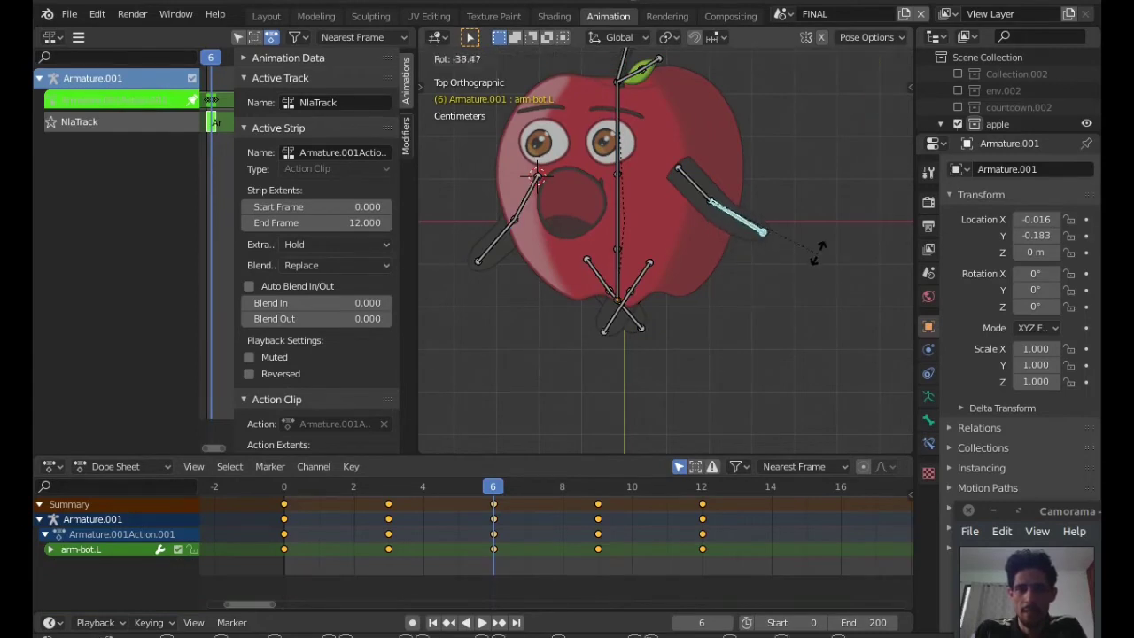
click(809, 288)
click(708, 185)
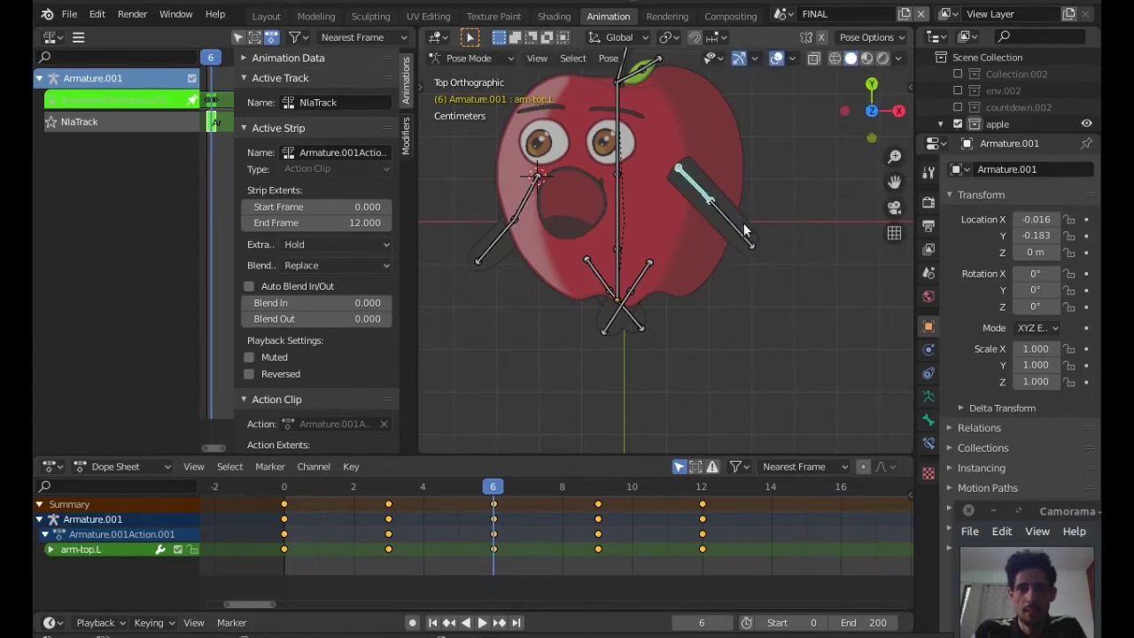
key(r)
click(770, 221)
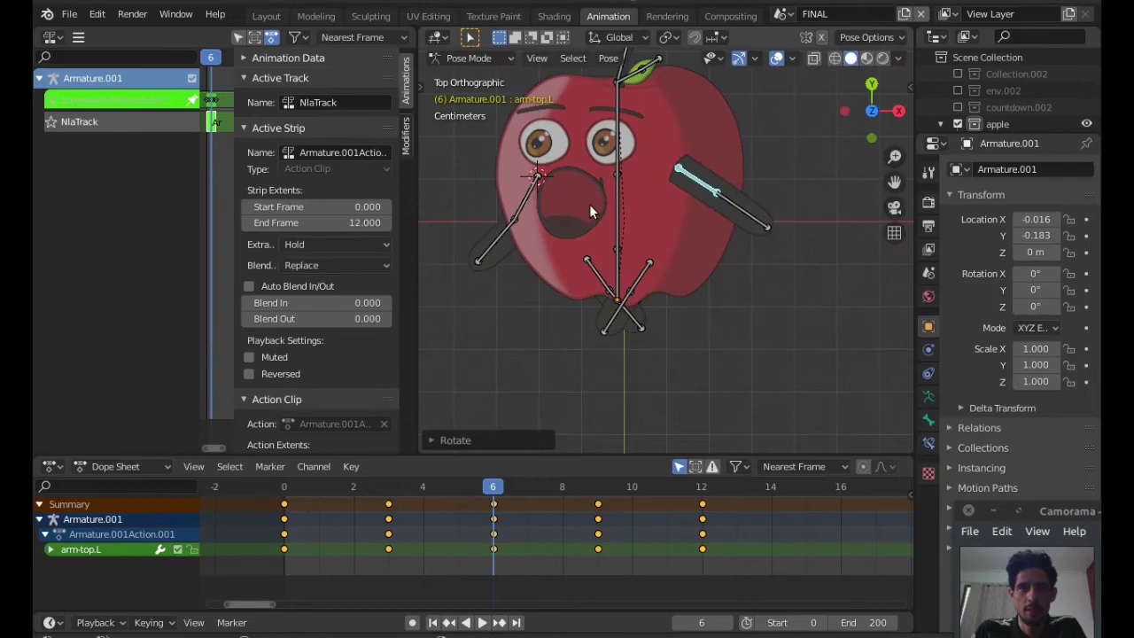
Swing arm-bot.R out to the side and bend arm-bot.L down.
click(500, 232)
key(r)
click(478, 232)
key(r)
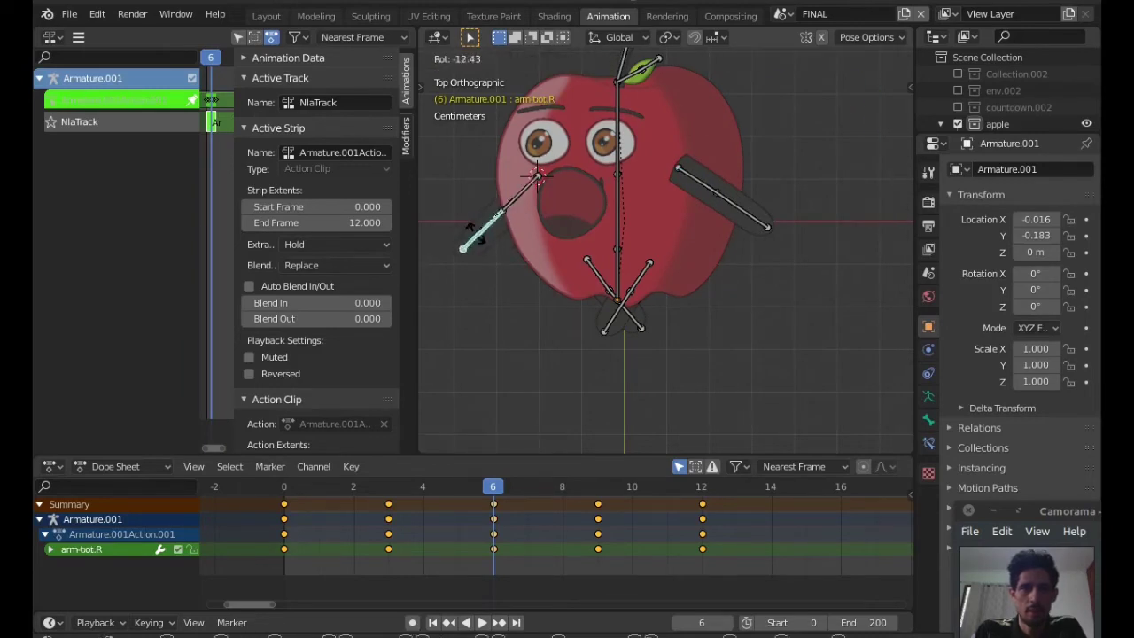
click(452, 232)
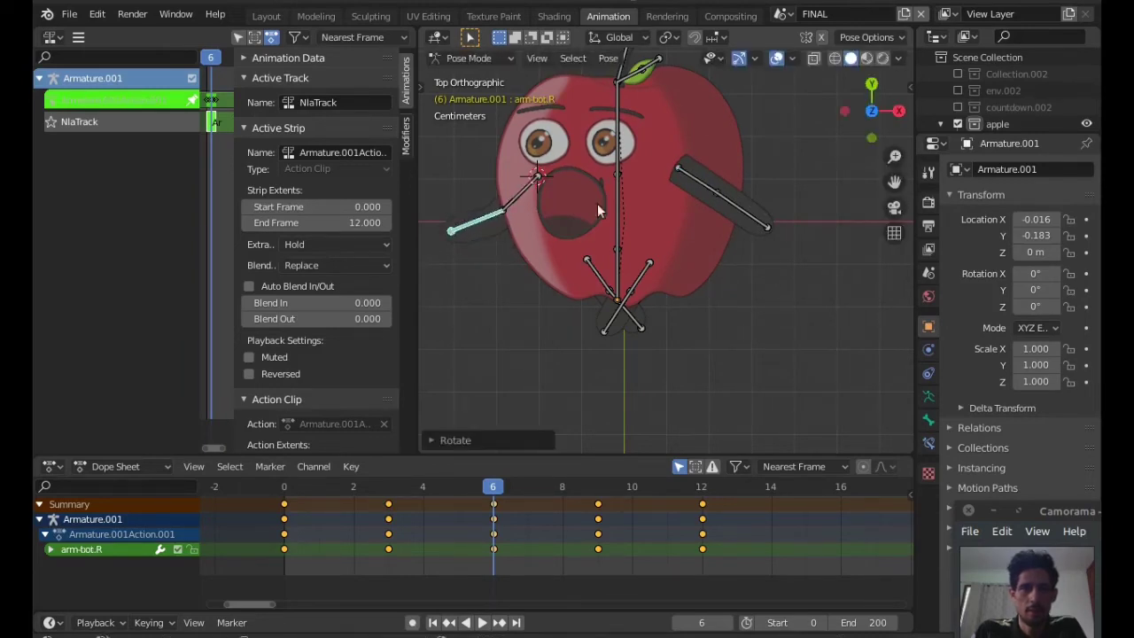
click(772, 227)
key(r)
click(755, 246)
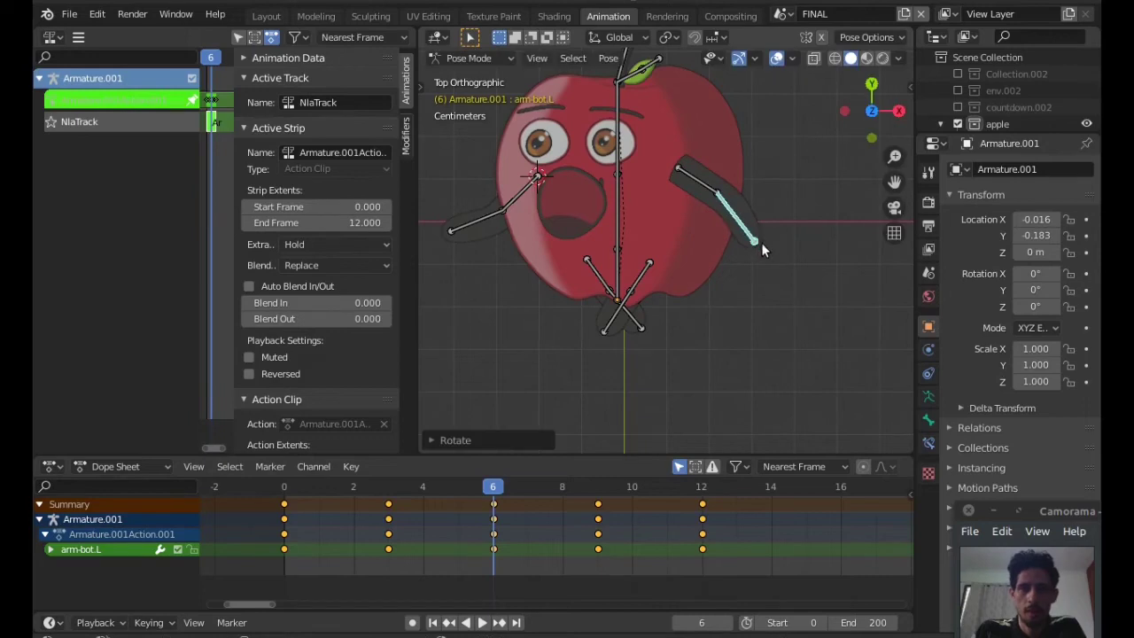
key(r)
Key all four arm bones at frame 6 with Whole Character (Selected bones only).
click(763, 244)
click(699, 180)
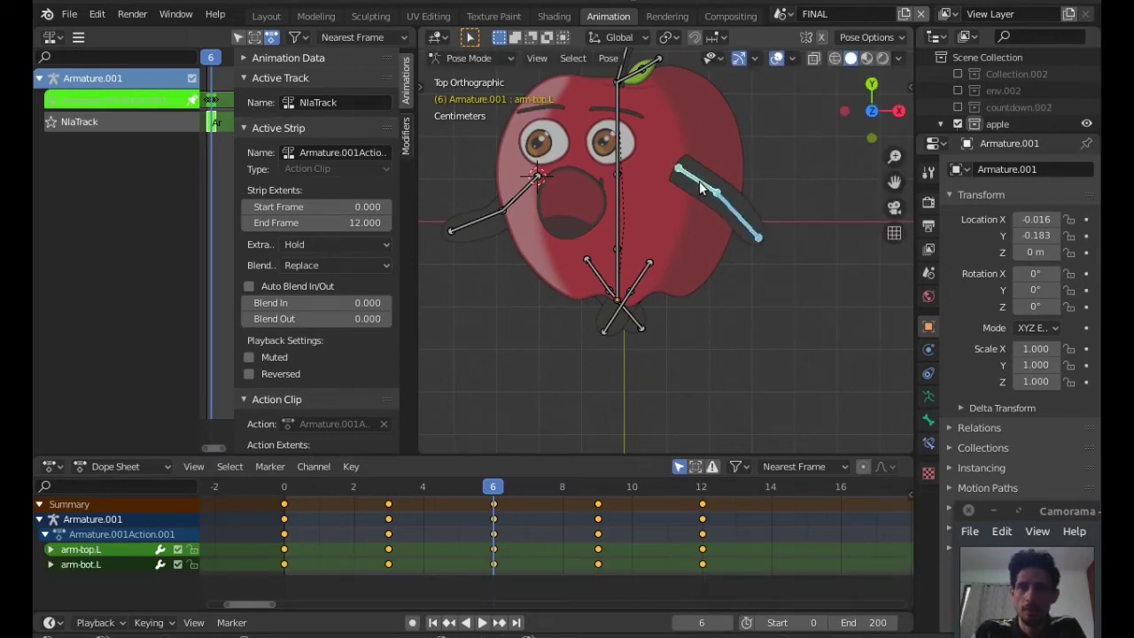
shift+click(514, 191)
shift+click(495, 208)
key(i)
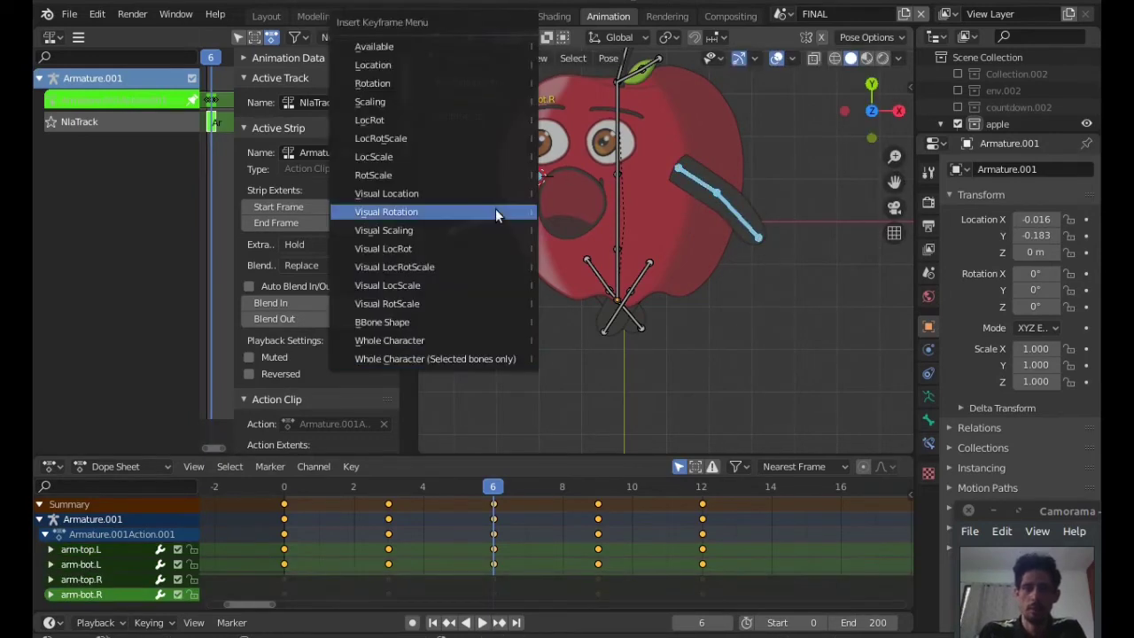
click(486, 359)
Play and scrub the timeline to check the new arm poses.
key(space)
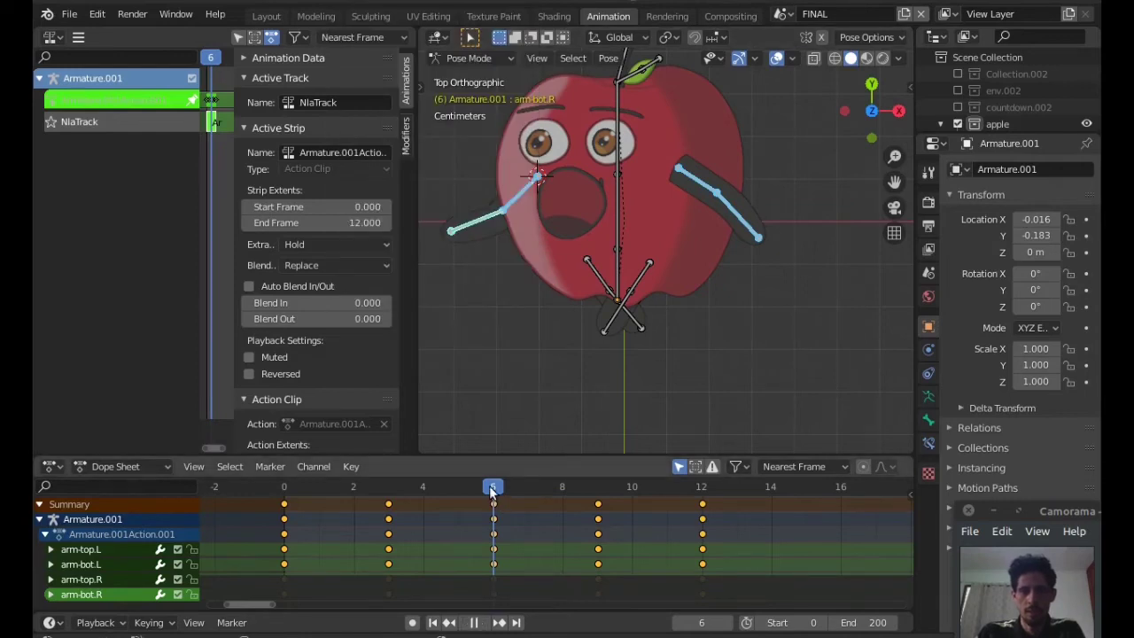
click(441, 487)
drag(440, 487, 352, 530)
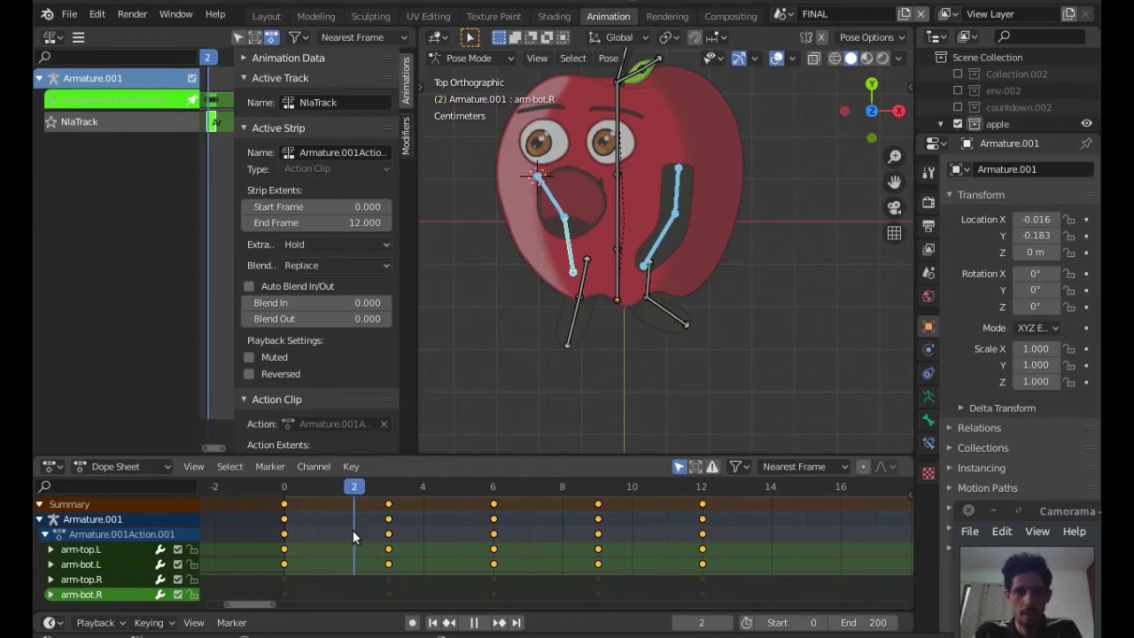
key(space)
Leave tweak mode and set the strip End Frame to 24, keeping the action ending at 12.
key(Tab)
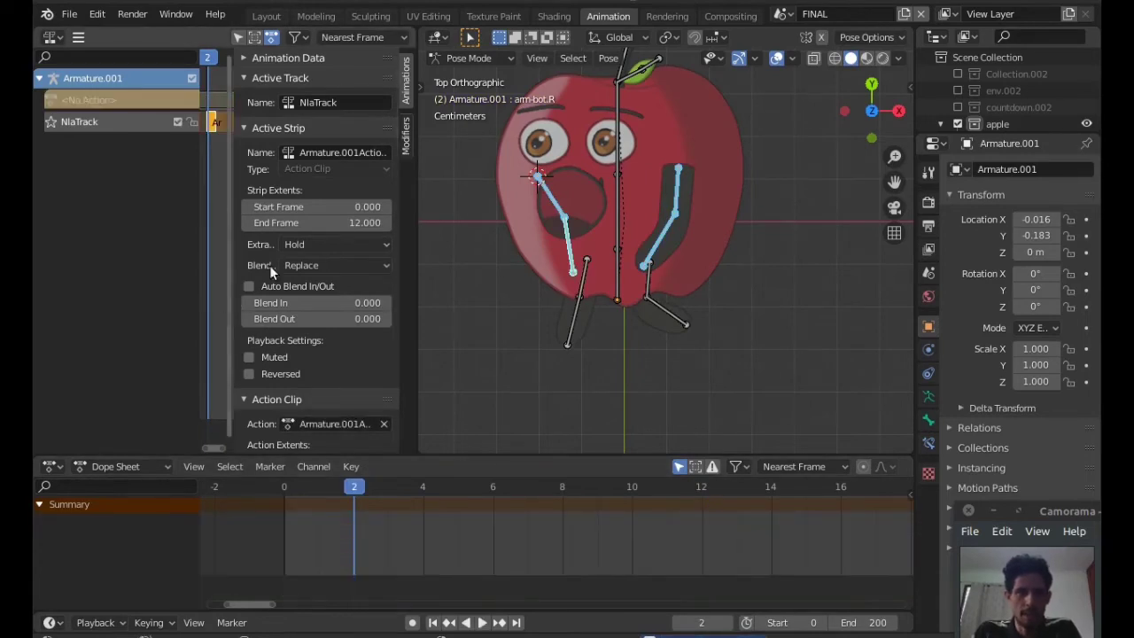
drag(419, 299, 561, 296)
click(461, 223)
text(24)
key(Return)
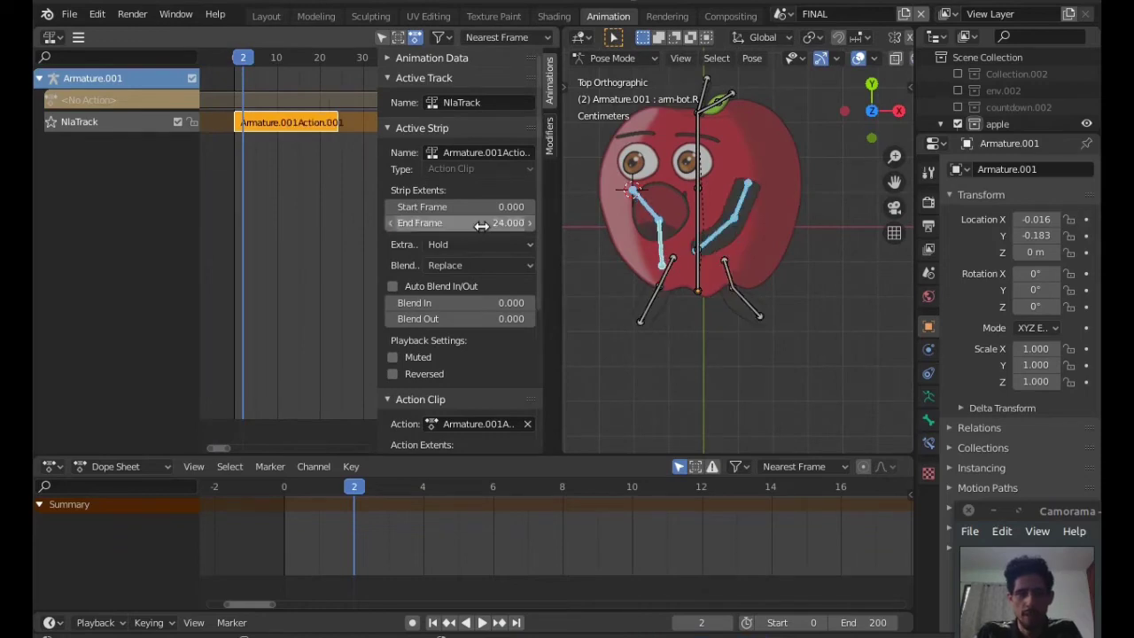
scroll(493, 286, down, 3)
scroll(494, 287, down, 3)
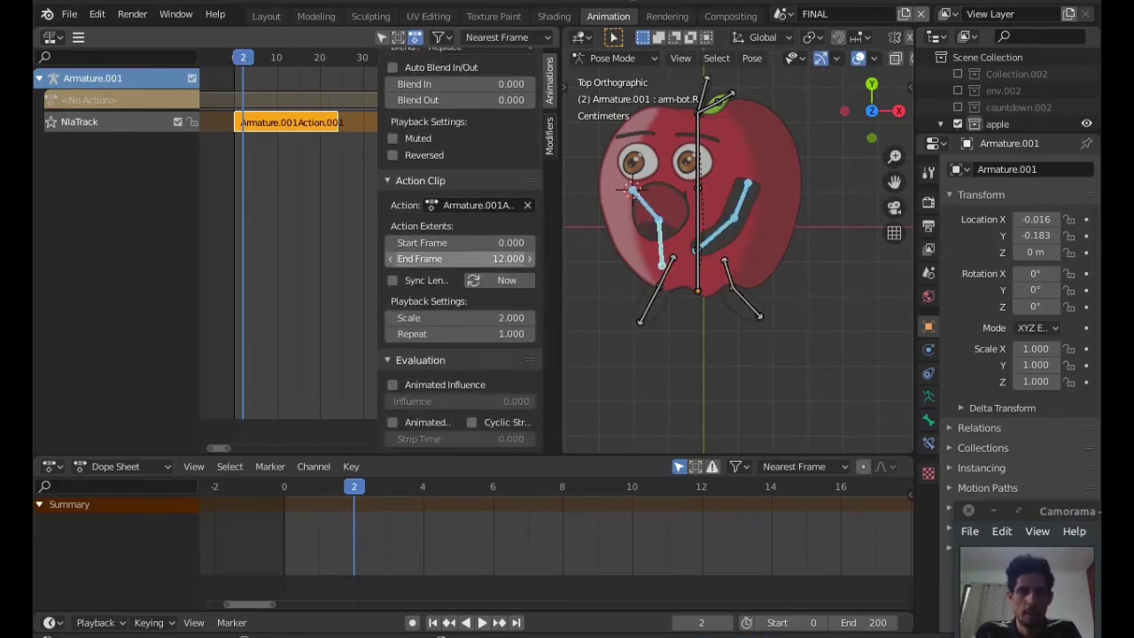
click(460, 258)
key(Escape)
Set the strip to repeat 5 times and play the walk cycle in Layout.
click(460, 333)
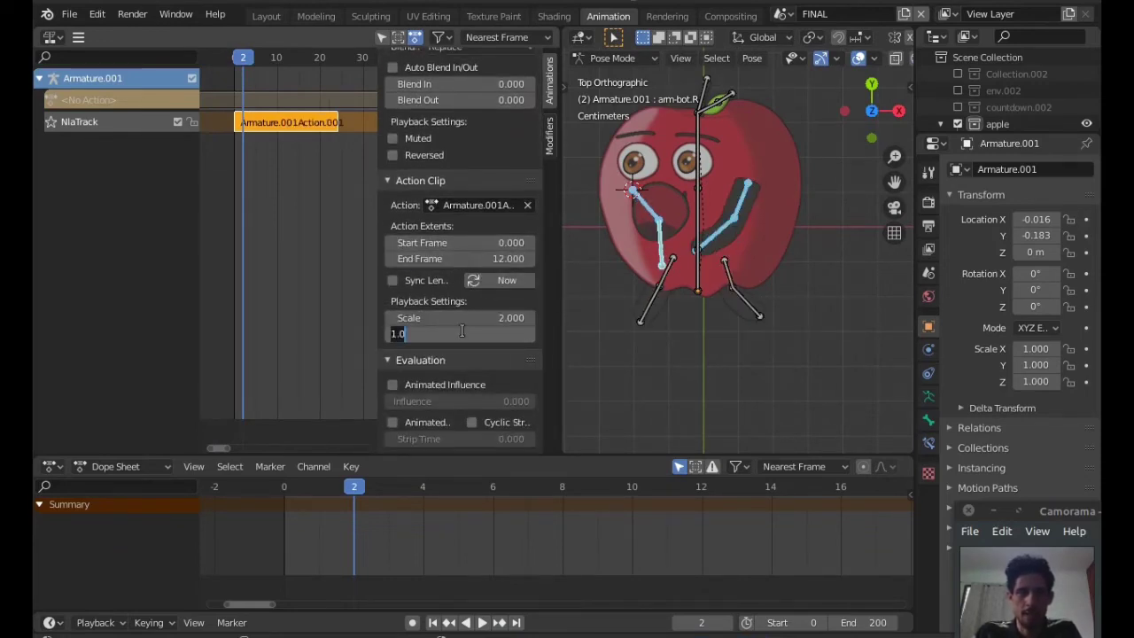
text(5)
key(Return)
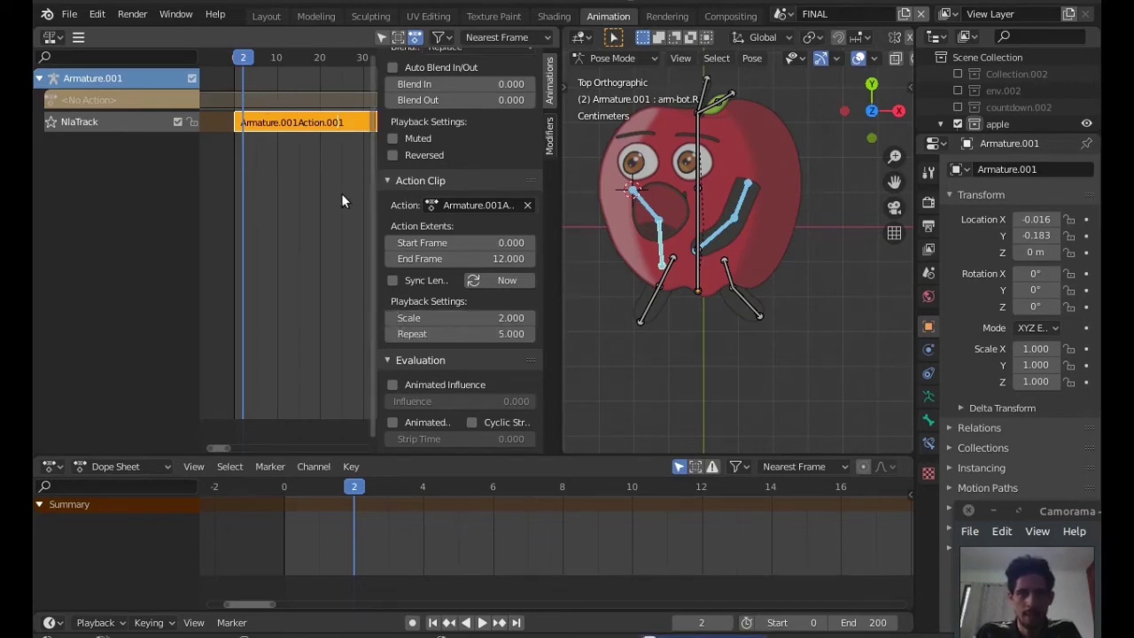
key(n)
click(266, 16)
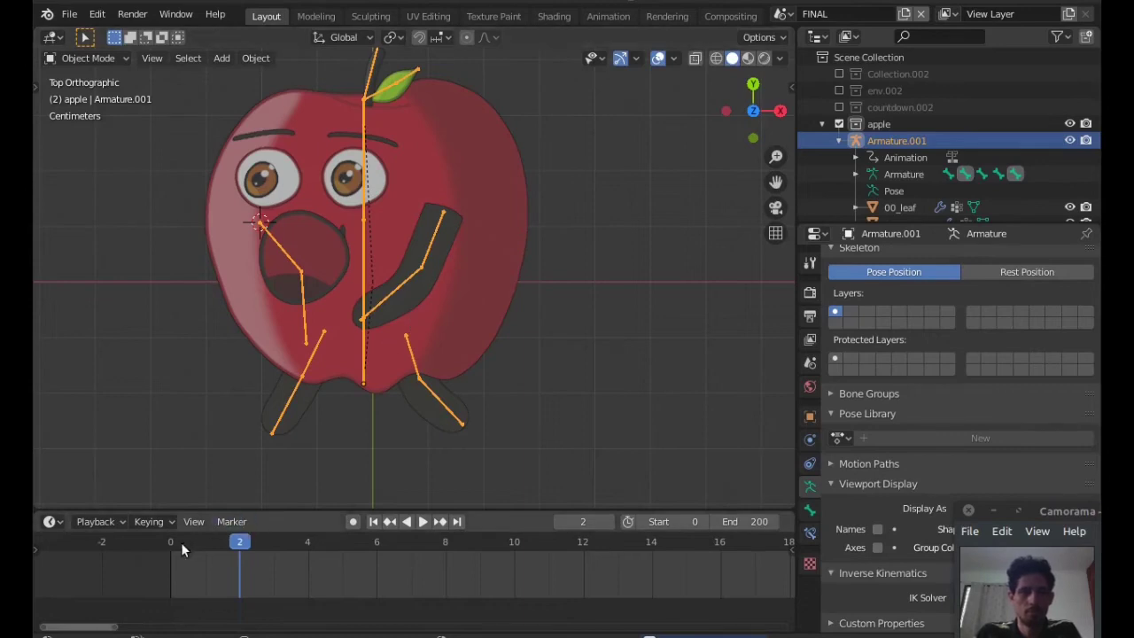
key(space)
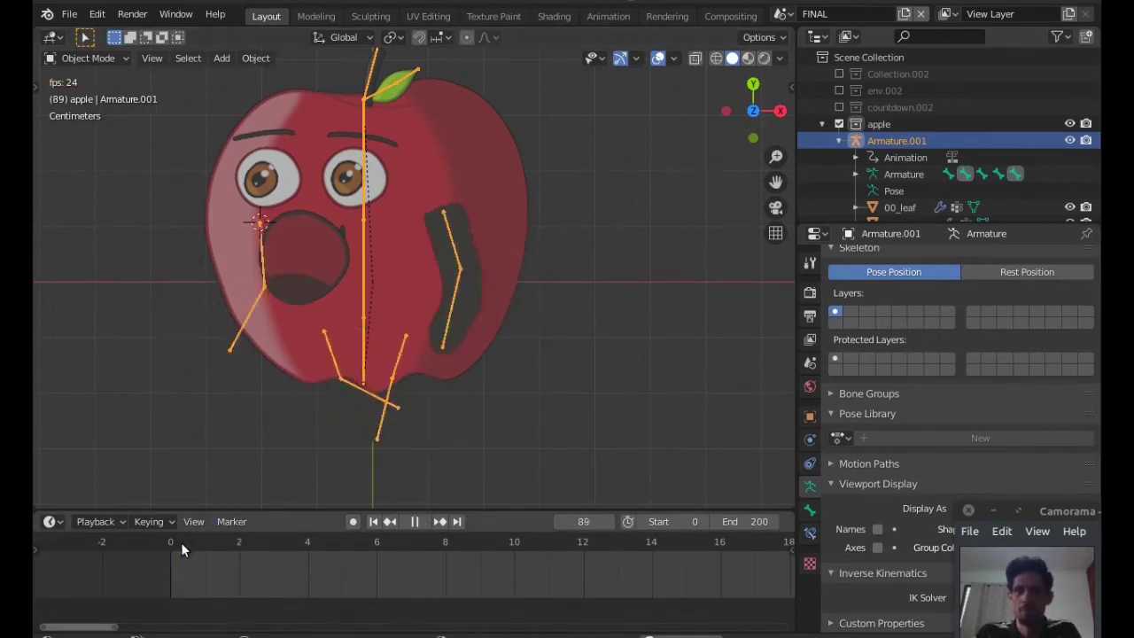
key(space)
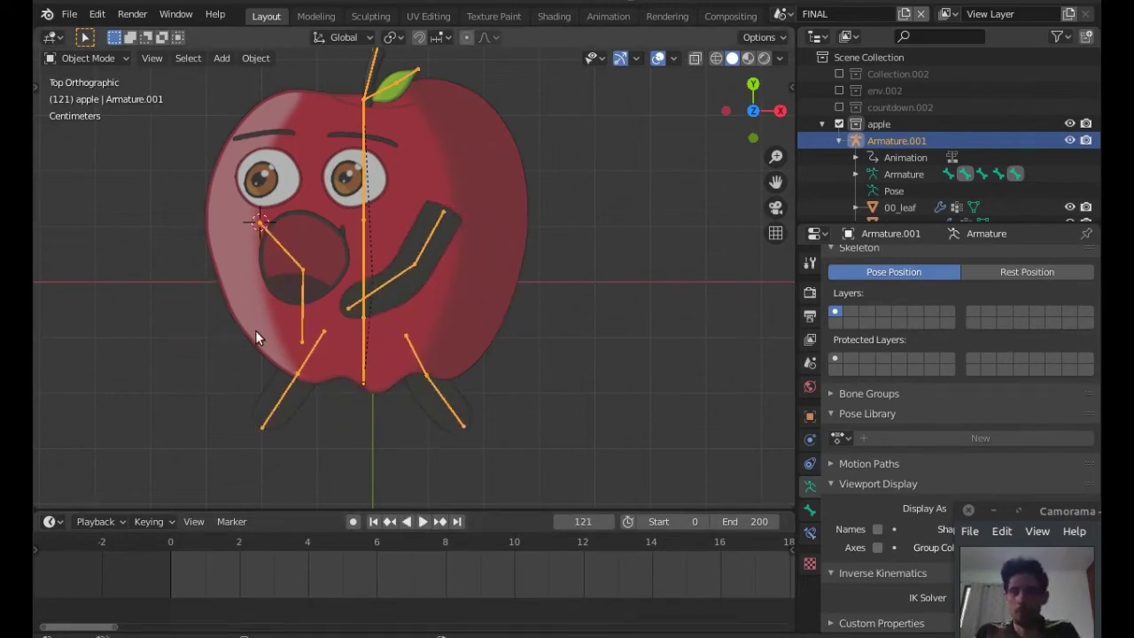
In the Animation workspace, exit tweak mode and set the strip's Repeat to 1.
click(608, 16)
key(Tab)
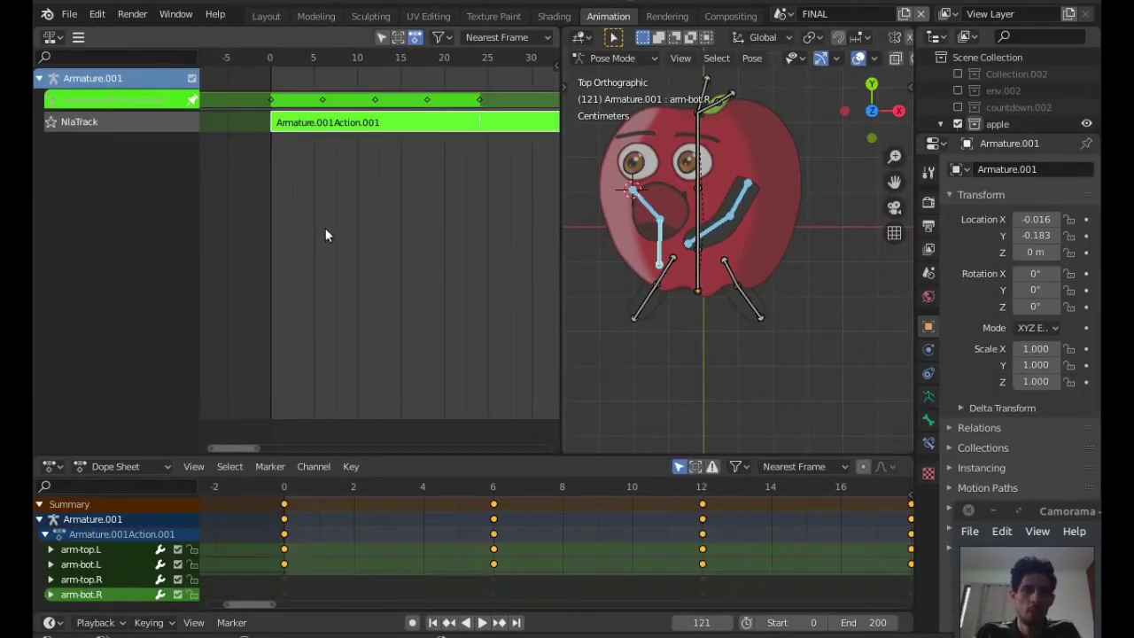
key(Tab)
key(n)
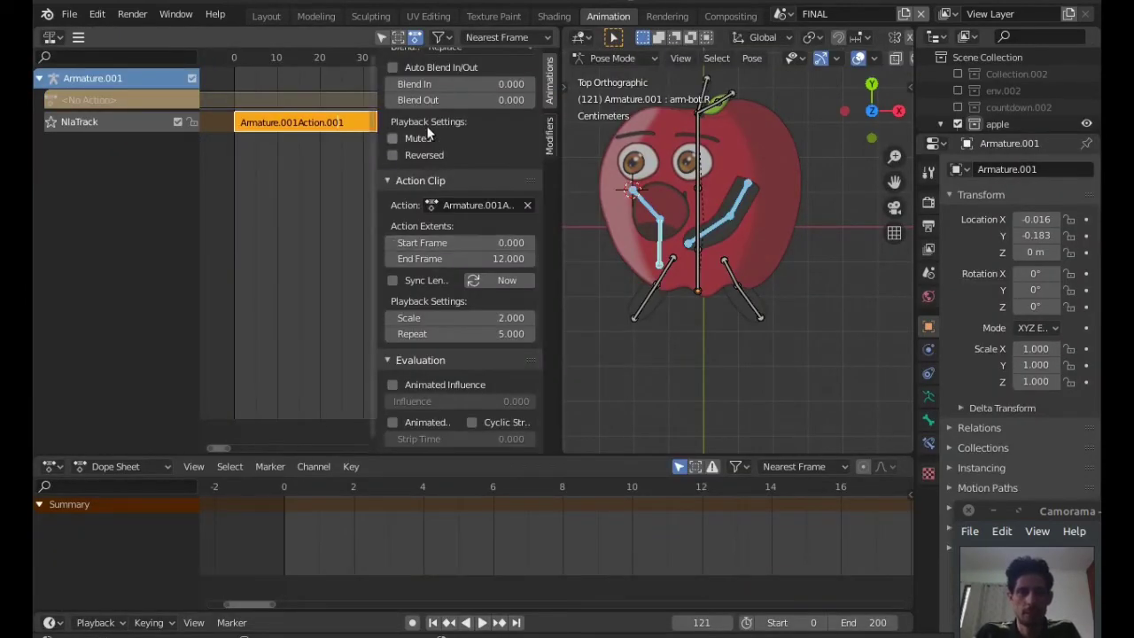
scroll(444, 130, up, 5)
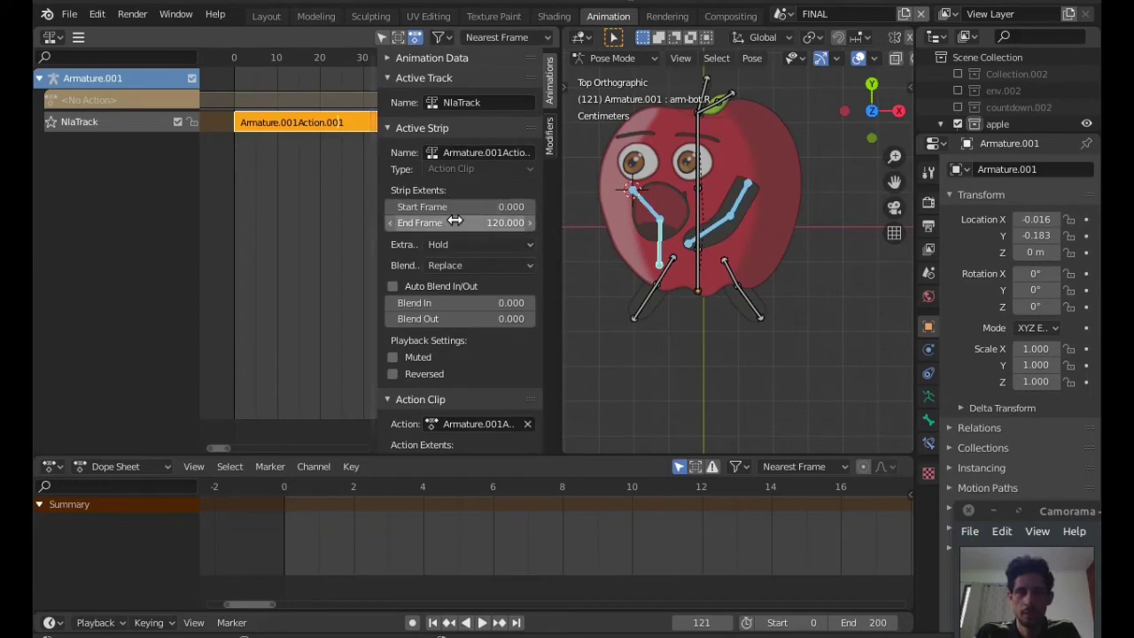
scroll(454, 218, down, 5)
click(471, 334)
text(1)
key(Return)
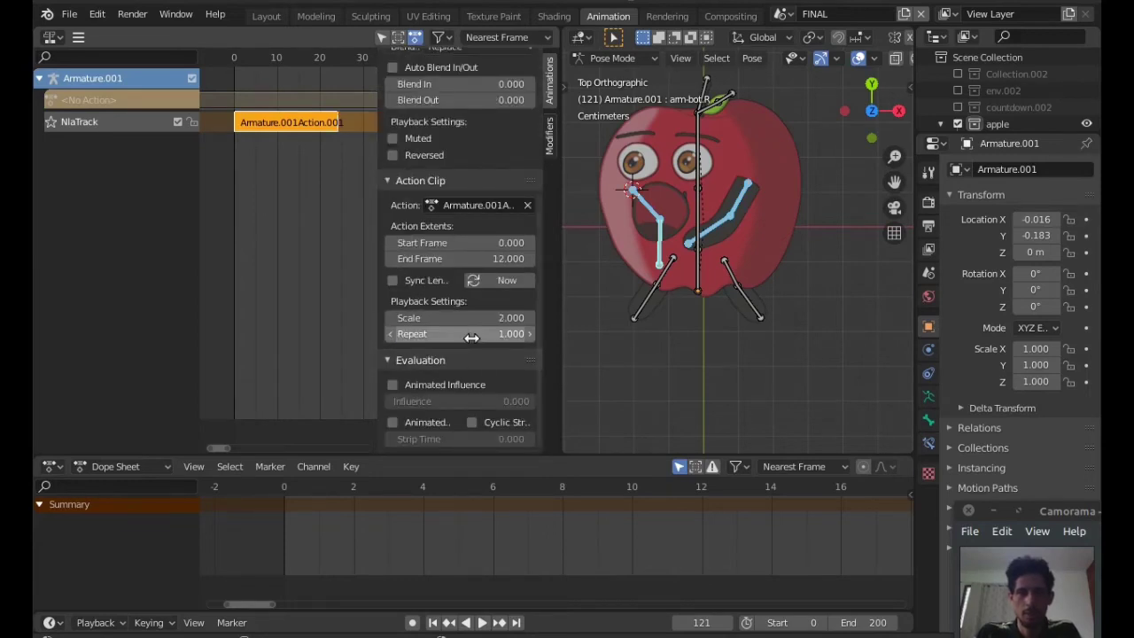
Set the strip End Frame to 12 and reopen its action for keyframe editing.
scroll(473, 267, up, 5)
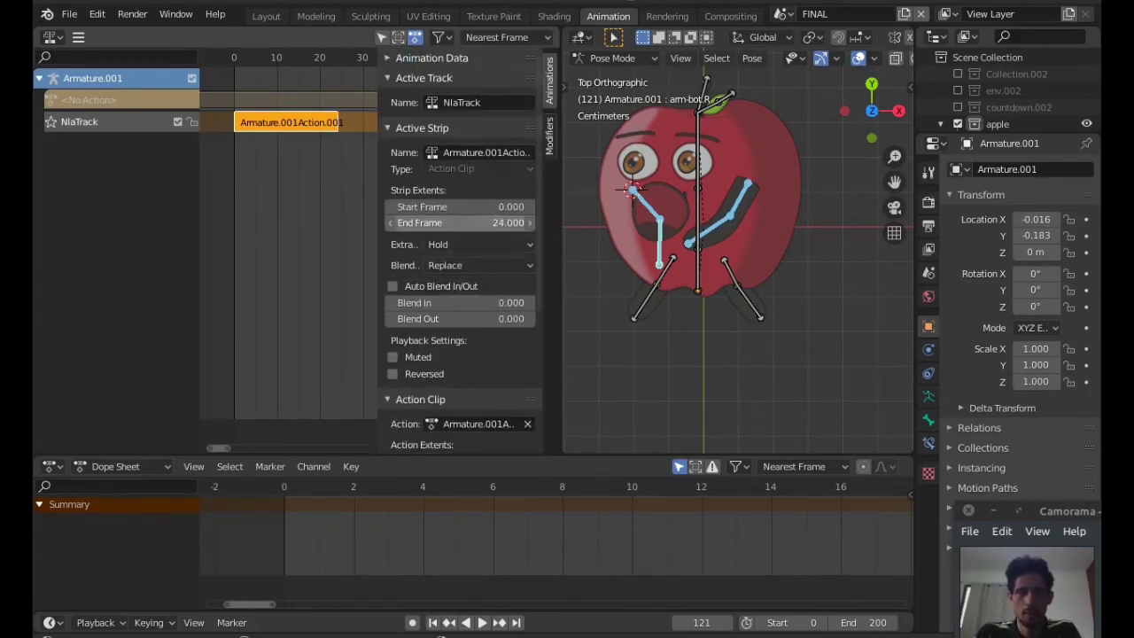
click(473, 223)
text(12)
key(Return)
key(n)
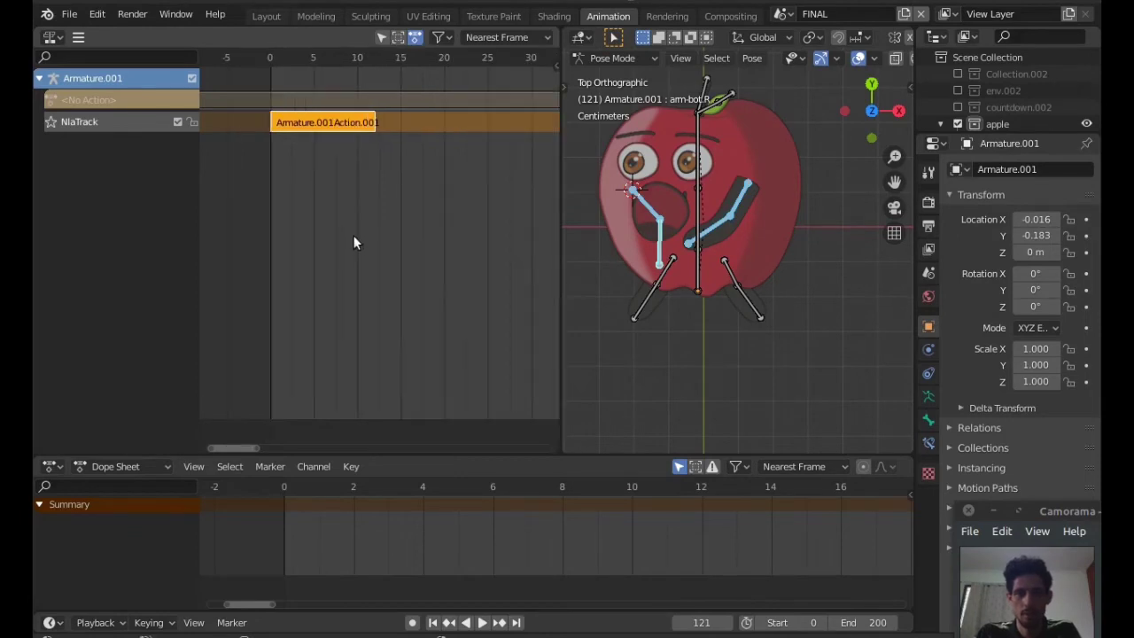
key(Tab)
Deselect all keys in the Dope Sheet, then jump to frame 6 and frame 3.
scroll(424, 541, down, 2)
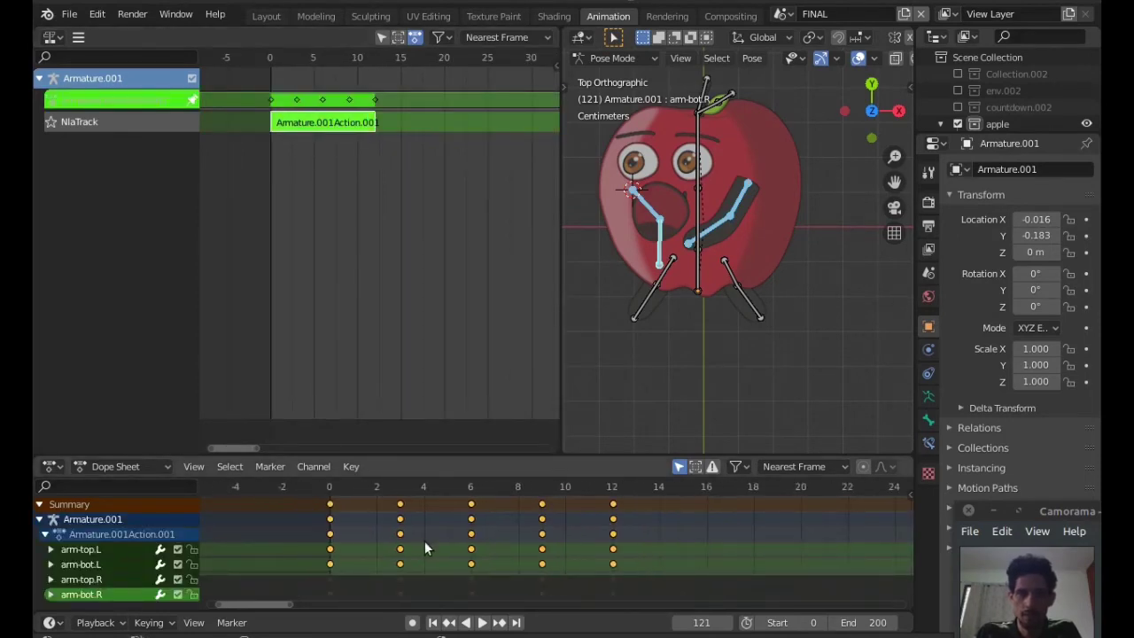
scroll(501, 545, down, 3)
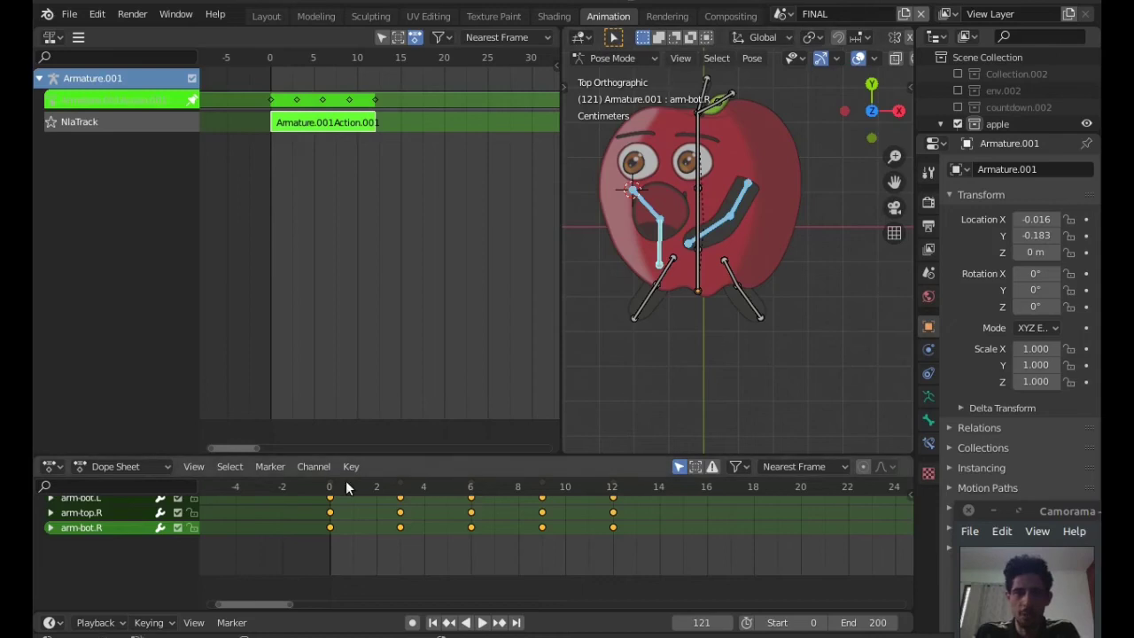
click(337, 549)
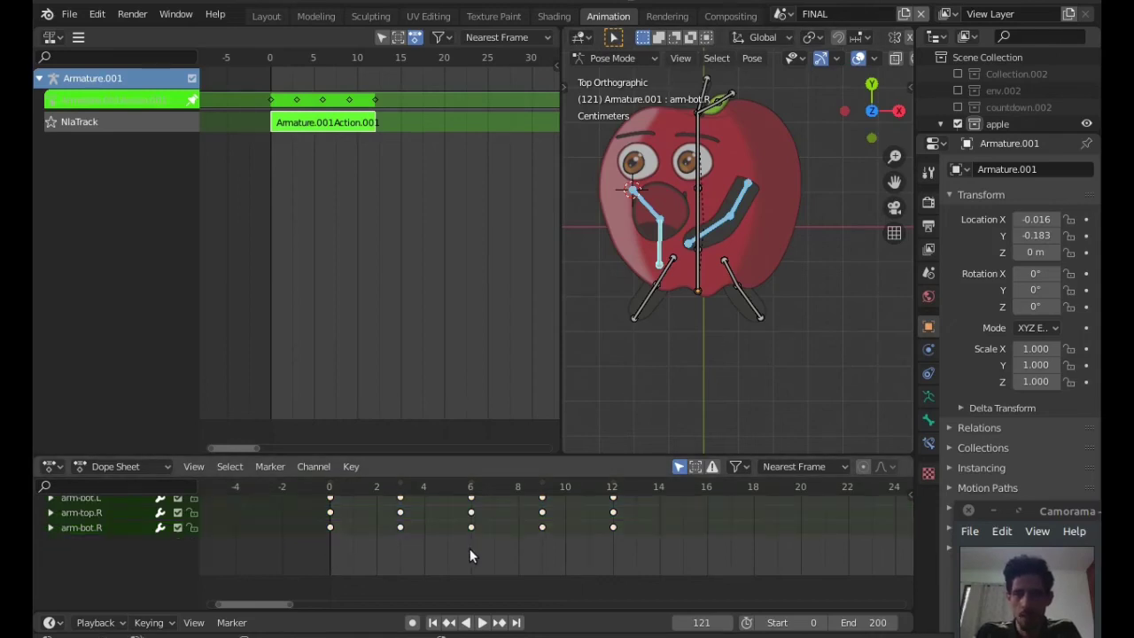
click(470, 486)
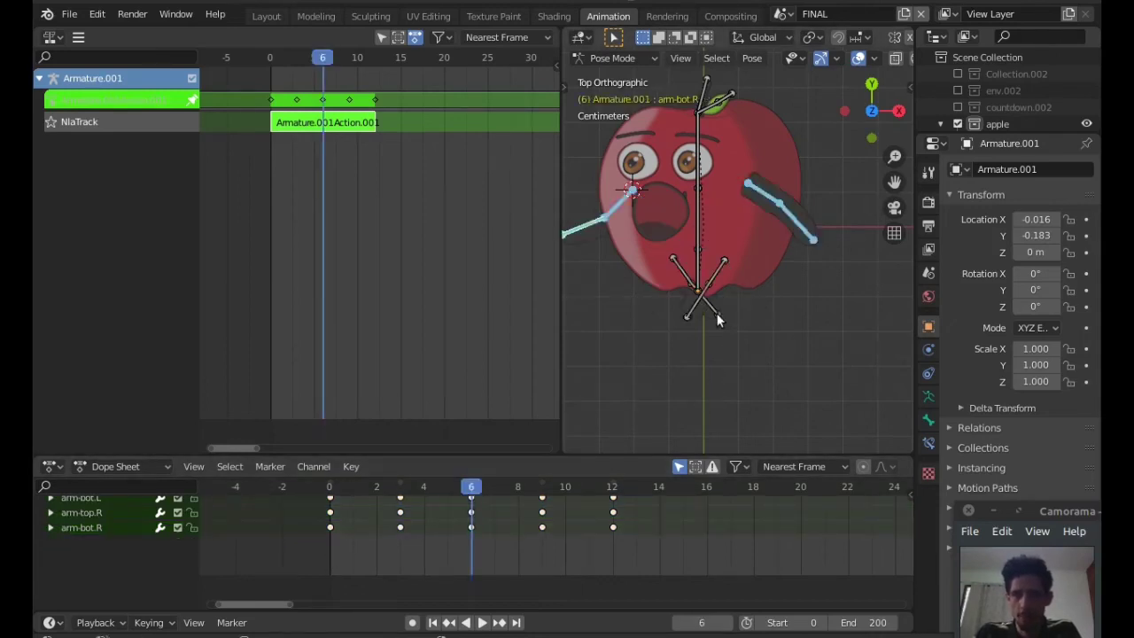
scroll(716, 319, up, 4)
click(401, 487)
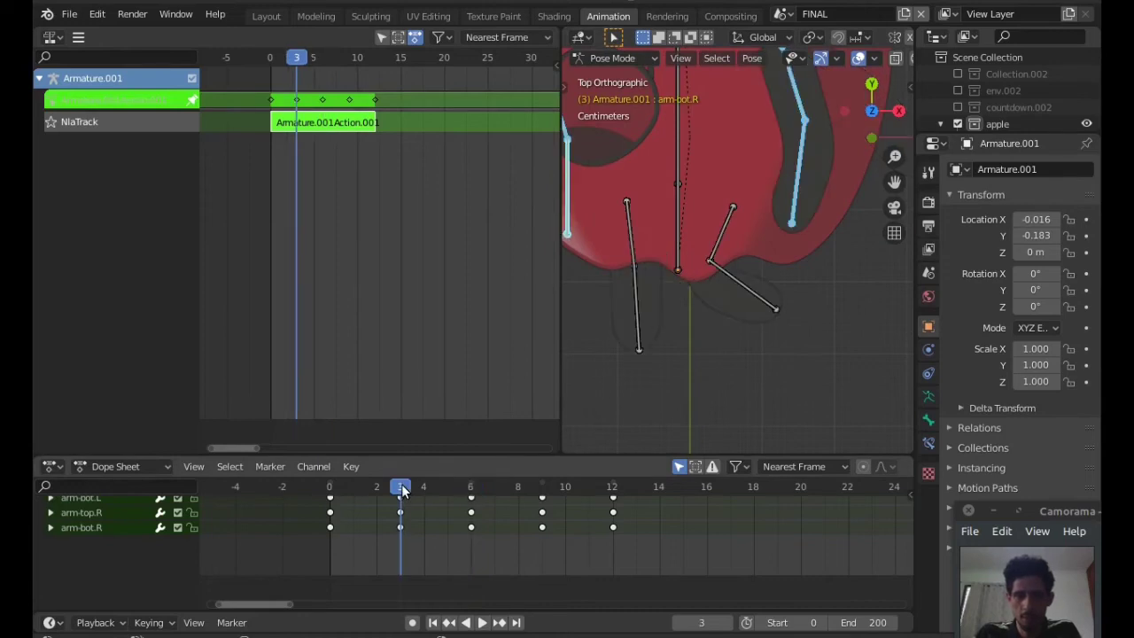
Zoom in on the leg bones and place the 3D cursor below the leg bone.
scroll(629, 355, up, 5)
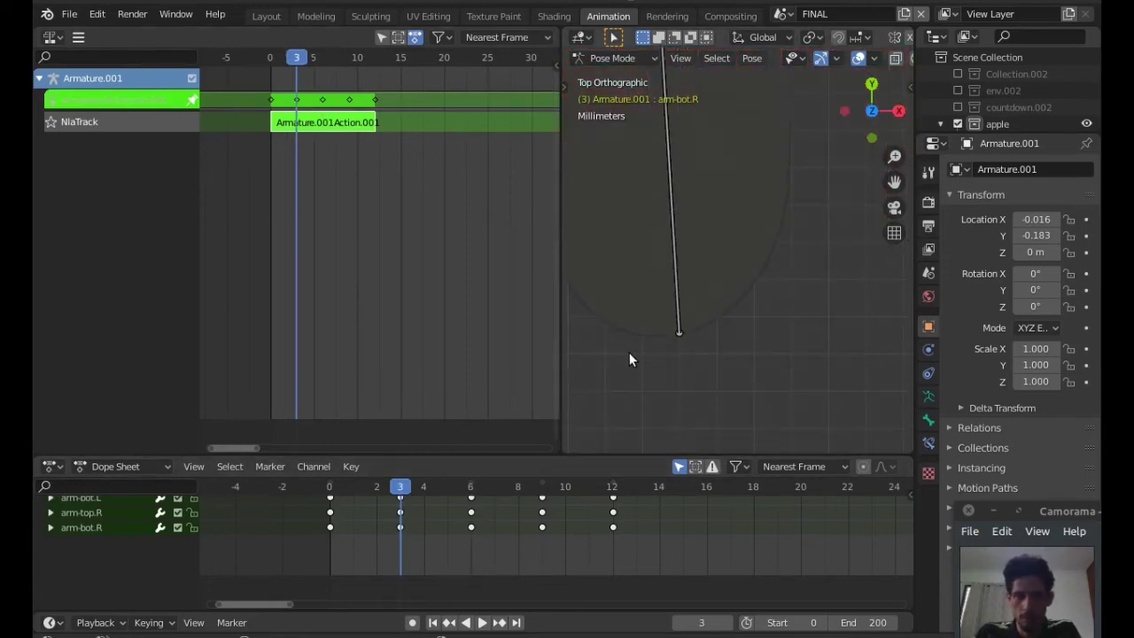
scroll(674, 343, down, 5)
scroll(674, 344, up, 5)
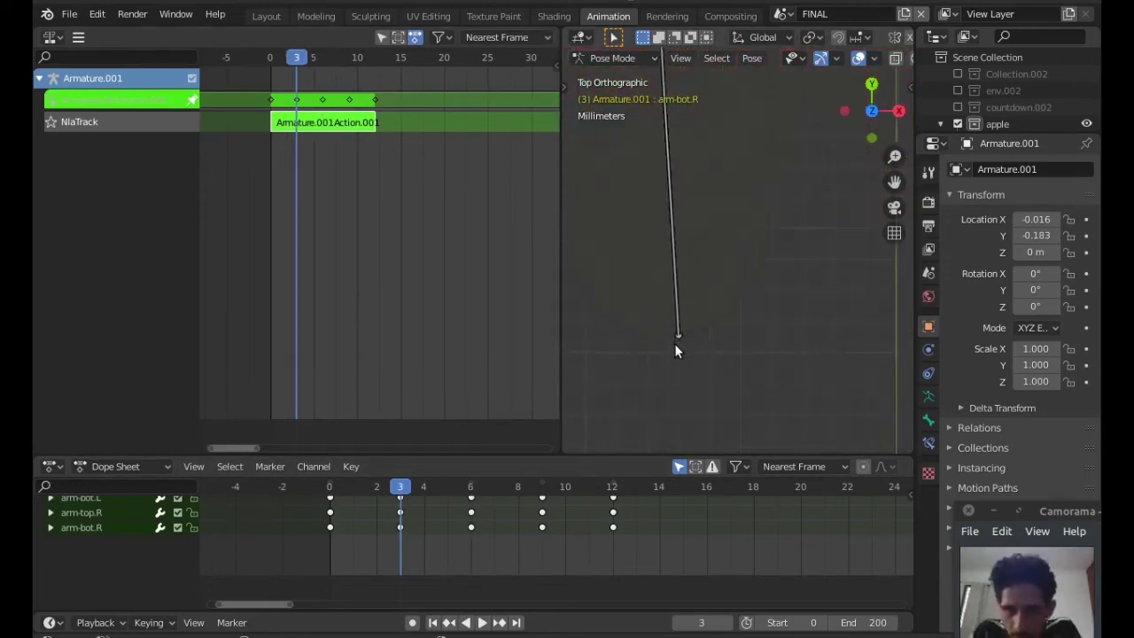
scroll(684, 332, down, 4)
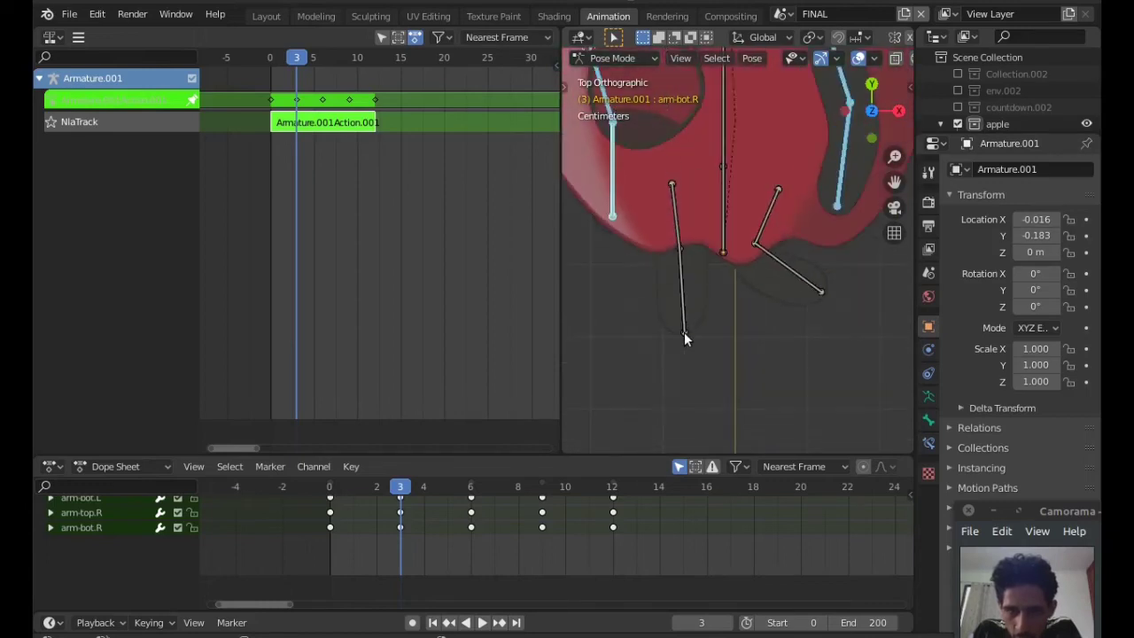
scroll(684, 332, up, 4)
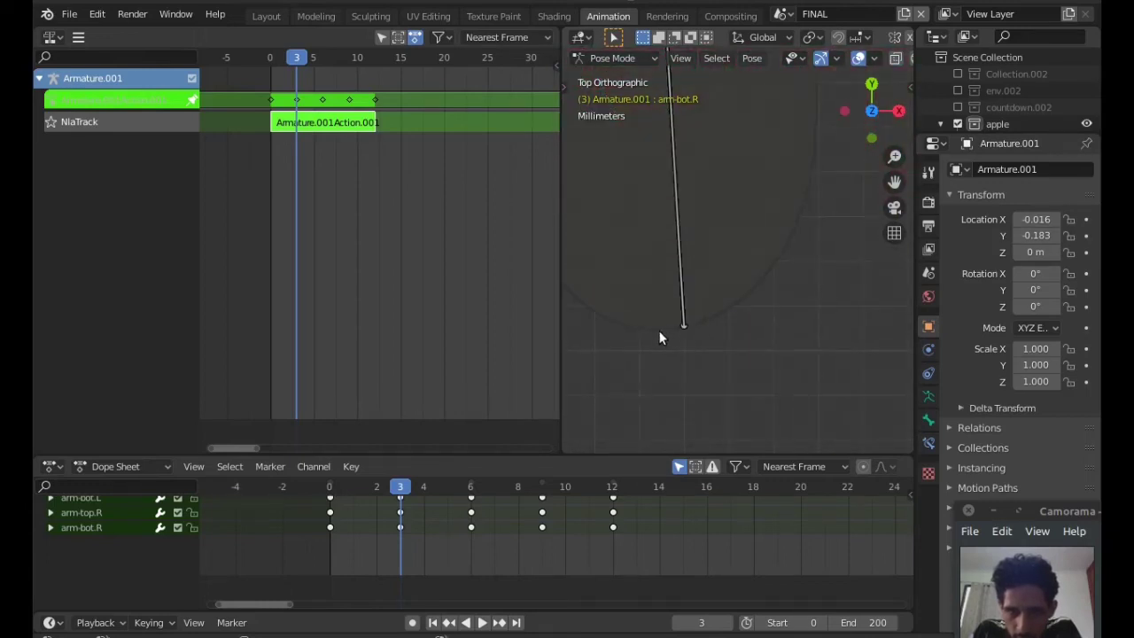
shift+right_click(660, 330)
scroll(665, 340, up, 4)
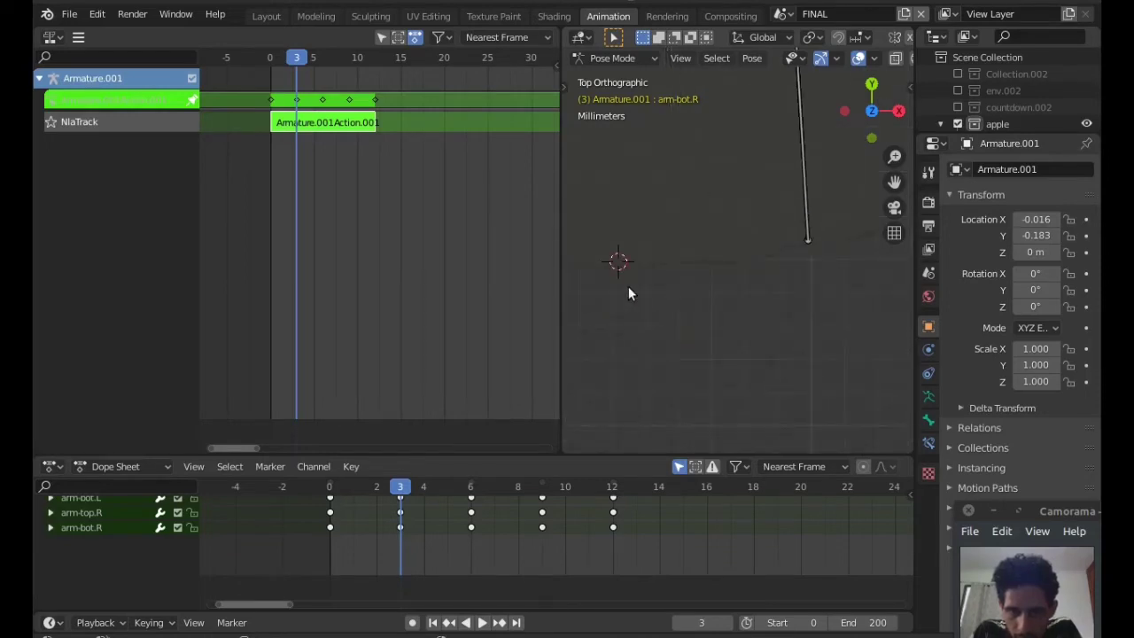
scroll(628, 285, down, 5)
scroll(628, 285, down, 5)
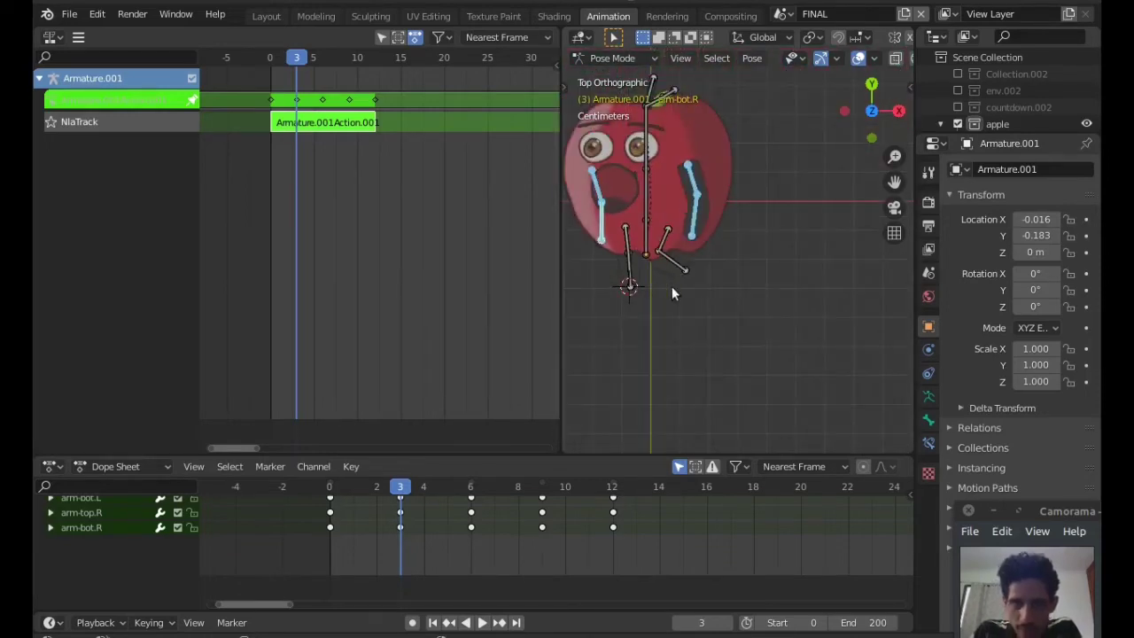
scroll(653, 292, up, 5)
shift+middle_drag(653, 298, 767, 320)
scroll(699, 296, up, 8)
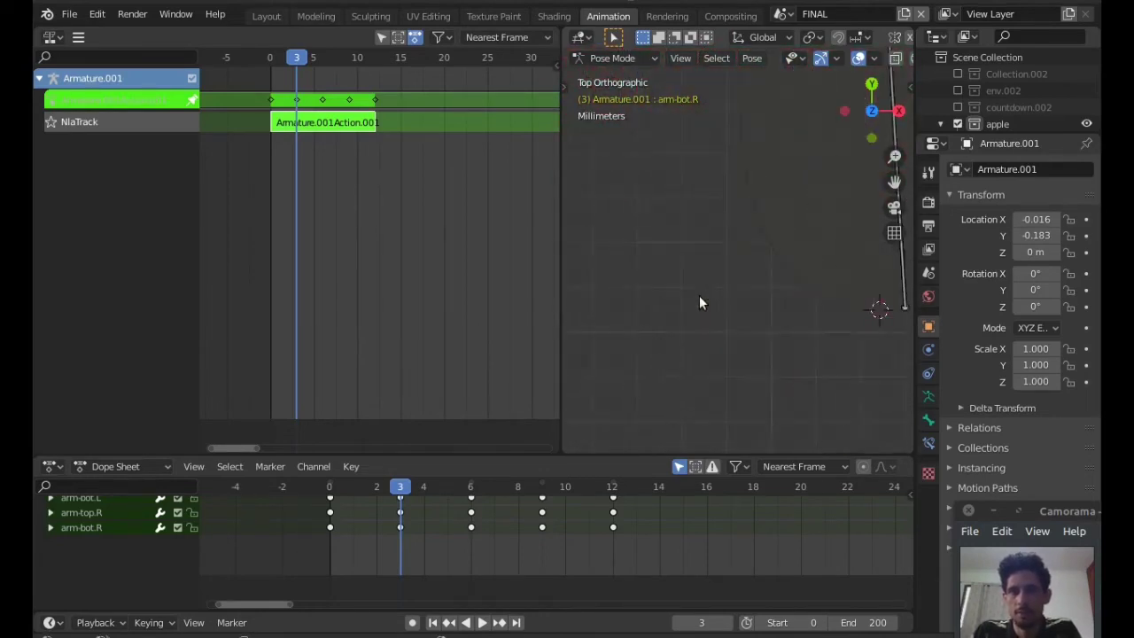
scroll(805, 327, down, 6)
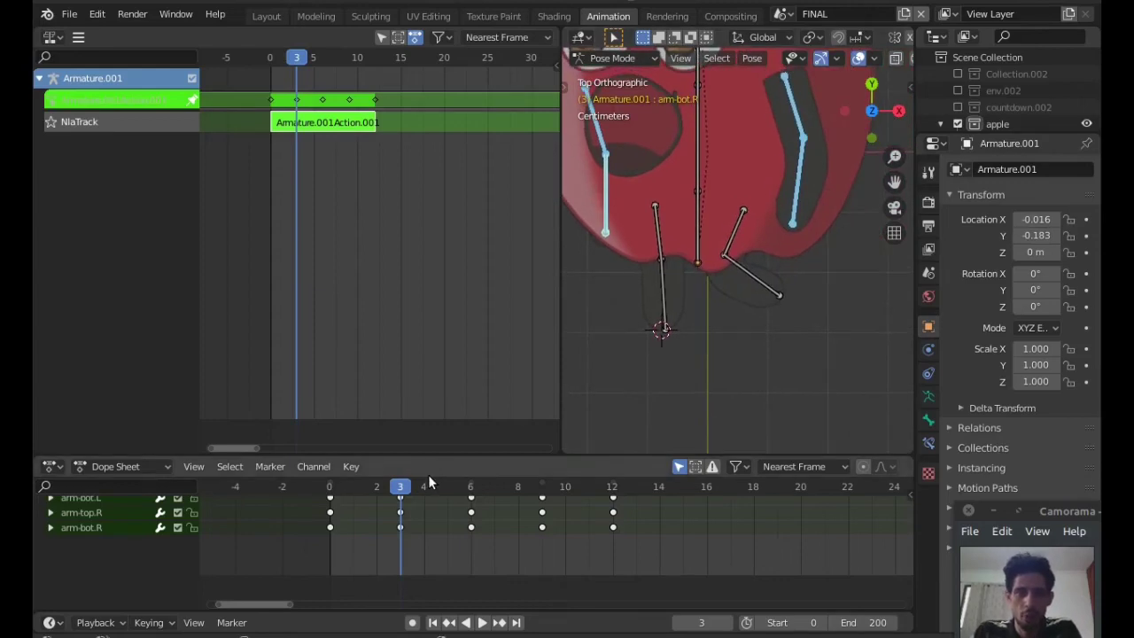
At frame 0, trial a Y-axis move of the core bone, cancel it, and select leg-top.L.
click(699, 241)
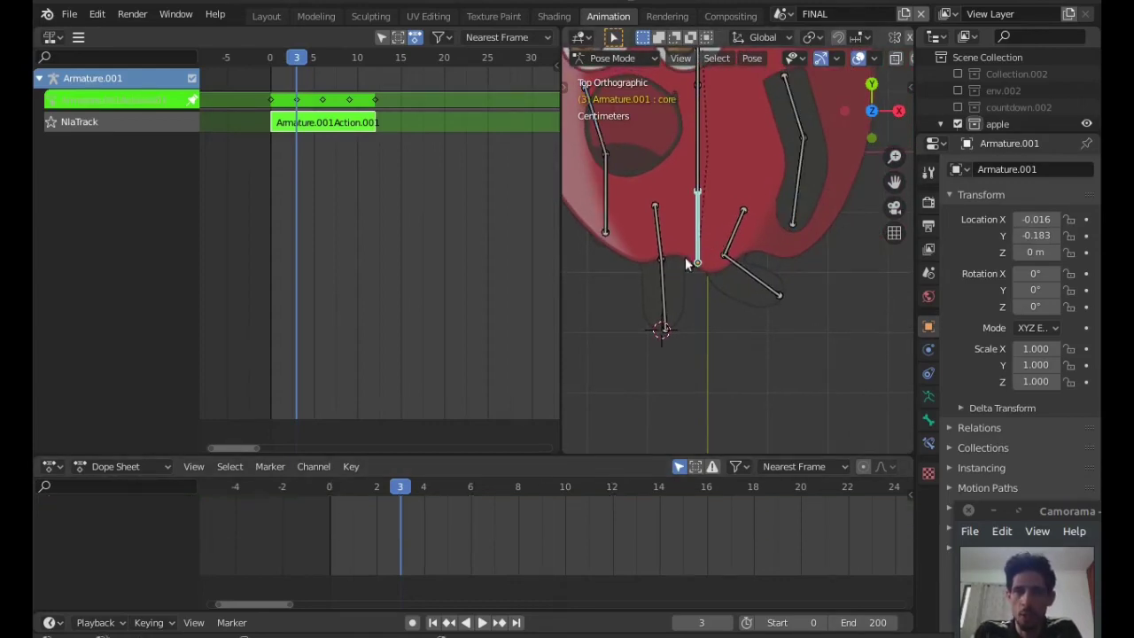
click(331, 486)
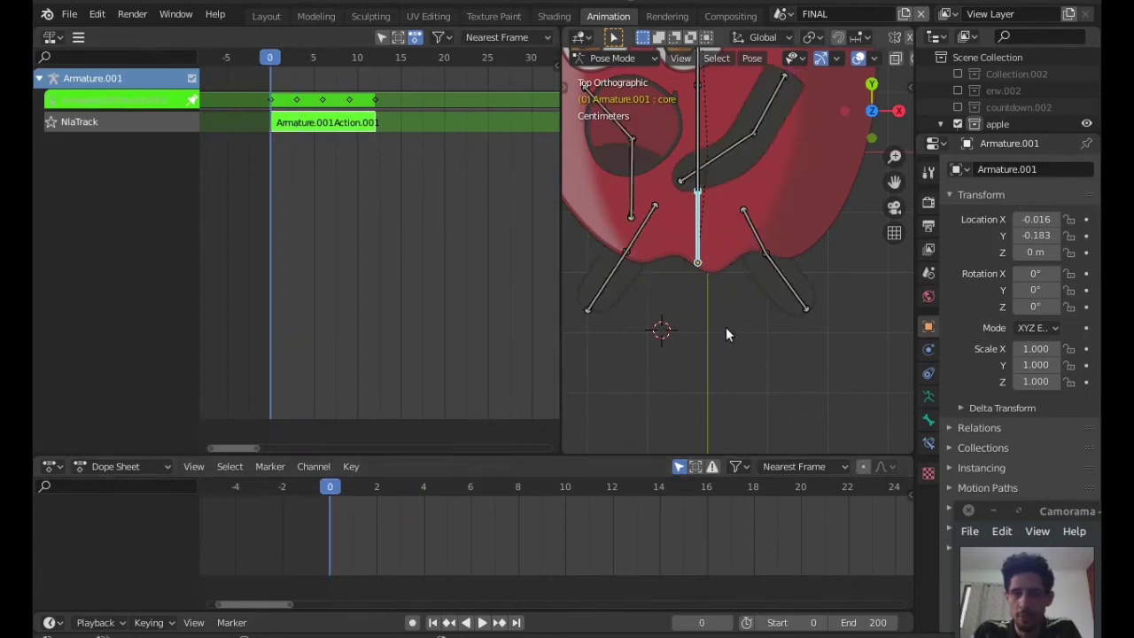
key(g)
key(y)
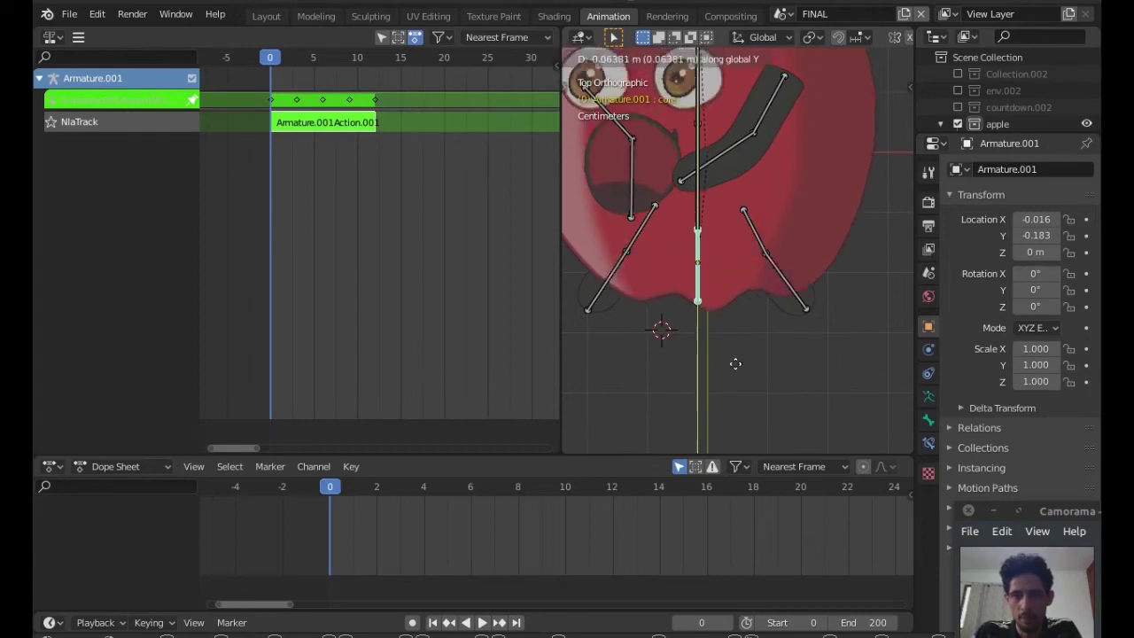
key(Escape)
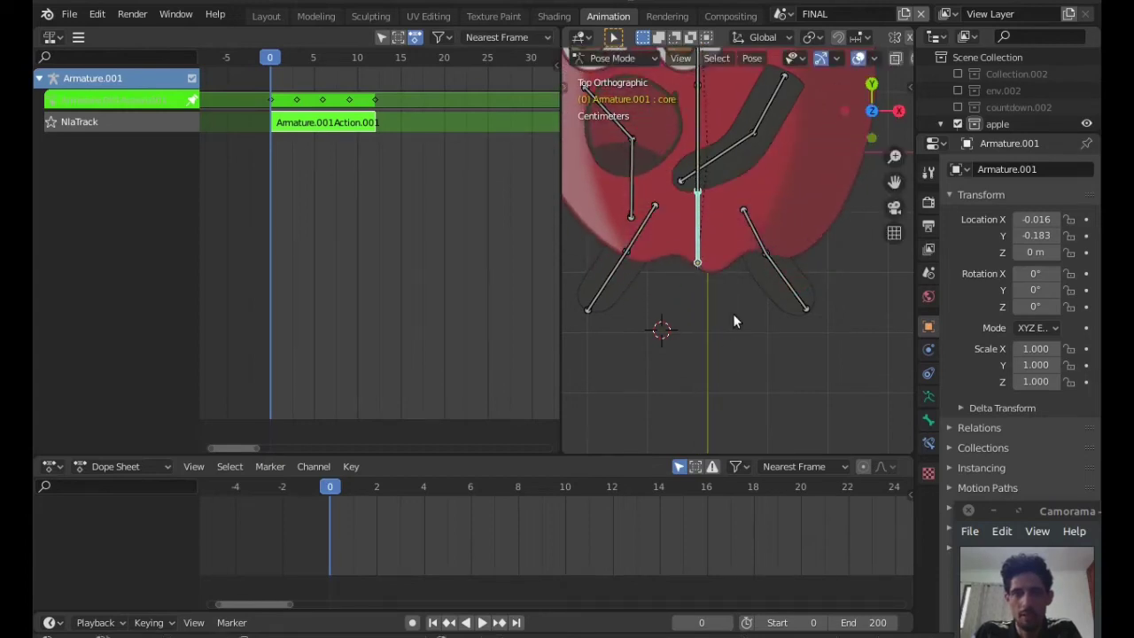
click(761, 241)
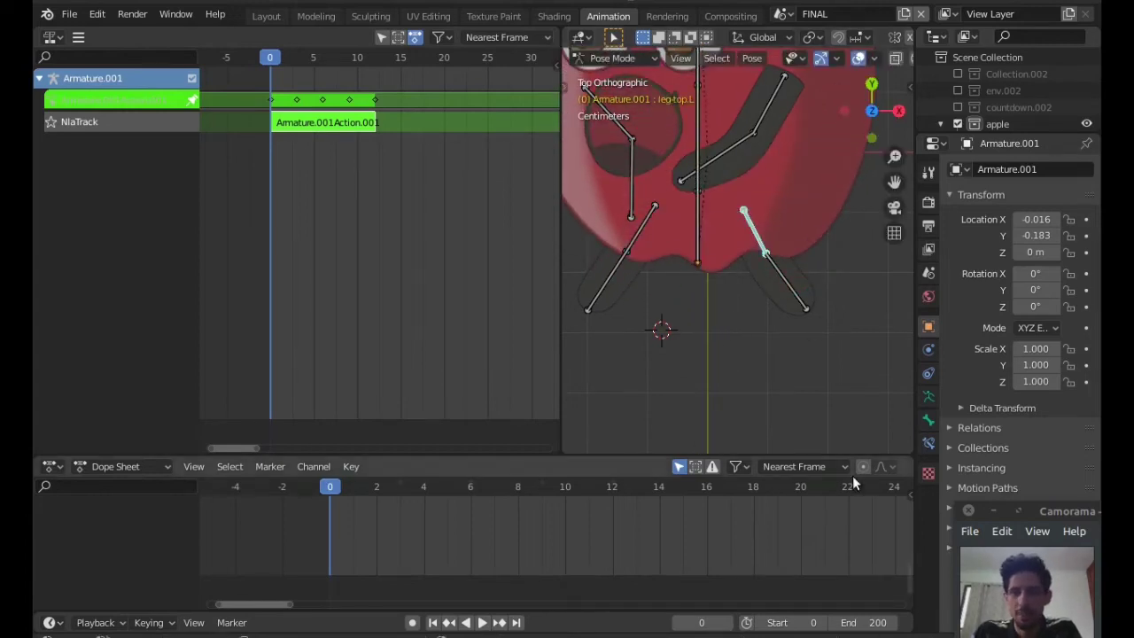
drag(1064, 511, 1075, 121)
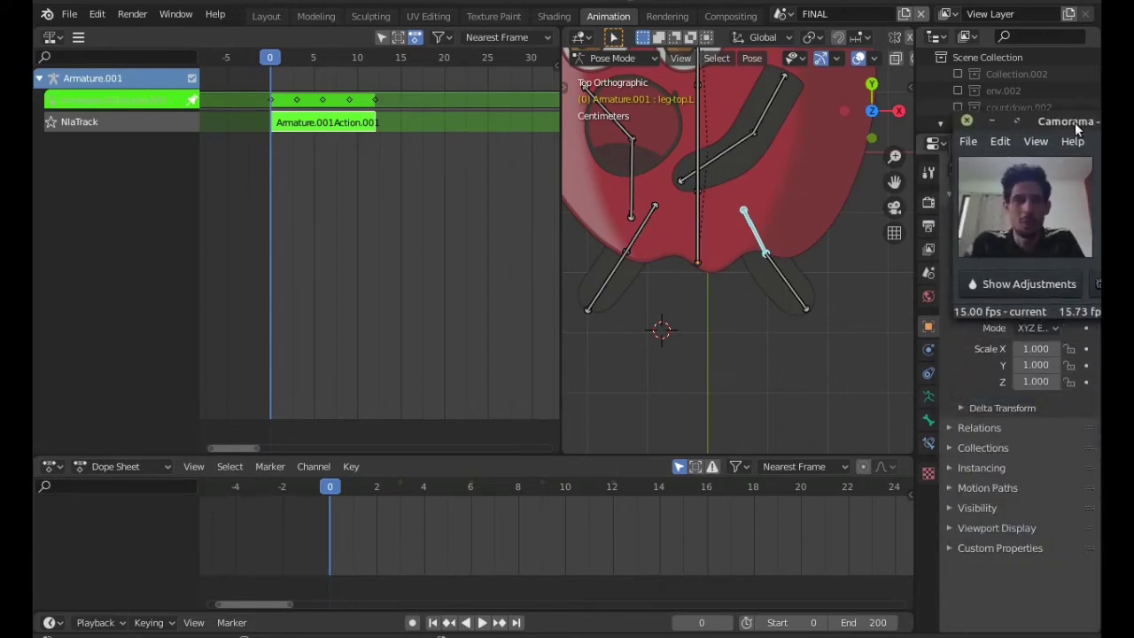
Put the Armature.001 rig into Edit Mode and select the leg-top.L bone.
click(265, 17)
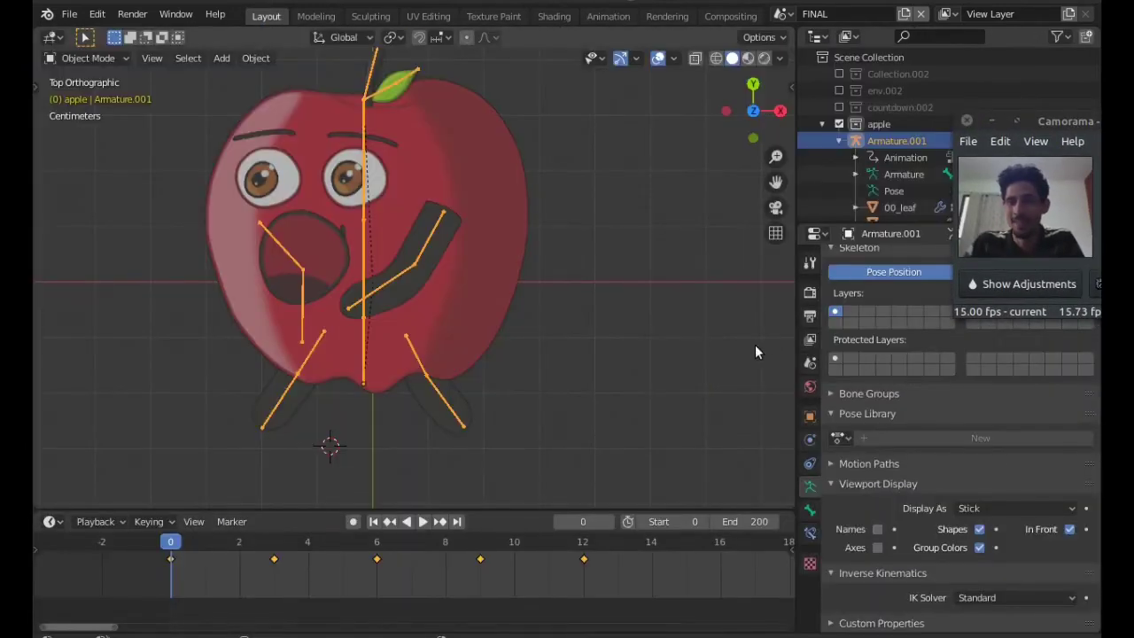
click(362, 353)
click(376, 349)
key(Tab)
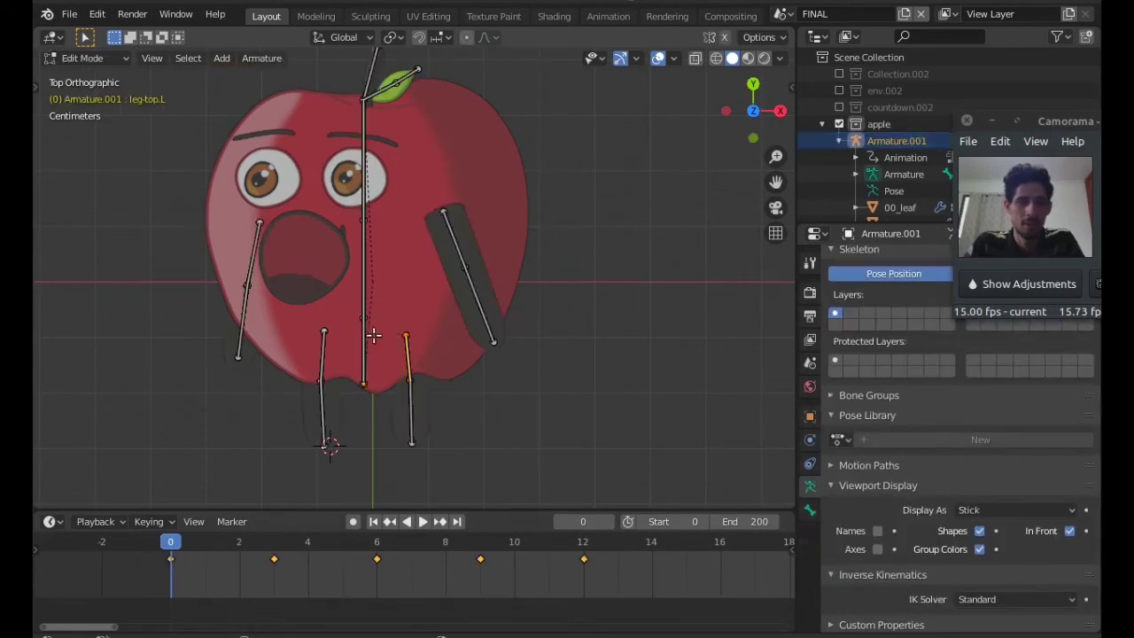
click(365, 353)
click(407, 366)
click(406, 347)
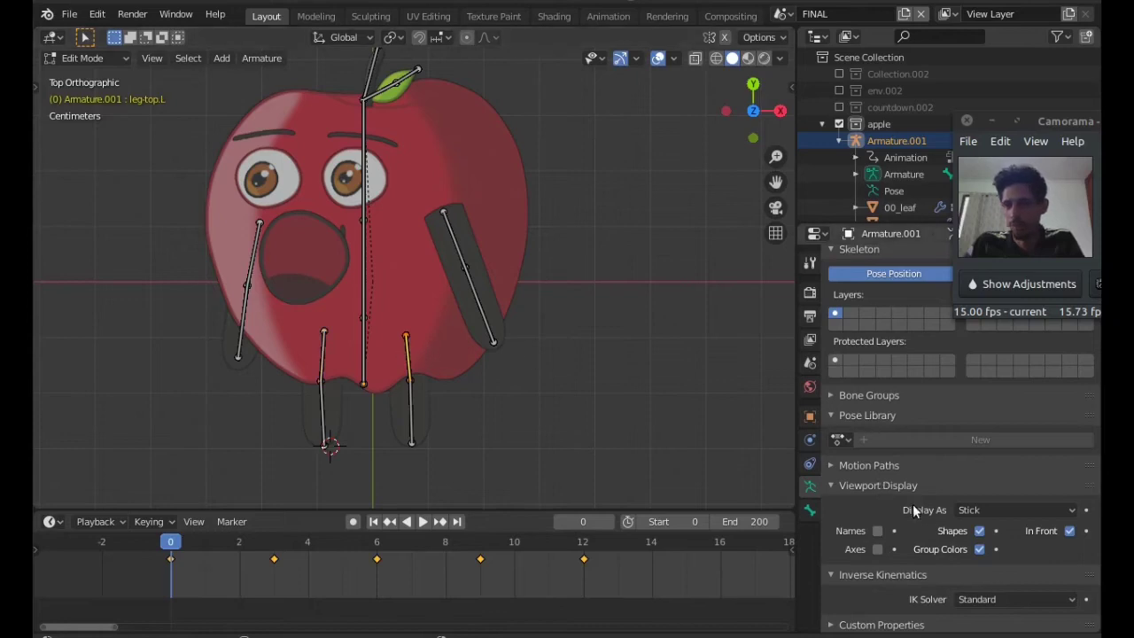
Set the core bone as parent of both leg-top.L and leg-top.R.
click(810, 505)
scroll(905, 498, down, 10)
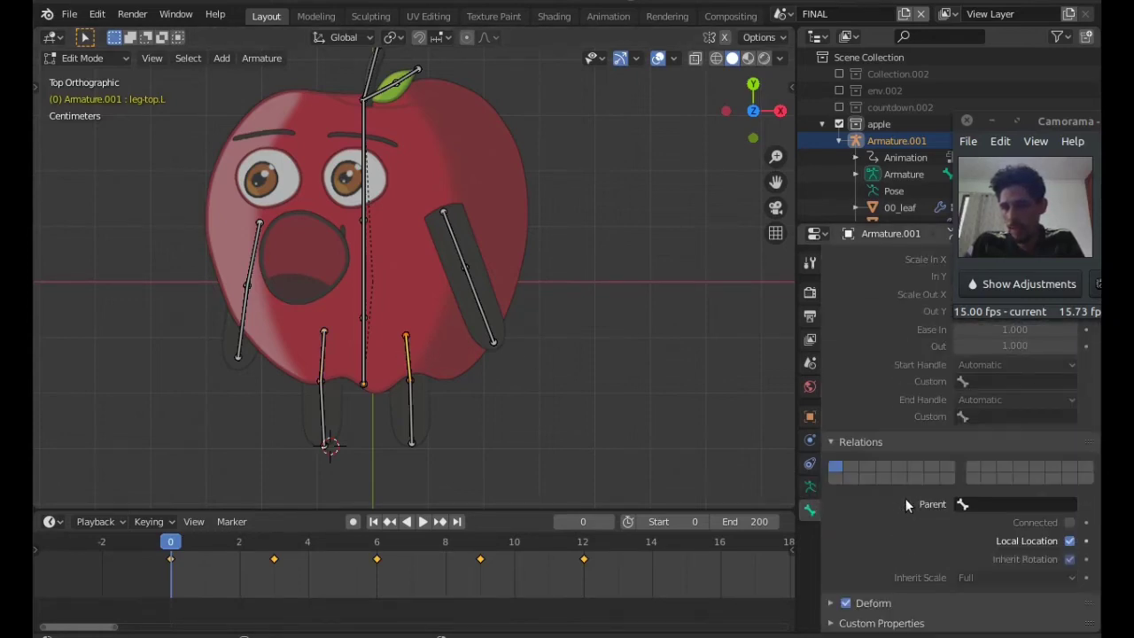
click(1023, 503)
text(ca)
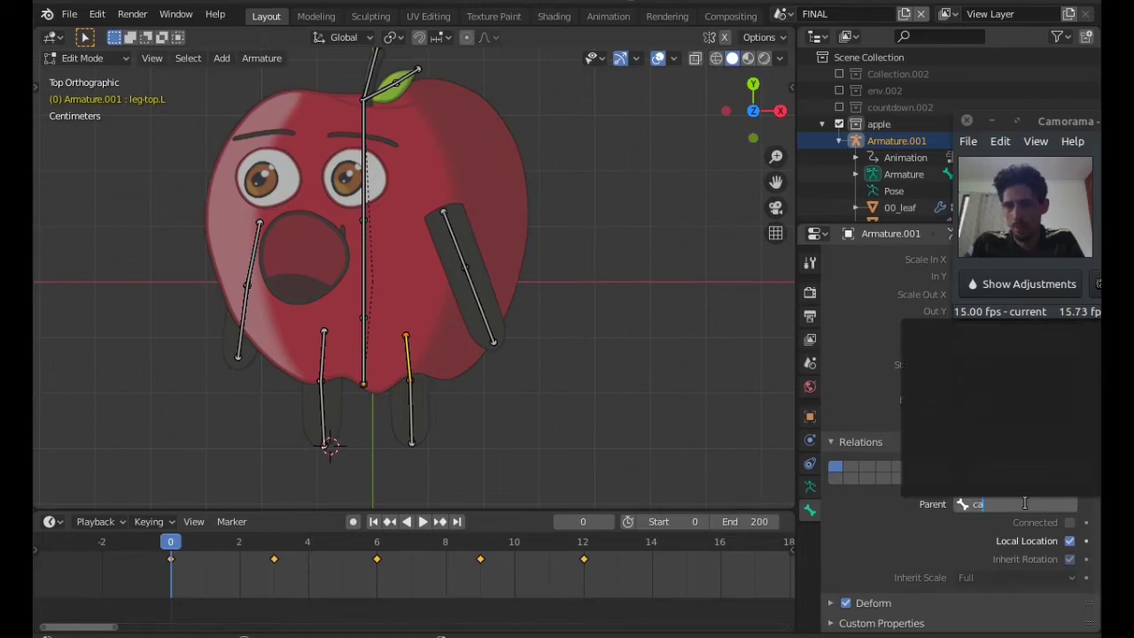
key(BackSpace)
click(1000, 349)
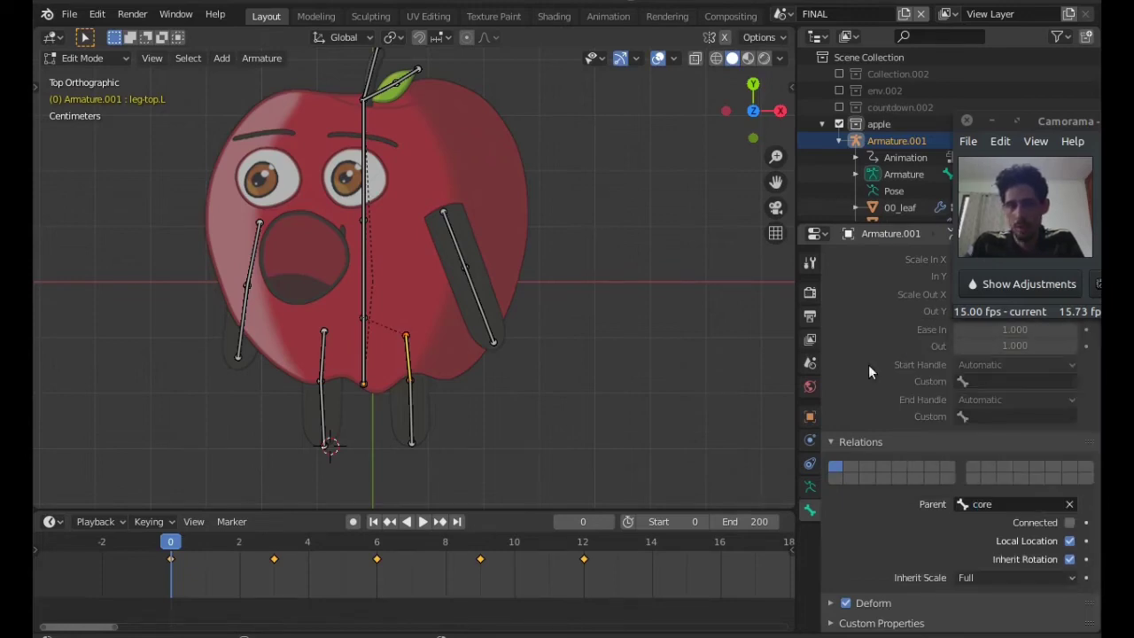
click(322, 354)
click(983, 504)
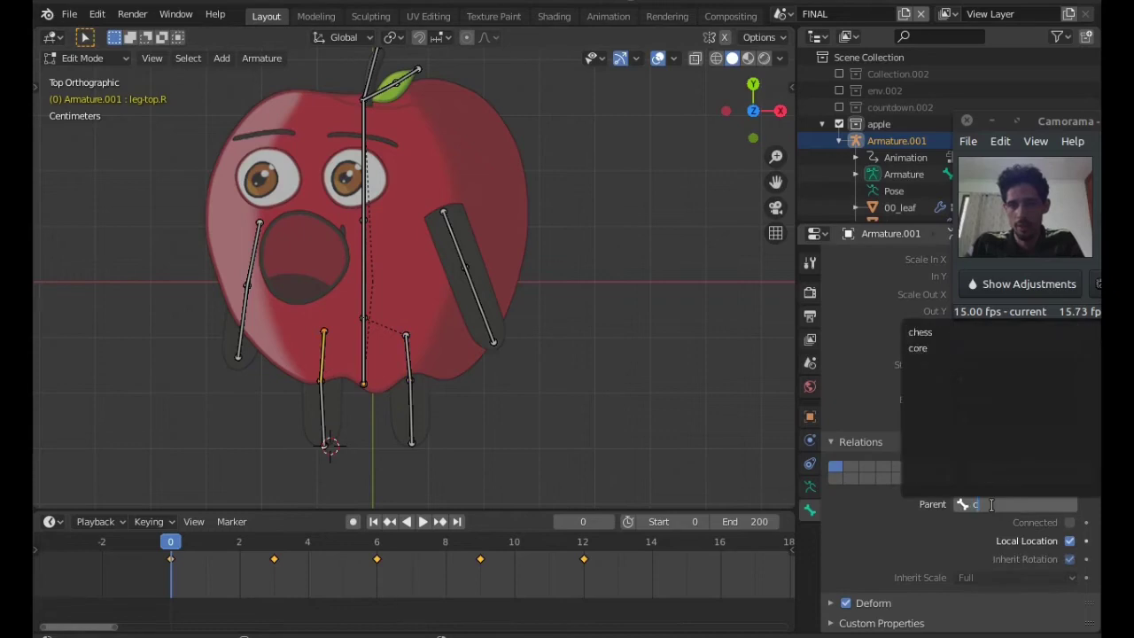
text(cor)
key(Return)
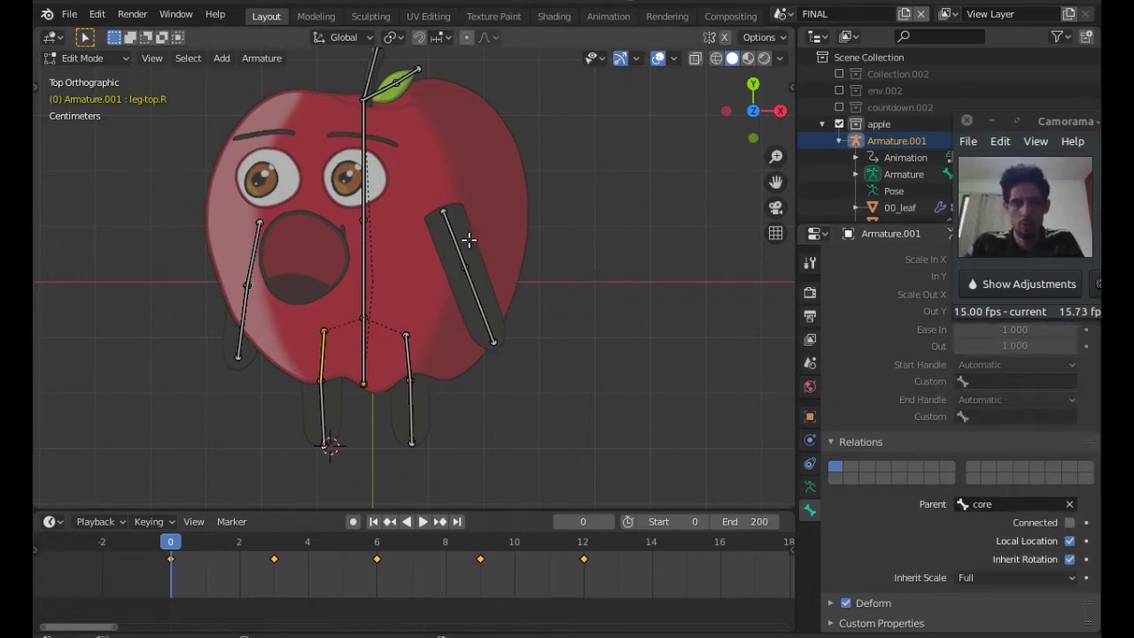
Parent arm-top.L to hip, replacing the mistakenly chosen chess parent.
click(462, 239)
click(1018, 501)
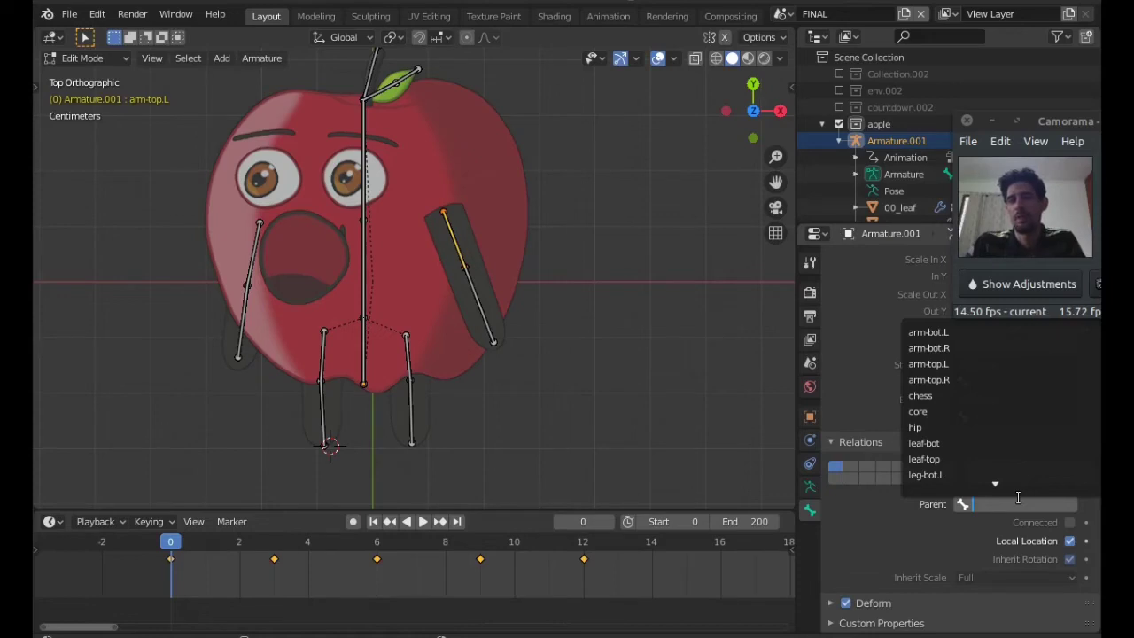
text(che)
key(Return)
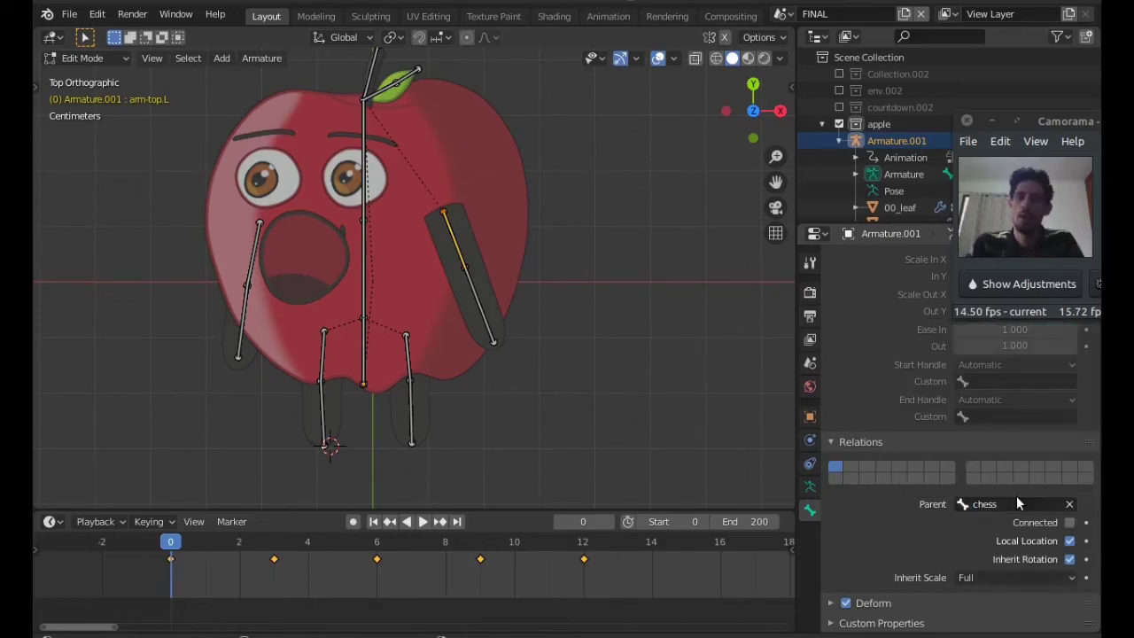
click(1011, 503)
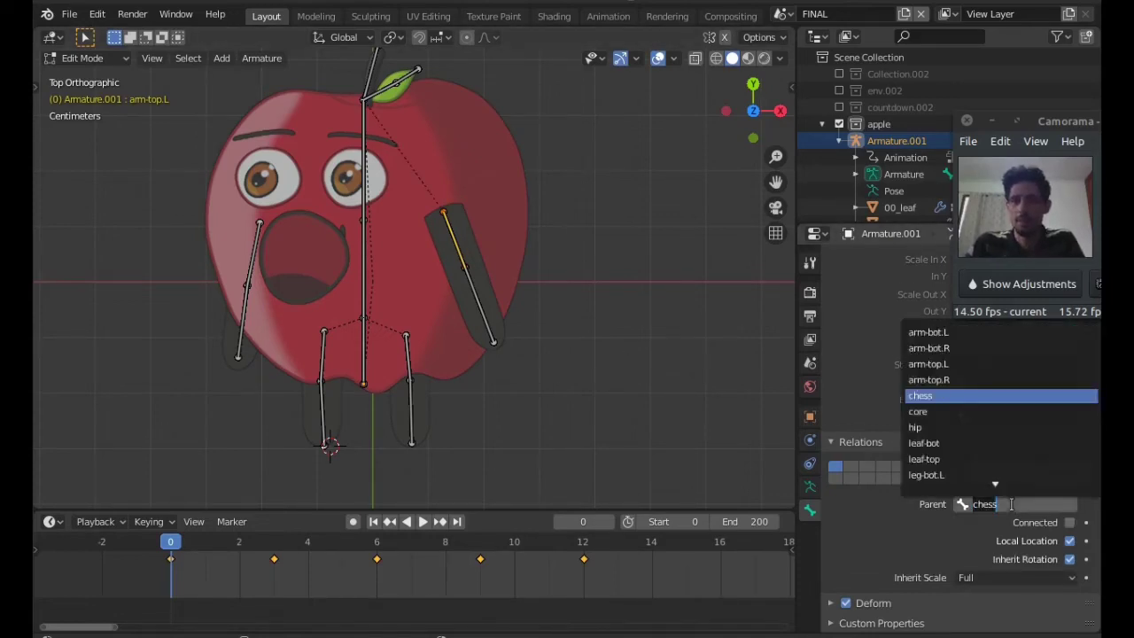
text(hi)
key(Return)
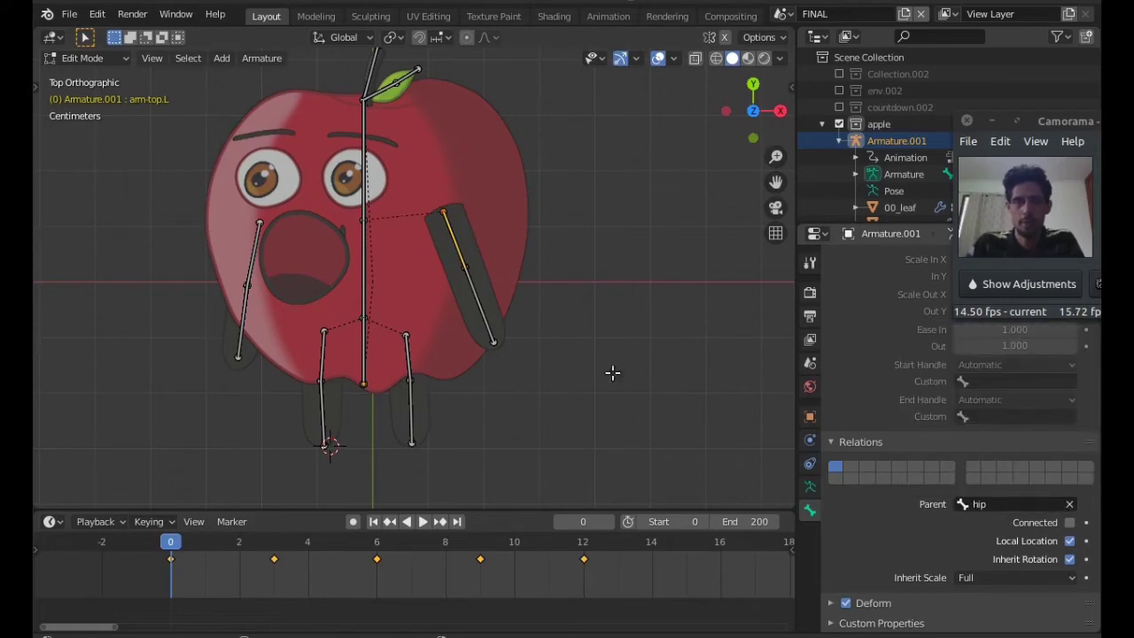
Parent arm-top.R to hip and return the rig to Object Mode.
click(257, 237)
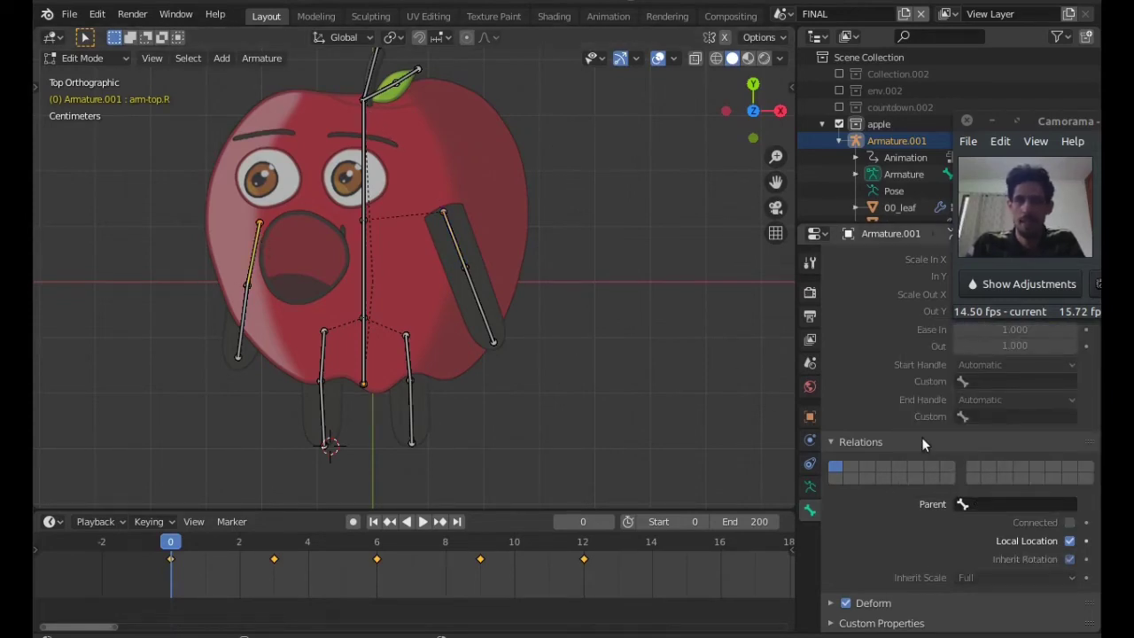
click(1004, 506)
text(hi)
key(Return)
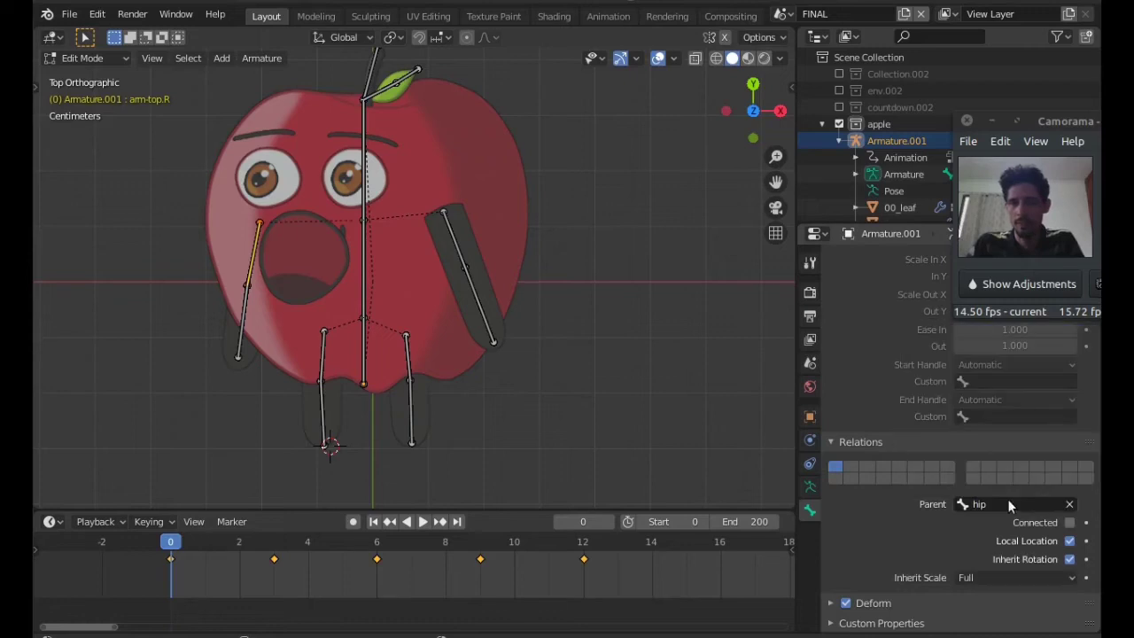
key(Tab)
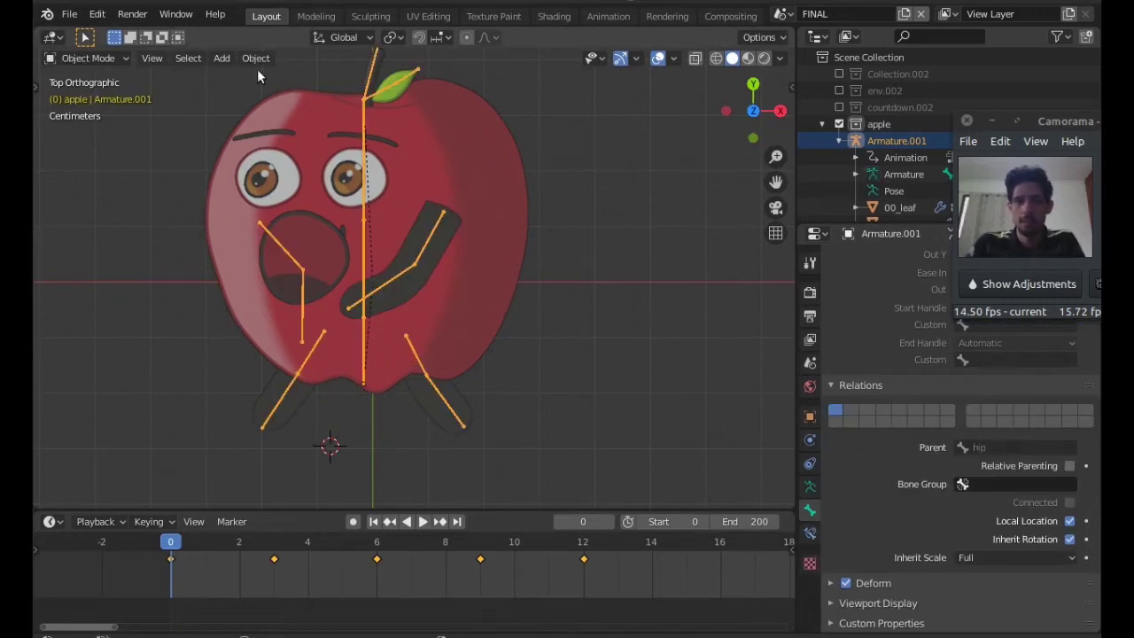
In the Animation workspace, move the core bone along the Y axis.
click(607, 16)
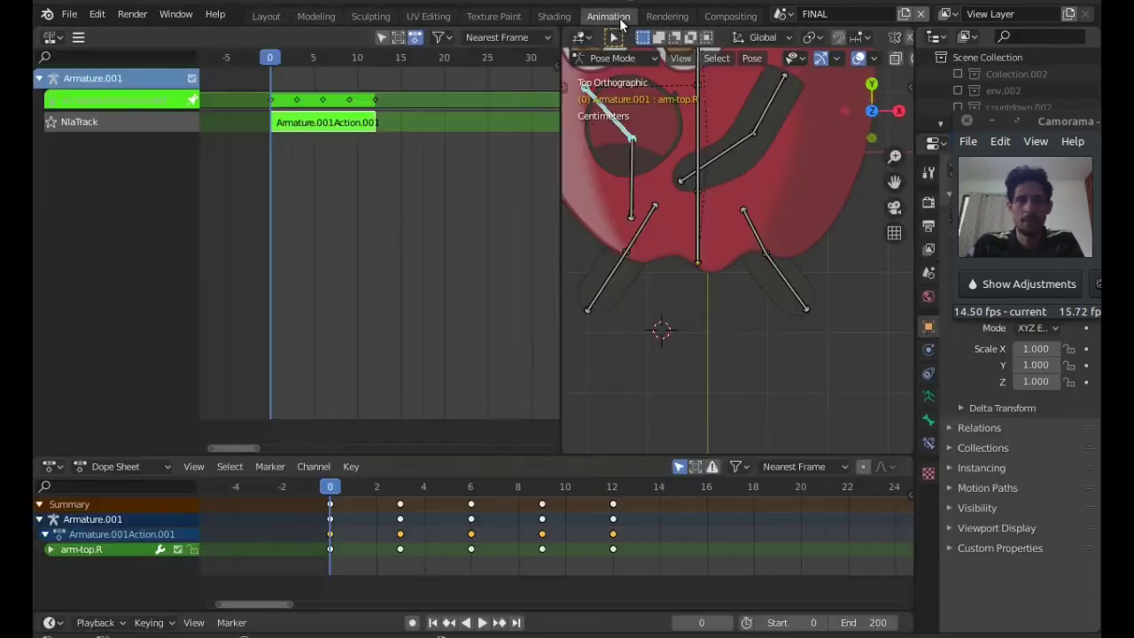
click(700, 231)
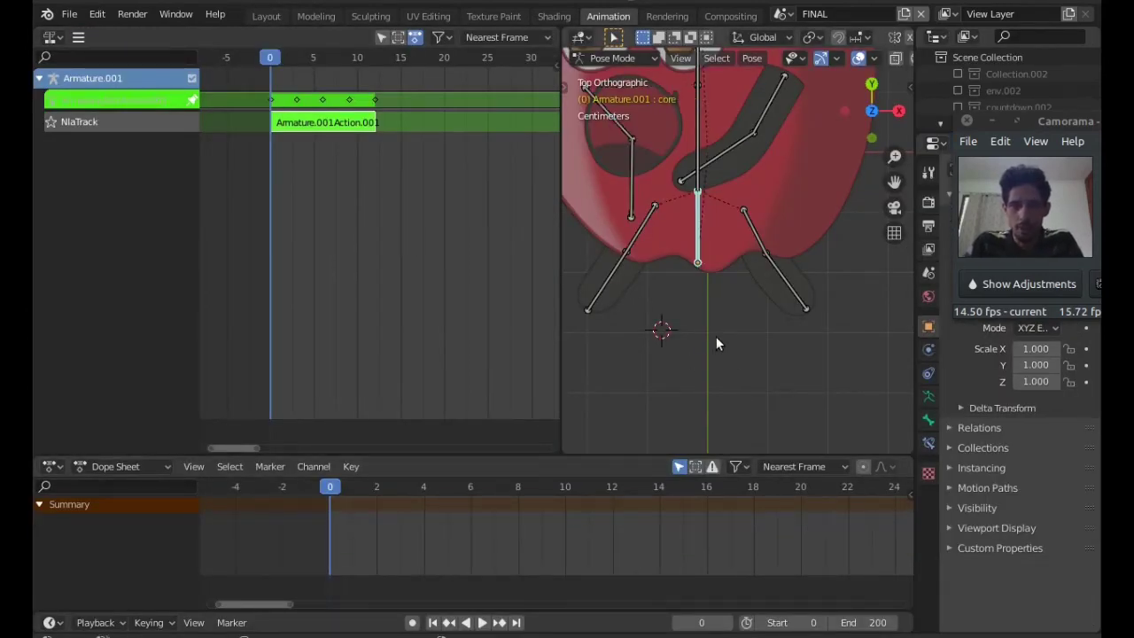
key(g)
key(y)
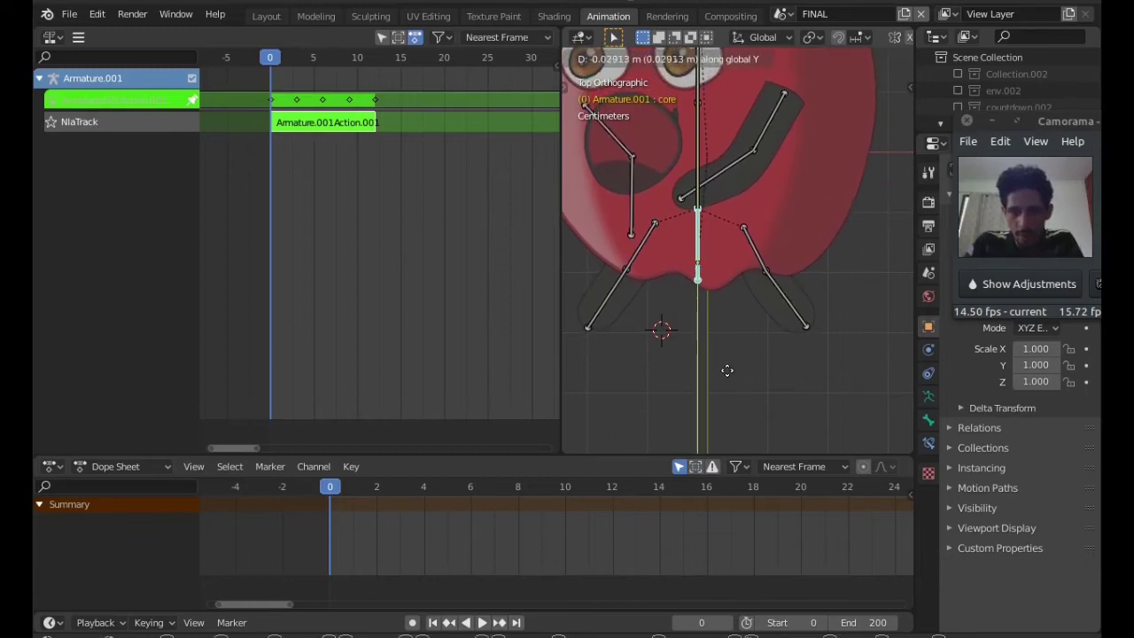
click(726, 367)
scroll(775, 348, up, 4)
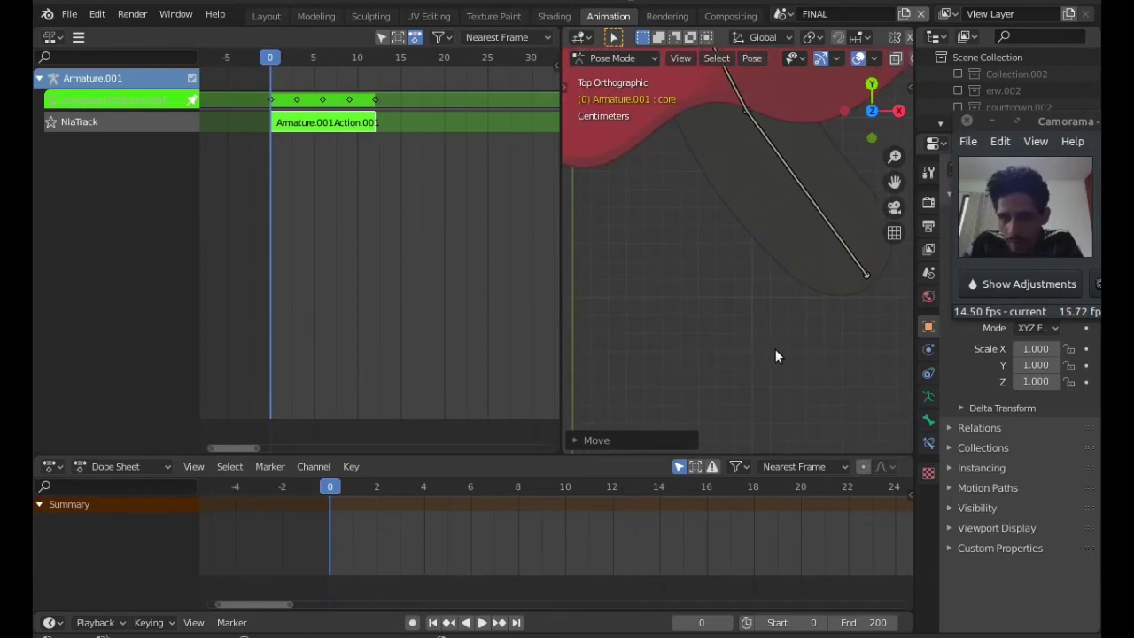
scroll(774, 348, down, 4)
scroll(768, 333, up, 3)
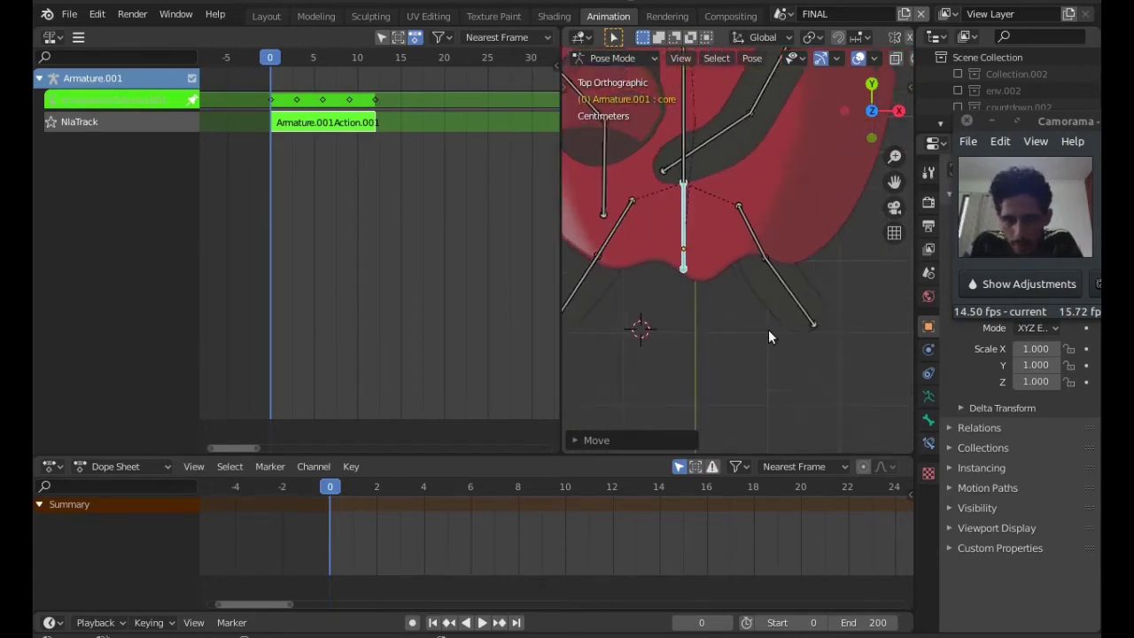
scroll(749, 394, down, 2)
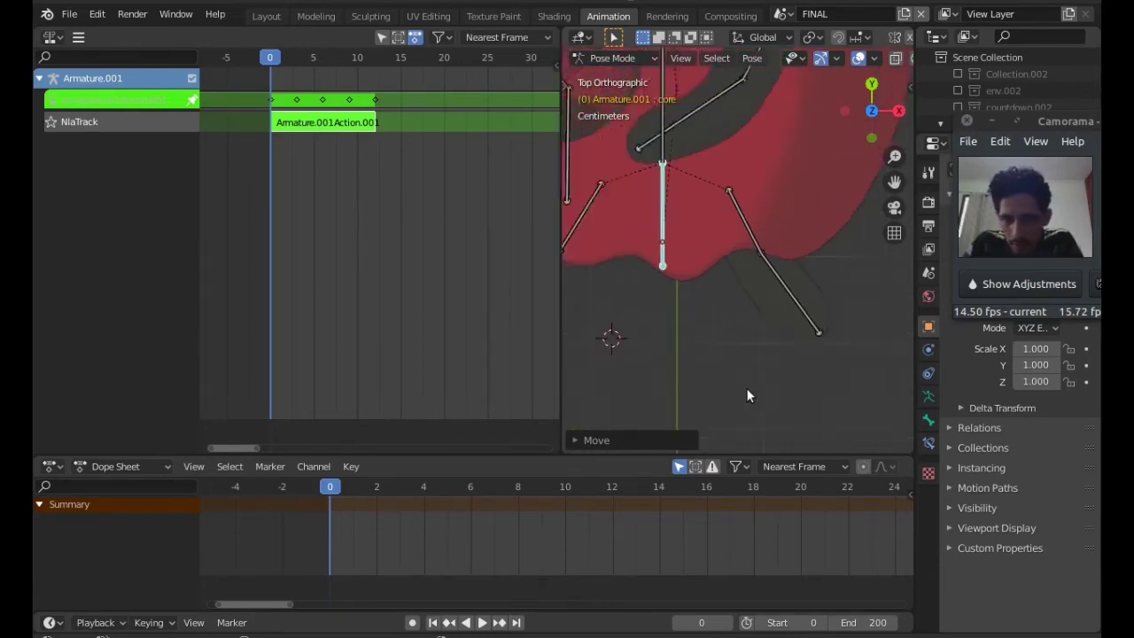
scroll(747, 396, down, 2)
scroll(747, 395, up, 2)
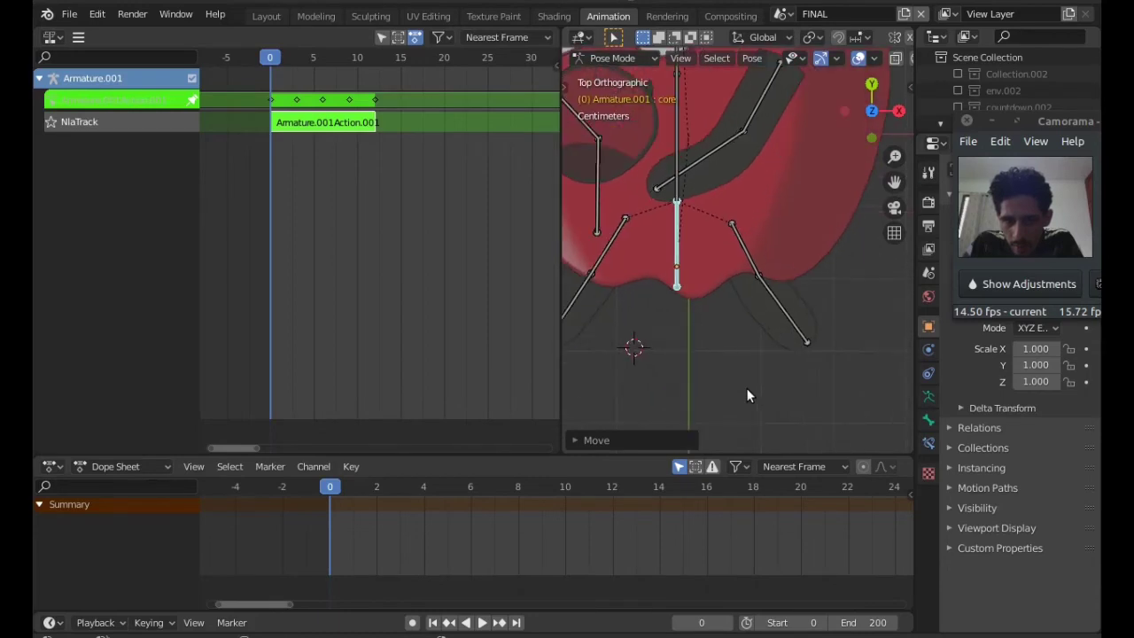
shift+middle_drag(724, 395, 780, 389)
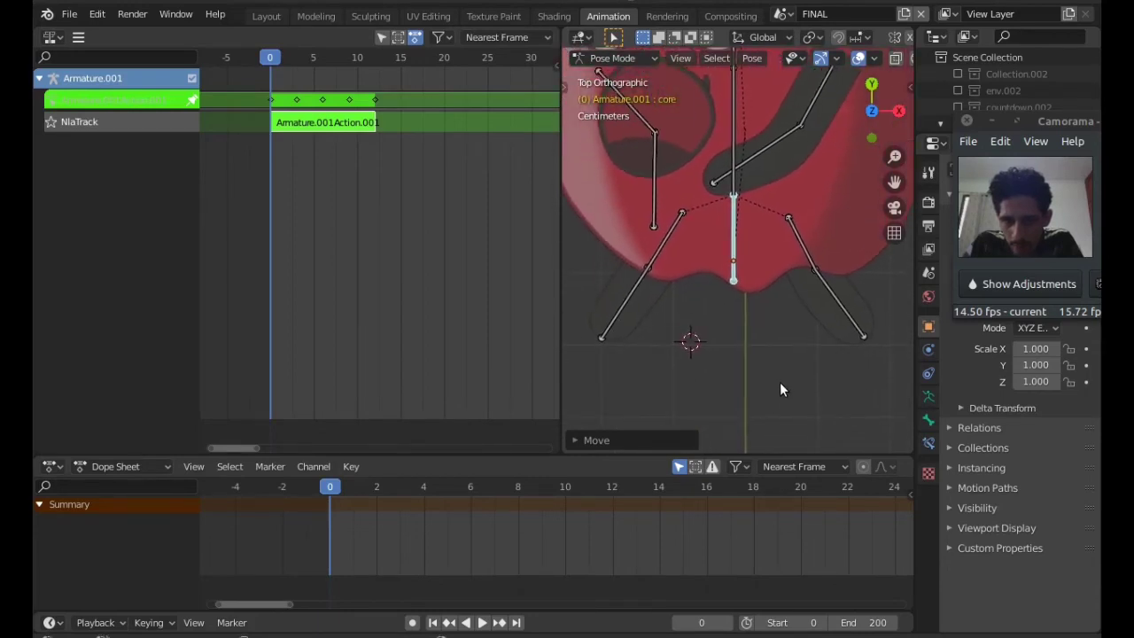
Readjust the core bone on Y and key the selected bones at frame 0.
key(g)
key(y)
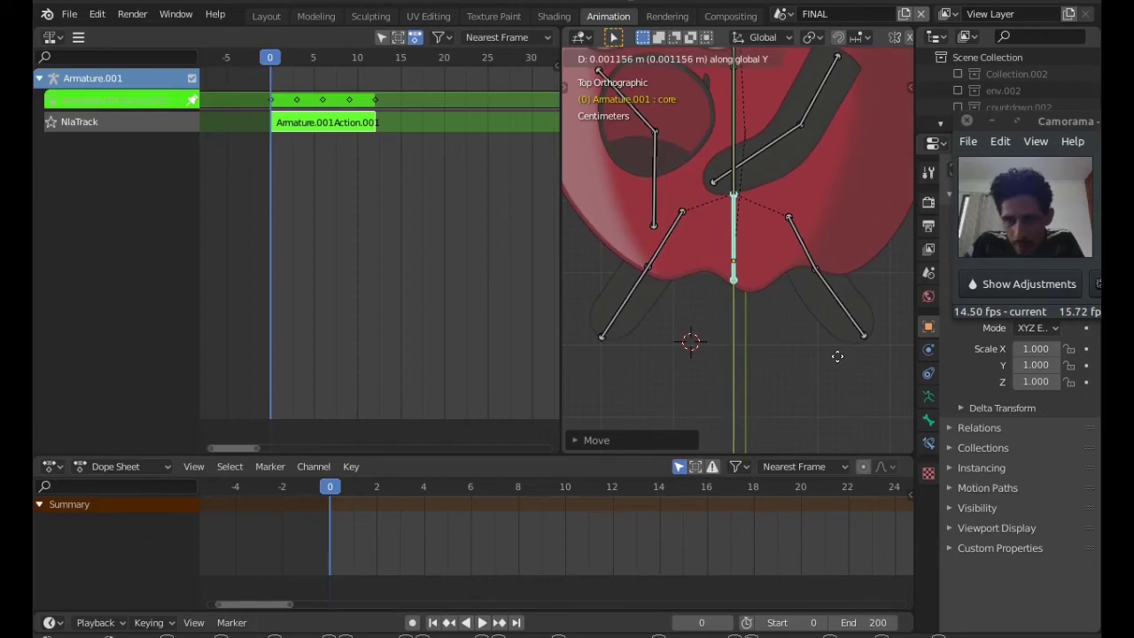
click(833, 353)
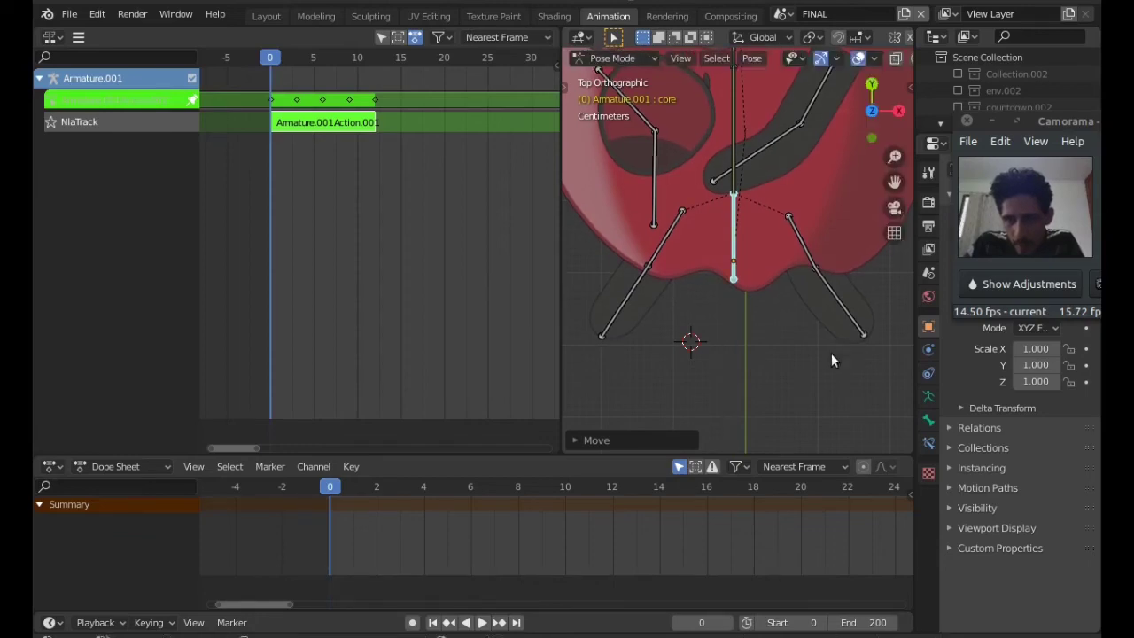
key(i)
click(776, 360)
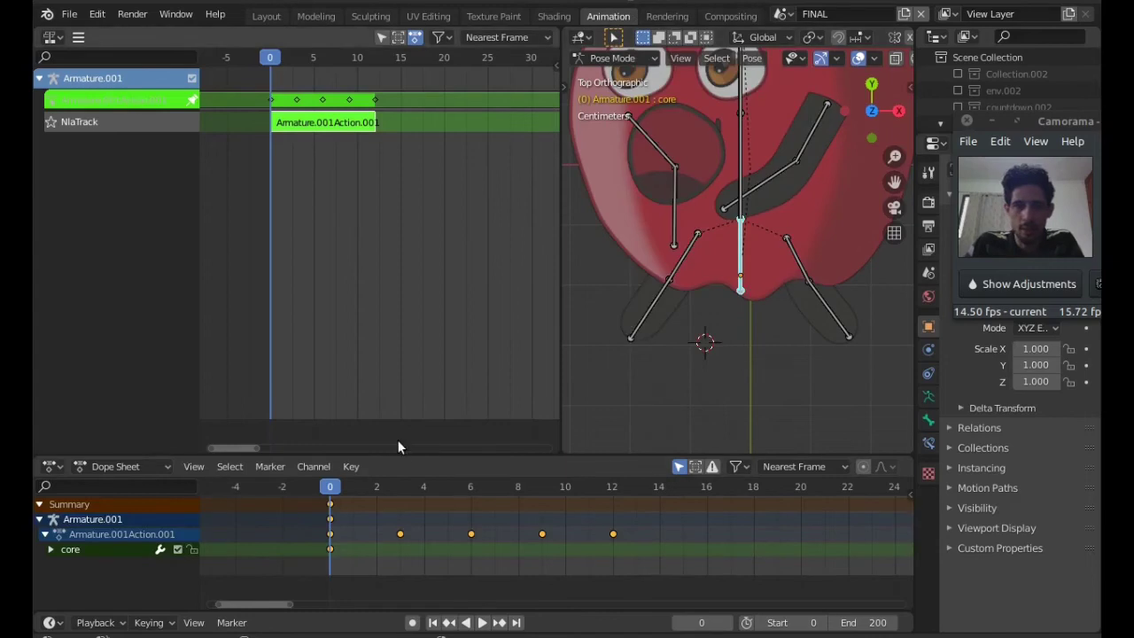
Undo the stray pose changes and key the core bone at frame 3.
click(399, 494)
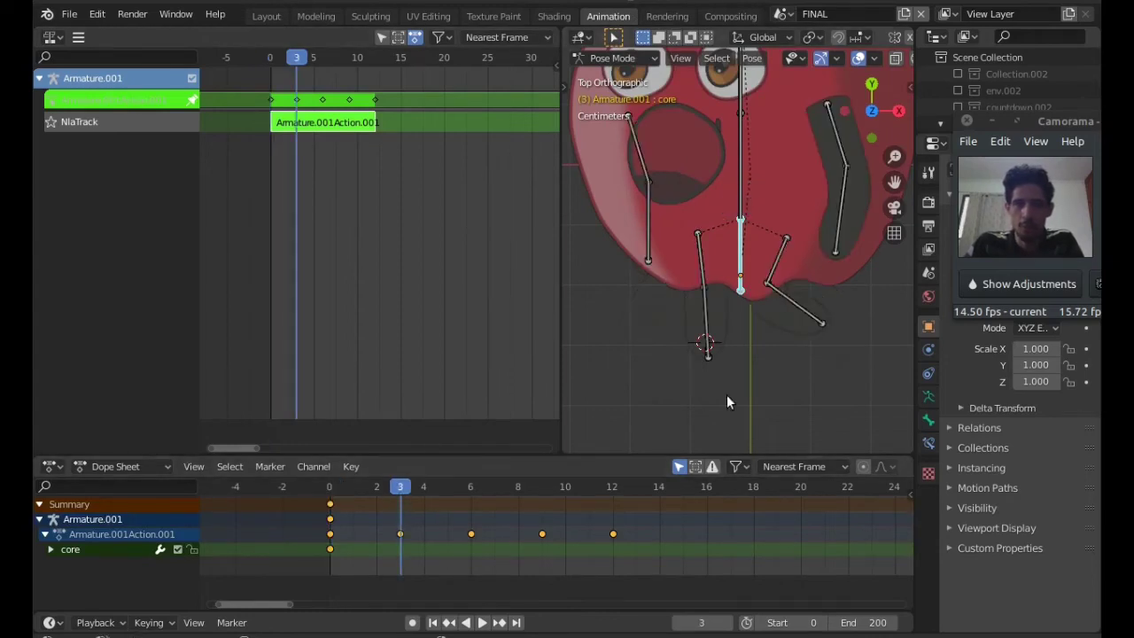
key(ctrl+z)
key(ctrl+z)
key(ctrl+z)
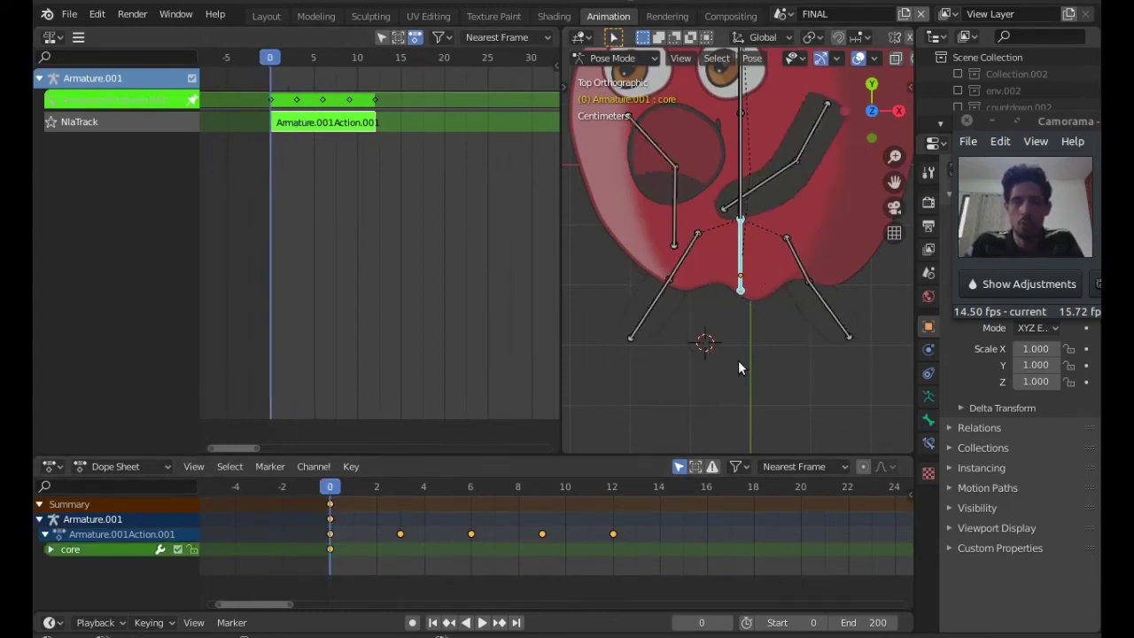
key(ctrl+z)
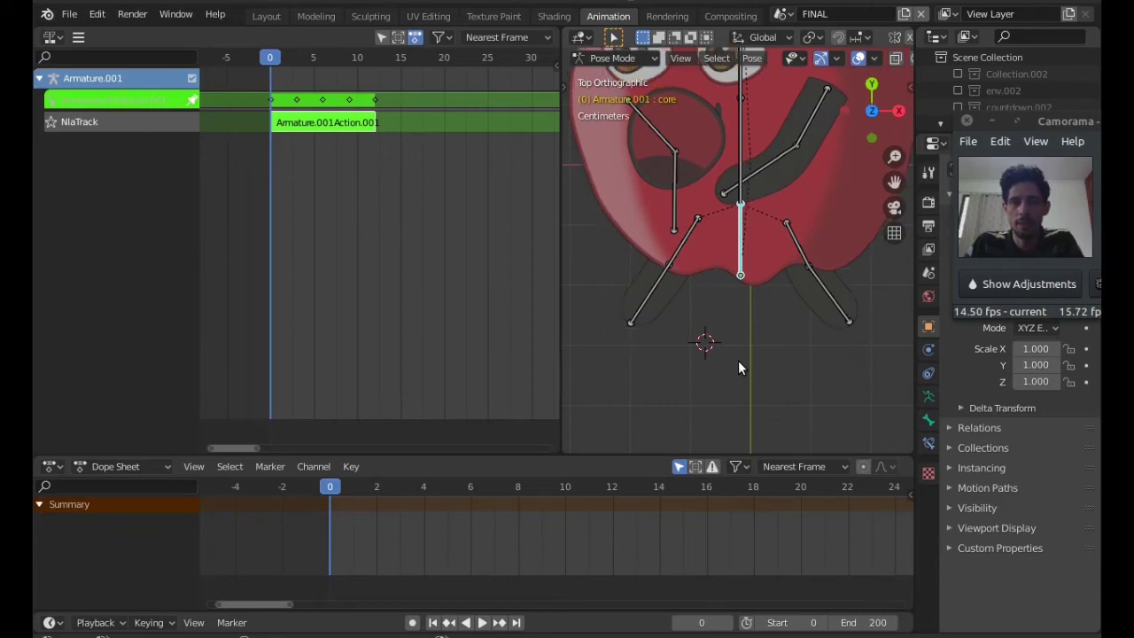
key(i)
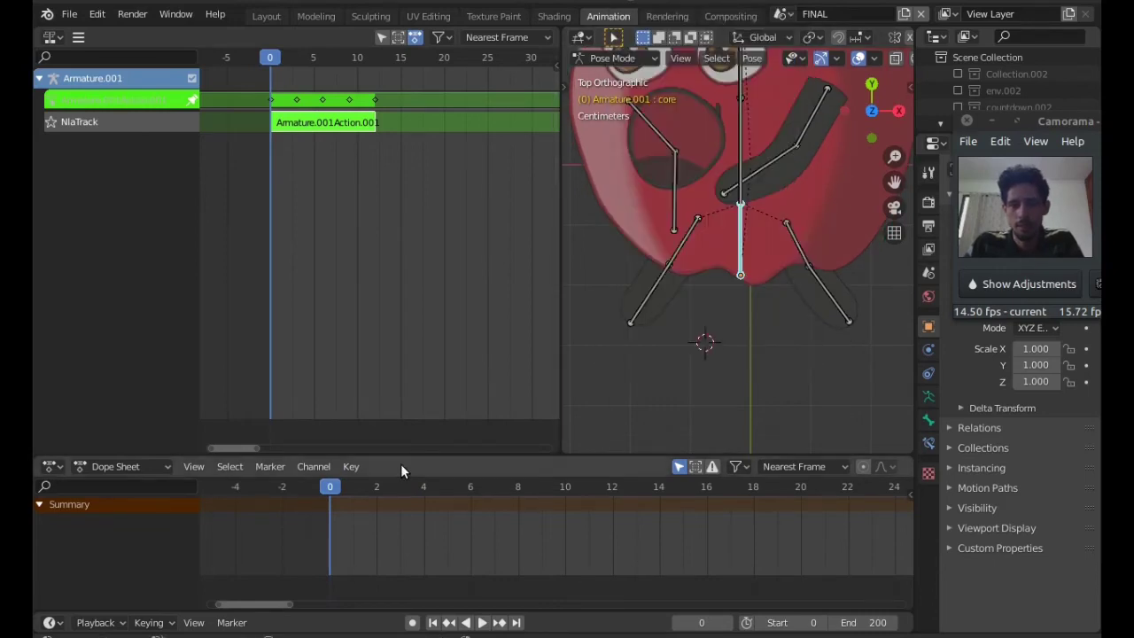
click(401, 489)
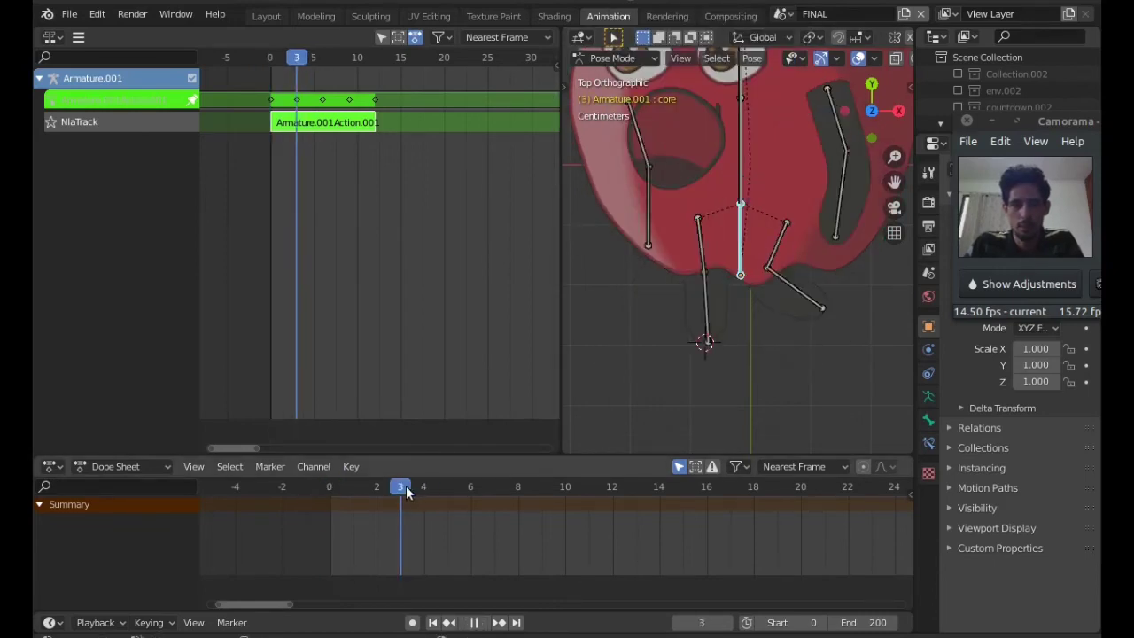
key(i)
click(723, 354)
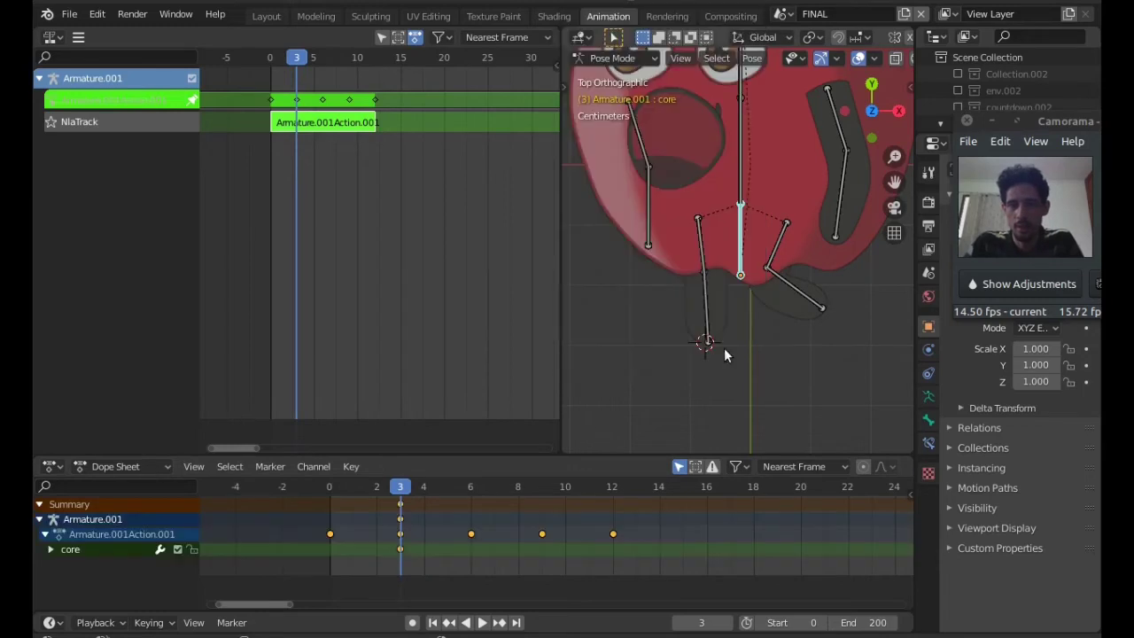
Lower the core bone on Y and key that pose at frame 0.
click(327, 494)
key(g)
key(y)
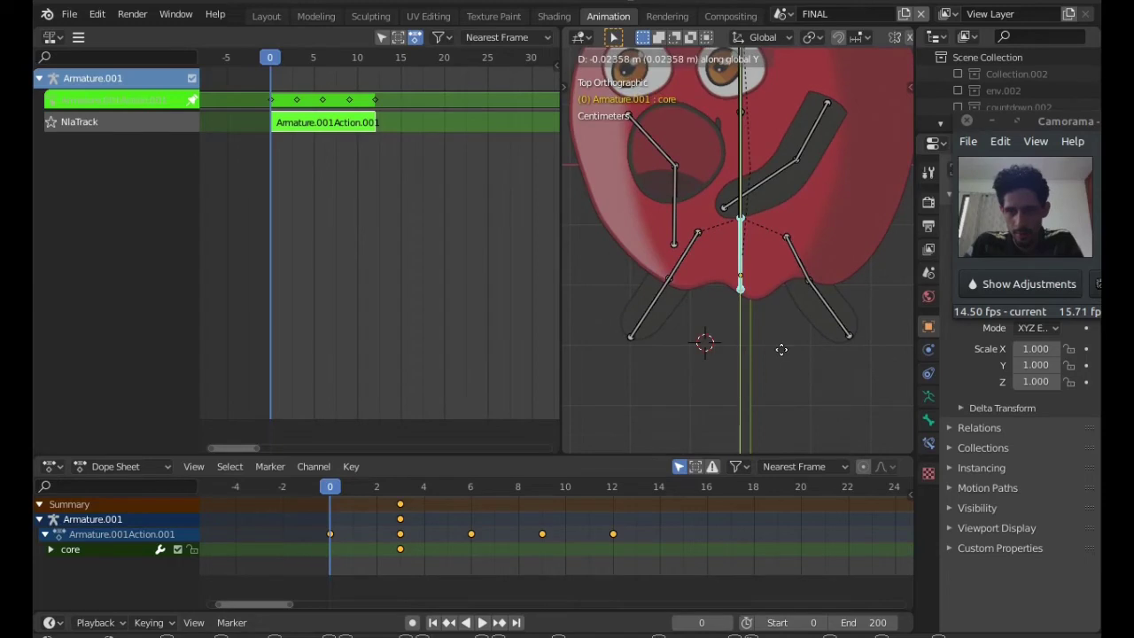
click(780, 348)
key(i)
click(780, 358)
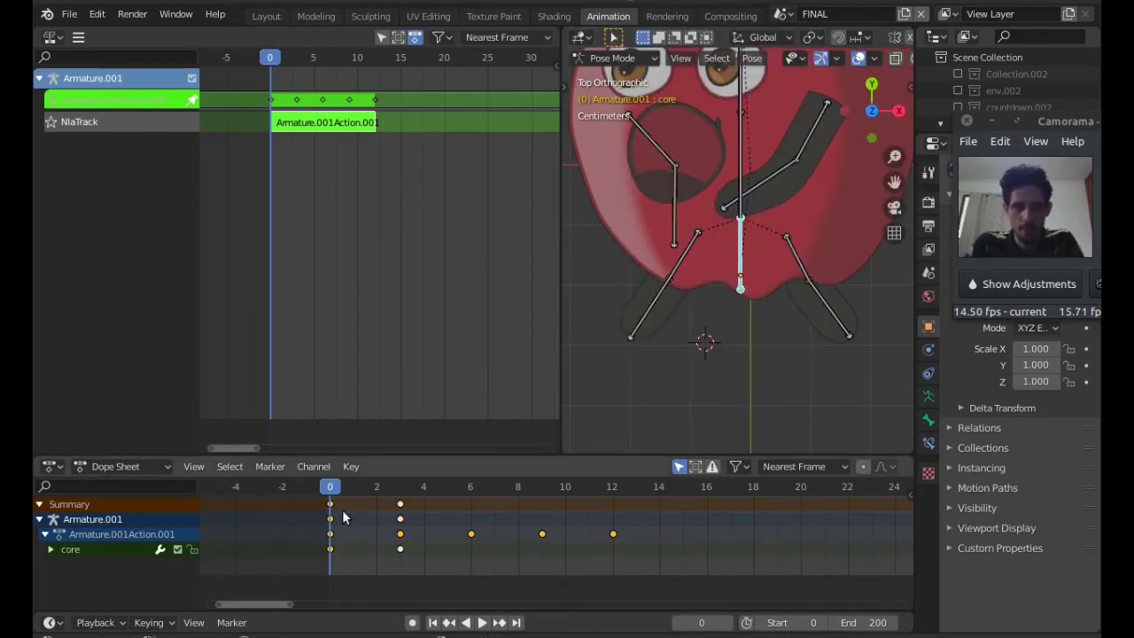
Copy keys to frames 6 and 9, the frame 3 keys to 12, and play back.
key(shift+d)
click(479, 523)
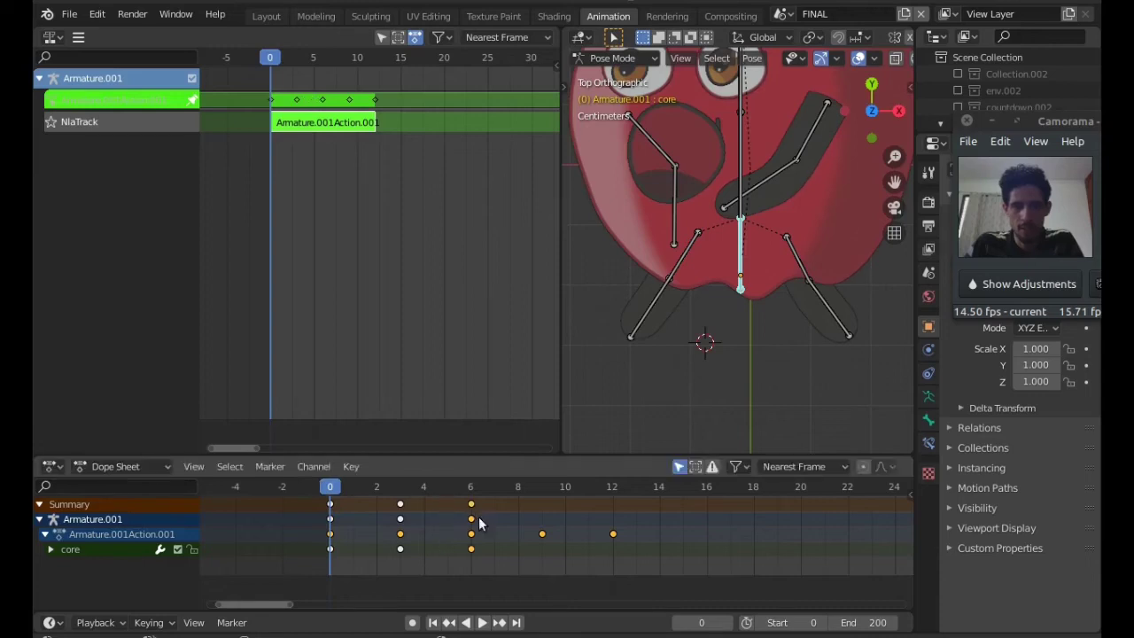
key(shift+d)
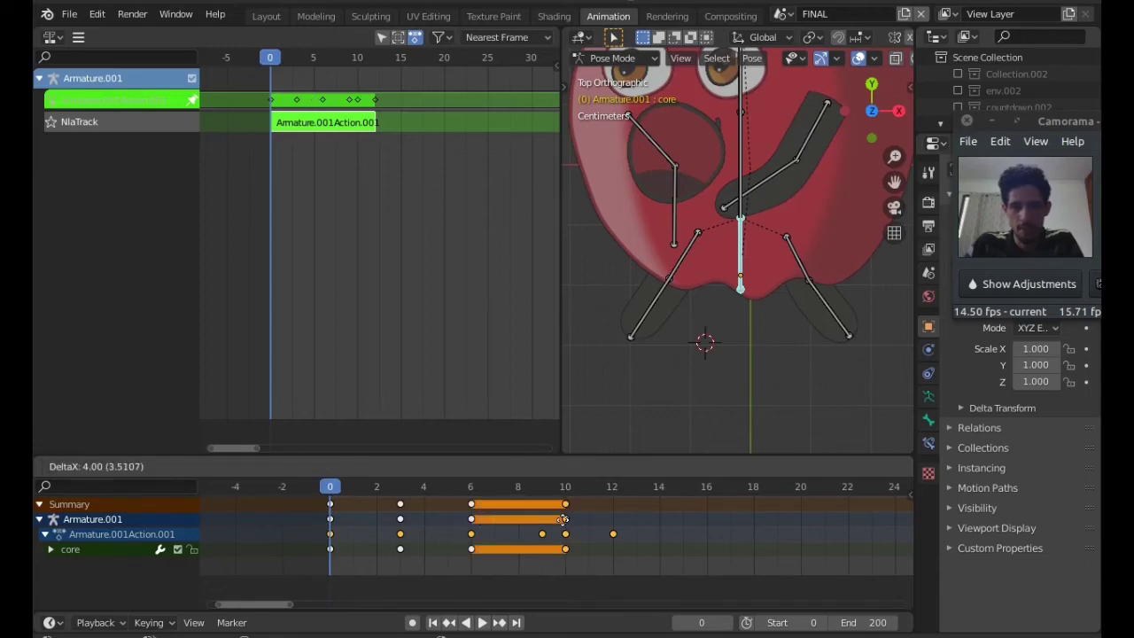
click(550, 526)
click(400, 506)
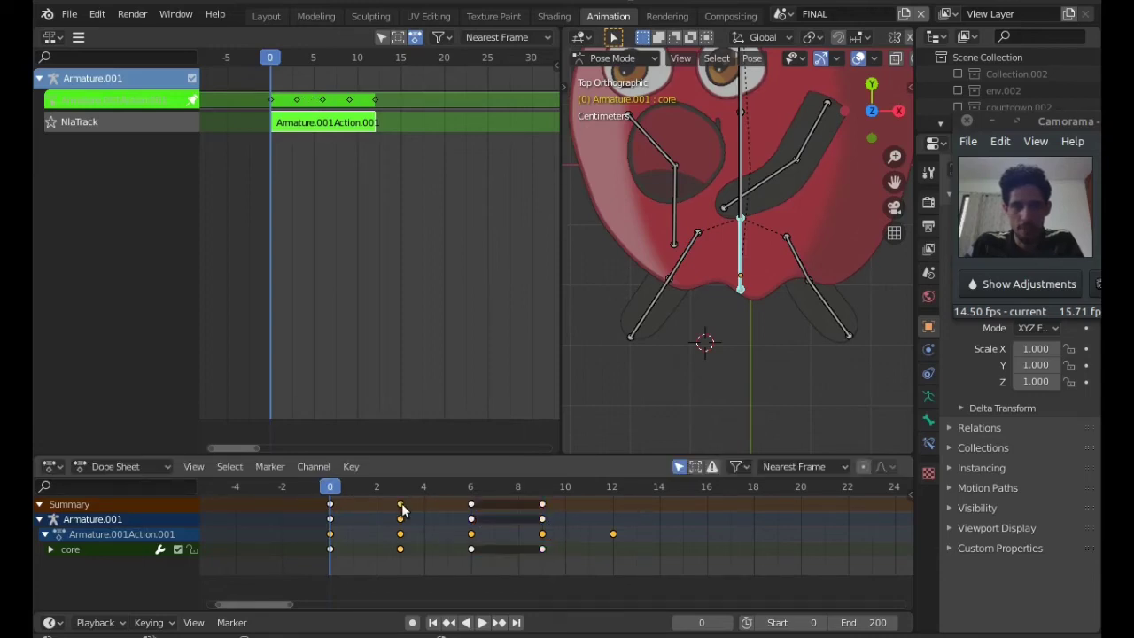
key(shift+d)
click(612, 518)
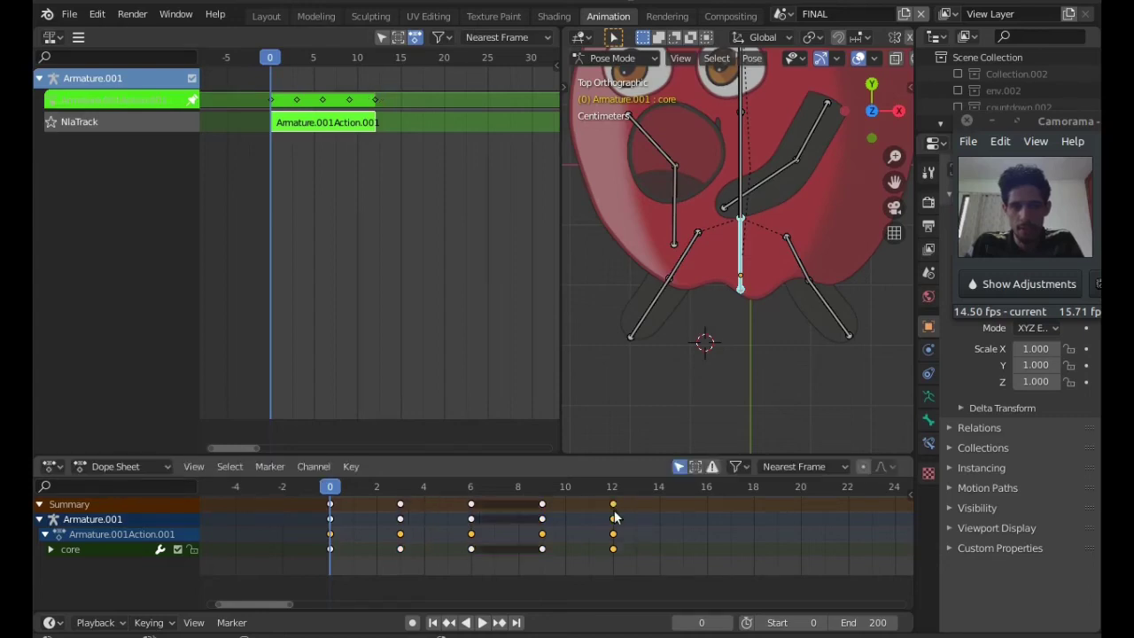
key(space)
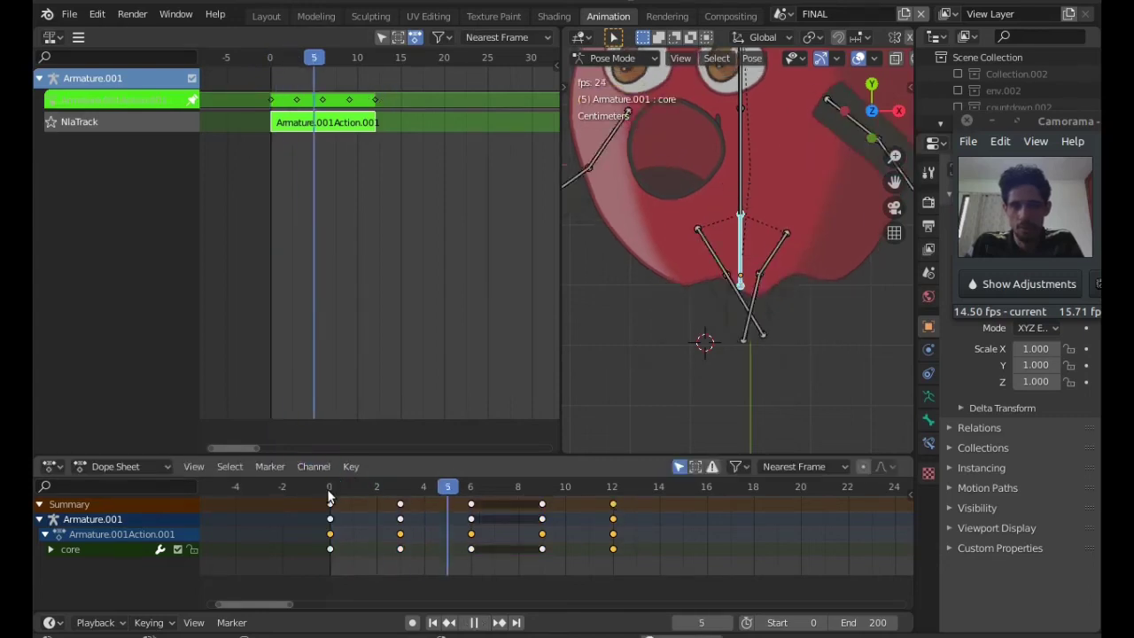
drag(329, 494, 474, 481)
scroll(494, 523, up, 1)
scroll(741, 335, up, 4)
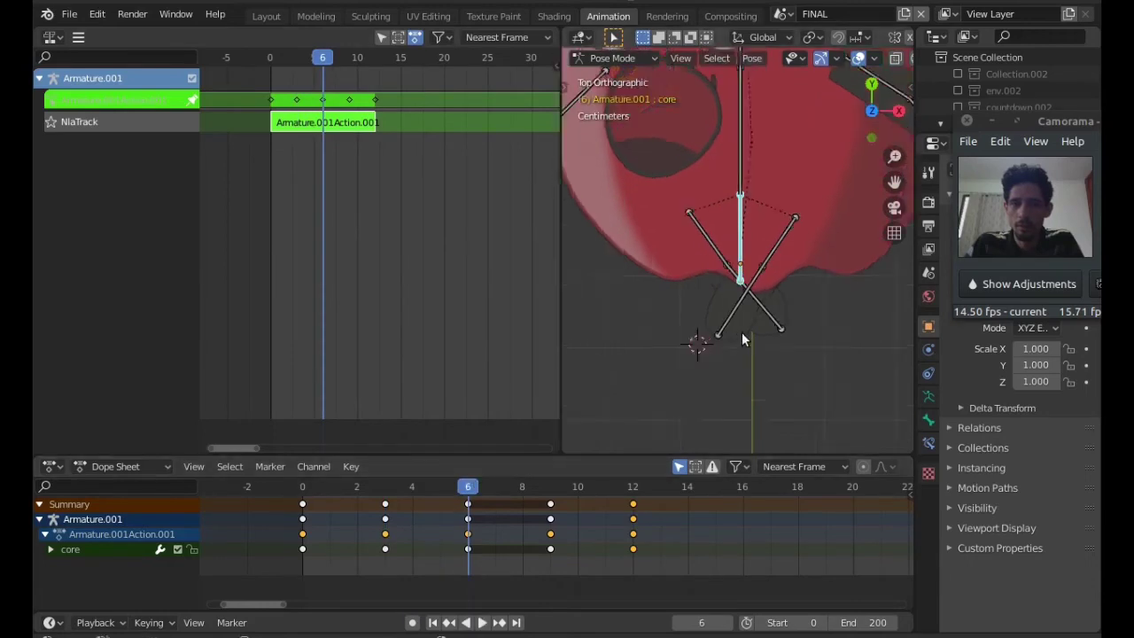
scroll(743, 339, down, 2)
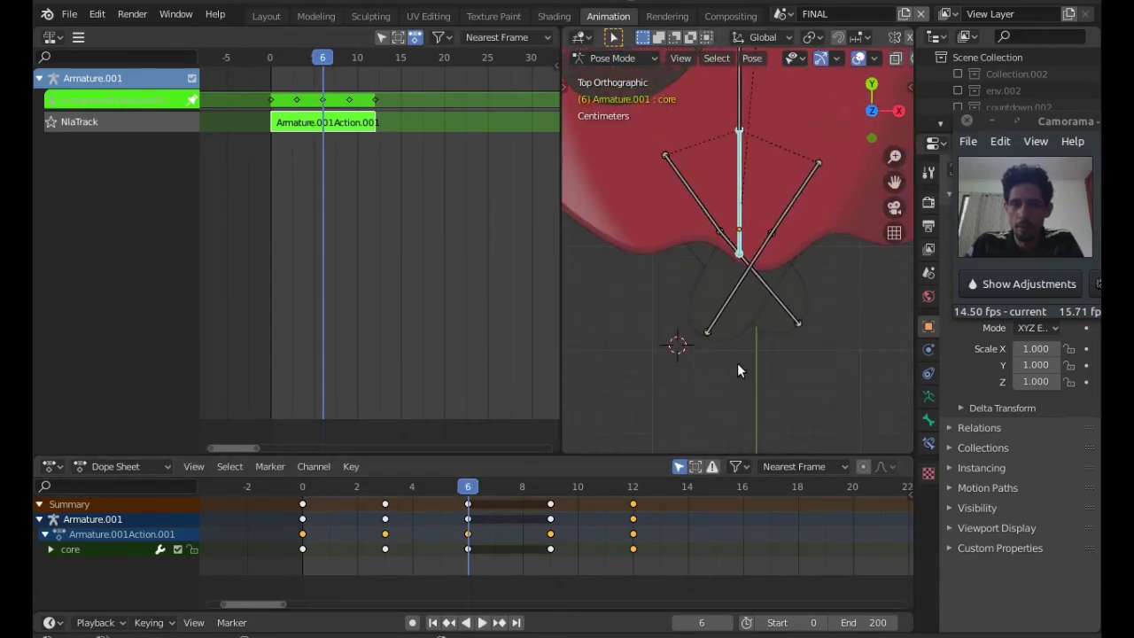
click(302, 486)
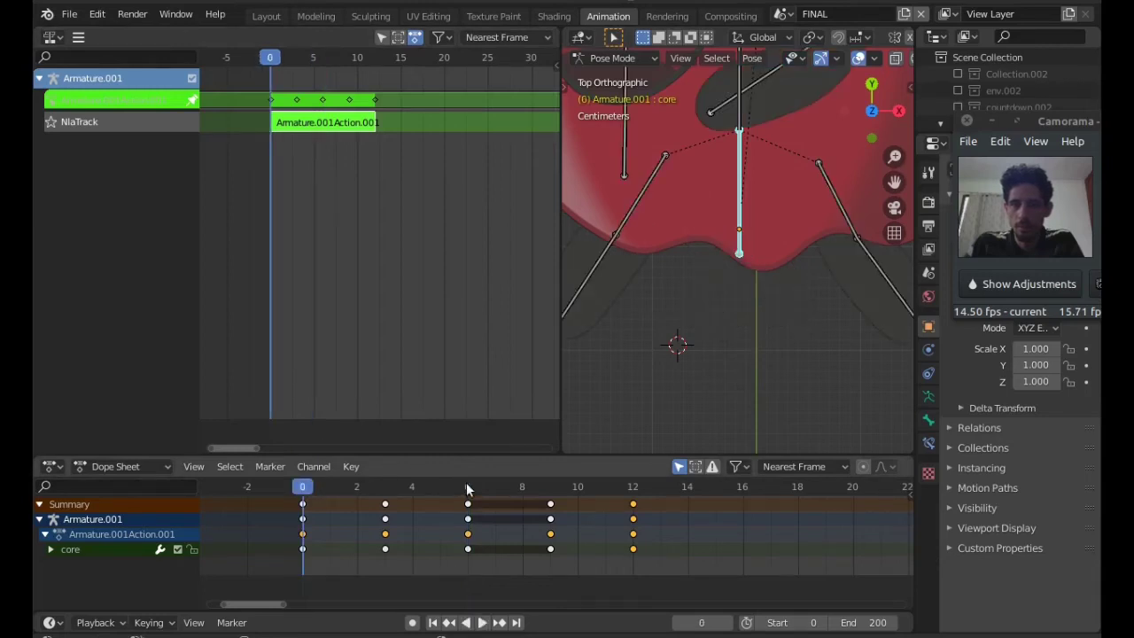
click(468, 486)
click(302, 487)
scroll(736, 343, up, 1)
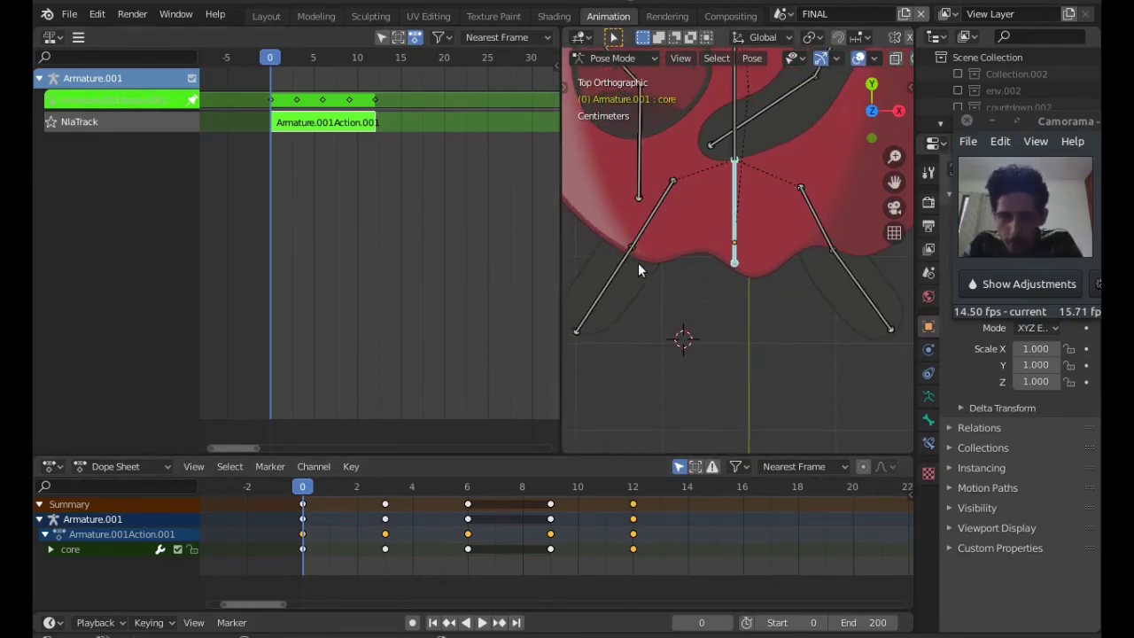
Rotate leg-bot.R to a new angle and key it at frame 0.
click(597, 301)
key(r)
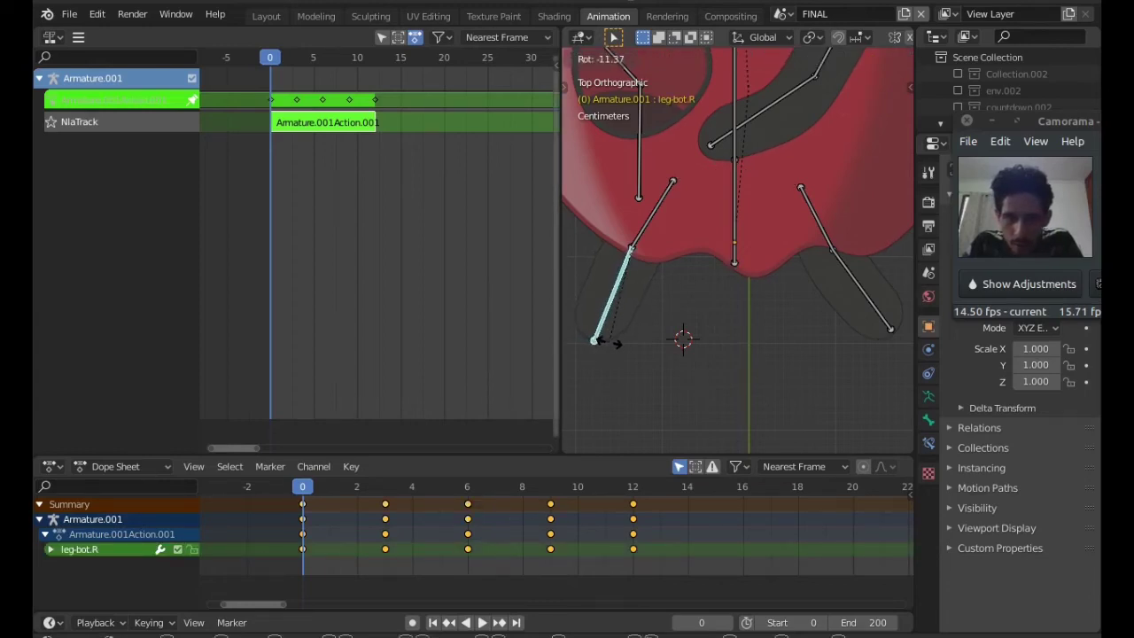
click(606, 341)
scroll(593, 344, up, 6)
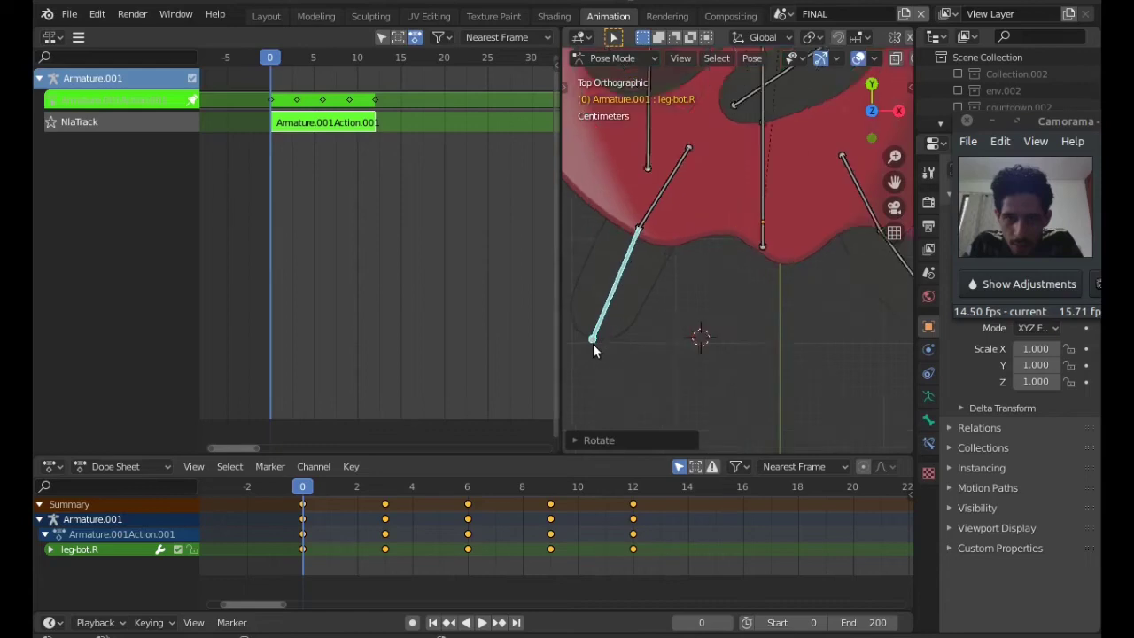
scroll(593, 351, down, 3)
scroll(855, 341, down, 3)
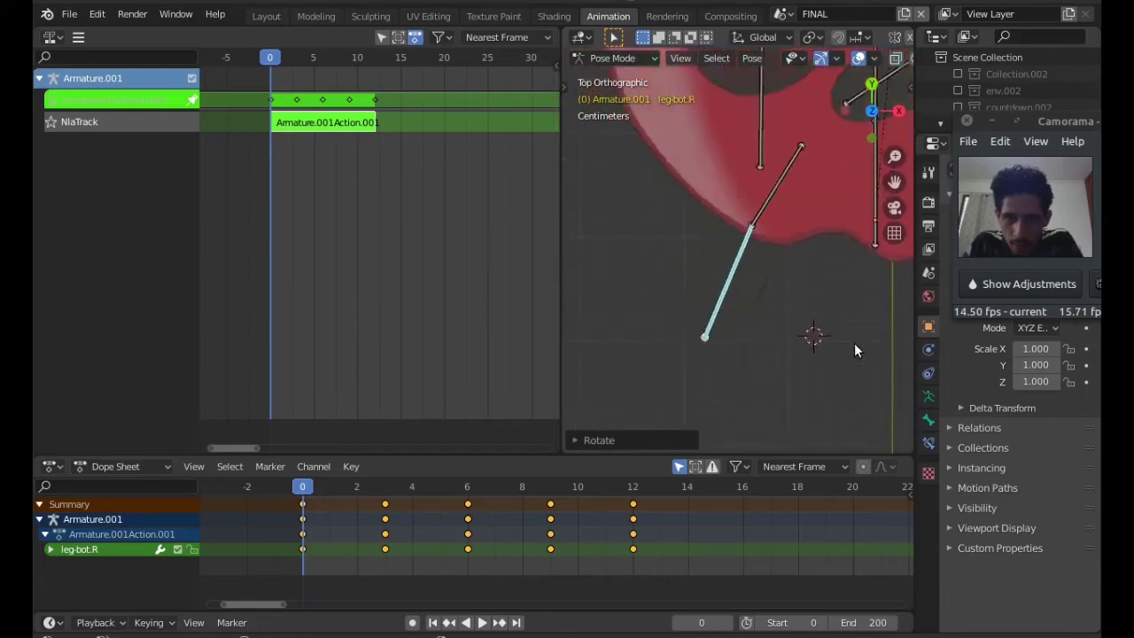
shift+middle_drag(865, 362, 698, 341)
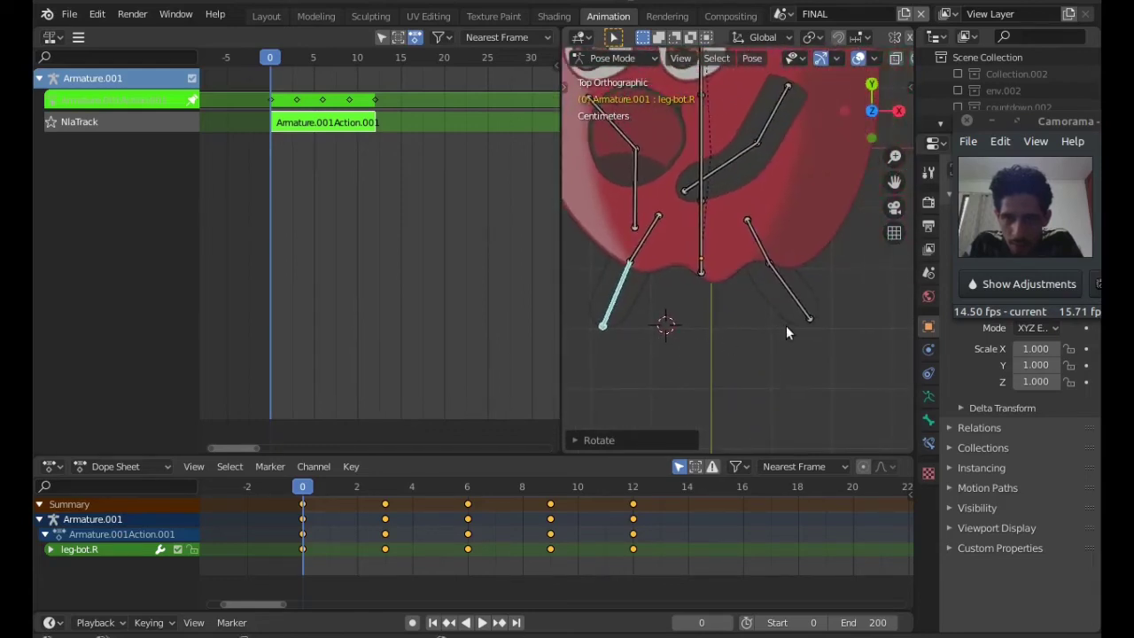
scroll(788, 333, up, 1)
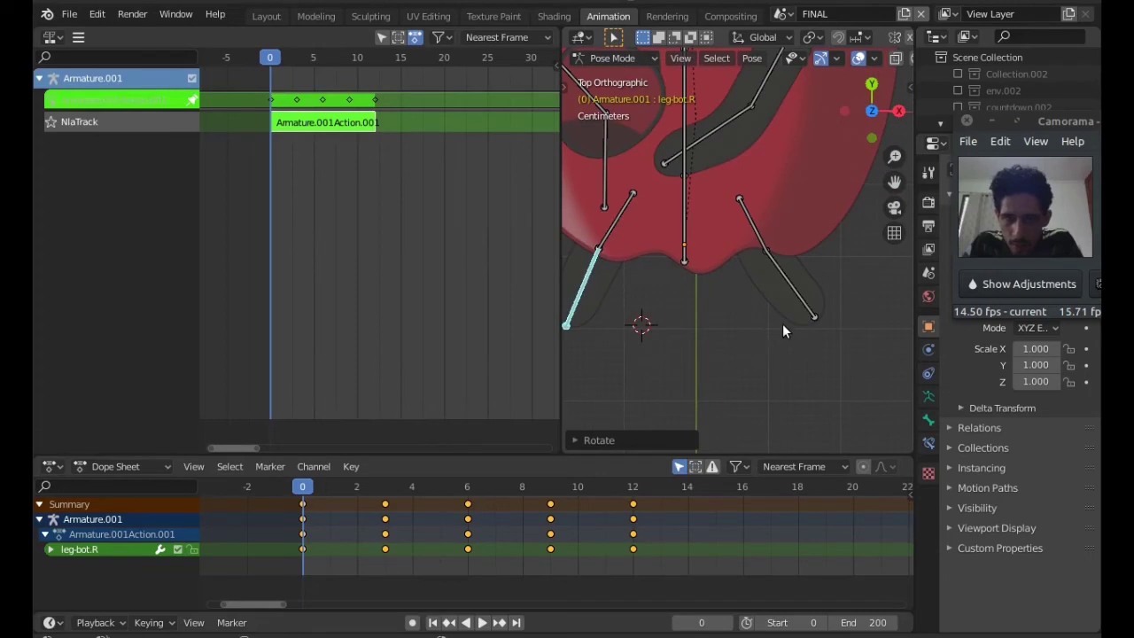
scroll(782, 329, down, 1)
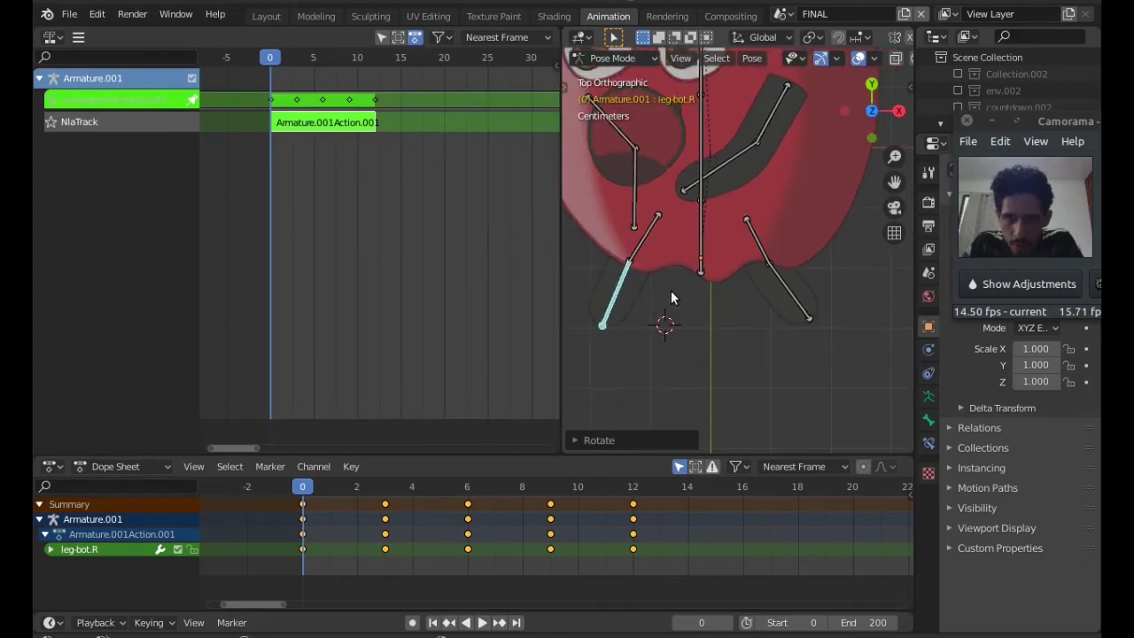
key(i)
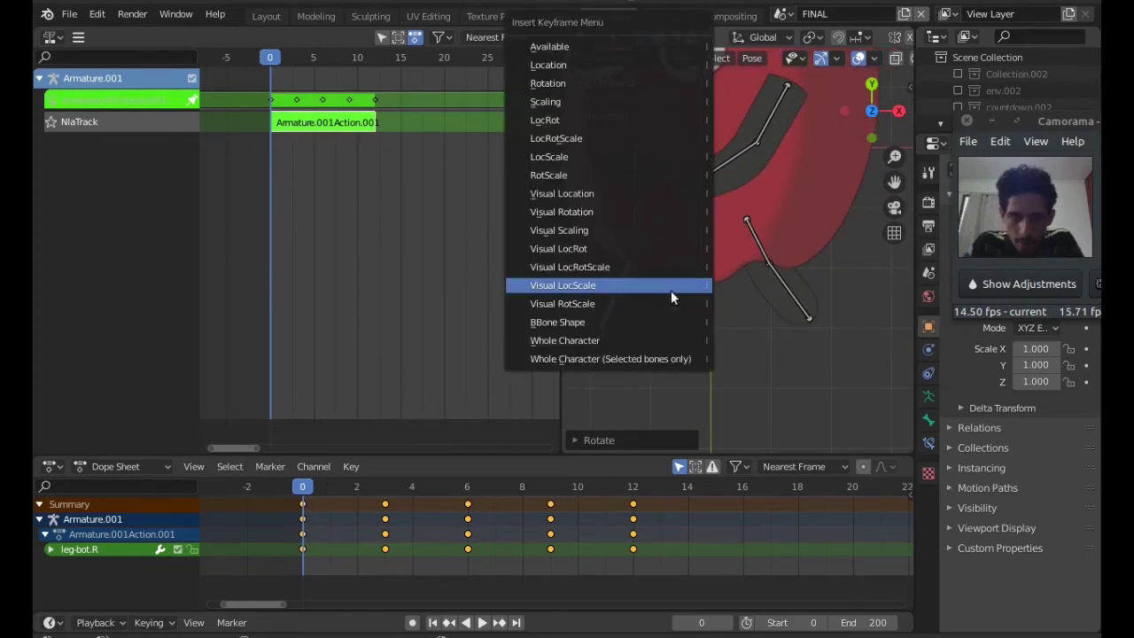
click(674, 358)
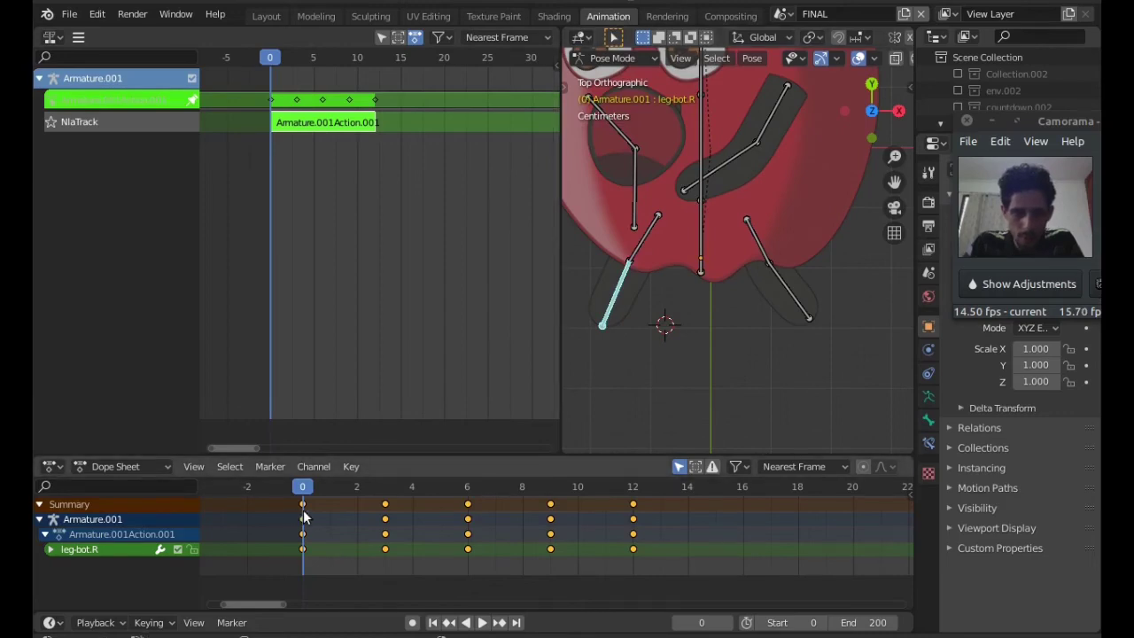
Cancel attempted key duplicate and move, play the animation, and return to frame 0.
key(shift+d)
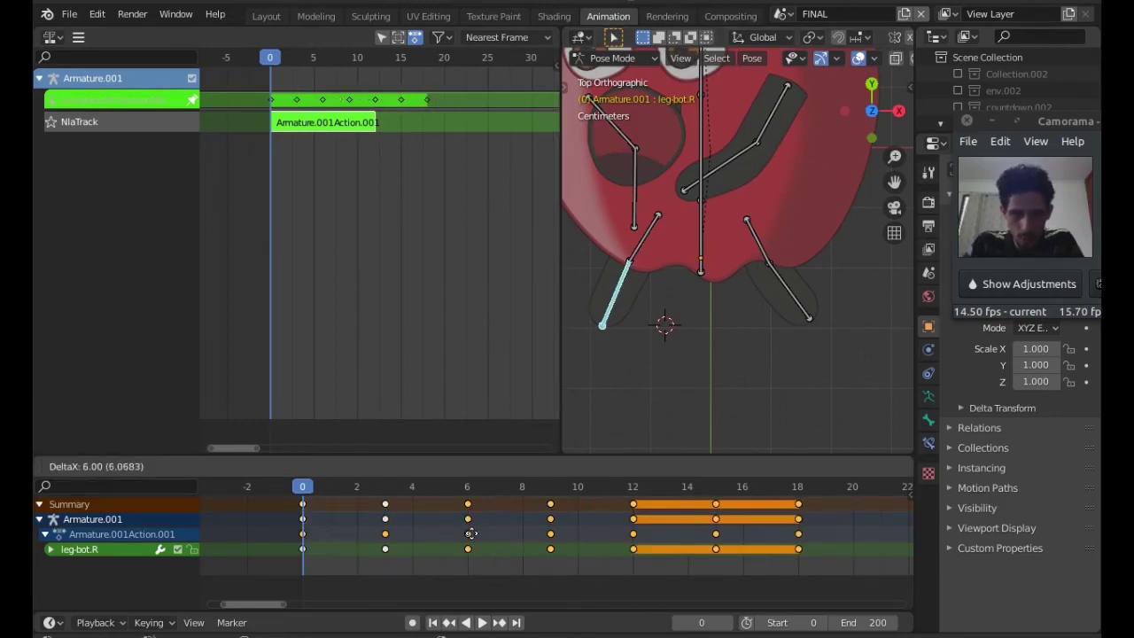
right_click(471, 533)
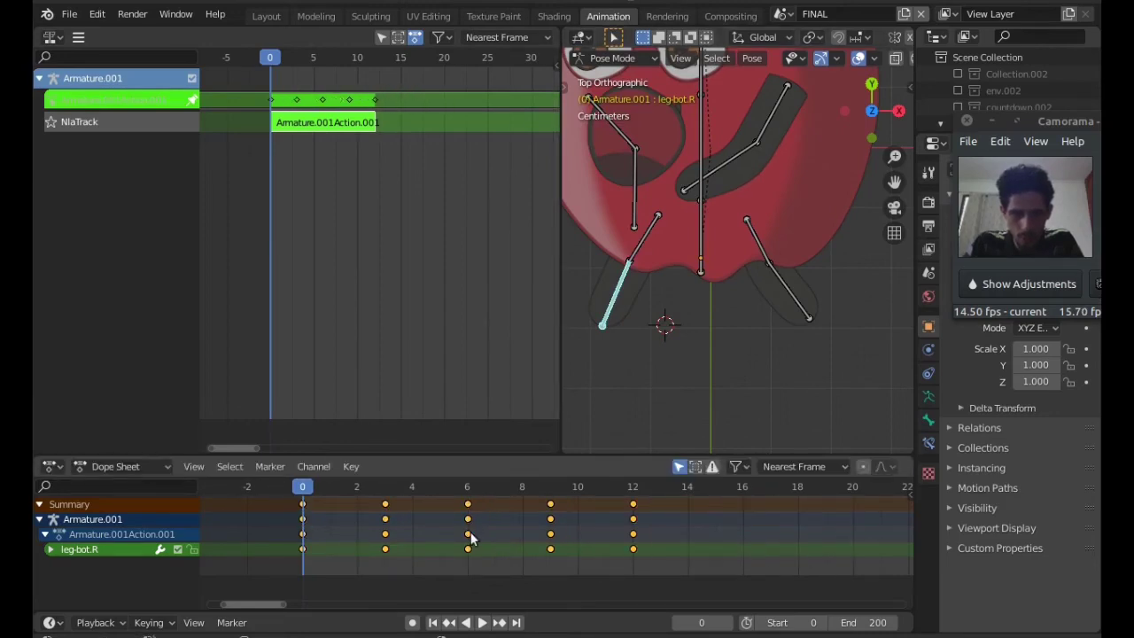
click(301, 509)
key(g)
right_click(634, 568)
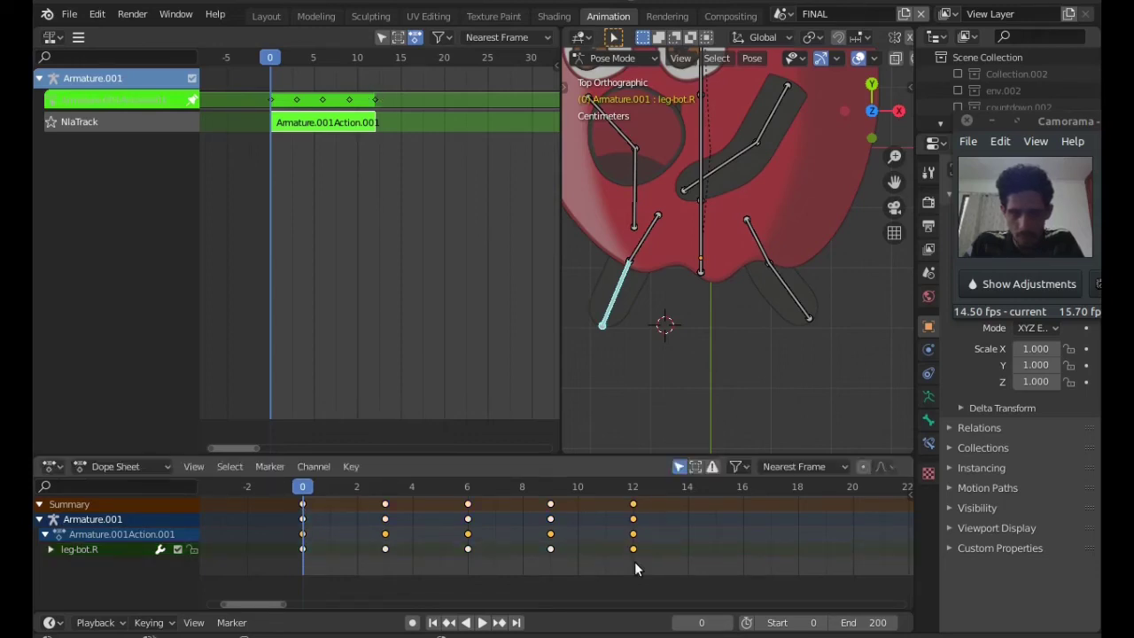
key(space)
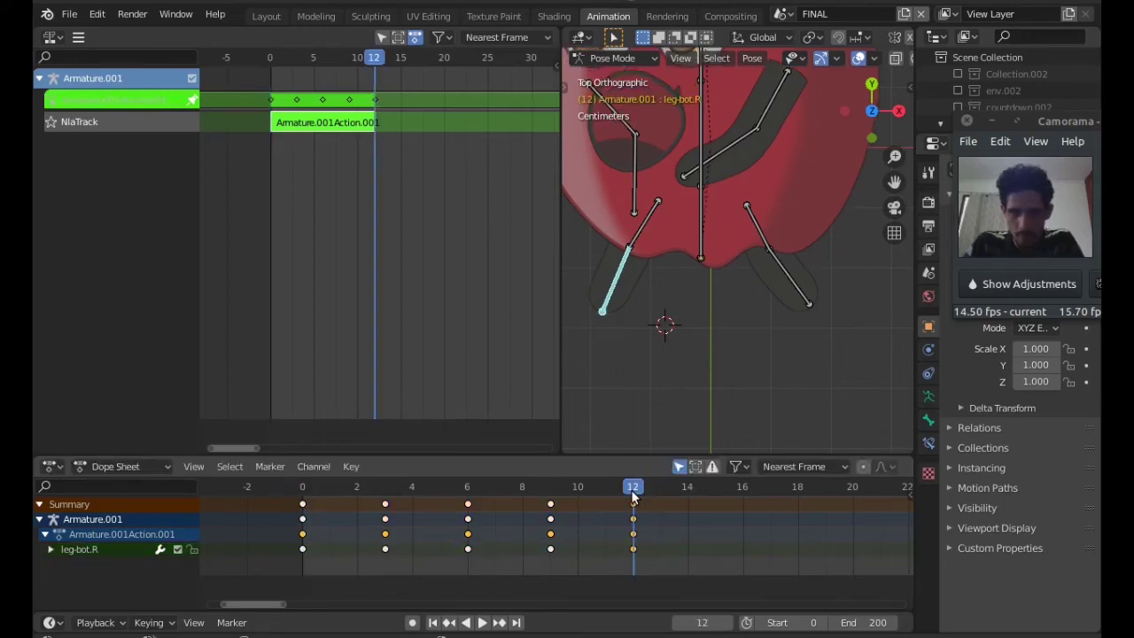
click(312, 488)
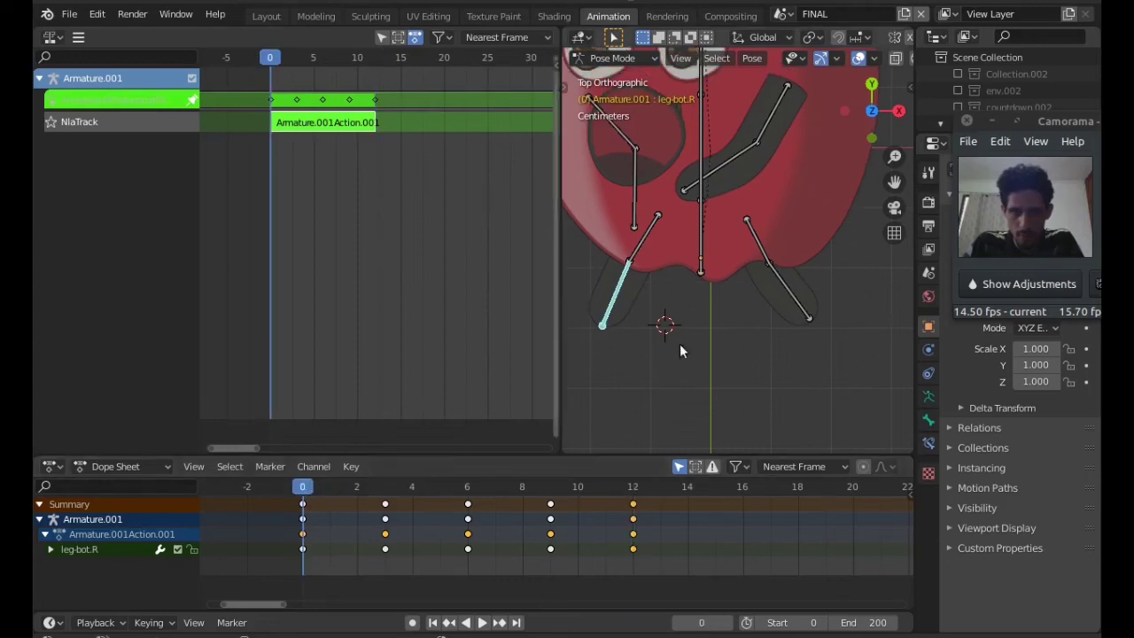
Select the core bone and duplicate its selected keys to frame 12.
click(700, 260)
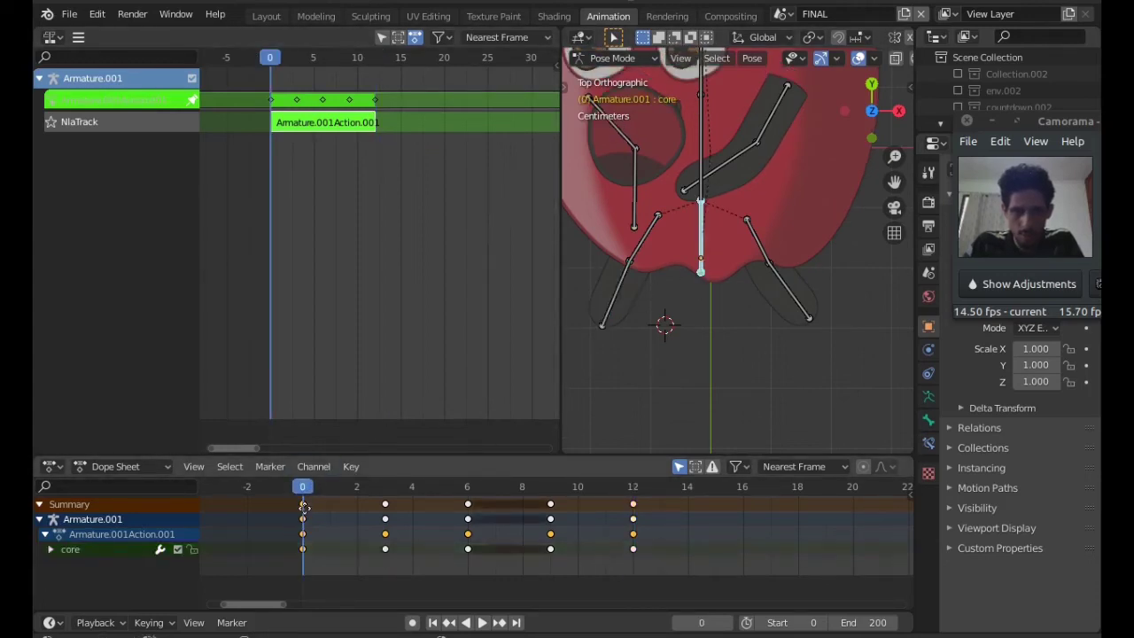
key(shift+d)
click(640, 514)
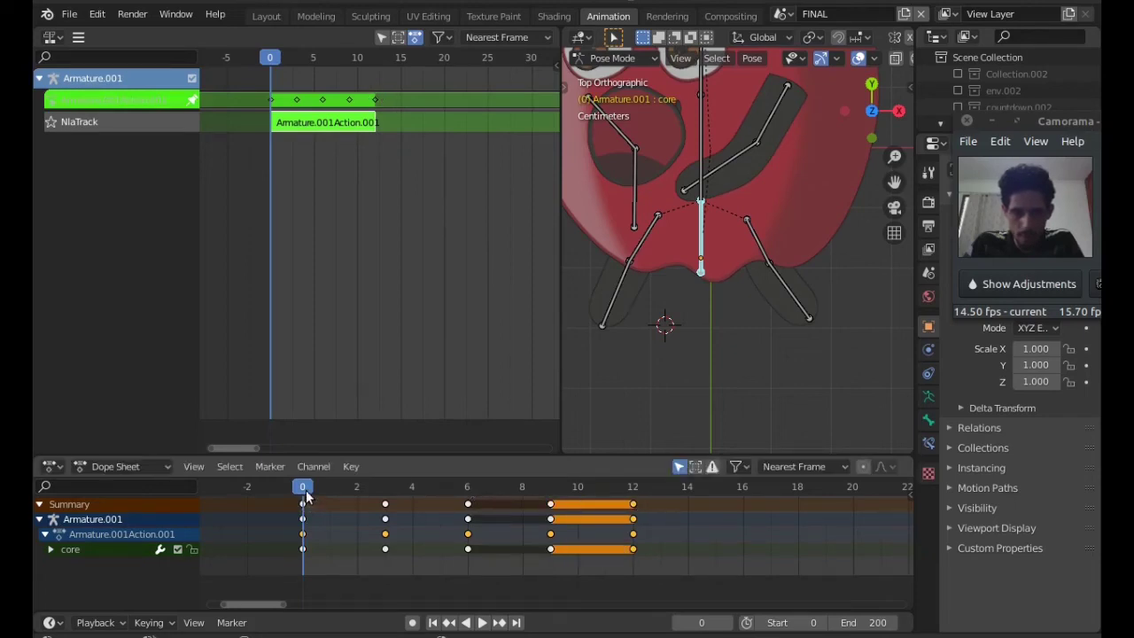
Delete the core keys at frames 3, 6 and 9, then play back to check.
click(385, 505)
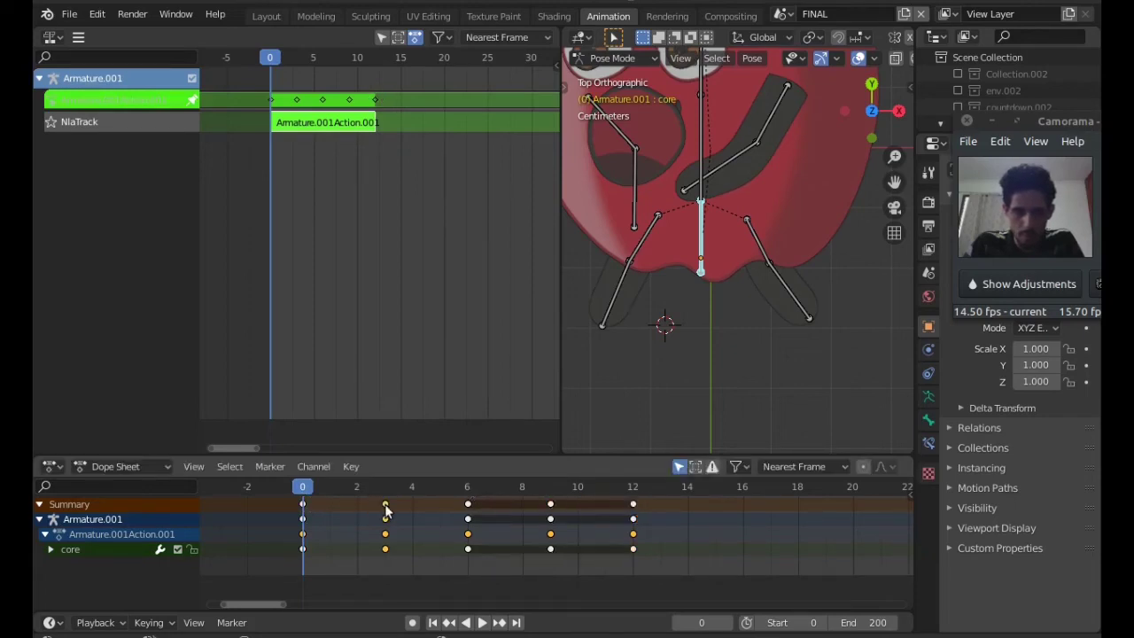
shift+click(470, 505)
shift+click(551, 505)
key(x)
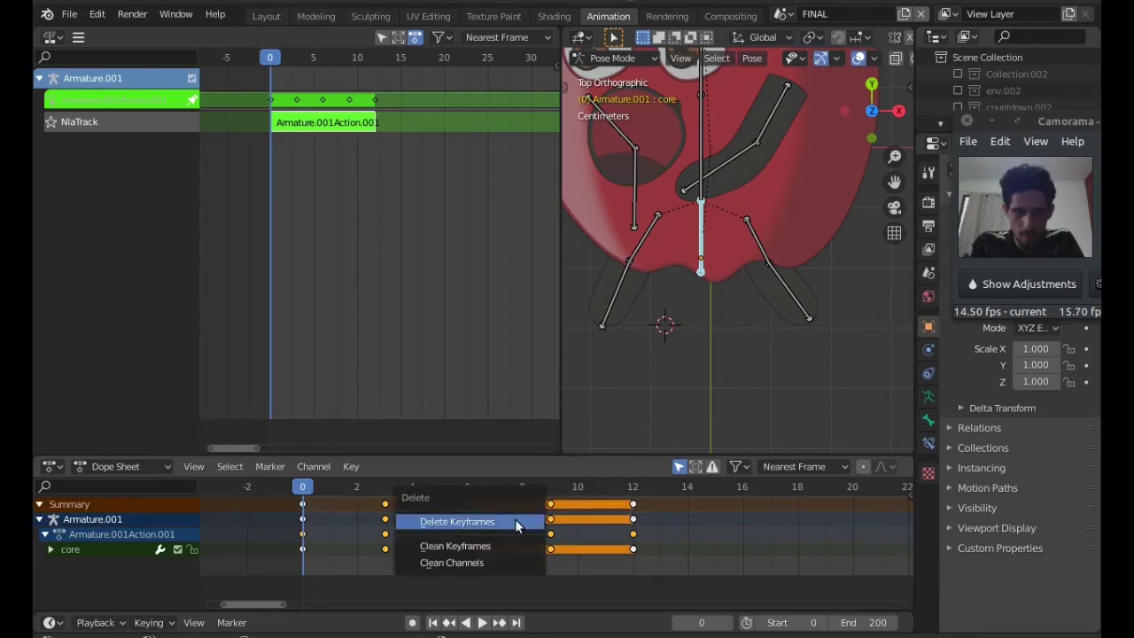
click(517, 523)
key(space)
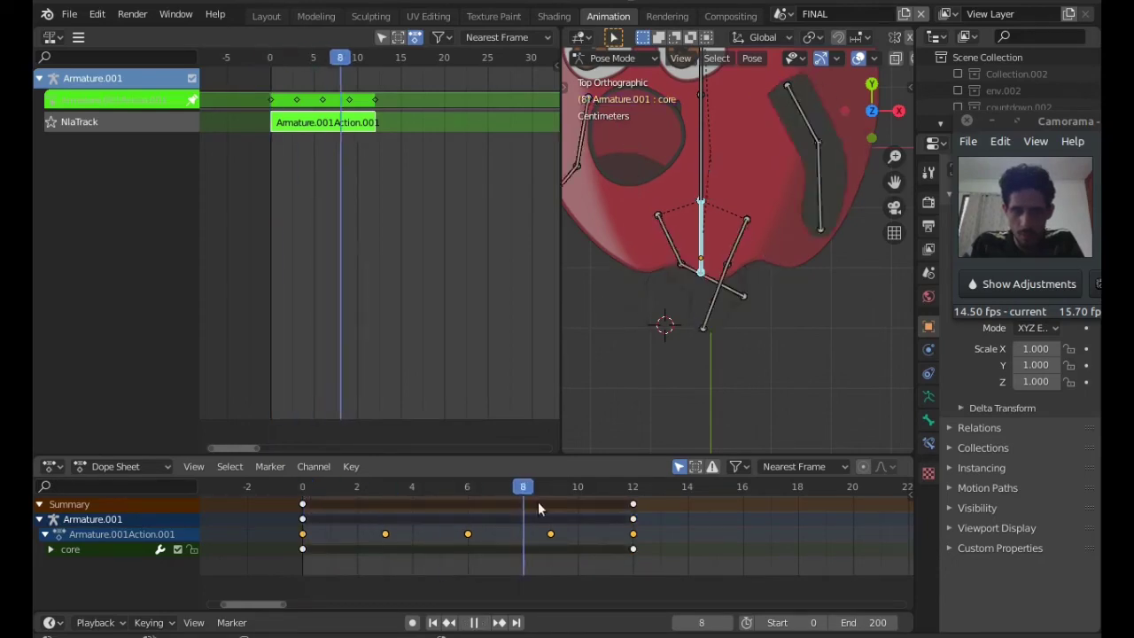
drag(581, 505, 469, 511)
Stop playback and move the core bone along Y.
key(space)
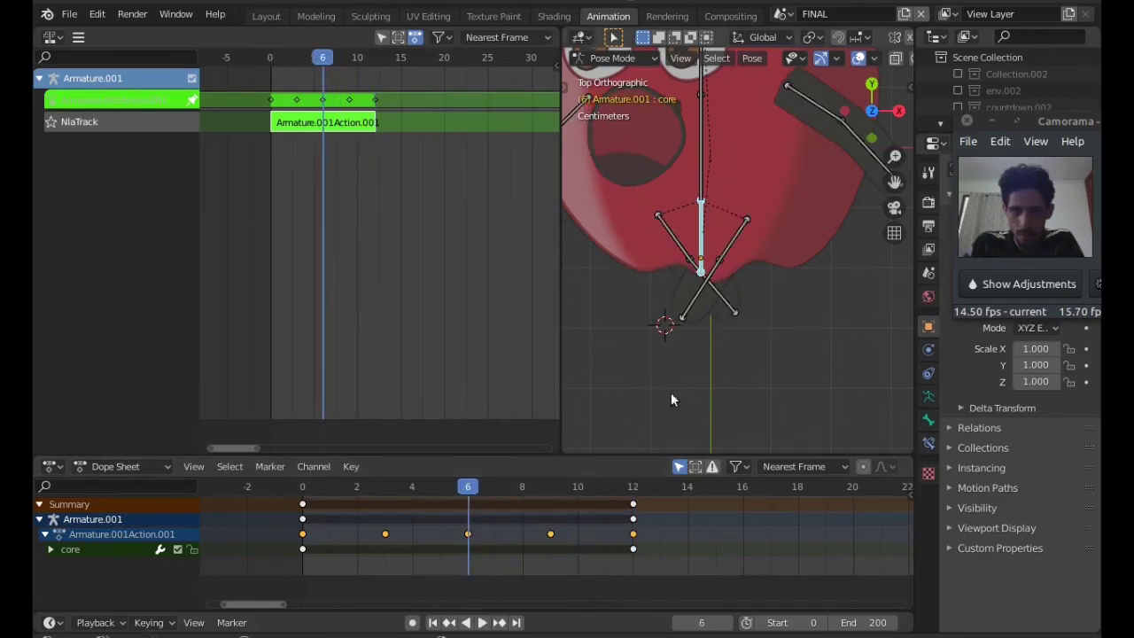
scroll(704, 328, up, 3)
scroll(704, 328, down, 5)
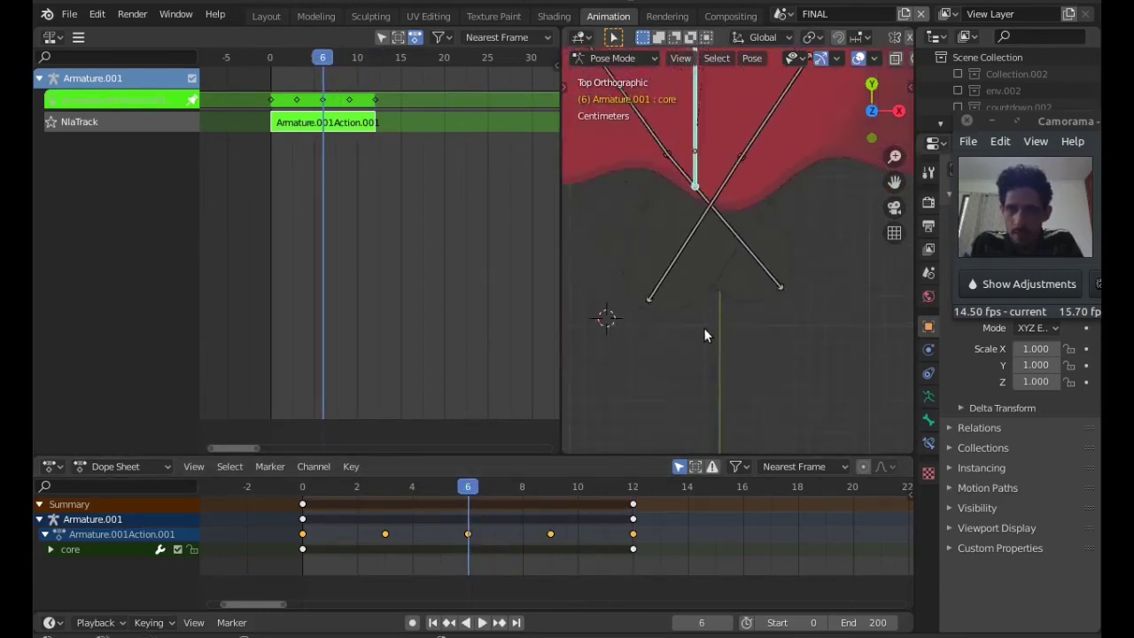
scroll(703, 338, up, 3)
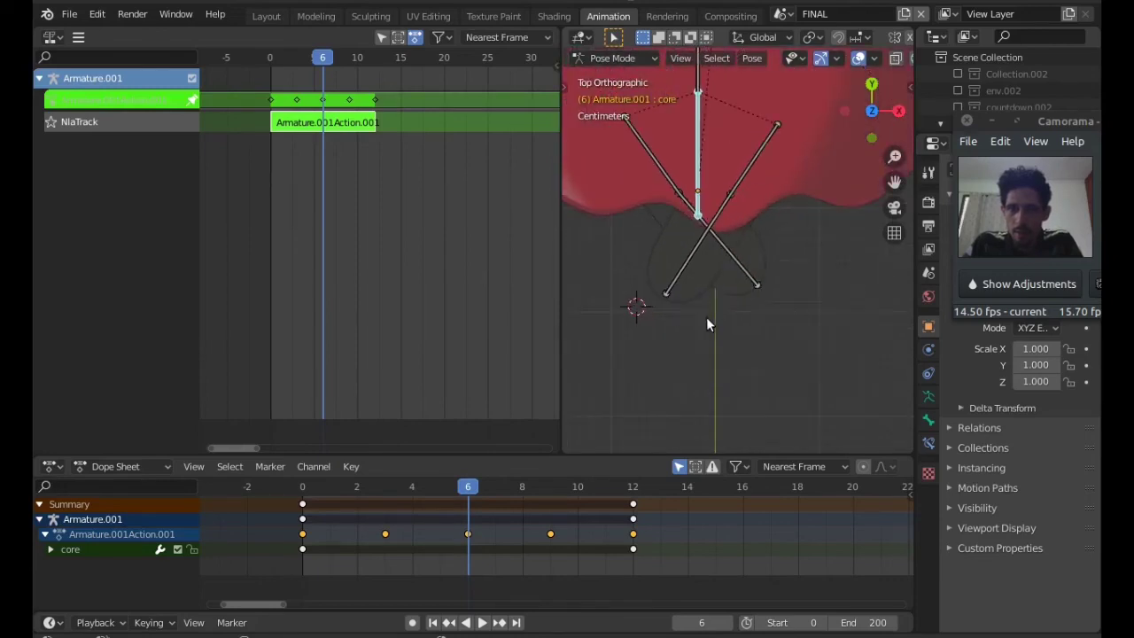
key(g)
key(y)
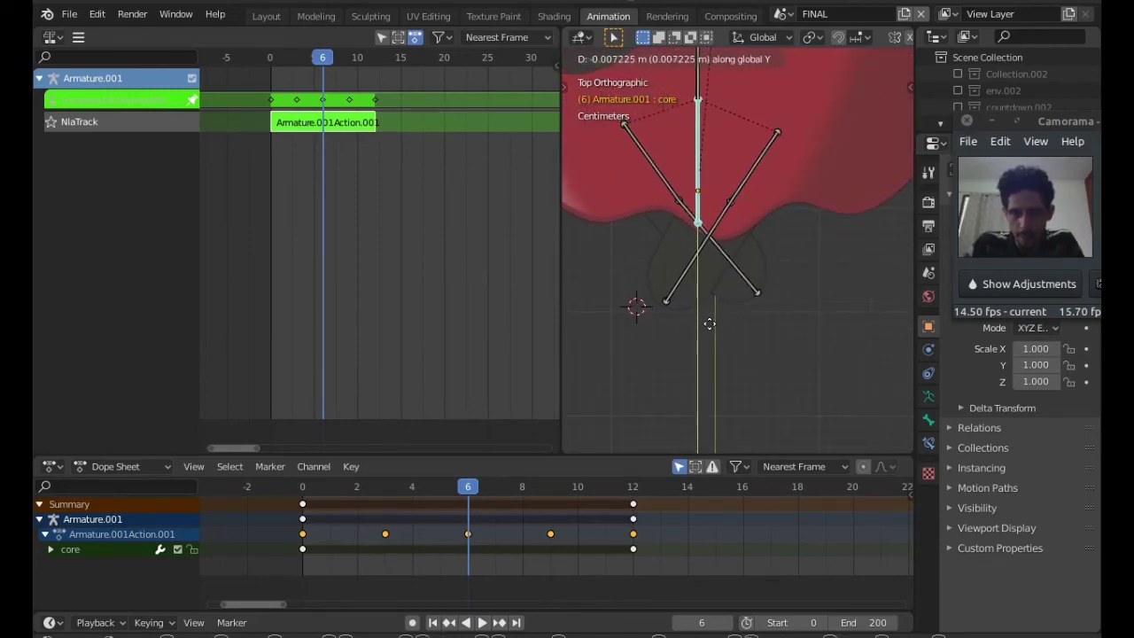
click(709, 324)
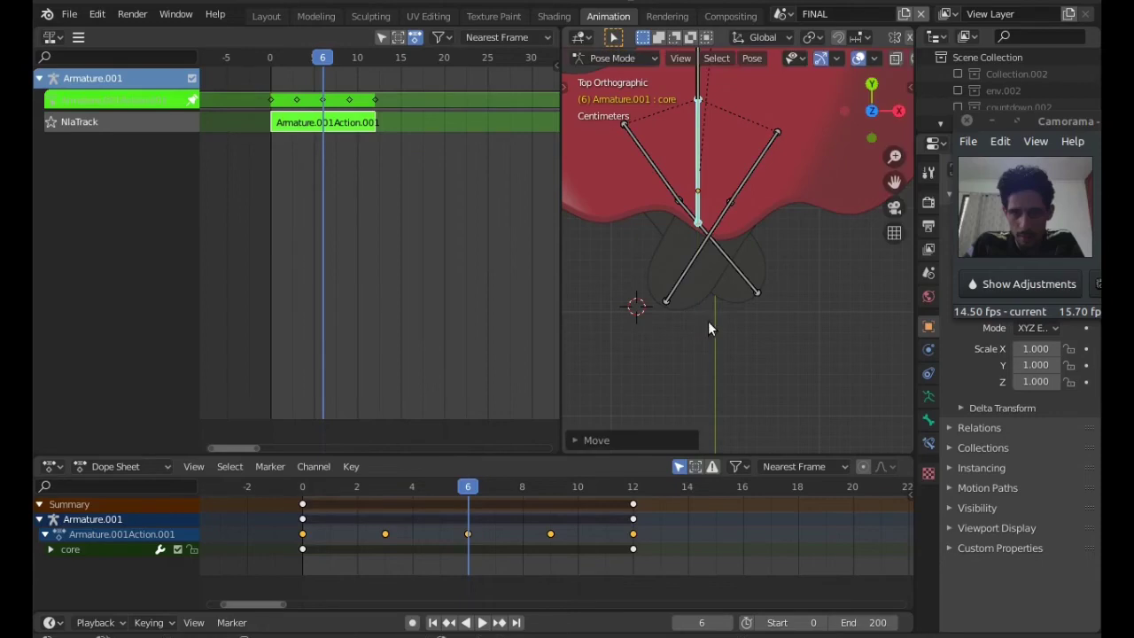
Move and rotate leg-top.R, and rotate leg-bot.R slightly.
scroll(713, 300, down, 1)
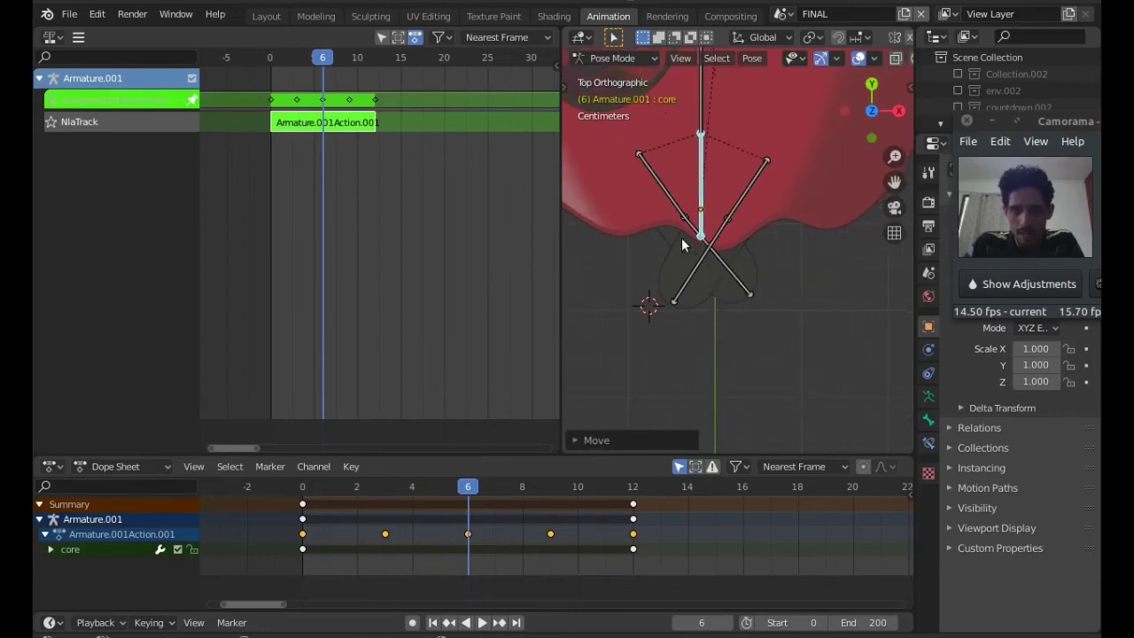
click(678, 204)
key(g)
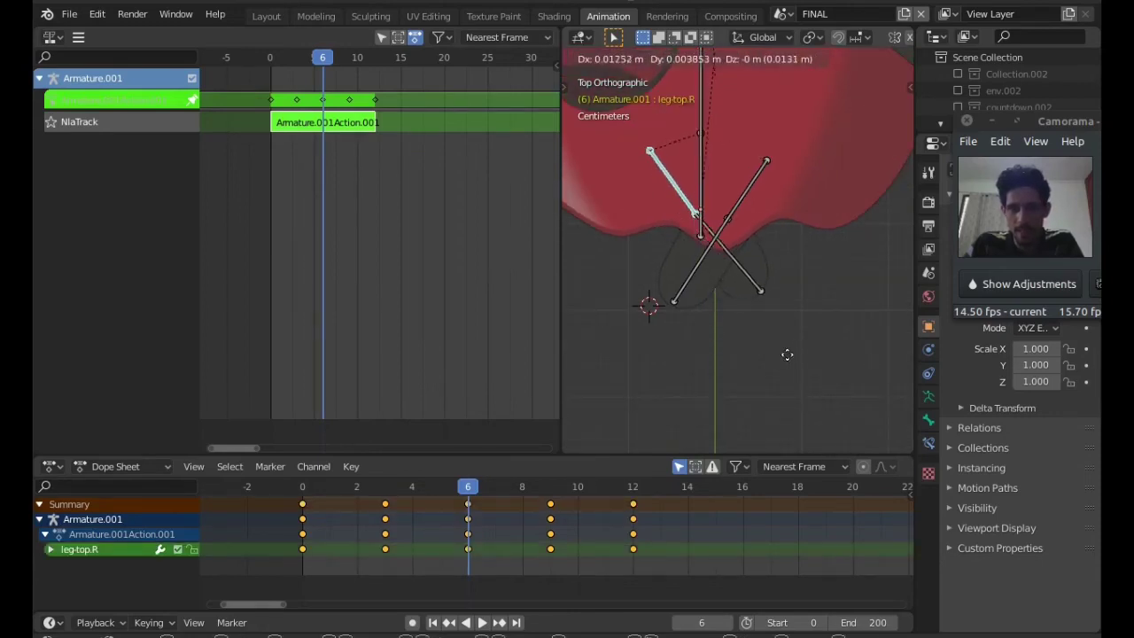
click(724, 287)
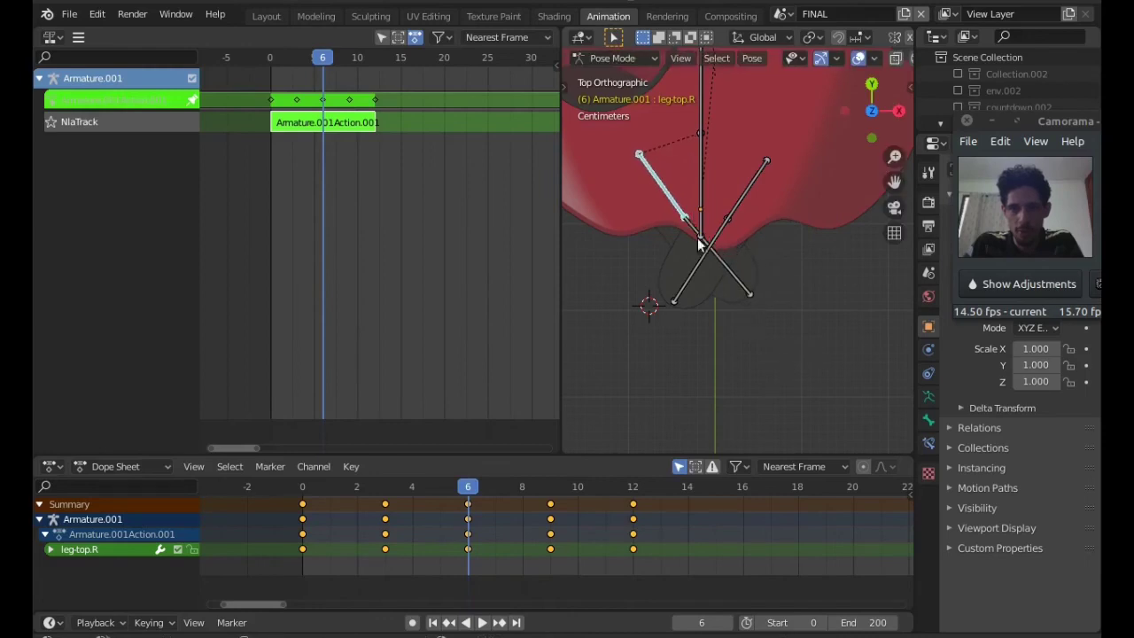
key(r)
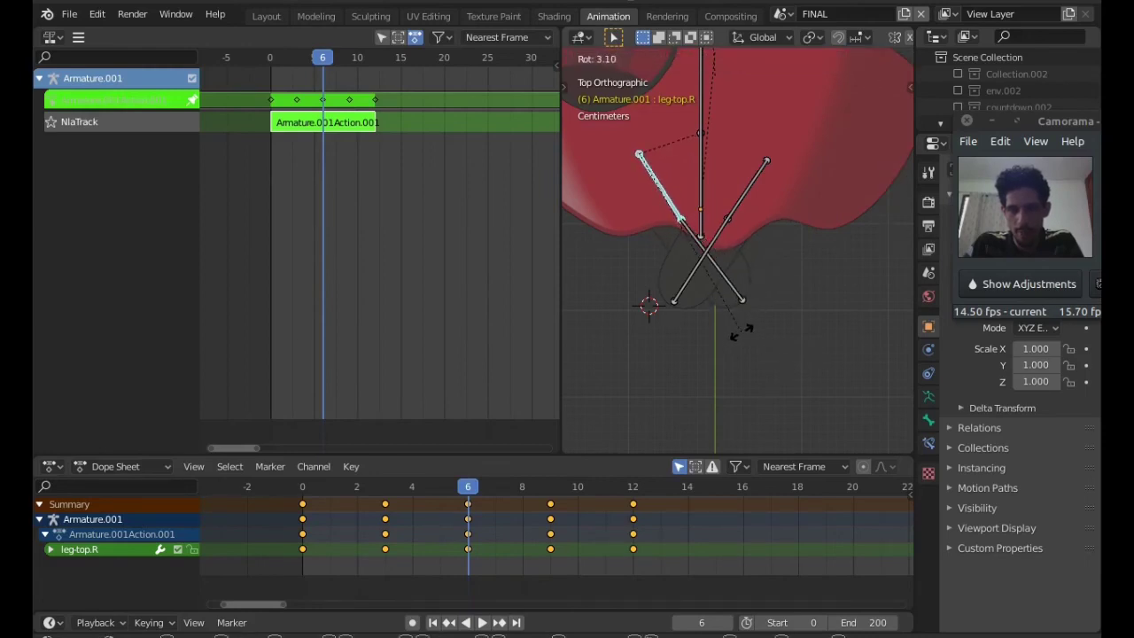
click(760, 322)
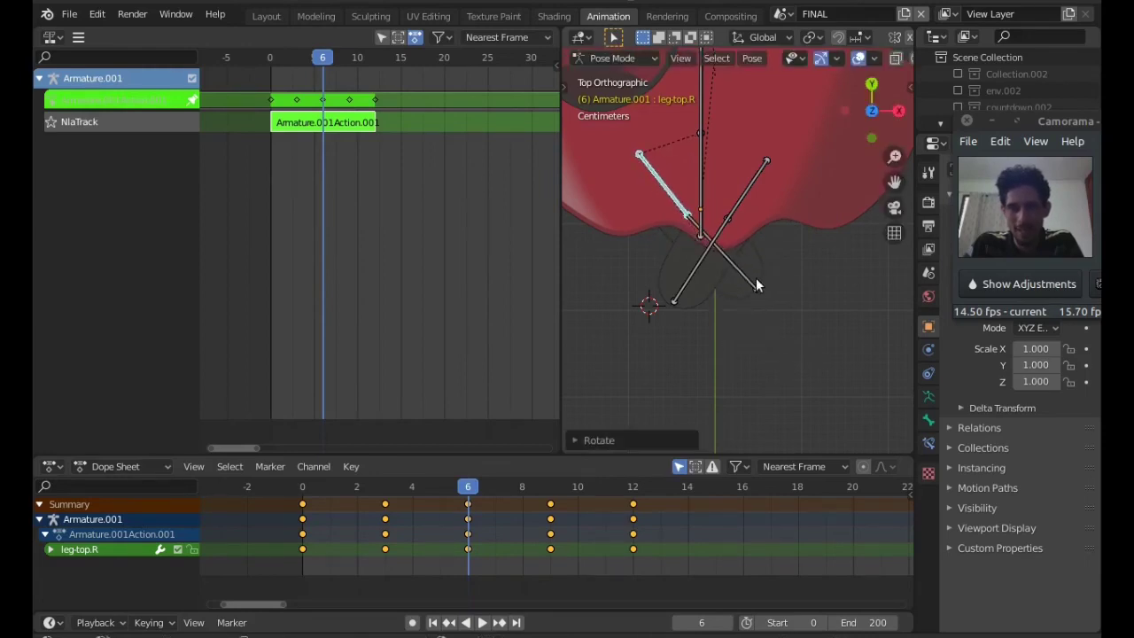
click(756, 280)
key(r)
click(791, 304)
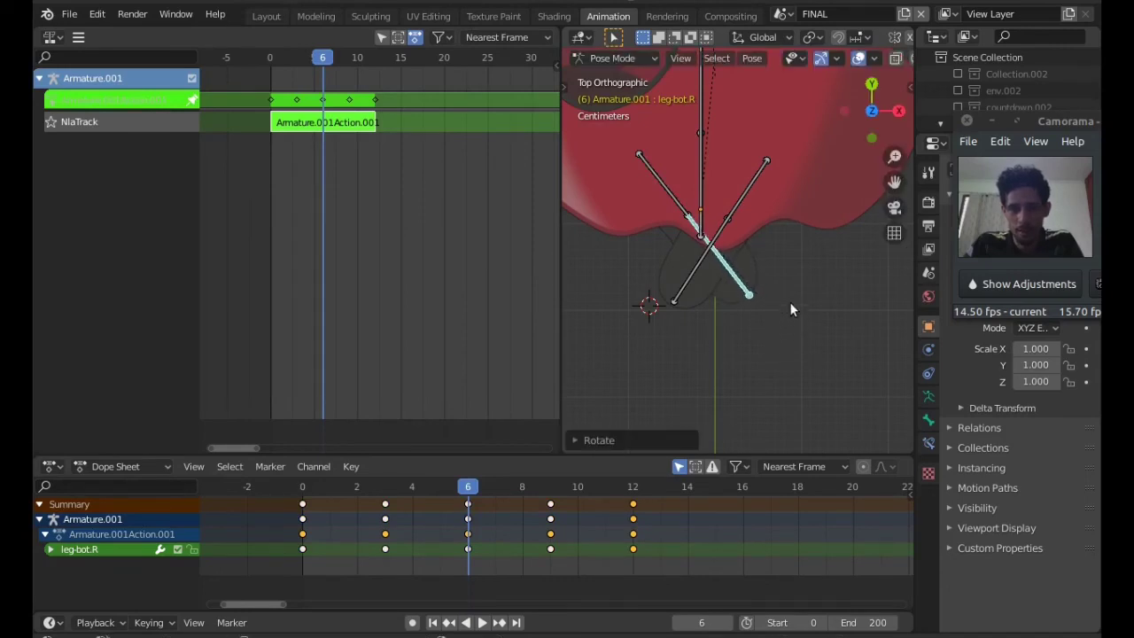
Re-rotate leg-top.R and key both right leg bones as Whole Character (Selected bones only).
click(684, 201)
key(r)
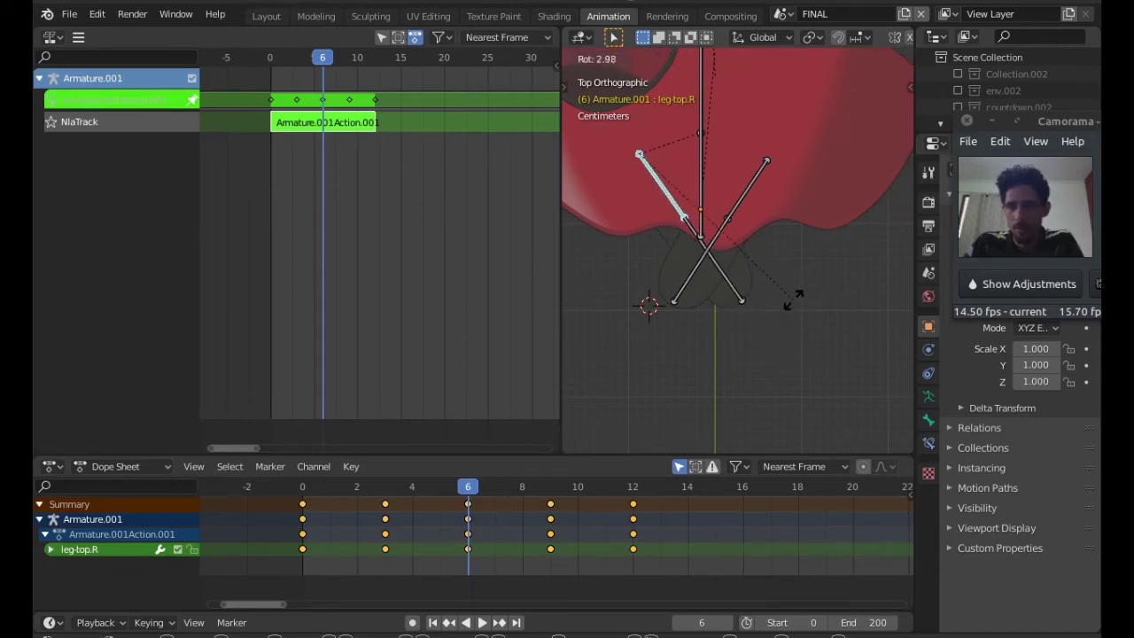
click(793, 300)
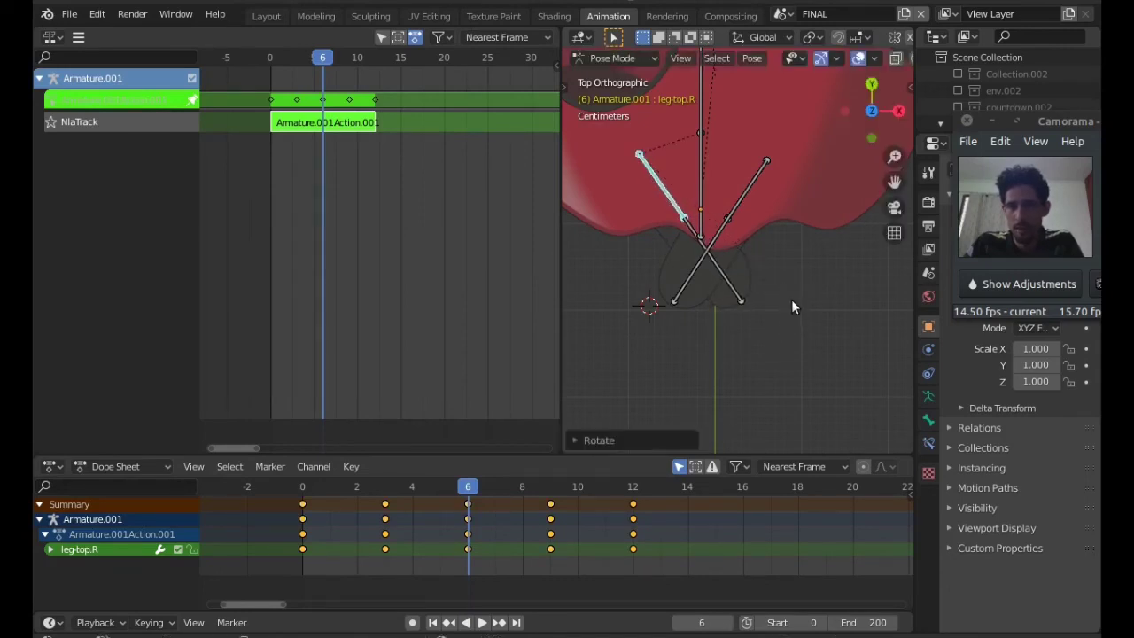
shift+click(737, 297)
key(i)
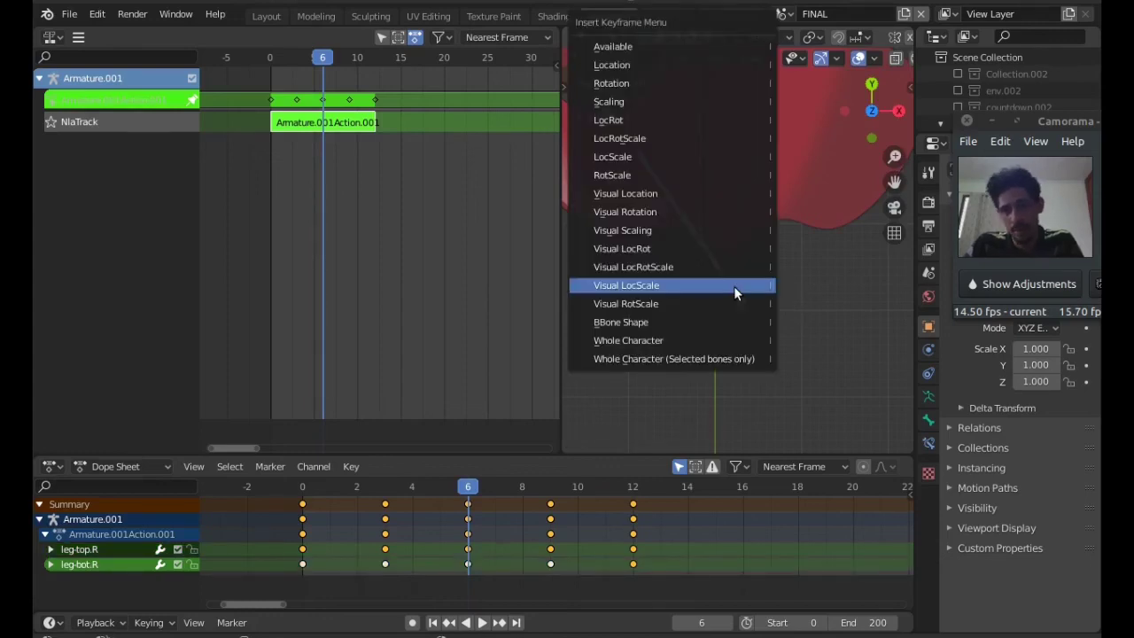
click(724, 358)
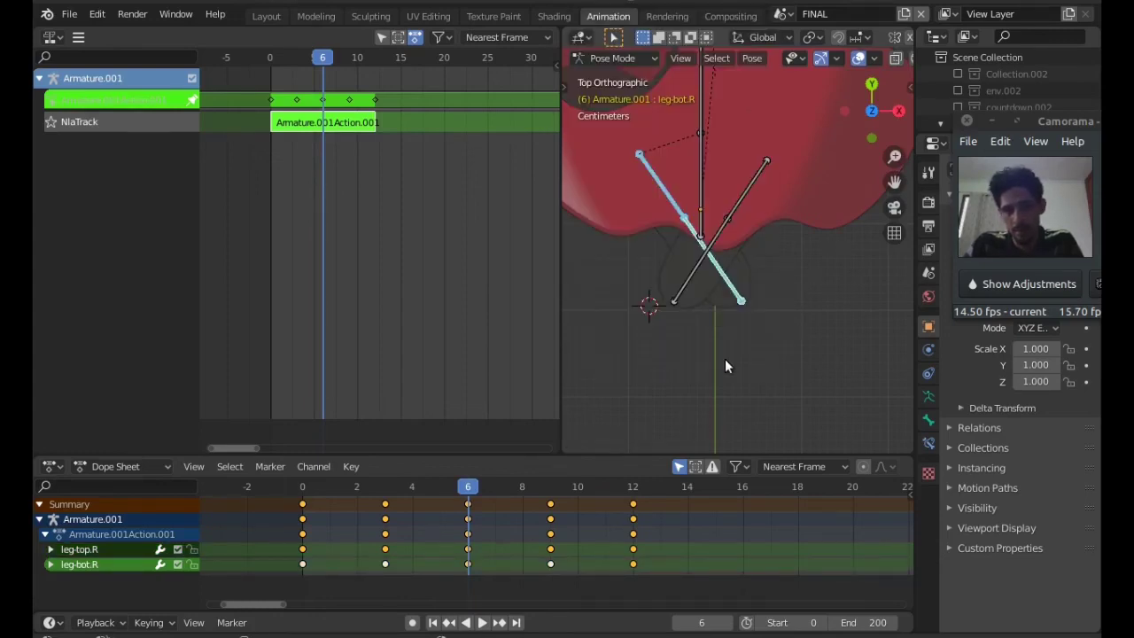
click(386, 488)
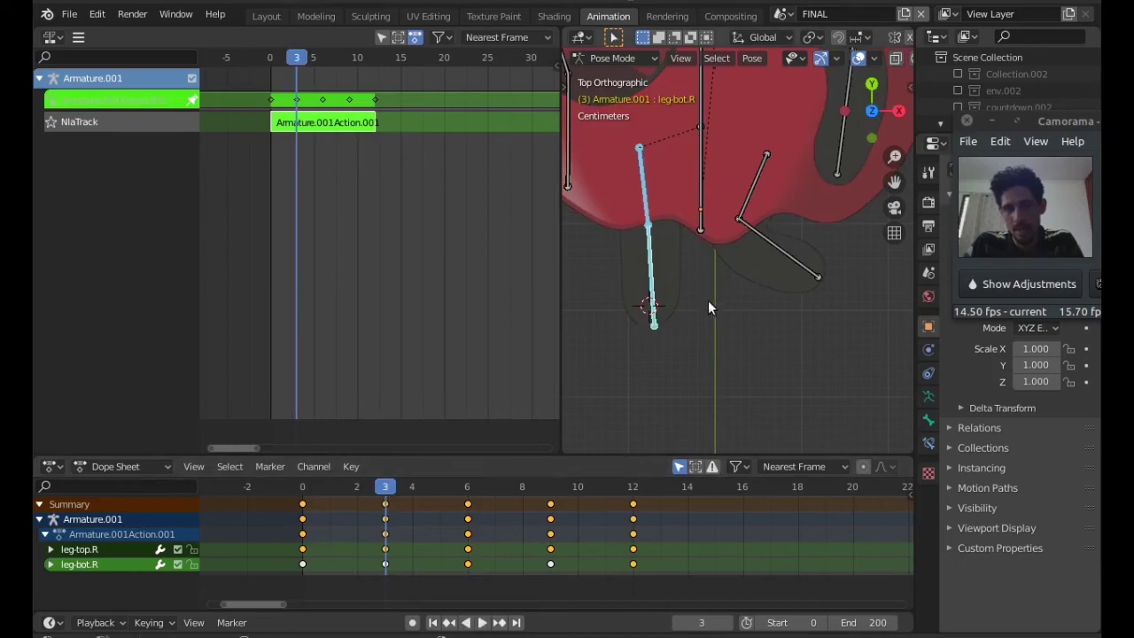
Raise the core bone on Y and key it at frame 3.
click(701, 224)
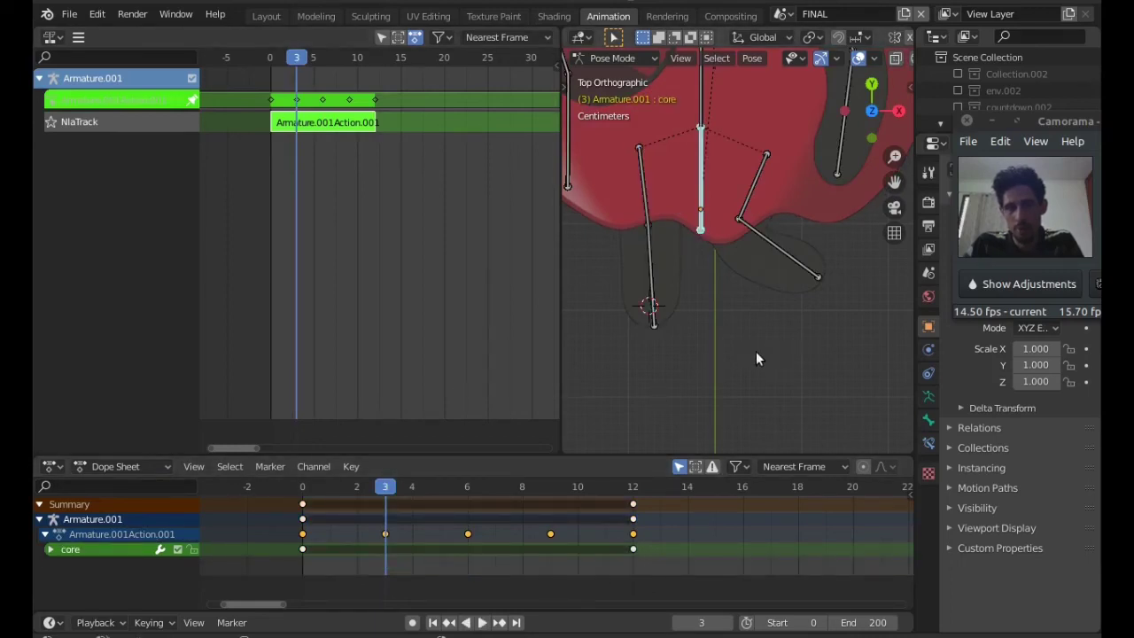
key(g)
key(y)
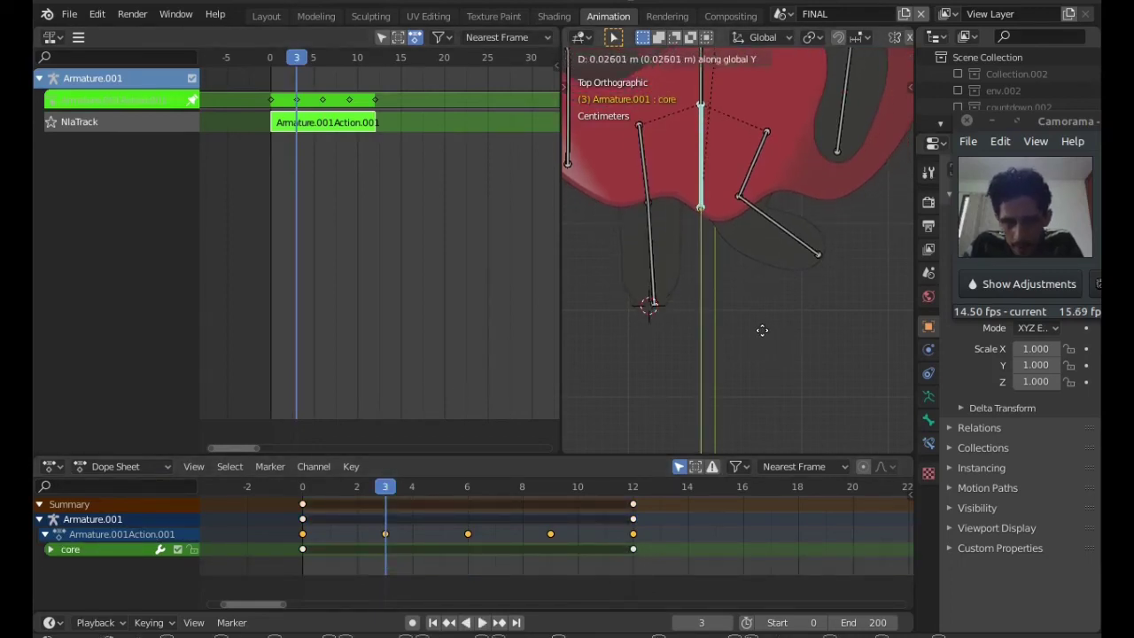
click(691, 308)
scroll(691, 307, up, 5)
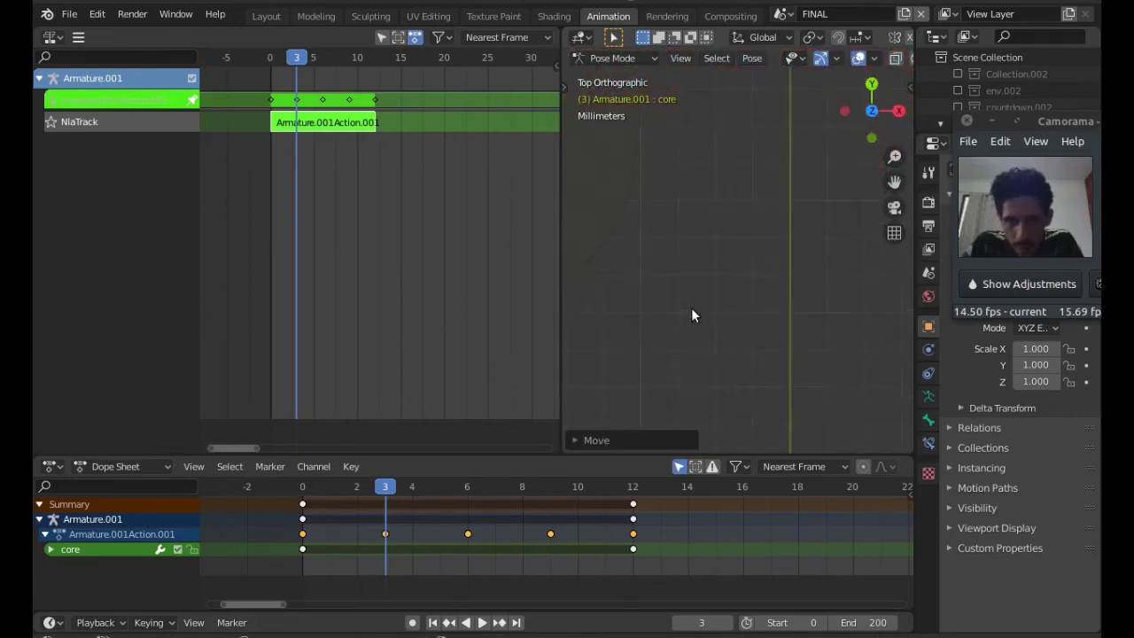
scroll(826, 316, down, 5)
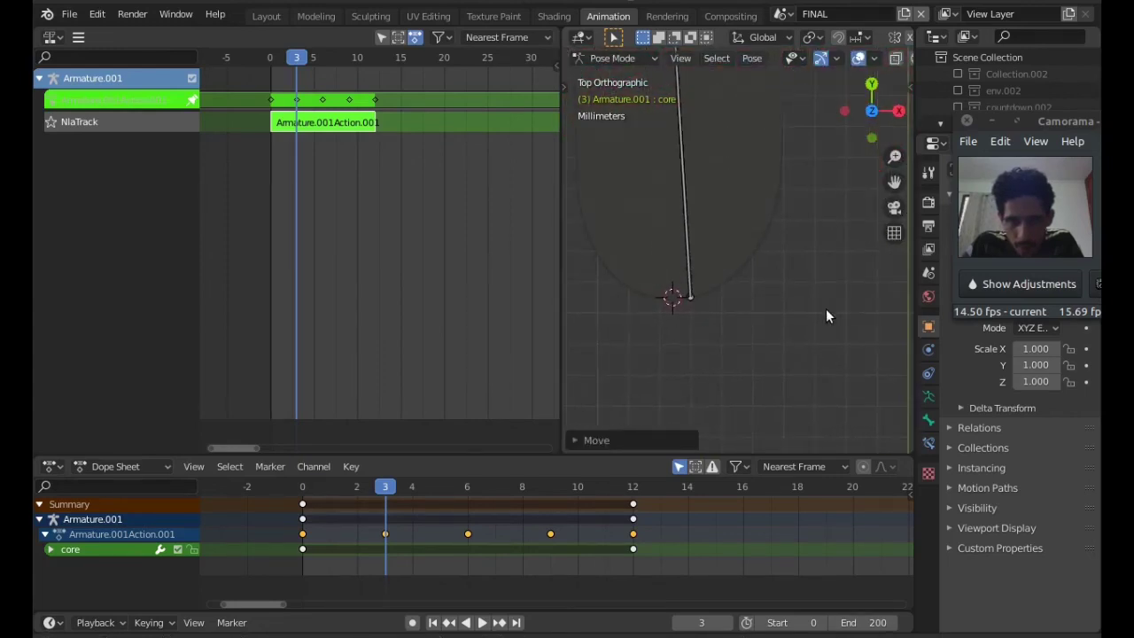
shift+middle_drag(844, 320, 762, 348)
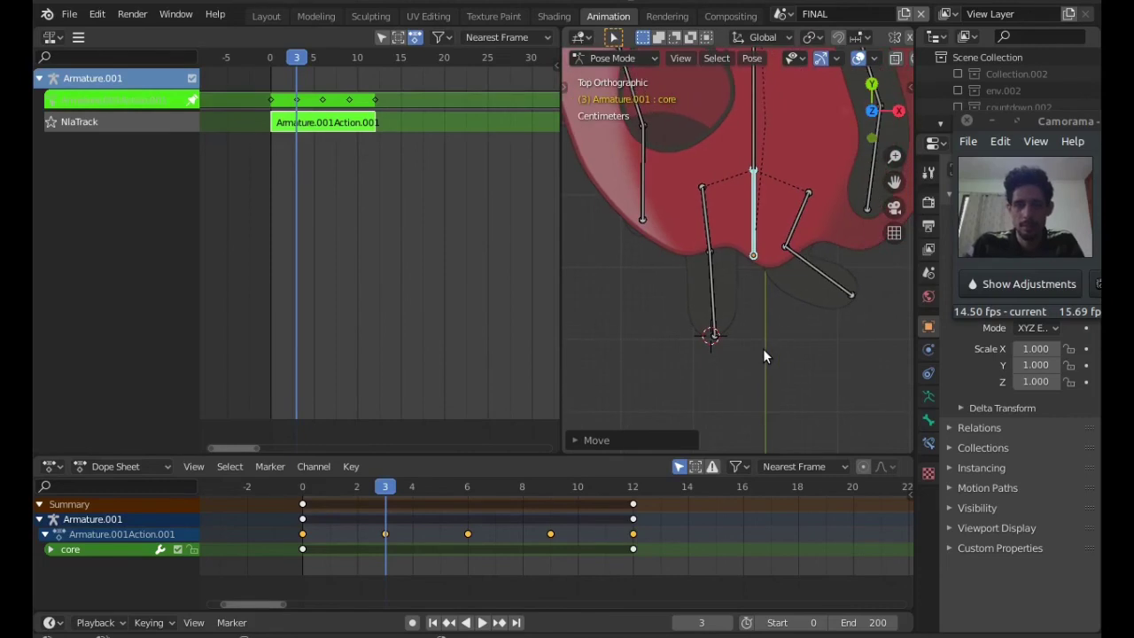
key(i)
click(763, 348)
Duplicate the frame 3 keys onto frame 9.
click(386, 502)
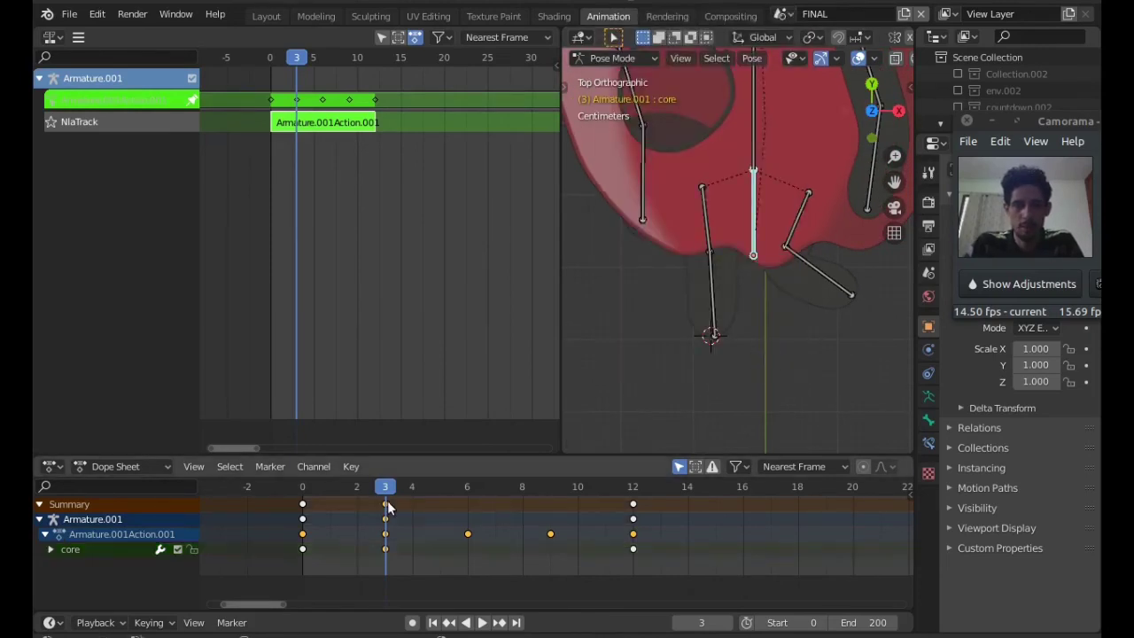
key(shift+d)
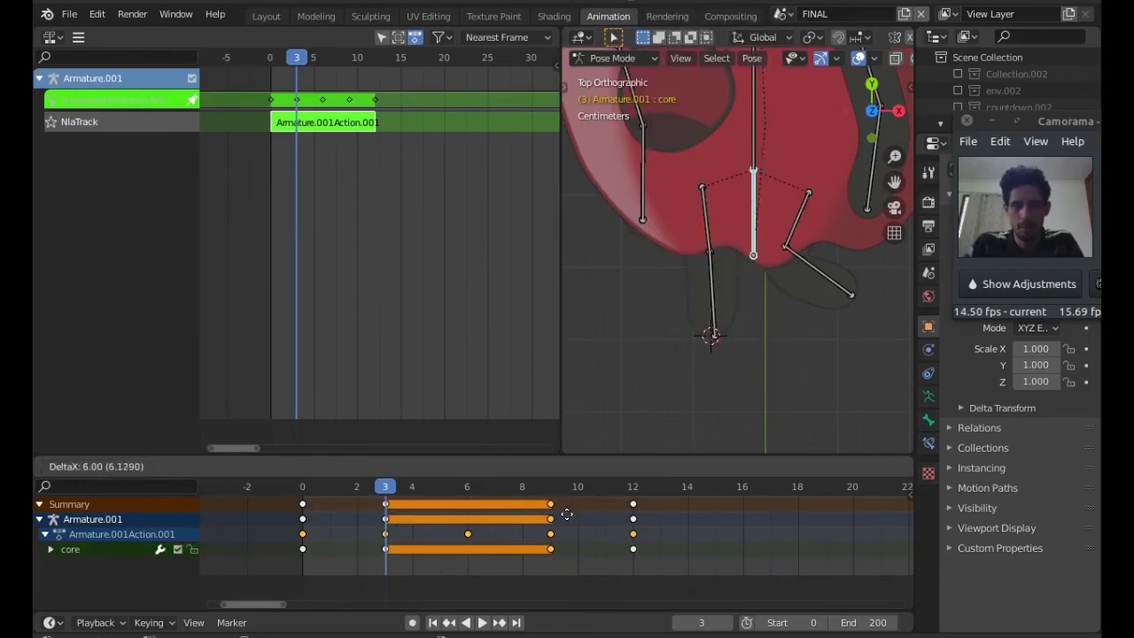
click(493, 492)
drag(442, 493, 467, 490)
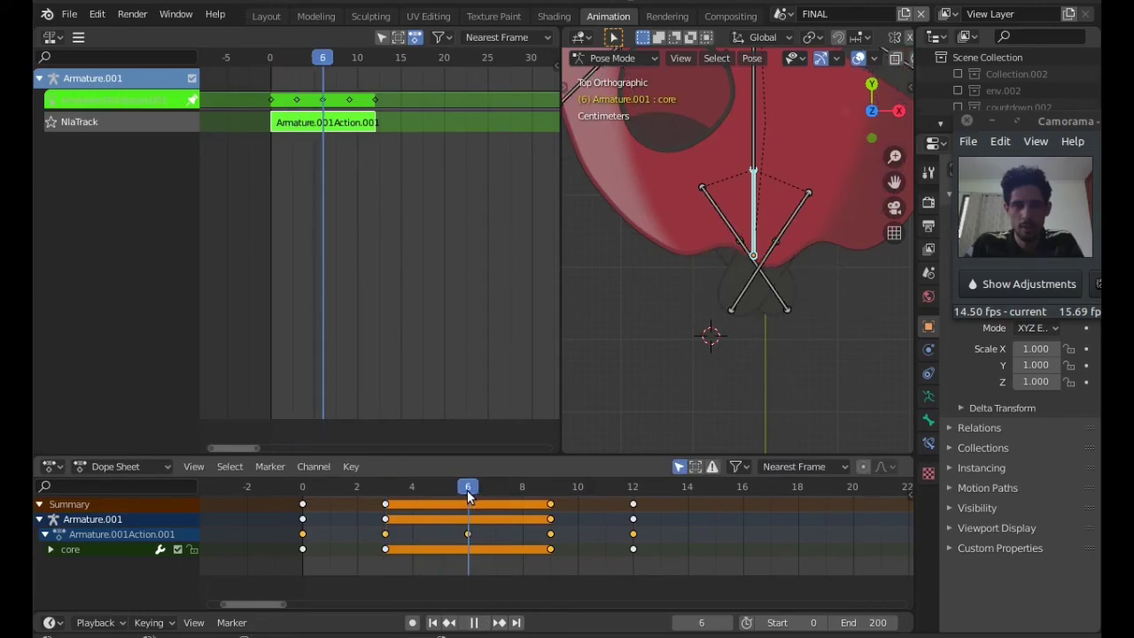
key(space)
Copy the frame 0 keys to frame 6 and play back to check the motion.
click(301, 505)
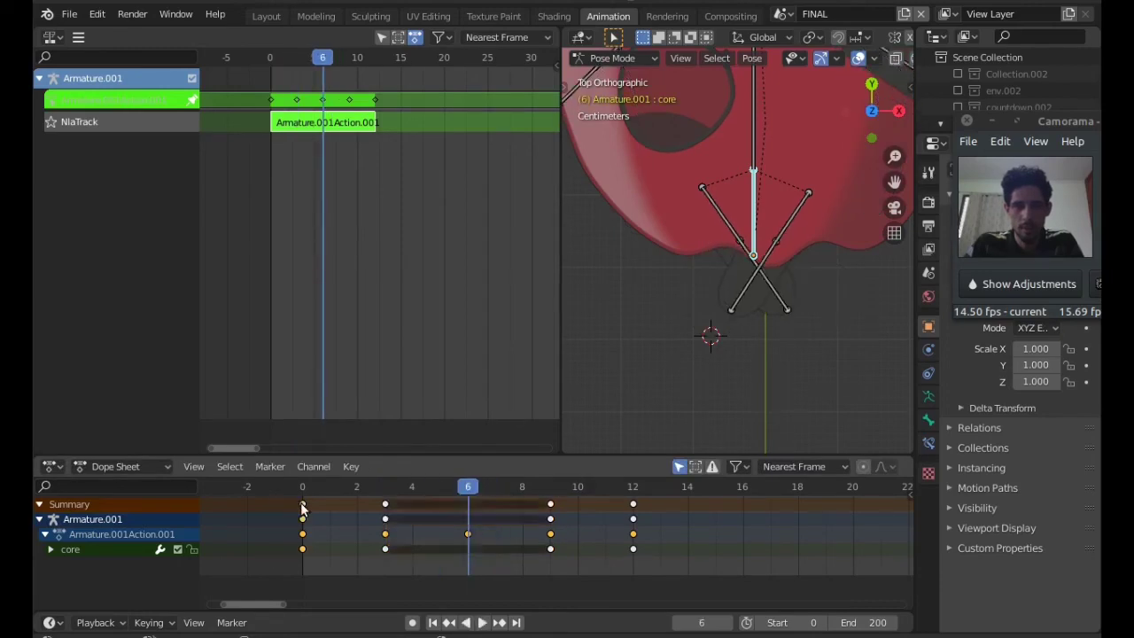
key(shift+d)
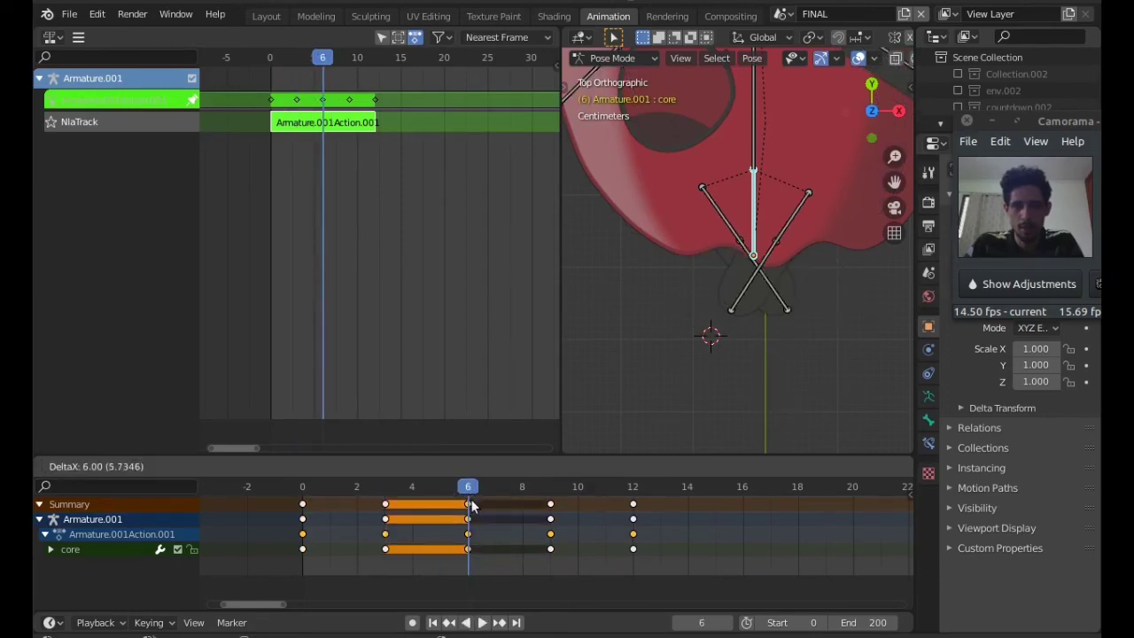
click(471, 505)
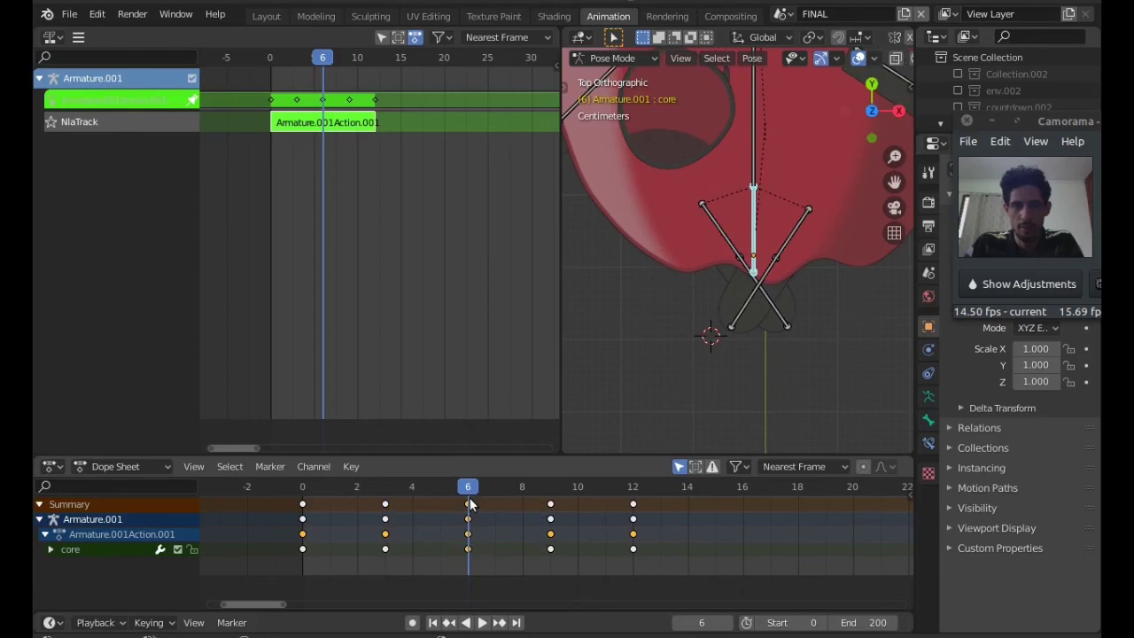
click(304, 489)
key(space)
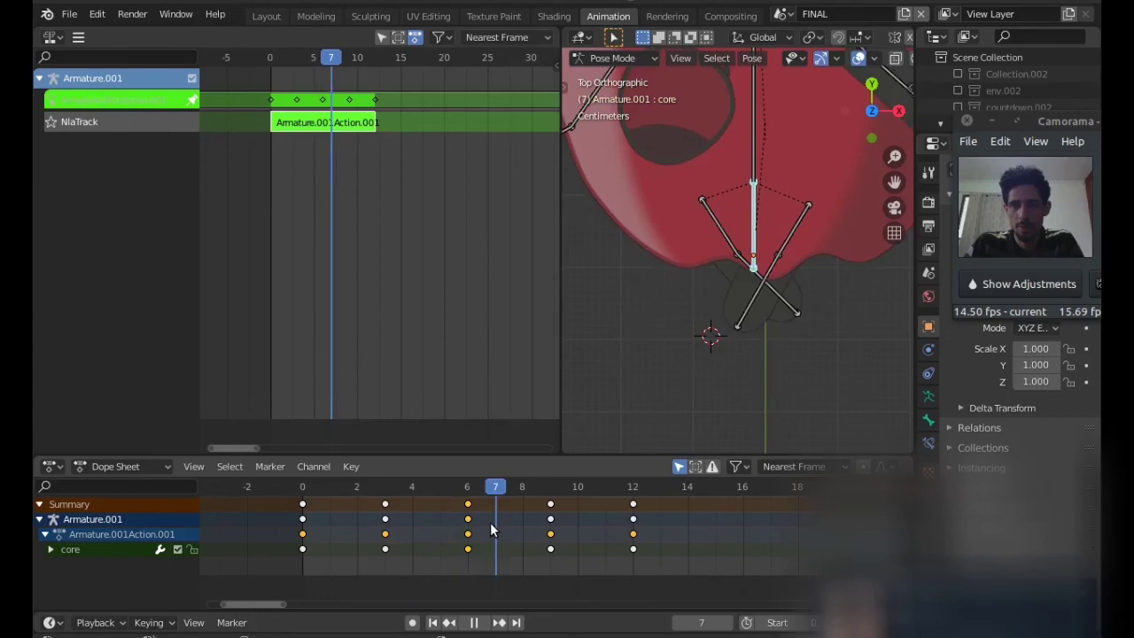
key(Left)
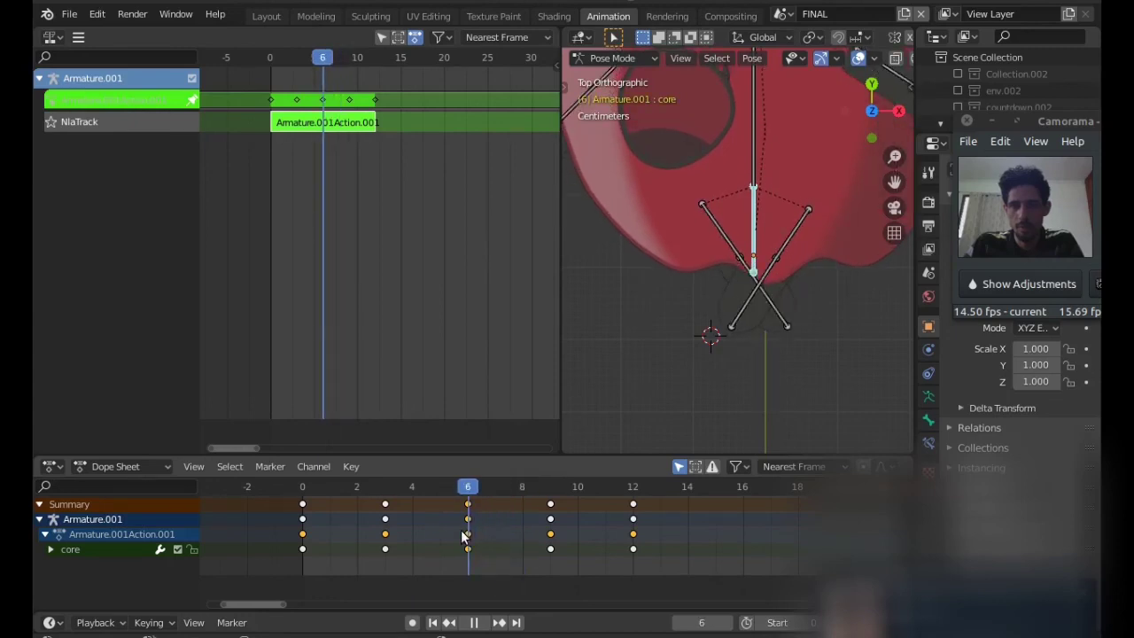
key(space)
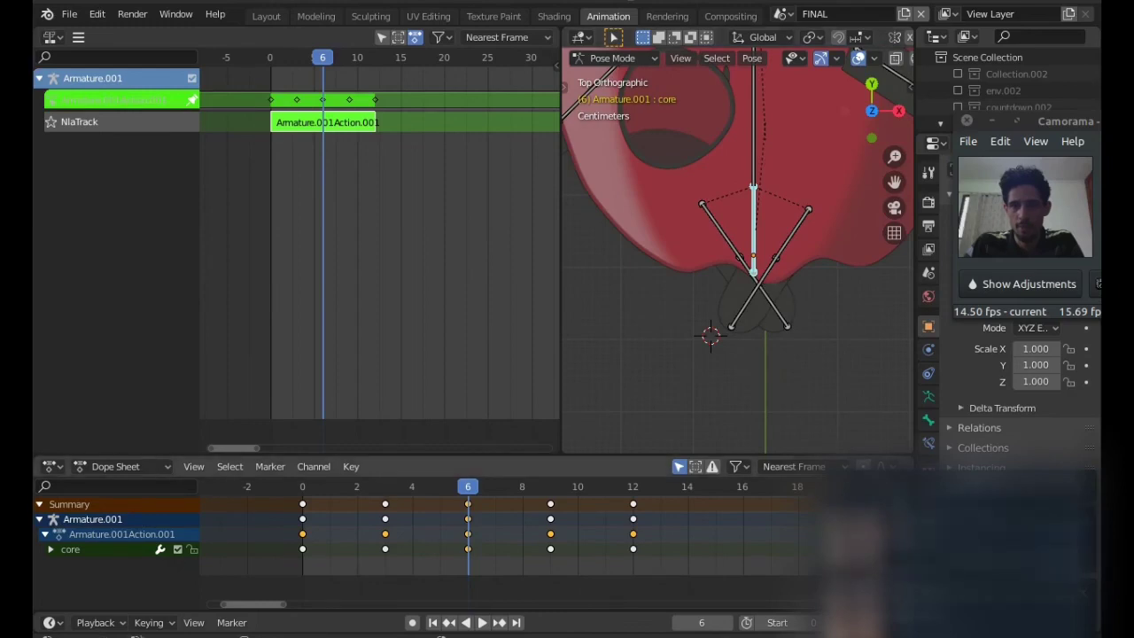
Play the walk and stop playback on frame 4.
click(435, 498)
key(space)
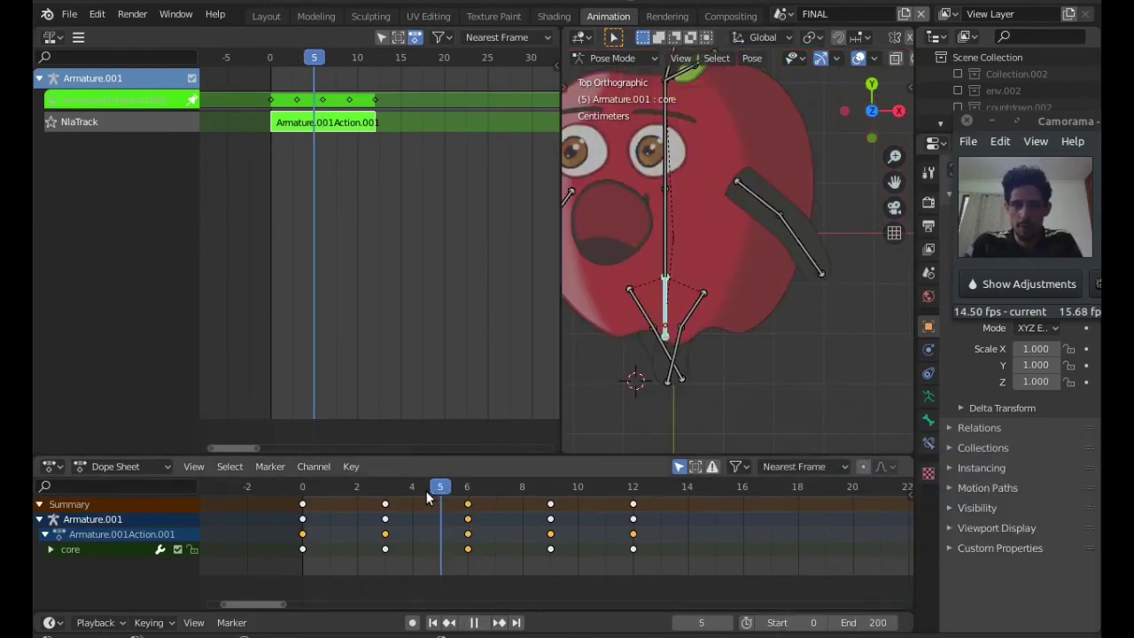
mouse_move(426, 498)
mouse_down()
mouse_move(413, 498)
mouse_move(439, 498)
mouse_up()
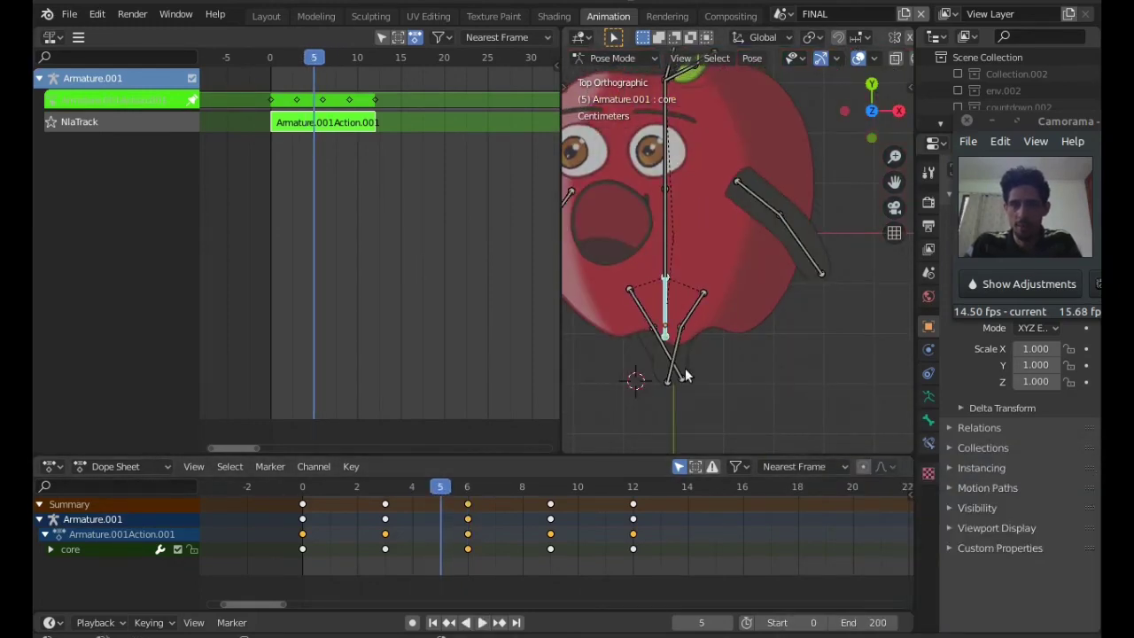
scroll(667, 372, up, 5)
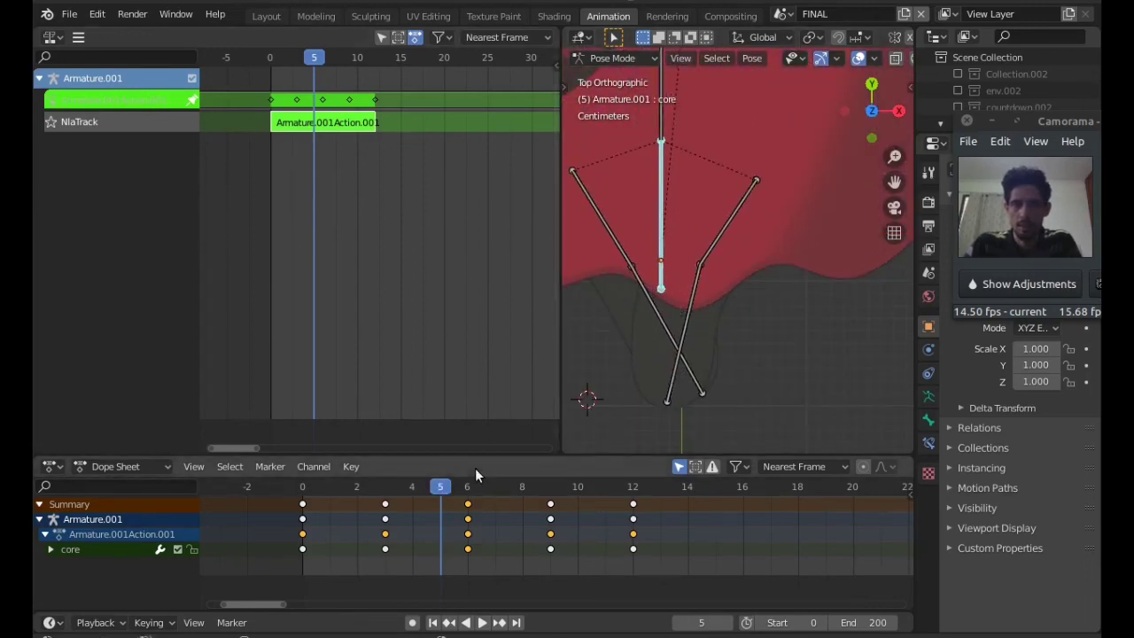
click(422, 497)
key(space)
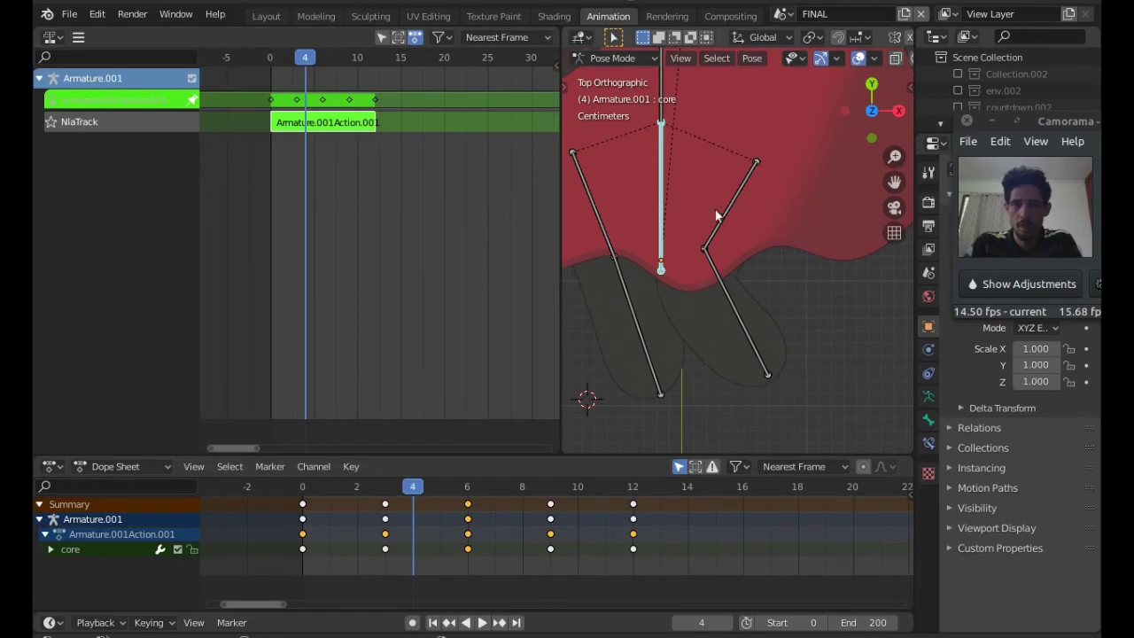
Bend the left leg by rotating leg-top.L, then leg-bot.L, to new angles.
click(717, 240)
scroll(721, 249, down, 3)
key(r)
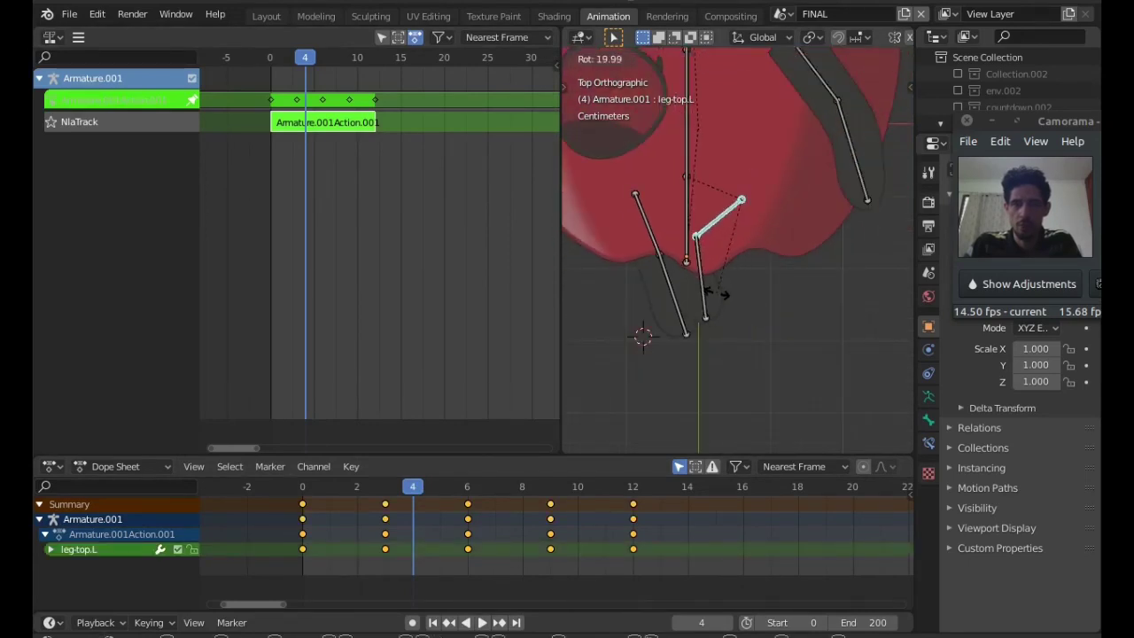
click(715, 316)
key(r)
right_click(714, 316)
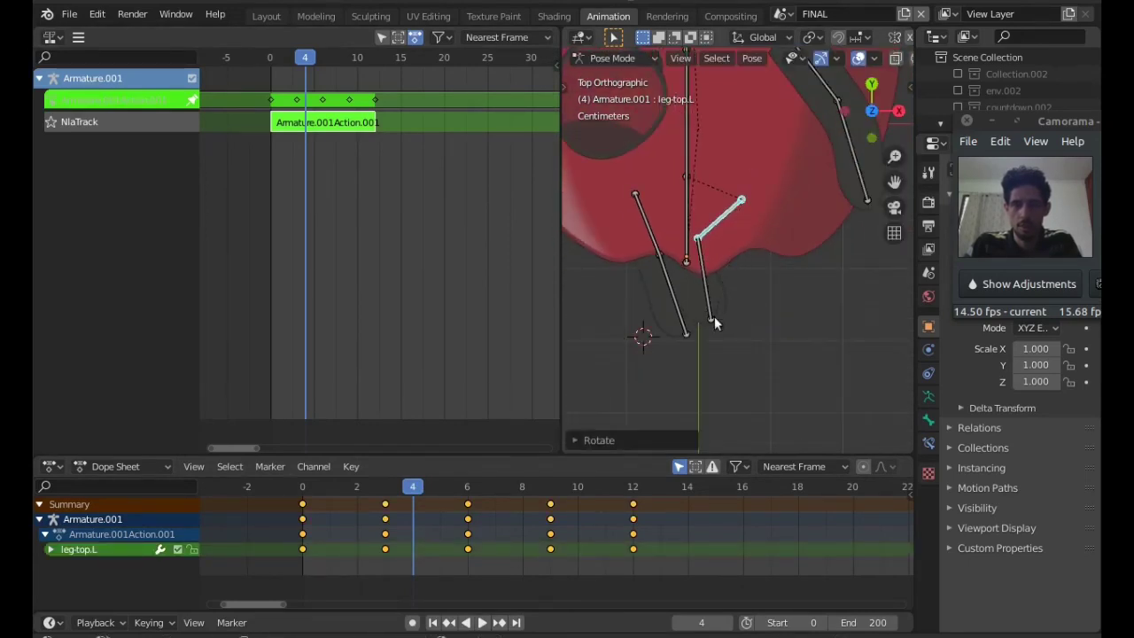
click(709, 322)
key(r)
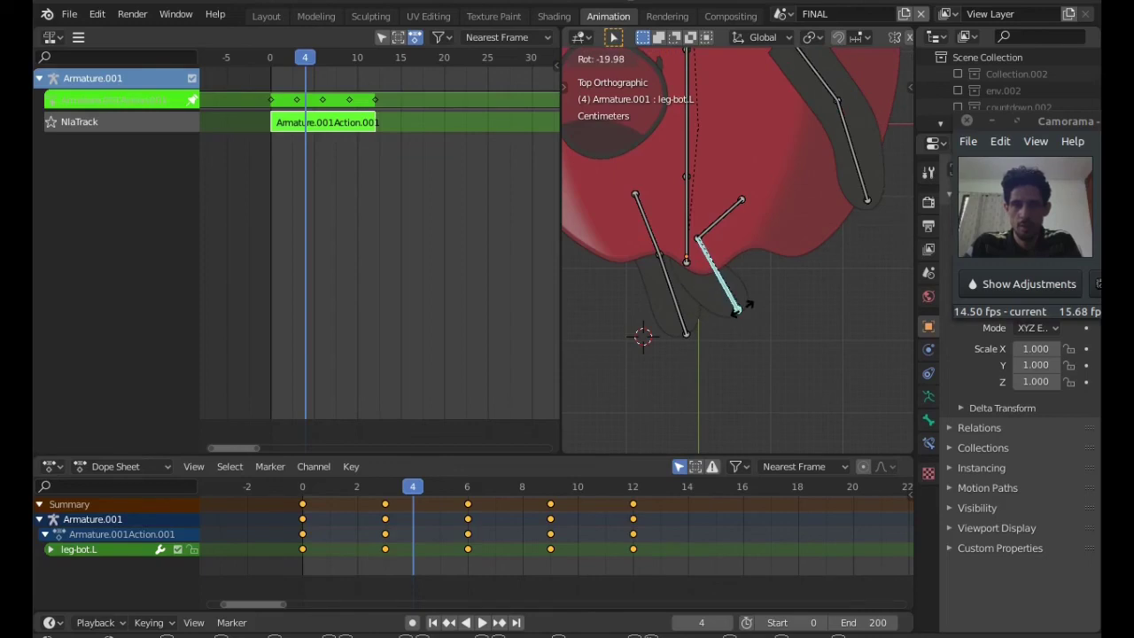
click(739, 307)
Key leg-top.L and leg-bot.L at frame 4 with Whole Character (Selected bones only), then play back.
shift+click(718, 221)
key(i)
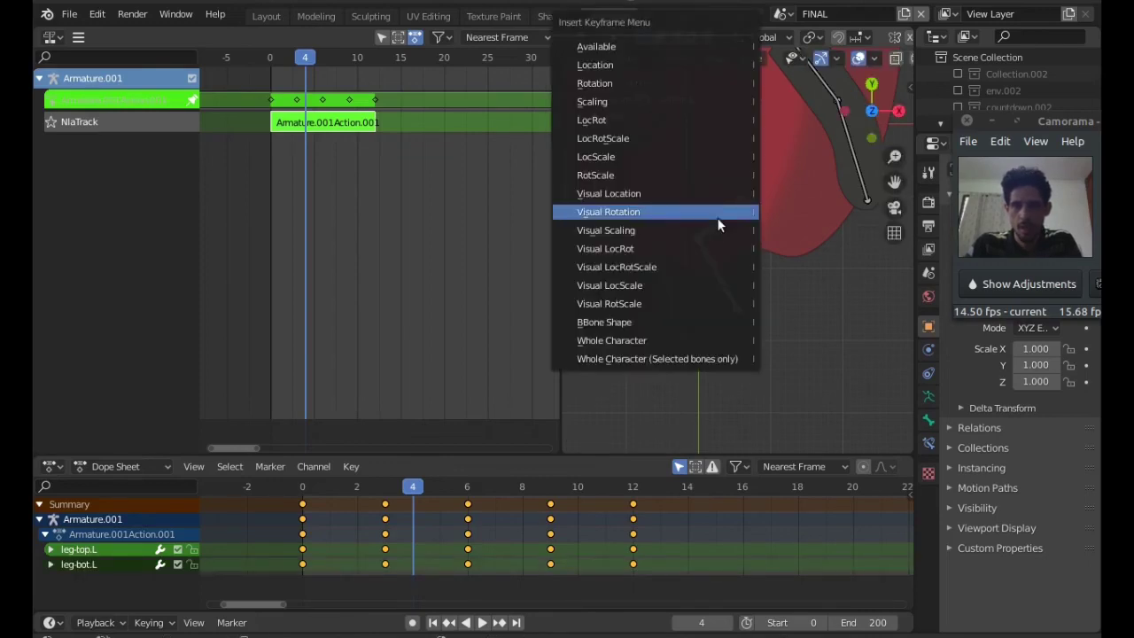
click(717, 363)
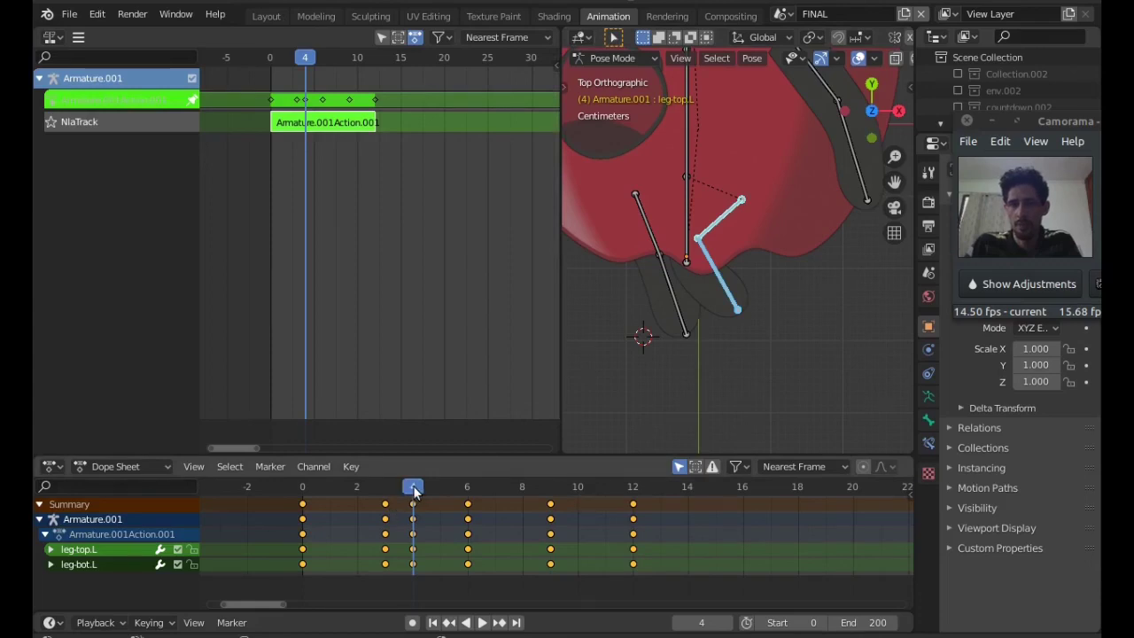
key(space)
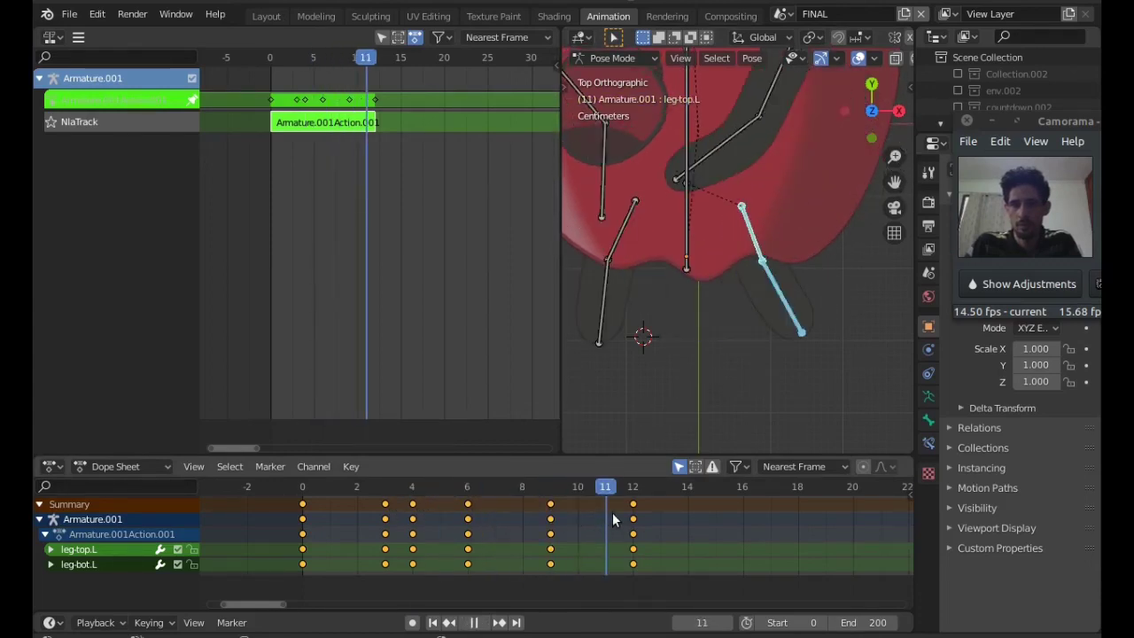
Stop at frame 10 and rotate leg-bot.R and leg-top.R to bend the right leg.
drag(613, 521, 567, 507)
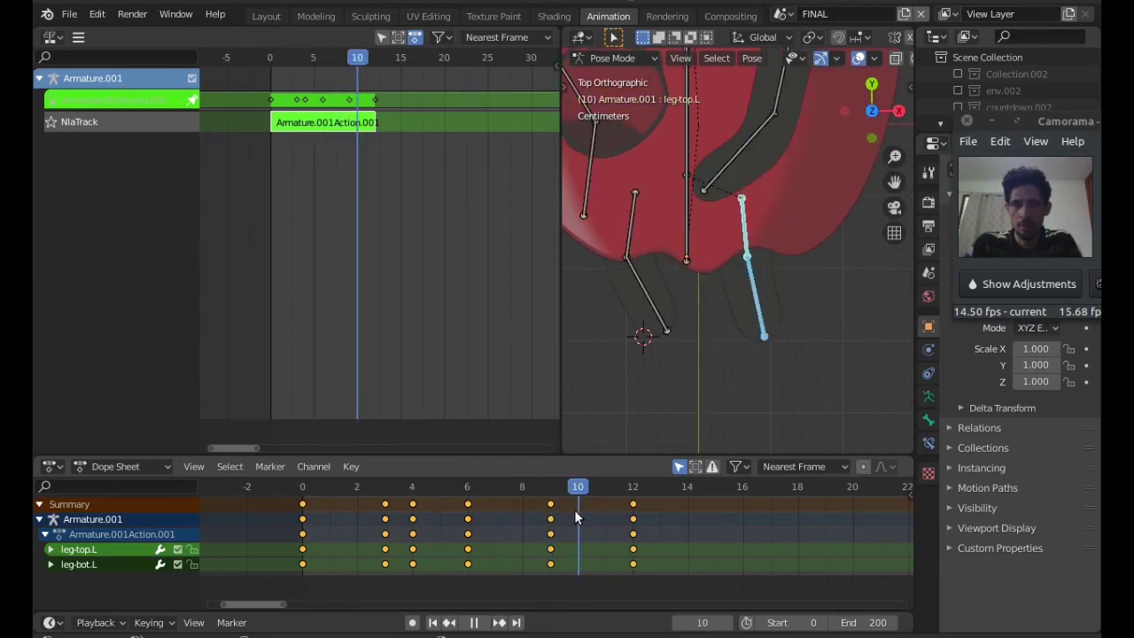
key(space)
click(655, 311)
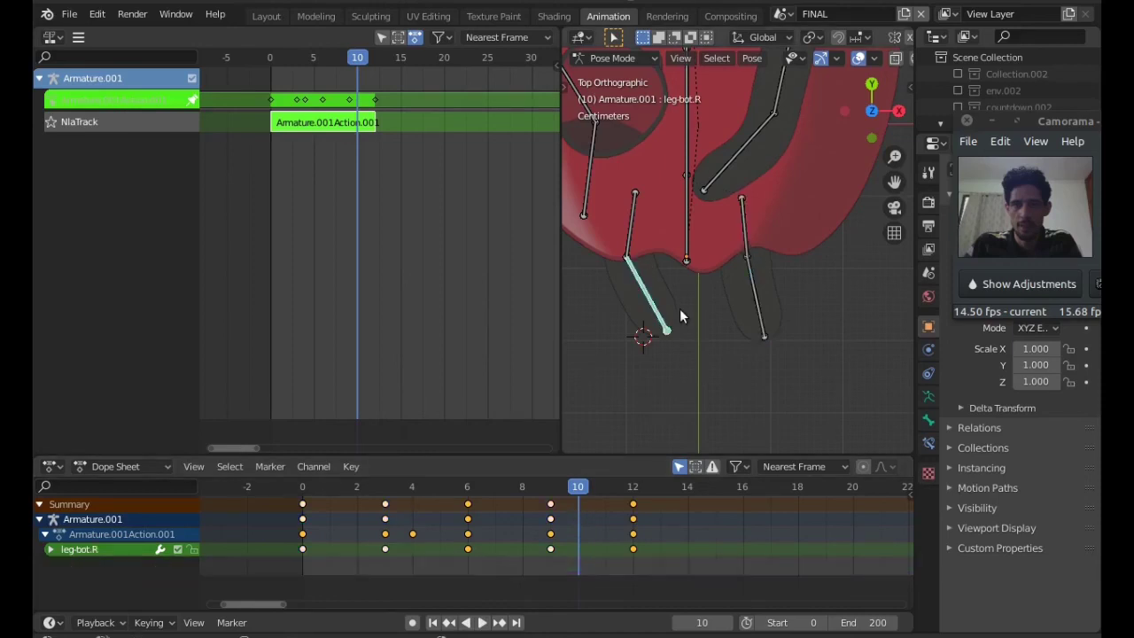
key(r)
click(676, 288)
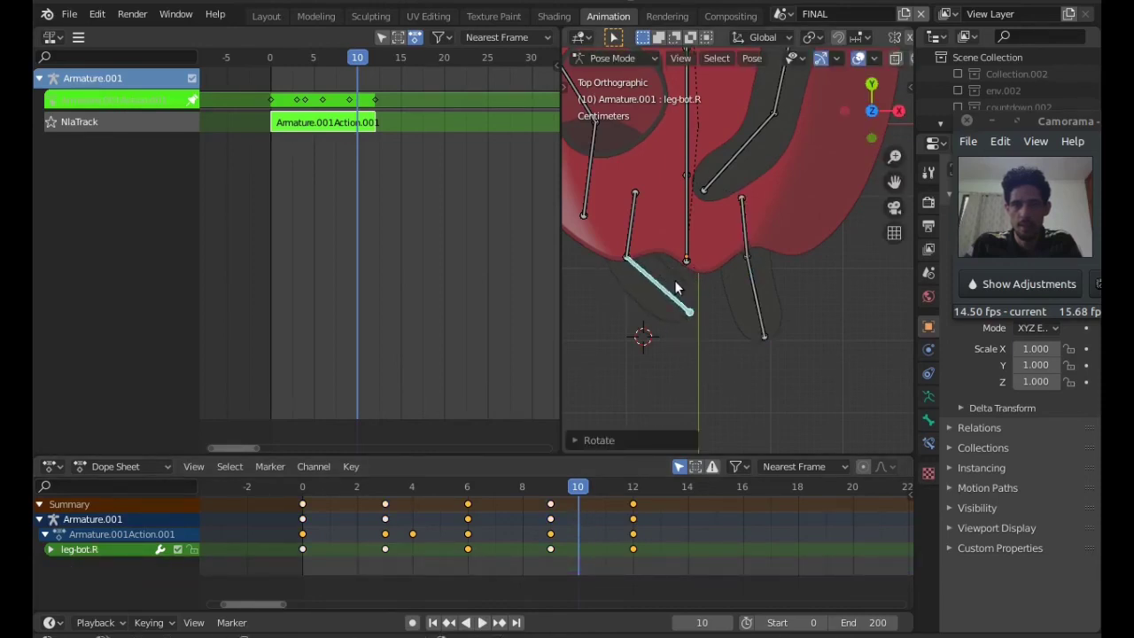
click(632, 237)
key(r)
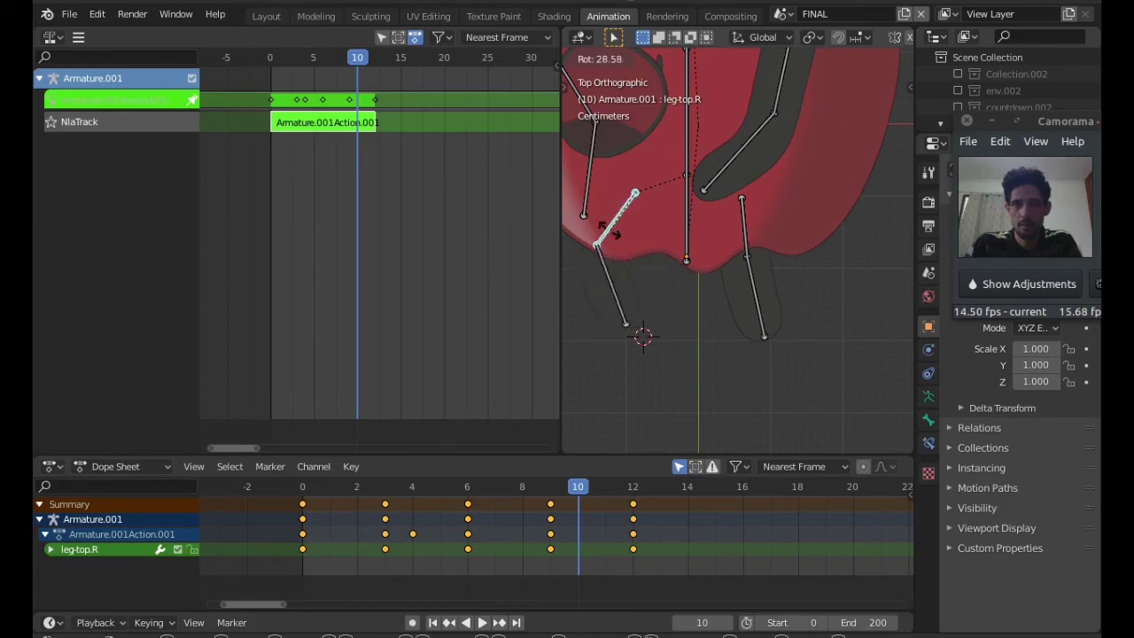
click(607, 226)
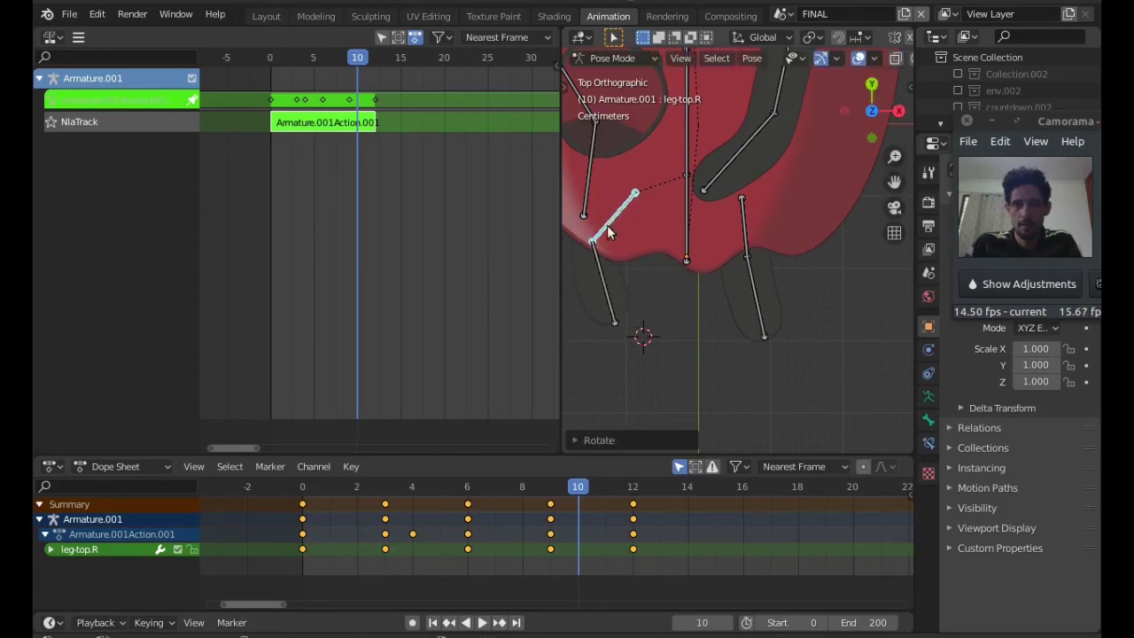
Key the right leg bones with Whole Character (Selected bones only) and move the frame-10 keys to frame 11.
key(i)
click(614, 357)
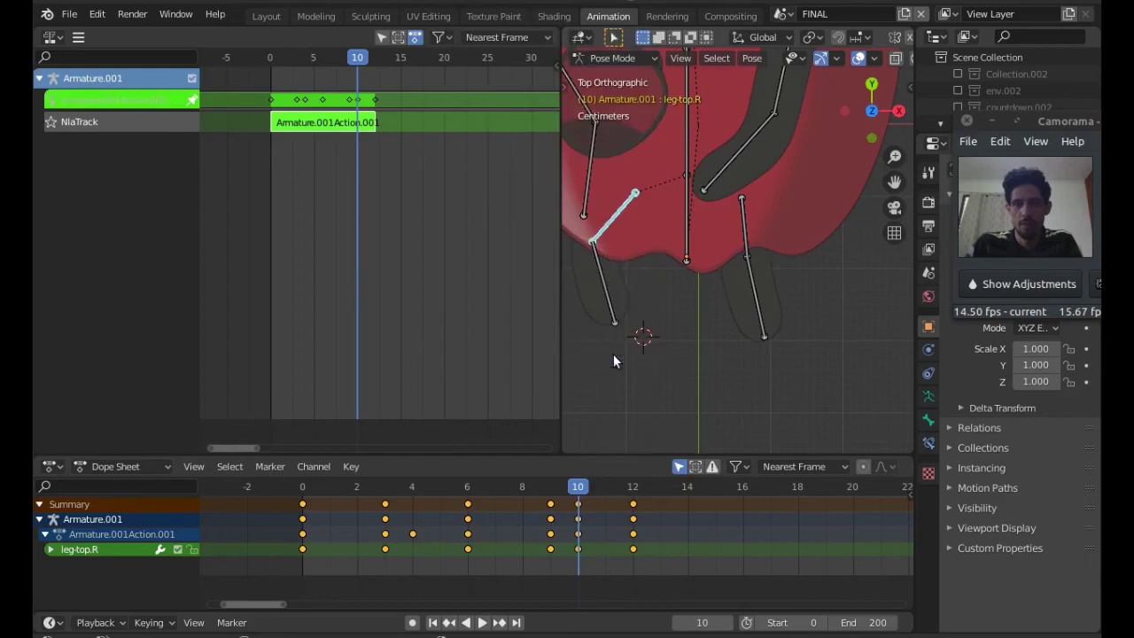
drag(556, 482, 650, 496)
click(578, 504)
key(g)
click(605, 504)
key(space)
click(560, 494)
Exit tweak mode and set the walk strip's End Frame to 24 and Repeat to 5.
scroll(621, 494, down, 2)
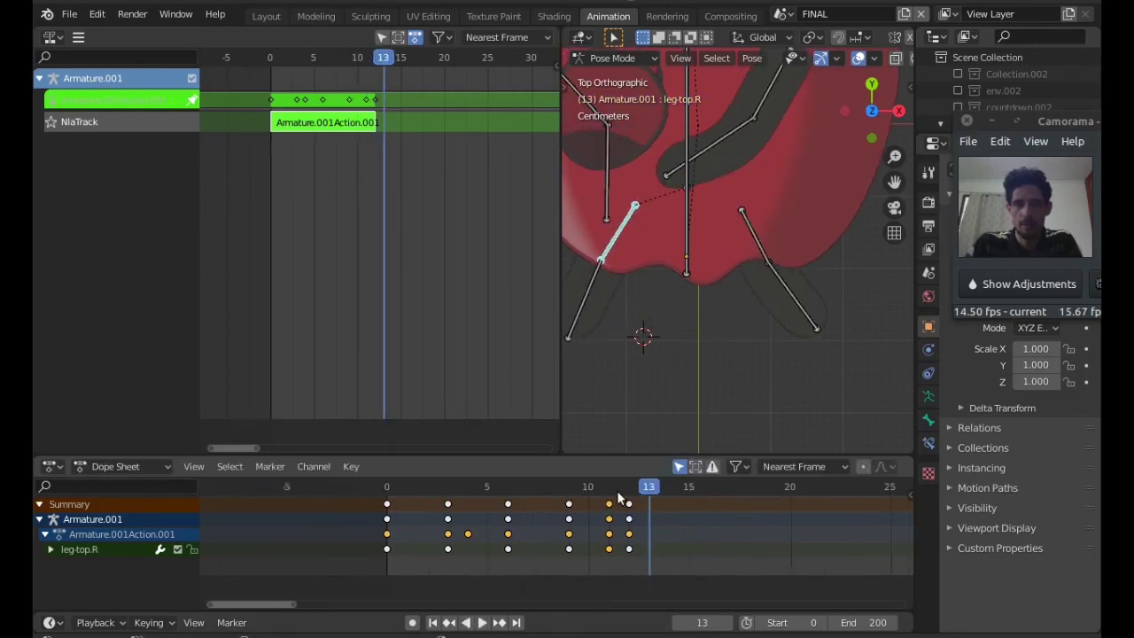
scroll(688, 287, down, 4)
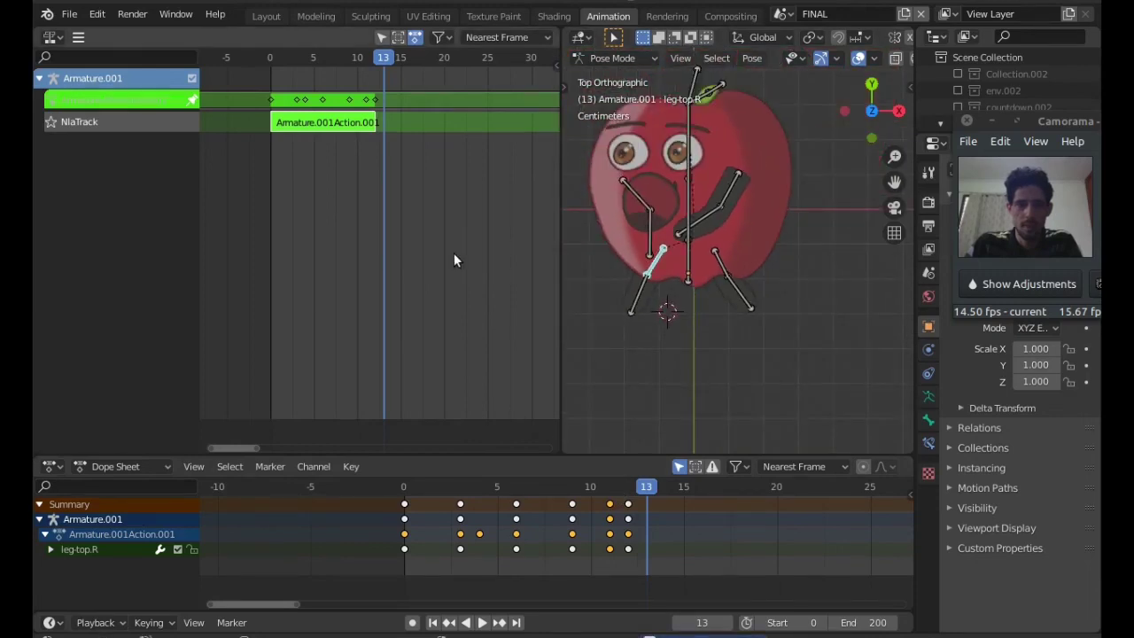
key(Tab)
key(n)
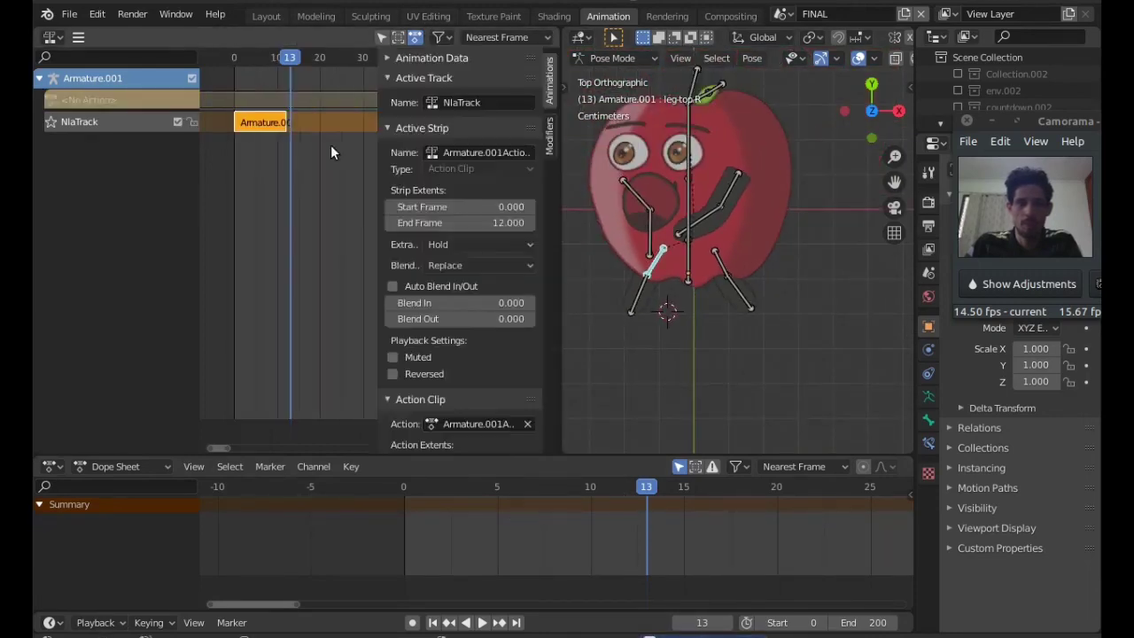
click(456, 222)
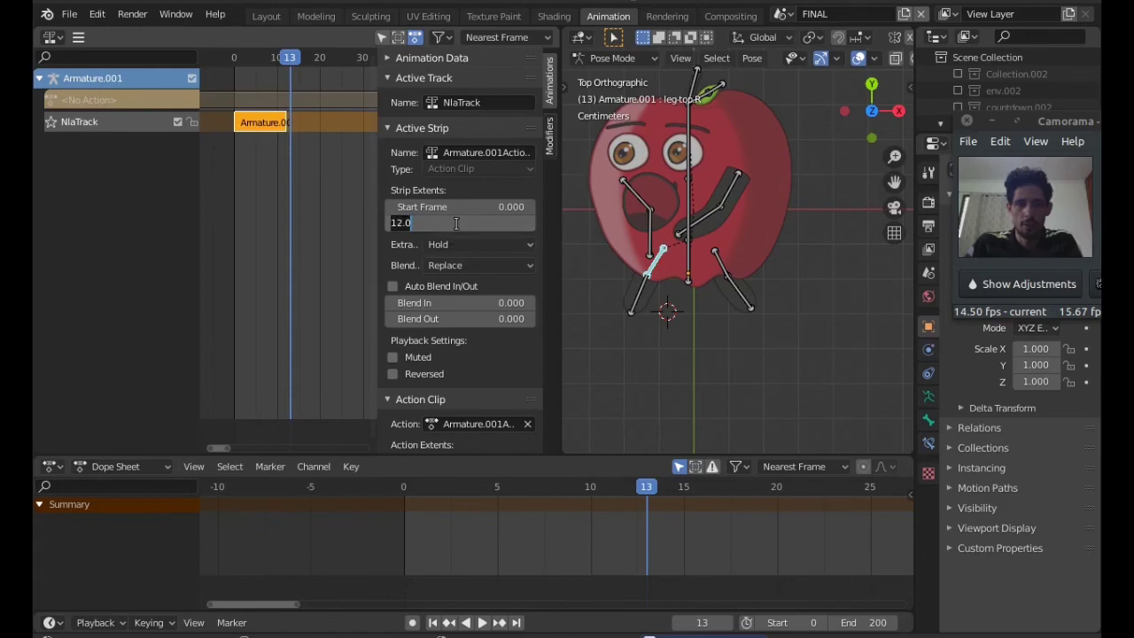
text(24)
key(Return)
scroll(479, 342, down, 5)
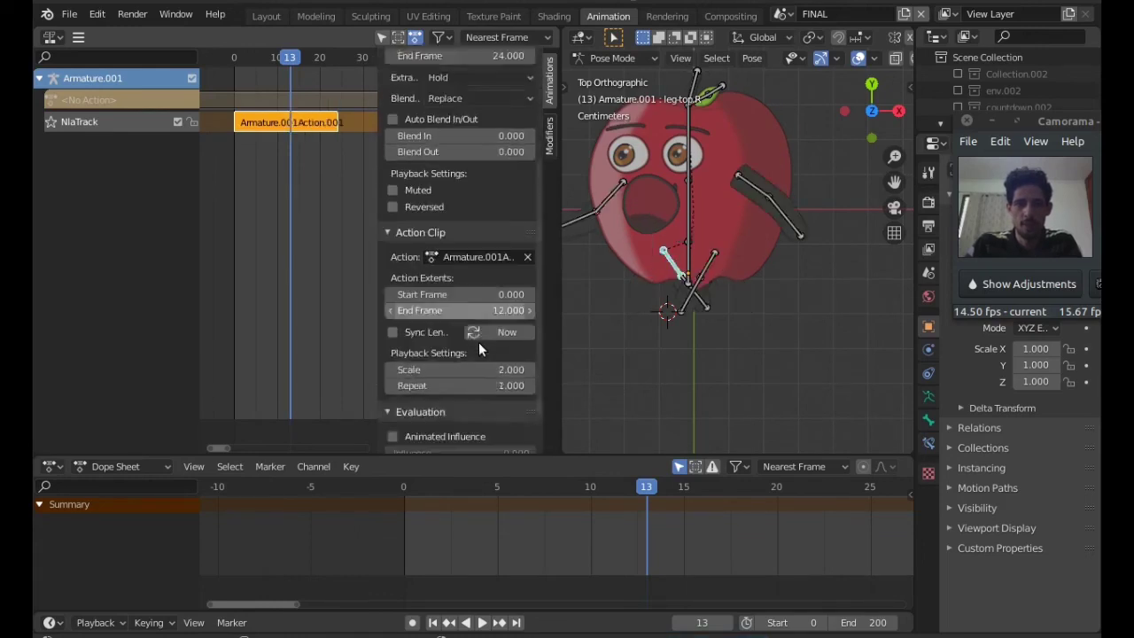
click(467, 334)
text(5)
key(Return)
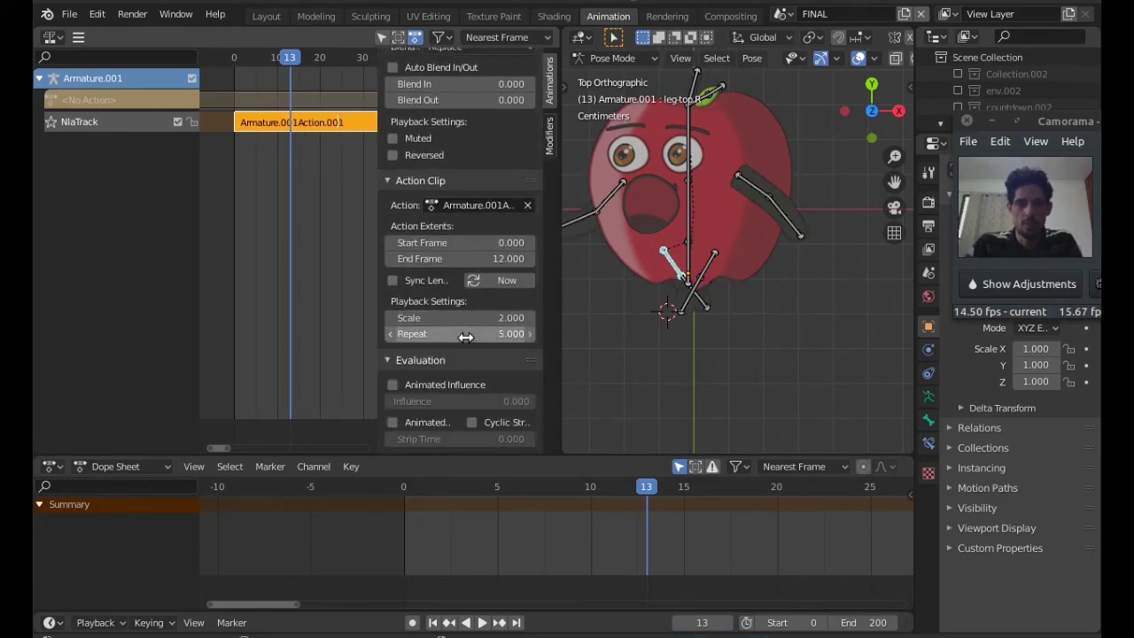
In the Layout workspace, rewind to frame 0 and place the 3D cursor right of the apple.
click(265, 16)
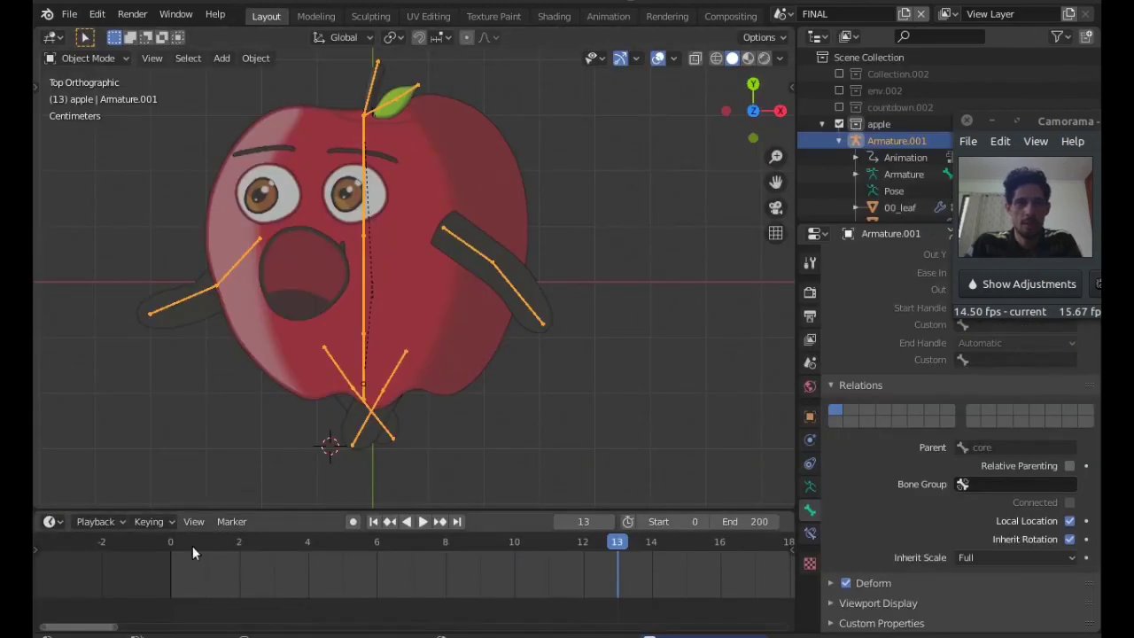
drag(193, 546, 171, 545)
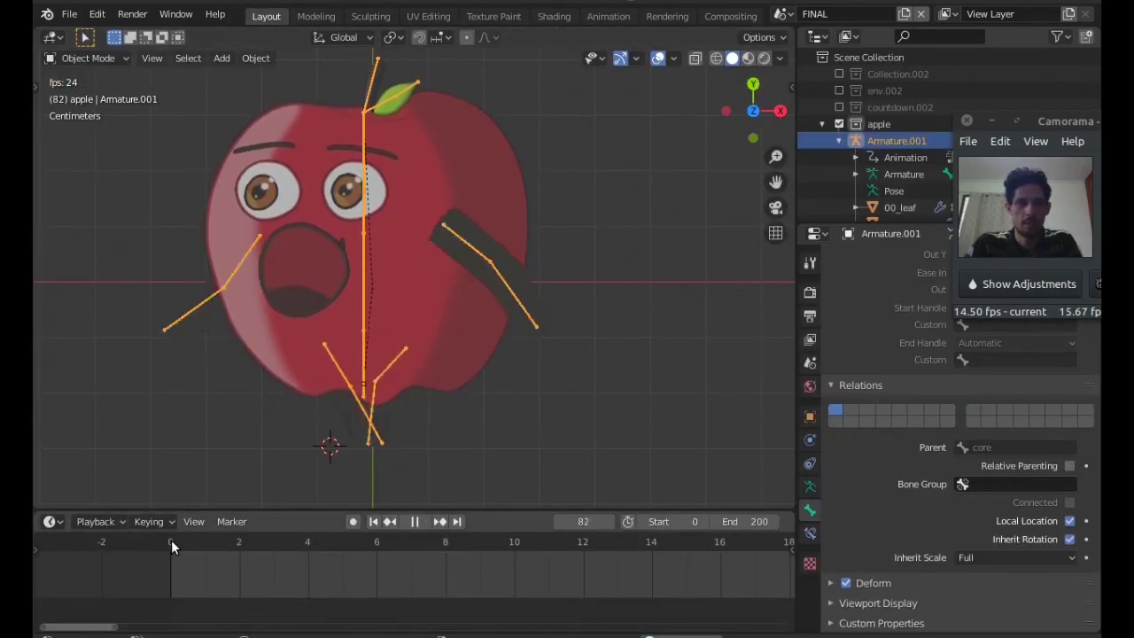
shift+right_click(639, 268)
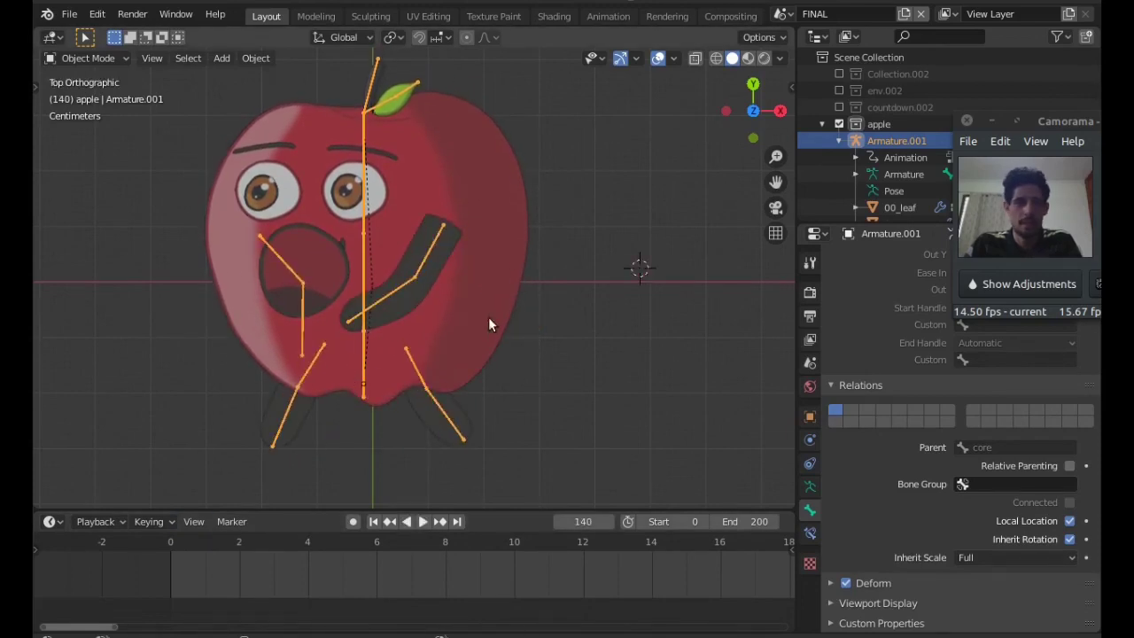